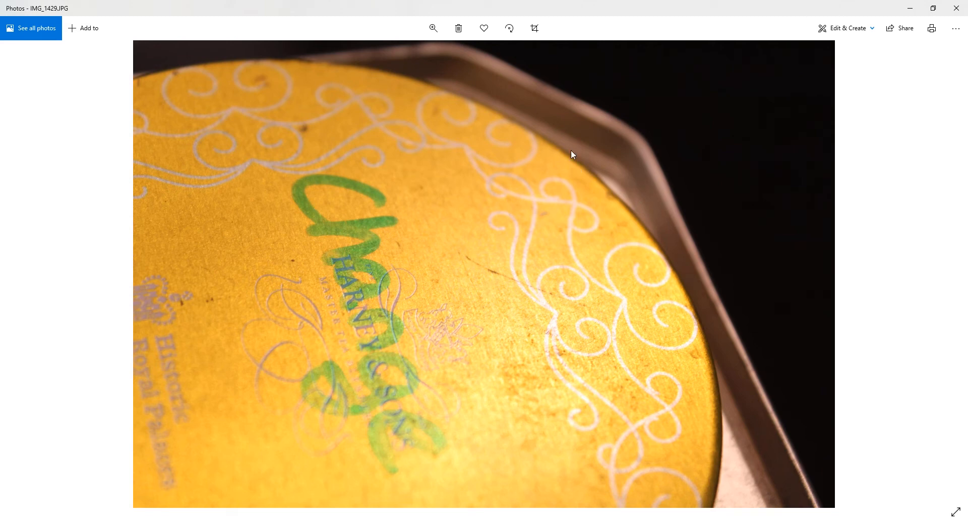
- Close the reference photo and its folder window to return to Maya, and hide the tea can's lid
left_click(956, 8)
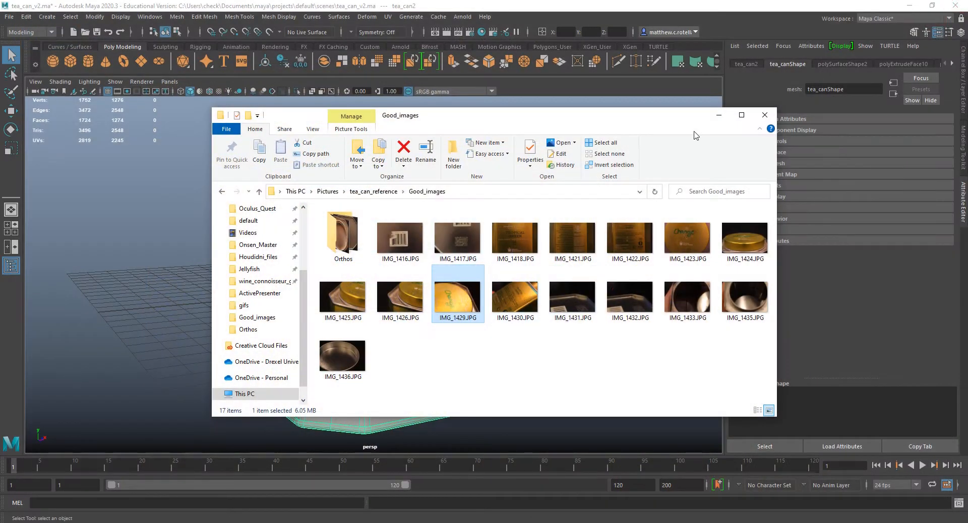
left_click(585, 115)
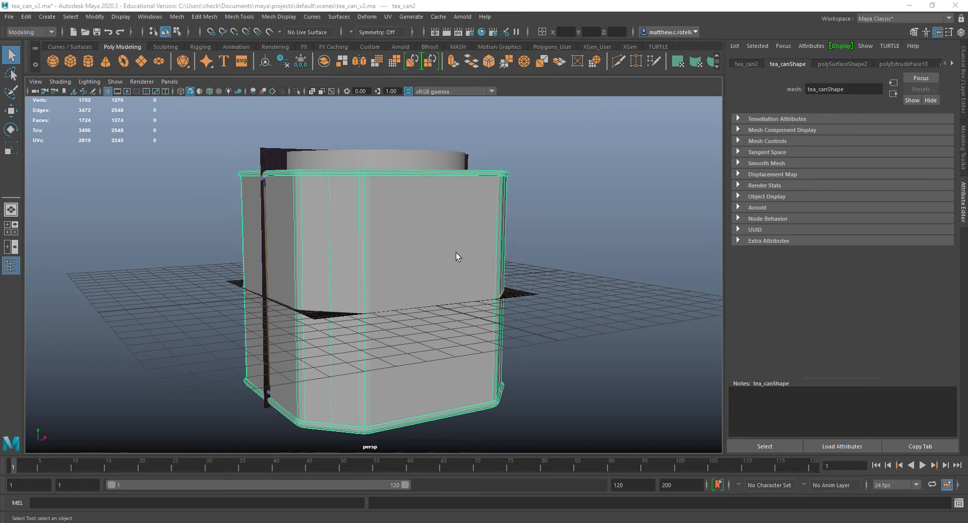
scroll(474, 254, "down", 5)
left_click_drag(474, 253, 353, 234, "alt")
left_click(353, 234)
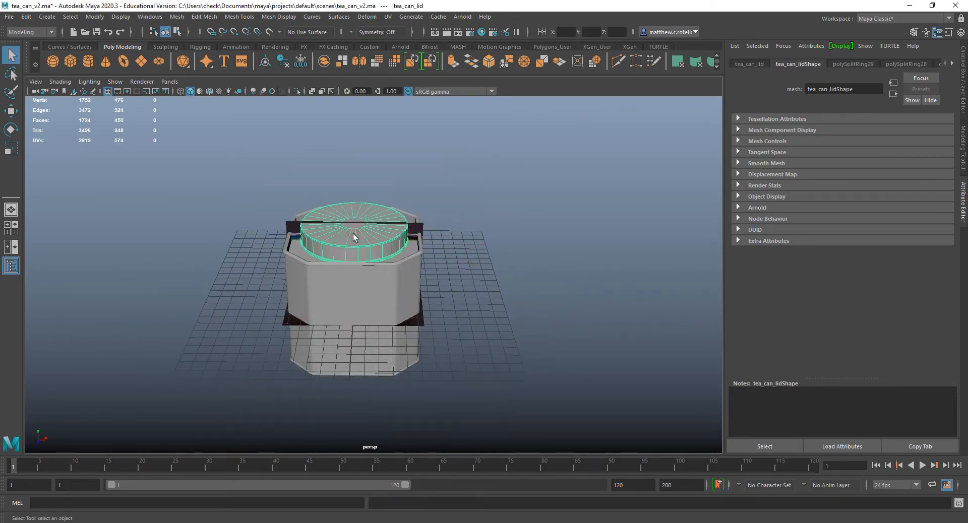
key("ctrl+h")
- Hide the reference image planes that intersect the can
scroll(371, 303, "up", 5)
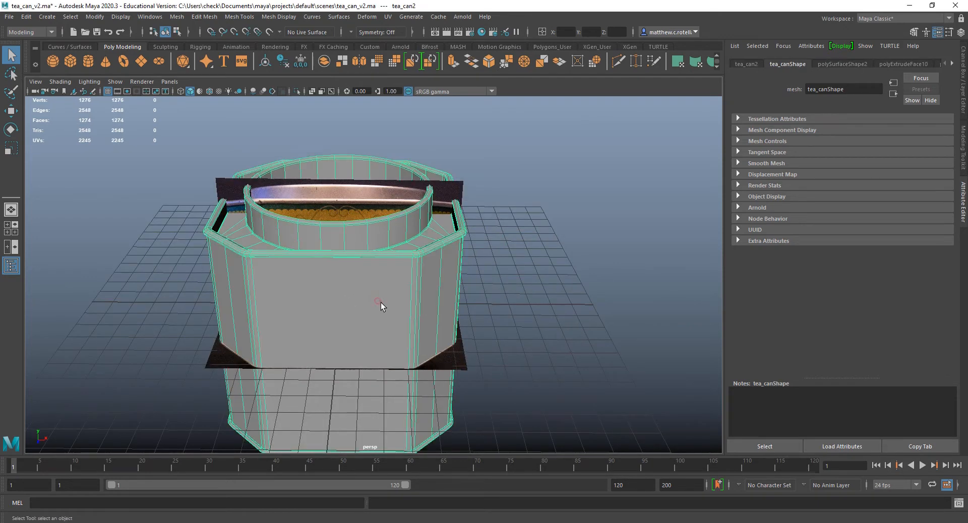
left_click(380, 302)
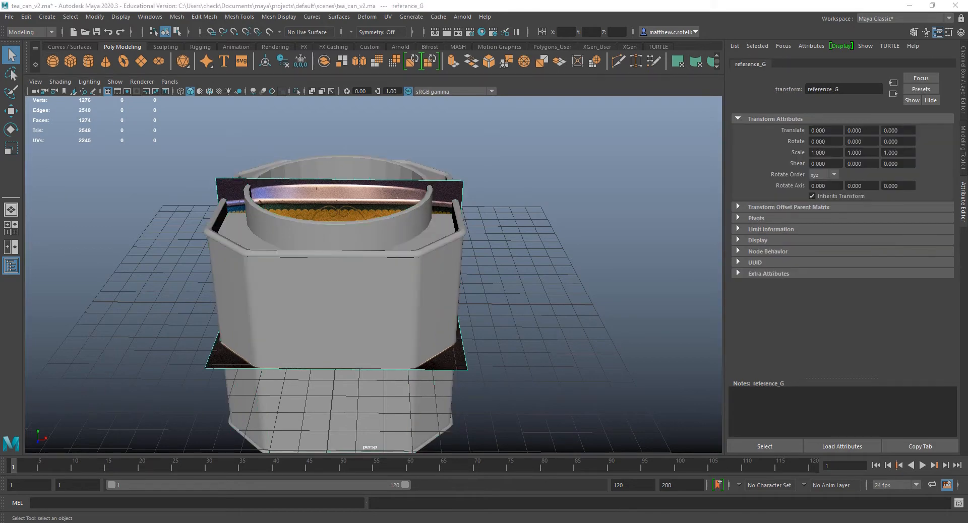
key("h")
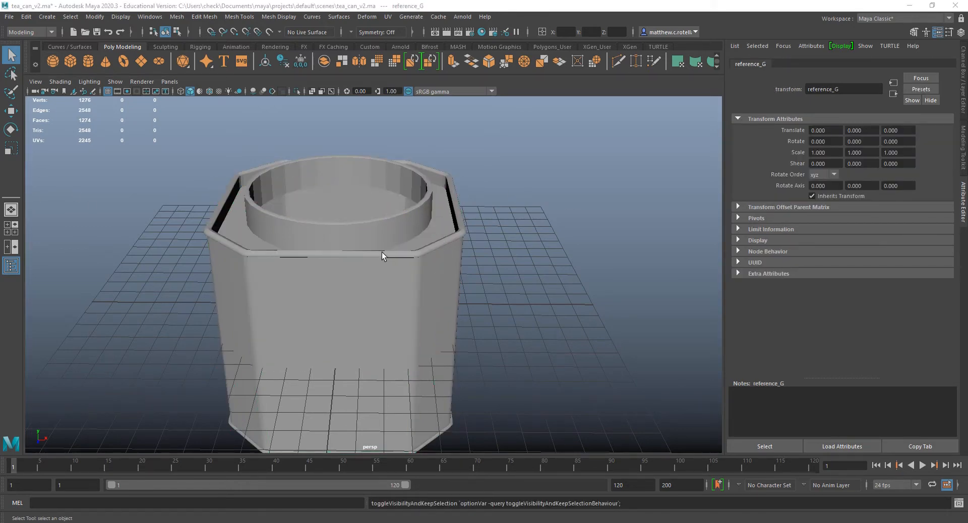
- Open the UV Editor for the can body and arrange it and the UV Toolkit beside the model
left_click_drag(382, 252, 413, 222, "alt")
left_click(413, 222)
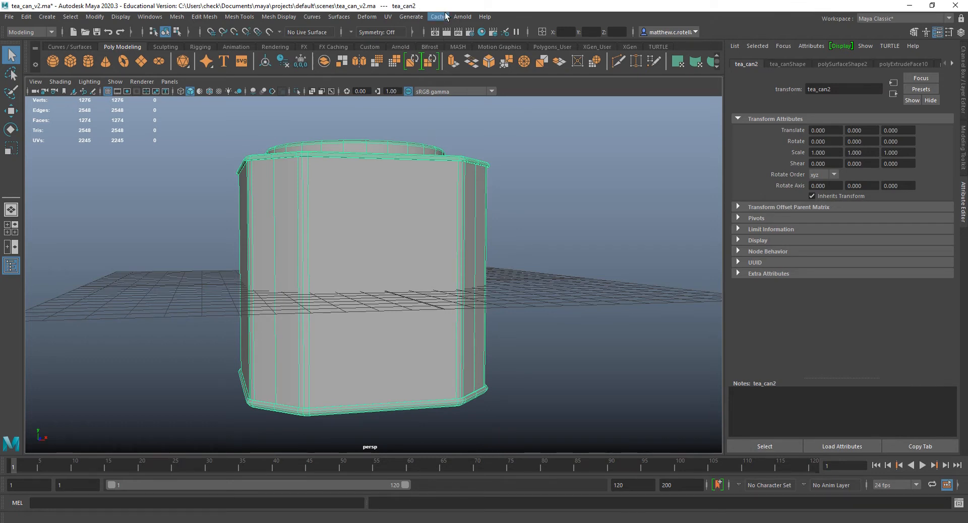
left_click(388, 16)
left_click(413, 32)
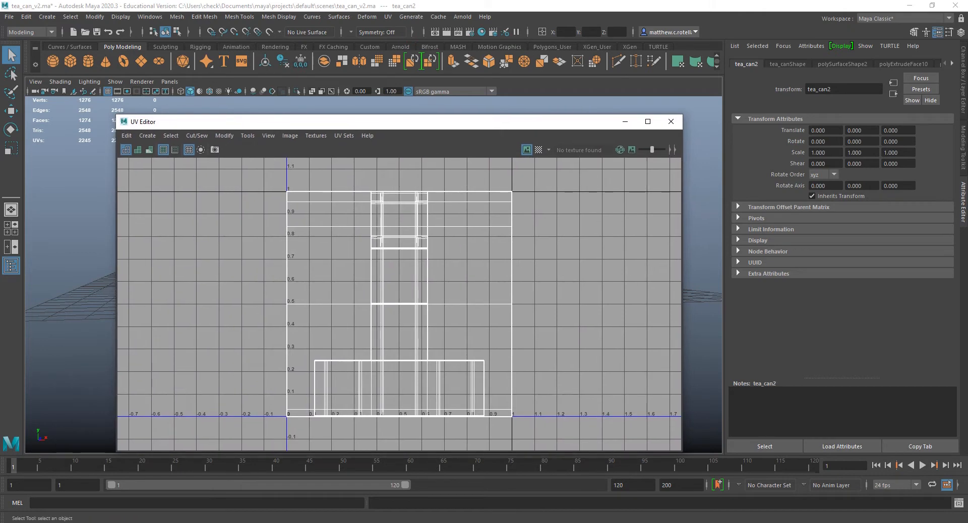
left_click_drag(545, 176, 755, 77)
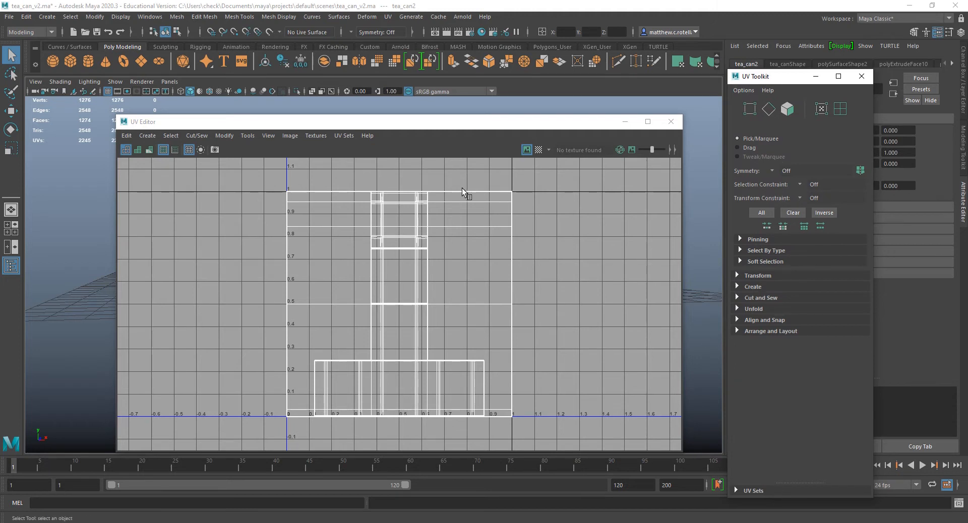
left_click_drag(414, 122, 733, 130)
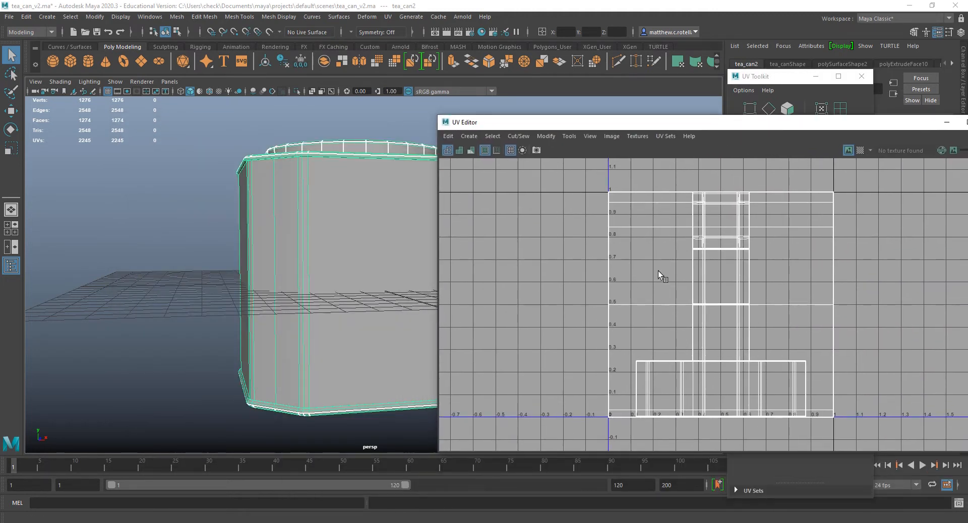
- Apply a planar UV projection to the can body from the Z axis, fitted to the bounding box with the image width/height ratio kept
left_click_drag(323, 240, 301, 262, "alt")
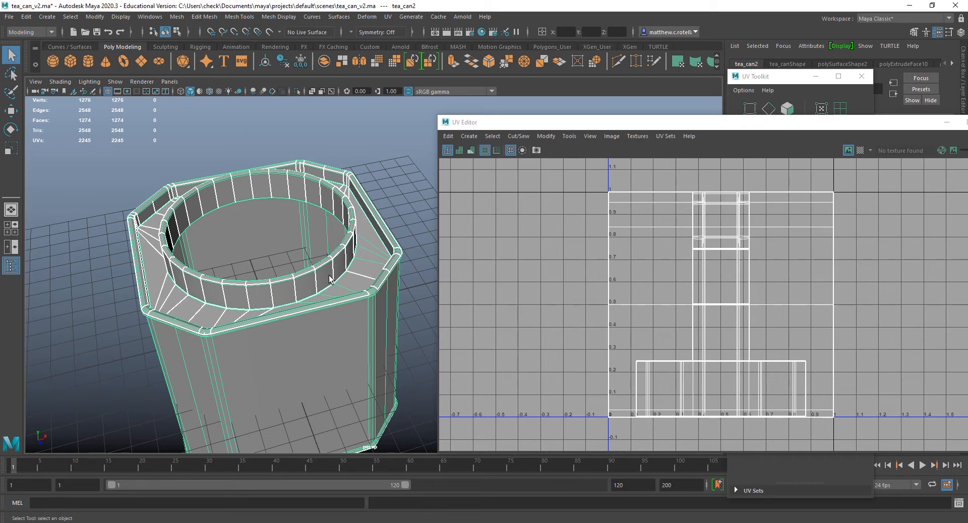
left_click_drag(275, 265, 247, 252, "alt")
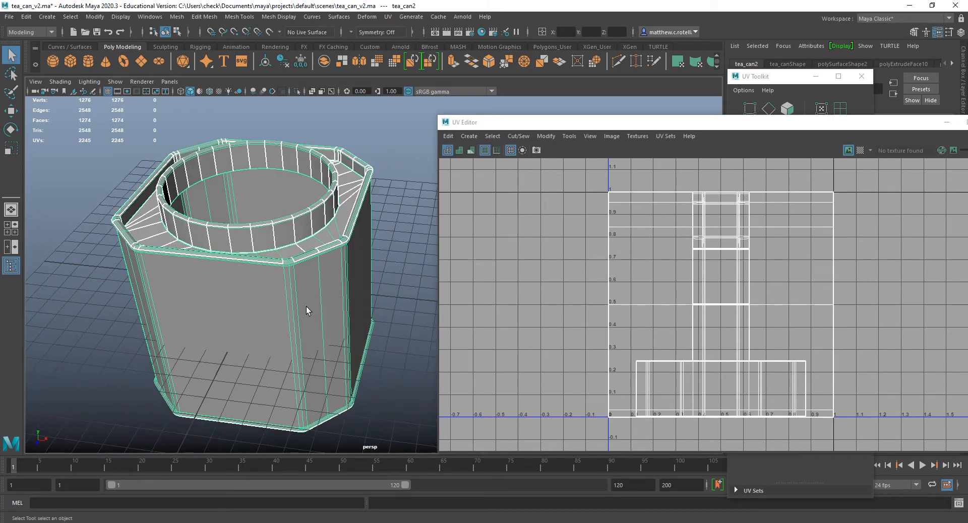
left_click_drag(283, 292, 346, 238, "alt")
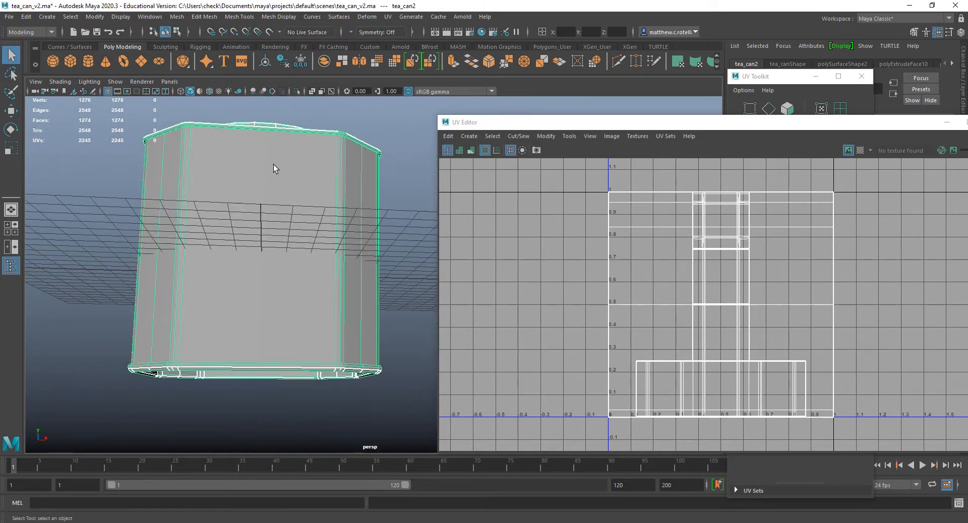
right_click_drag(277, 204, 311, 207)
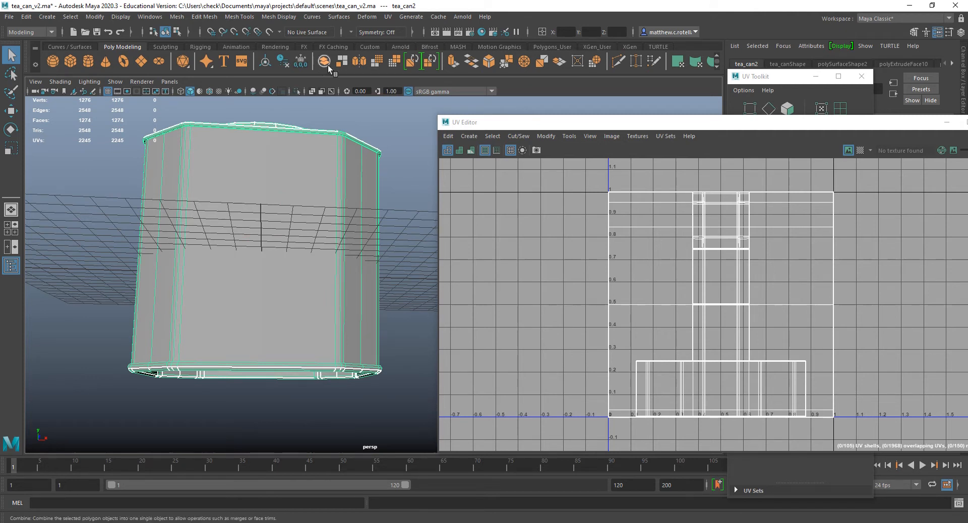
left_click(388, 17)
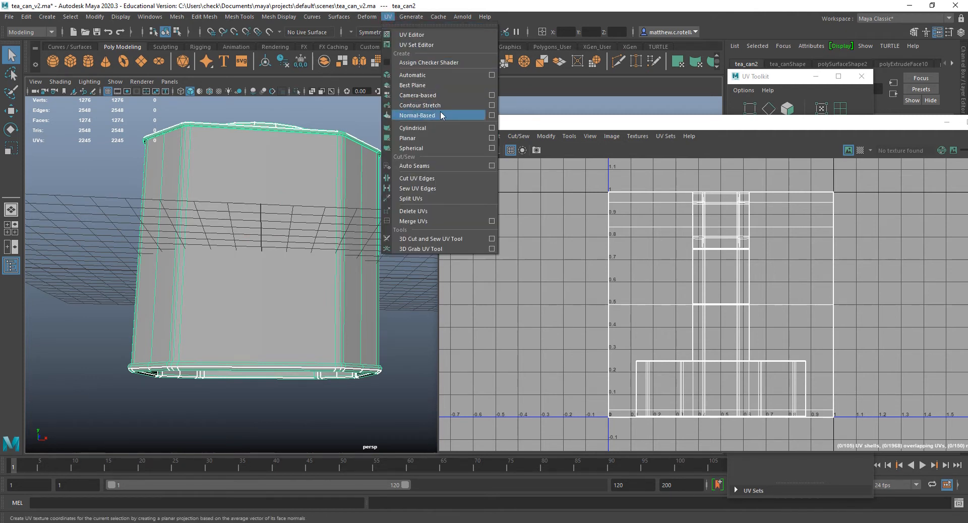
left_click(492, 140)
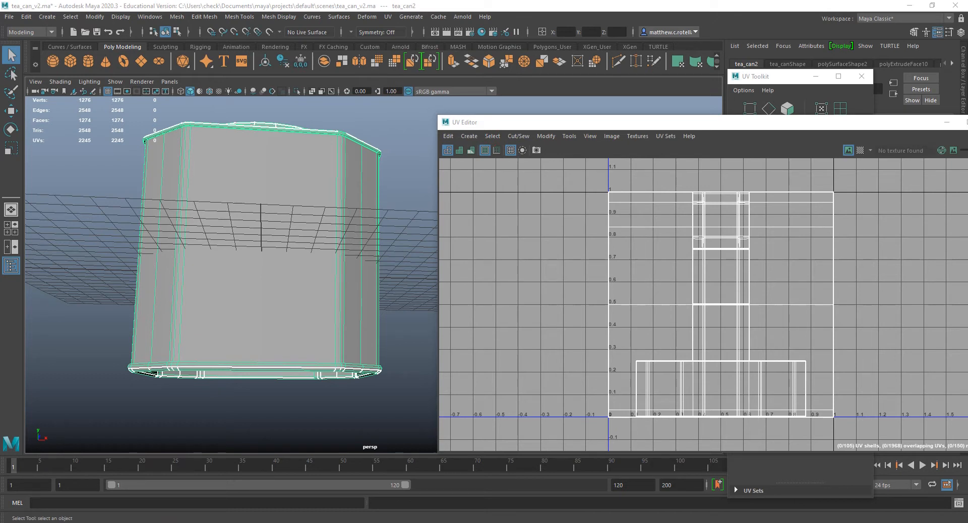
left_click_drag(295, 104, 478, 147)
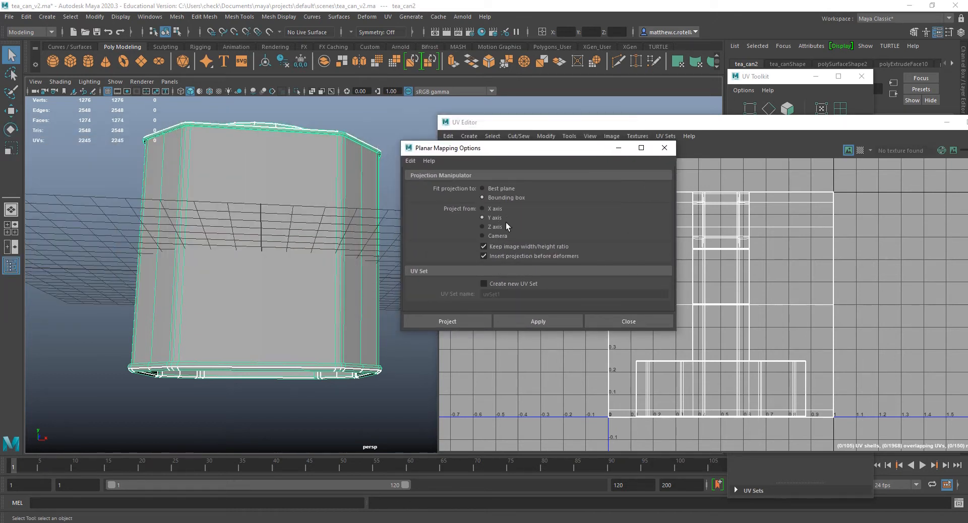
left_click(542, 323)
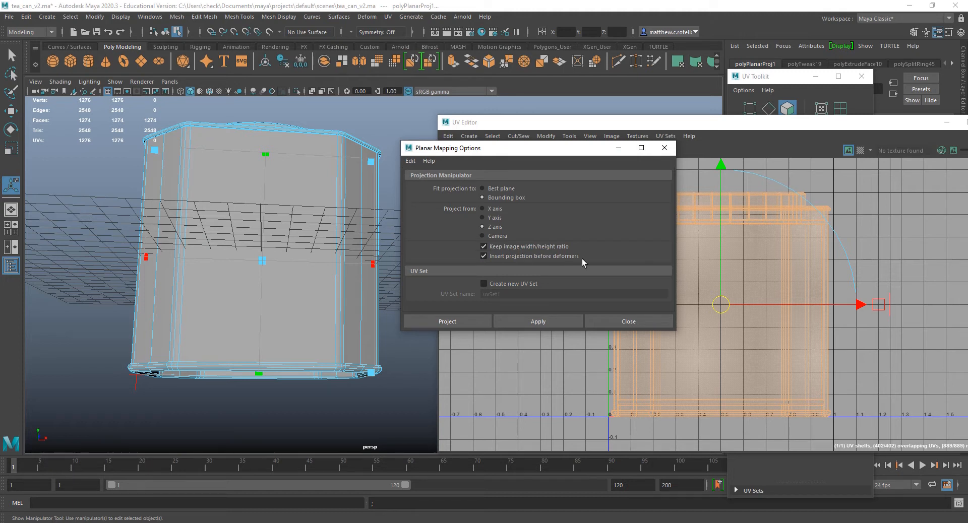
- Leave the planar projection for object mode and clear the mapping options and UV Editor away from the model
left_click_drag(526, 148, 241, 141)
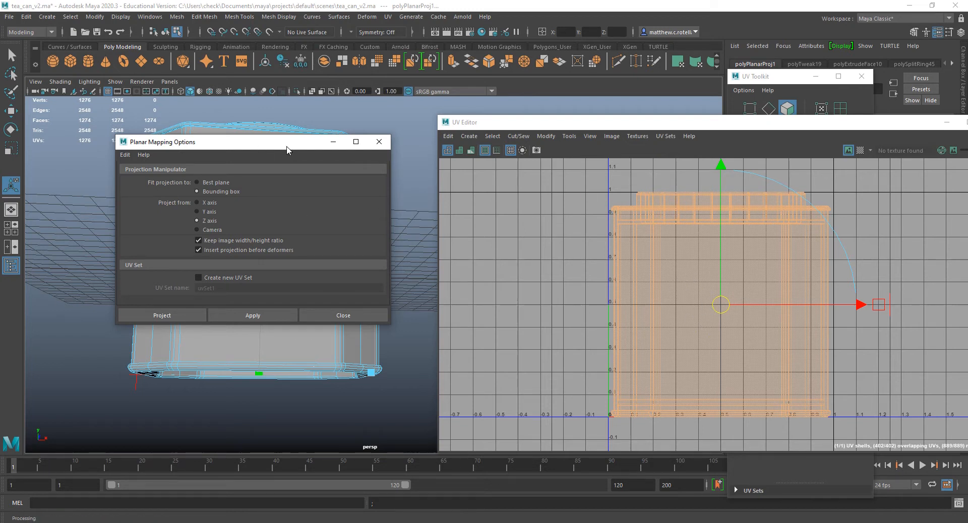
left_click_drag(237, 242, 432, 265, "alt")
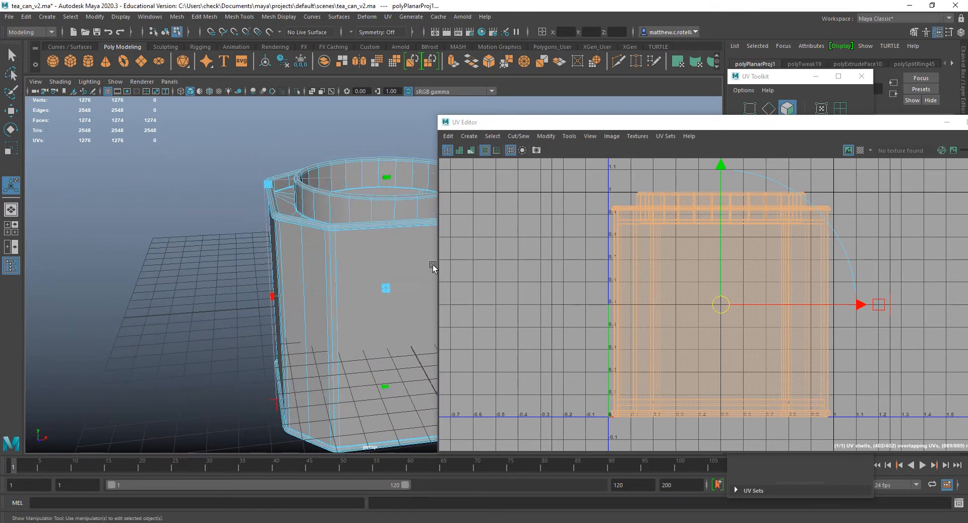
left_click_drag(384, 293, 313, 234, "alt")
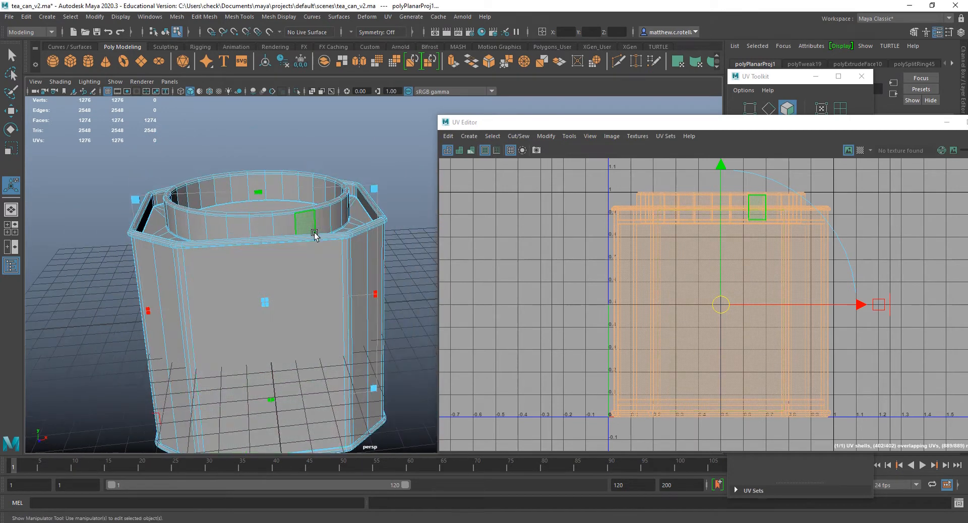
right_click_drag(313, 235, 348, 220)
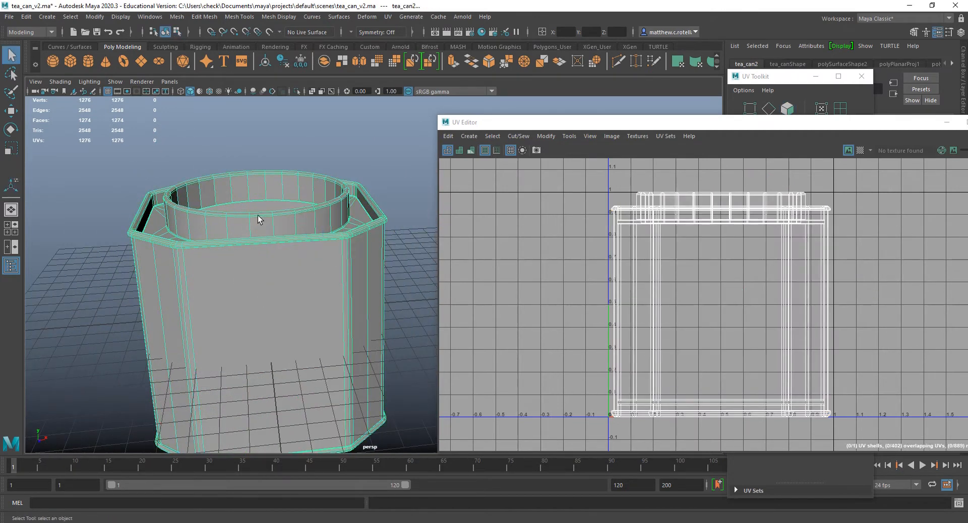
left_click_drag(329, 337, 370, 272, "alt")
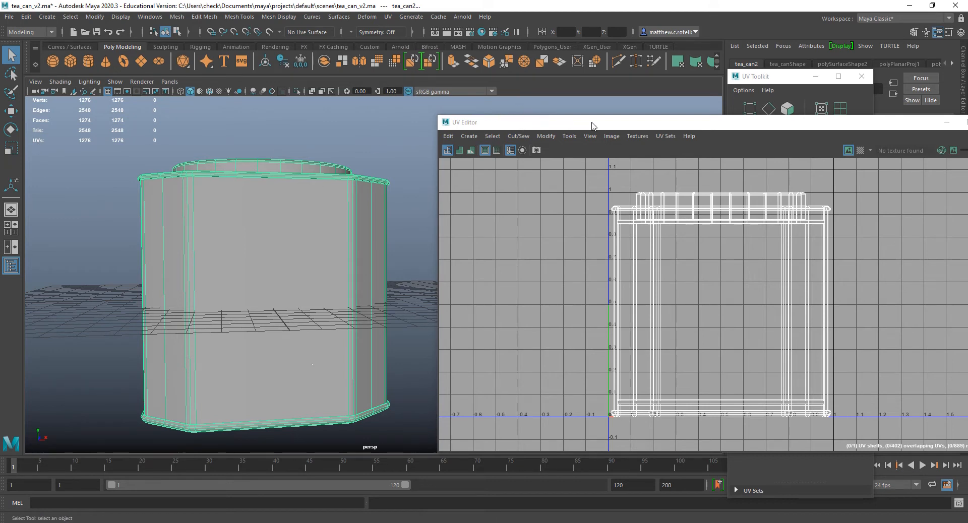
left_click(585, 126)
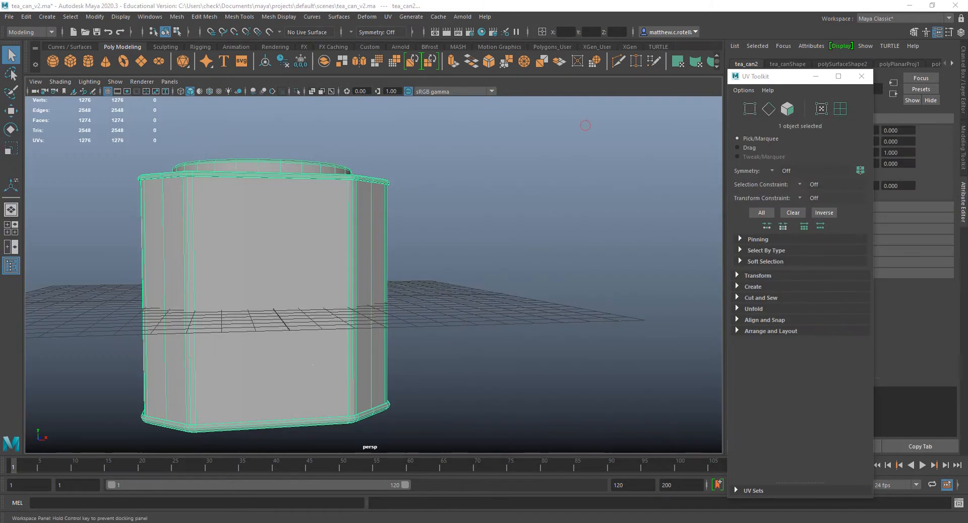
- Cut the UVs along the full edge loop where the can's outer wall meets the underside of the top rim
scroll(177, 195, "up", 5)
middle_click_drag(178, 195, 304, 299, "alt")
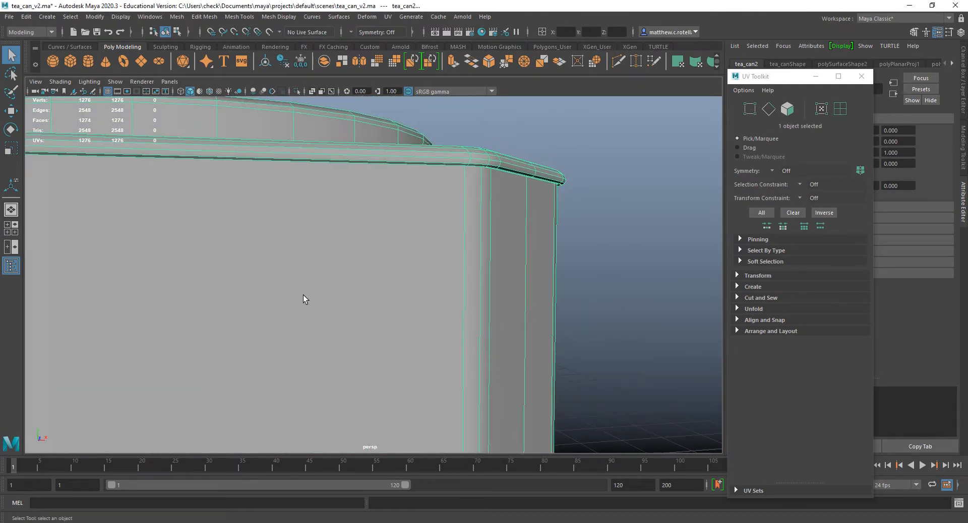
left_click_drag(416, 147, 453, 182, "alt")
right_click_drag(403, 223, 406, 194)
scroll(431, 220, "up", 5)
middle_click_drag(431, 220, 428, 238, "alt")
left_click_drag(429, 238, 509, 186, "alt")
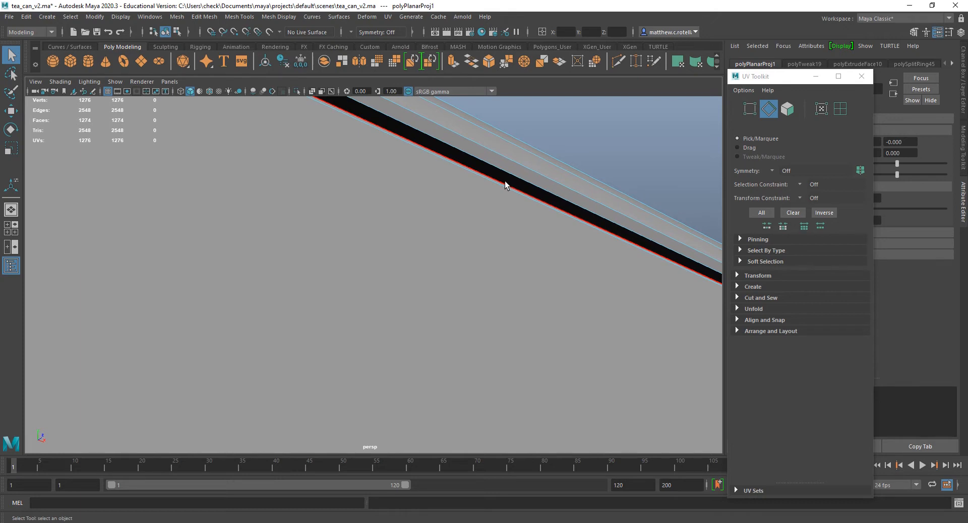
double_click(502, 186)
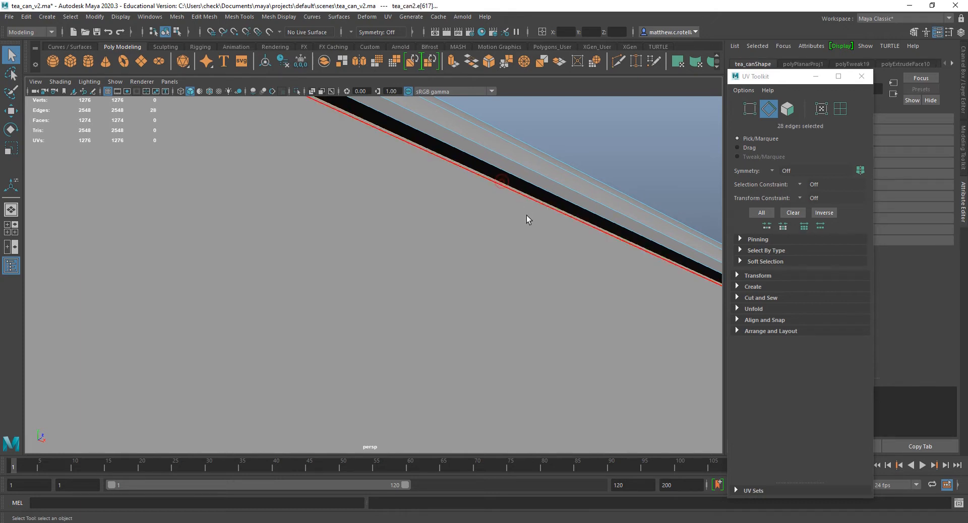
scroll(524, 252, "down", 3)
key("4")
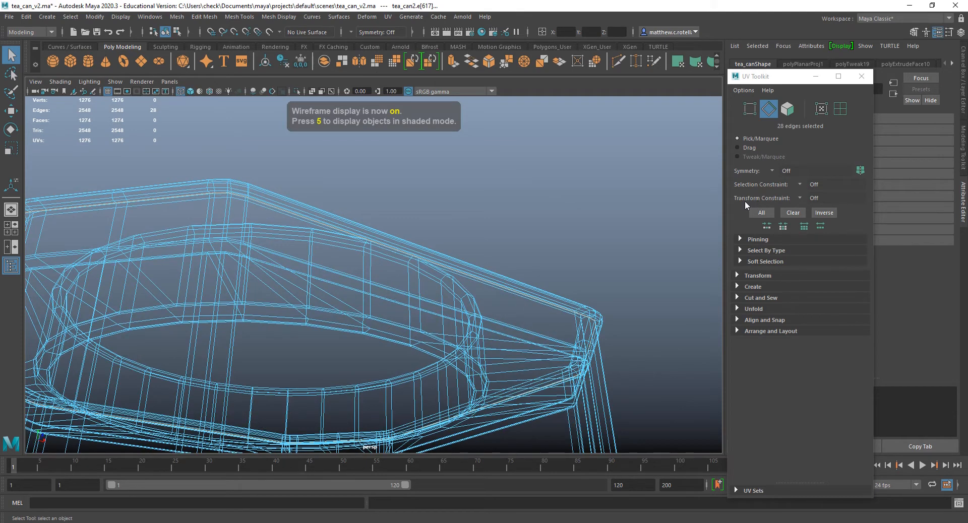
left_click(751, 298)
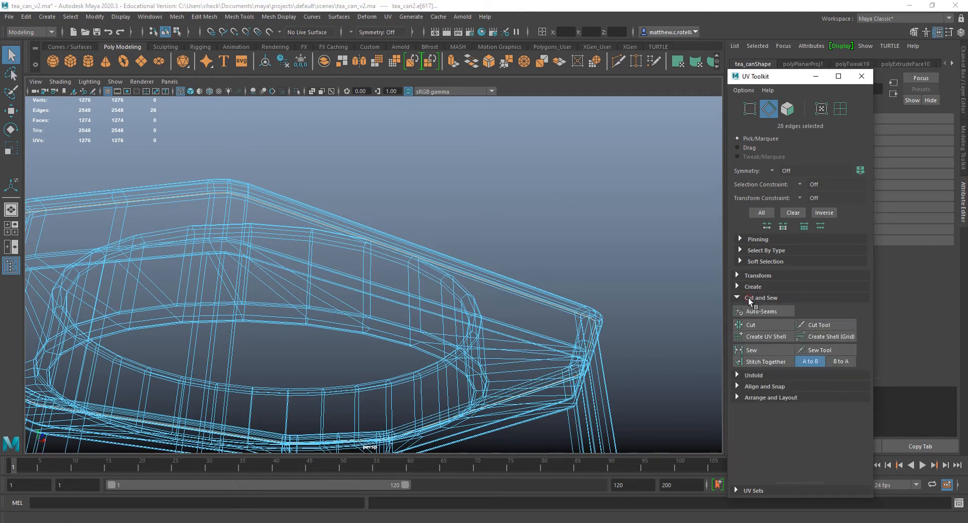
left_click(751, 326)
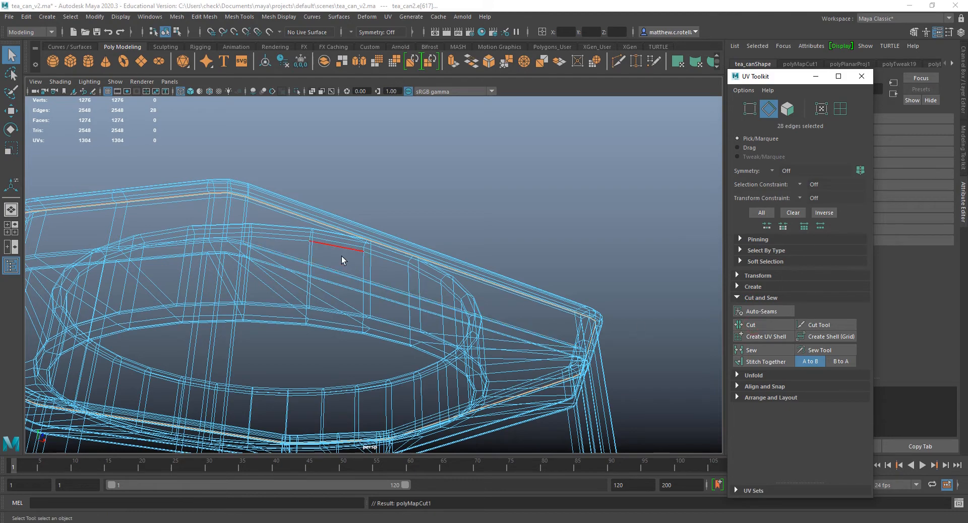
- Cut the UVs along the full edge loop where the can's outer wall meets the bottom rim
key("5")
left_click_drag(405, 343, 404, 298, "alt")
scroll(404, 298, "up", 10)
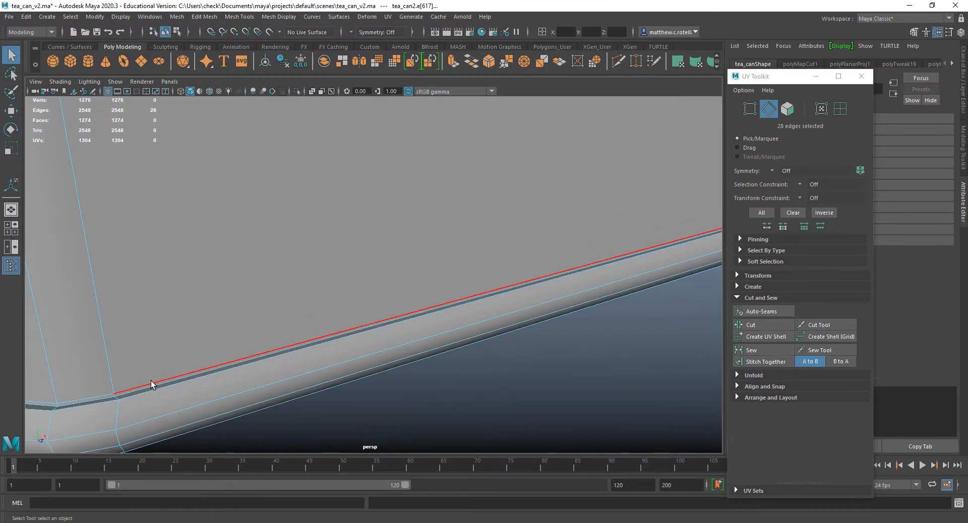
left_click(144, 388)
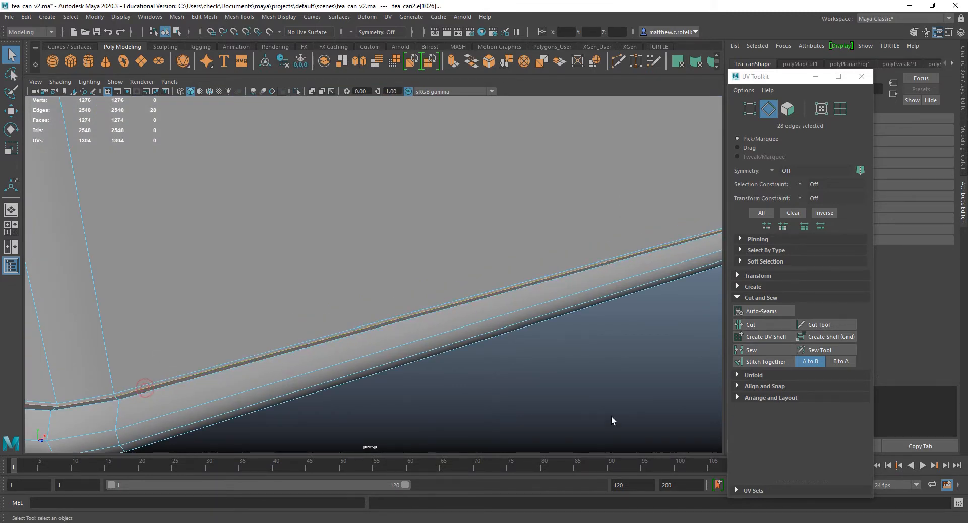
left_click(764, 324)
left_click_drag(305, 244, 383, 303, "alt")
scroll(356, 216, "down", 8)
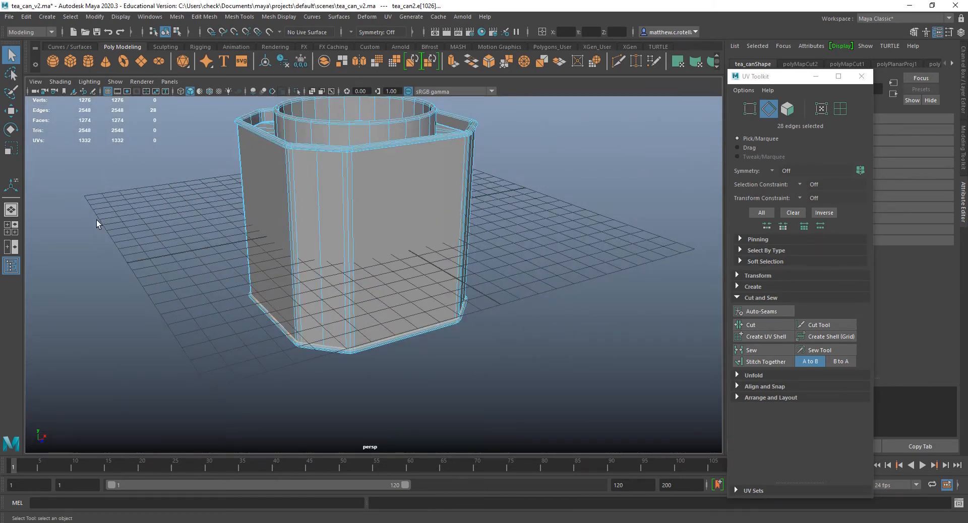
left_click_drag(612, 299, 371, 267, "alt")
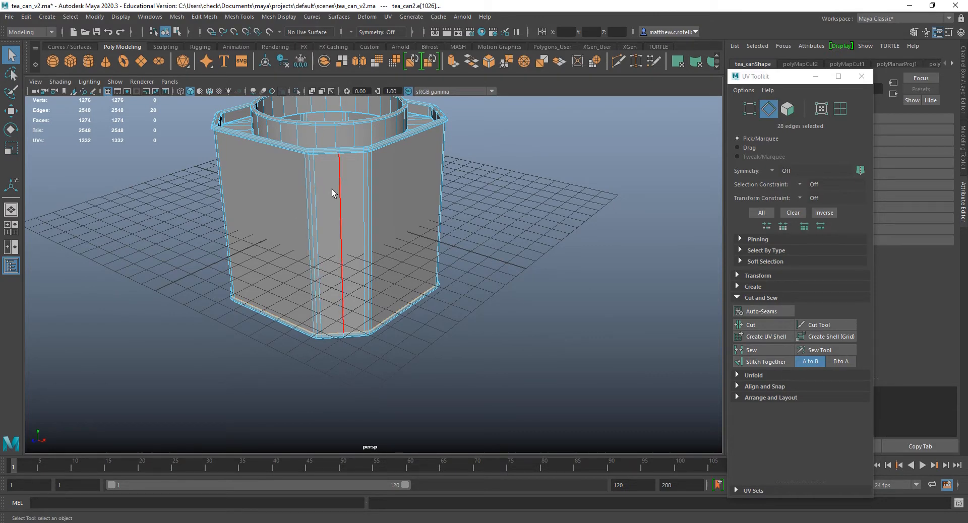
left_click_drag(332, 189, 369, 194, "alt")
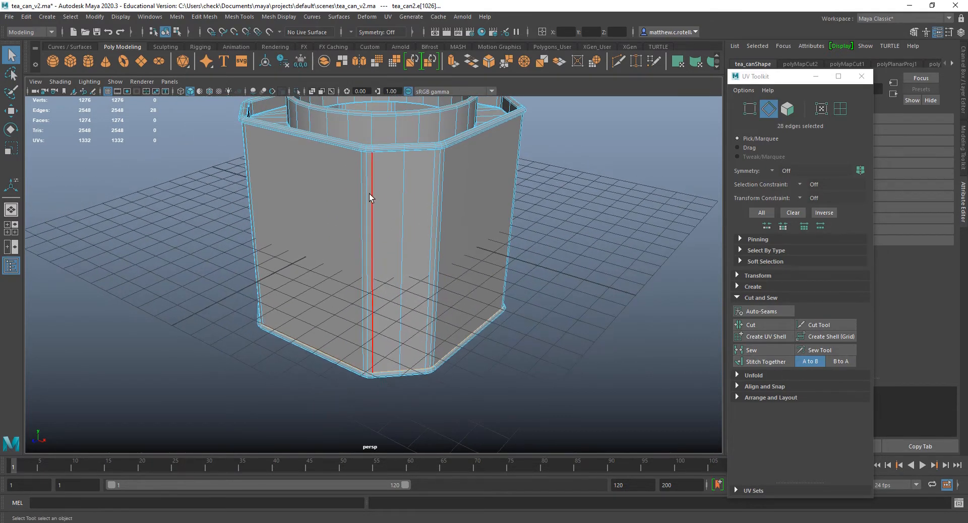
double_click(438, 181, "shift")
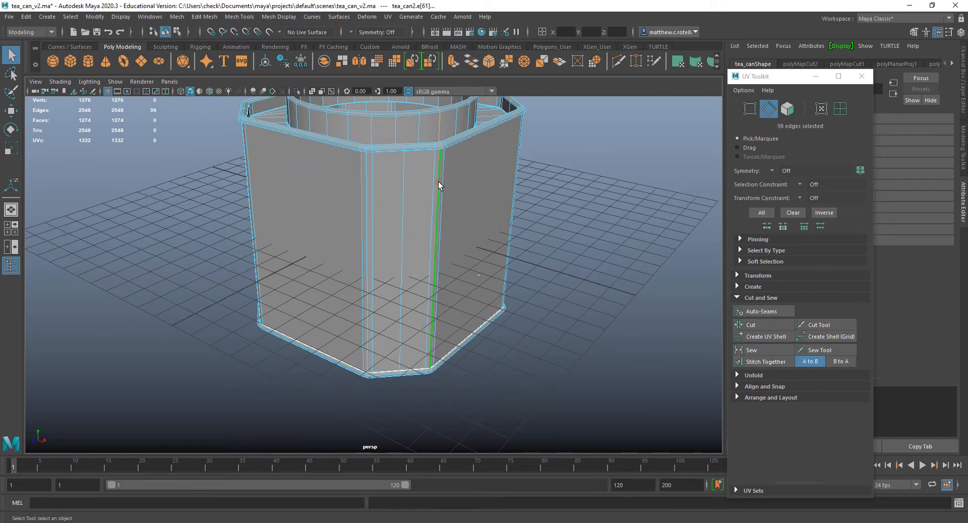
scroll(456, 190, "up", 5)
left_click_drag(455, 190, 369, 304, "alt")
middle_click_drag(401, 191, 392, 336, "alt")
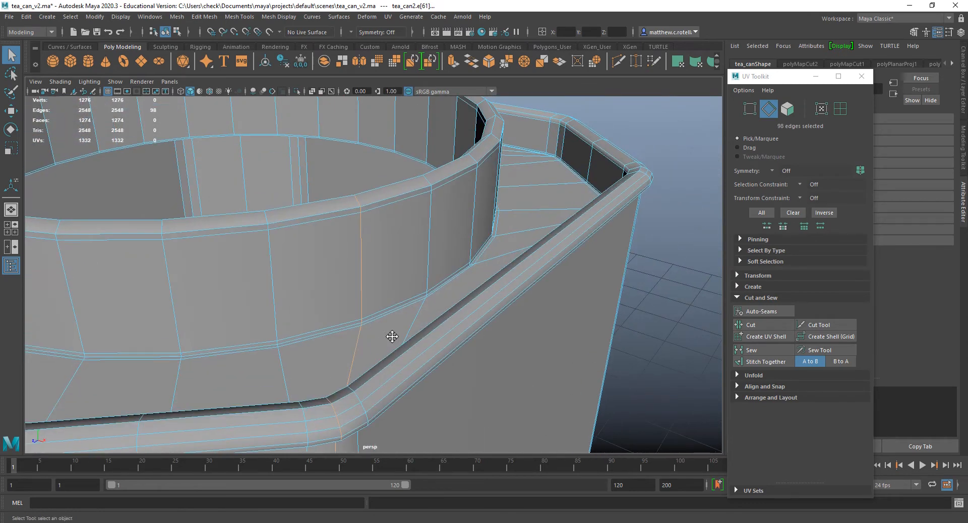
left_click_drag(377, 295, 376, 287, "alt")
- Select one vertical edge at the can's chamfered corner plus the short edge joining it to the seam under the top rim
left_click(350, 433)
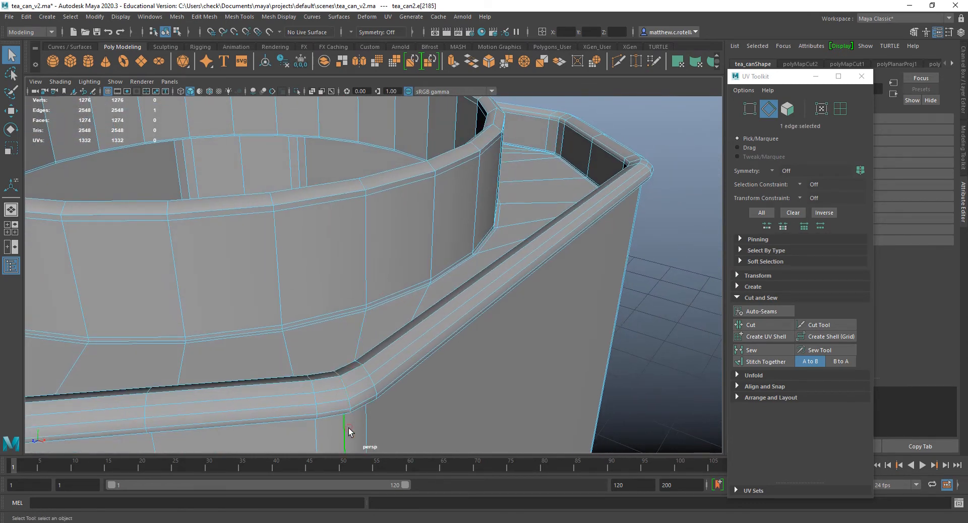
key("f")
middle_click_drag(377, 157, 380, 190, "alt")
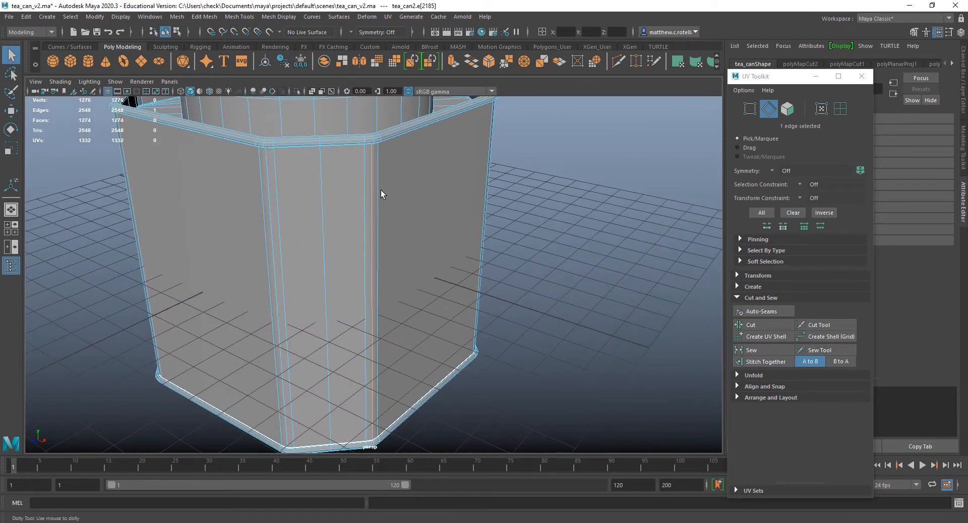
right_click_drag(381, 190, 413, 236, "alt")
middle_click_drag(414, 235, 410, 390, "alt")
left_click_drag(391, 278, 386, 179, "alt")
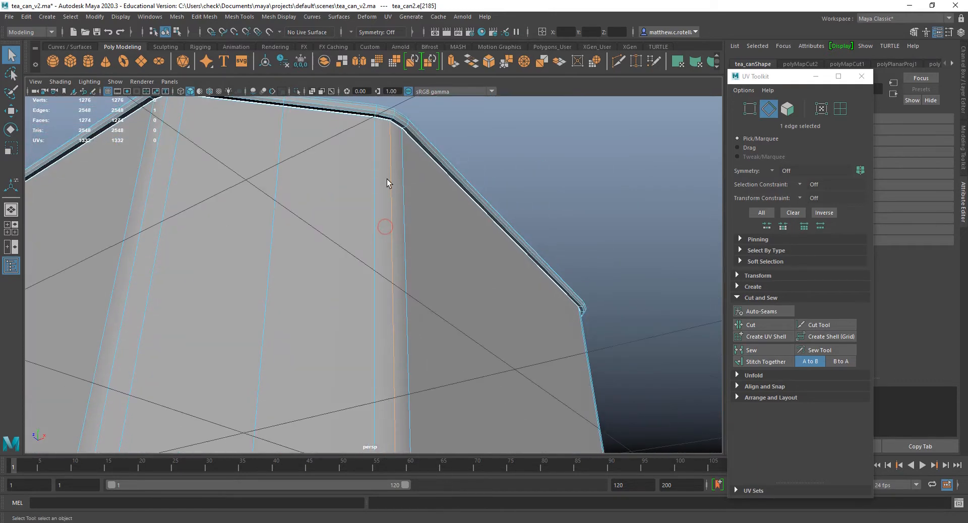
scroll(391, 130, "up", 3)
left_click_drag(392, 131, 385, 222, "alt")
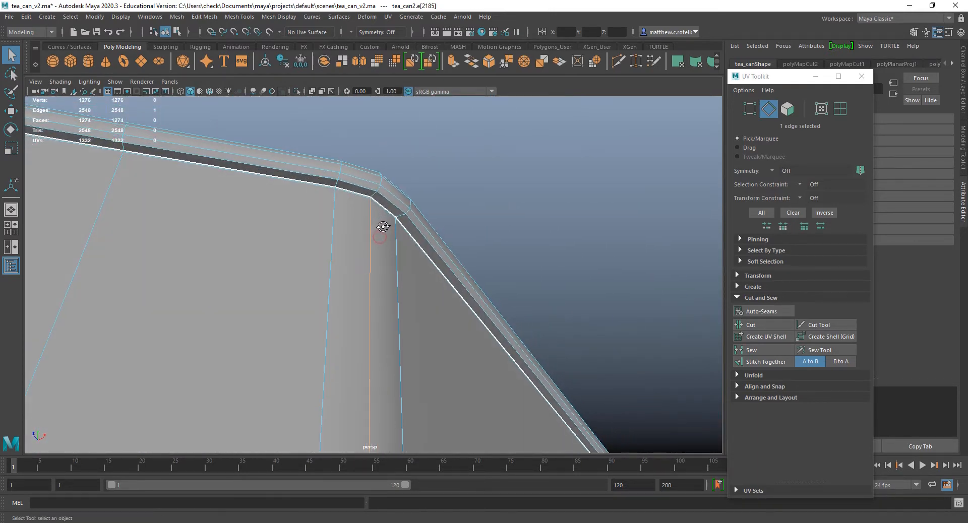
right_click_drag(384, 222, 335, 266, "alt")
middle_click_drag(335, 266, 328, 329, "alt")
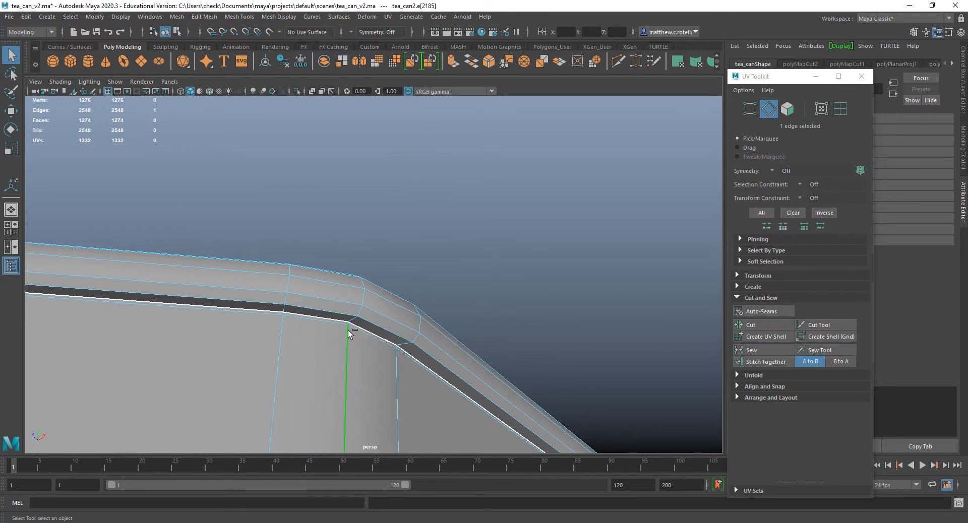
left_click_drag(348, 331, 373, 308, "alt")
right_click_drag(373, 308, 352, 293, "alt")
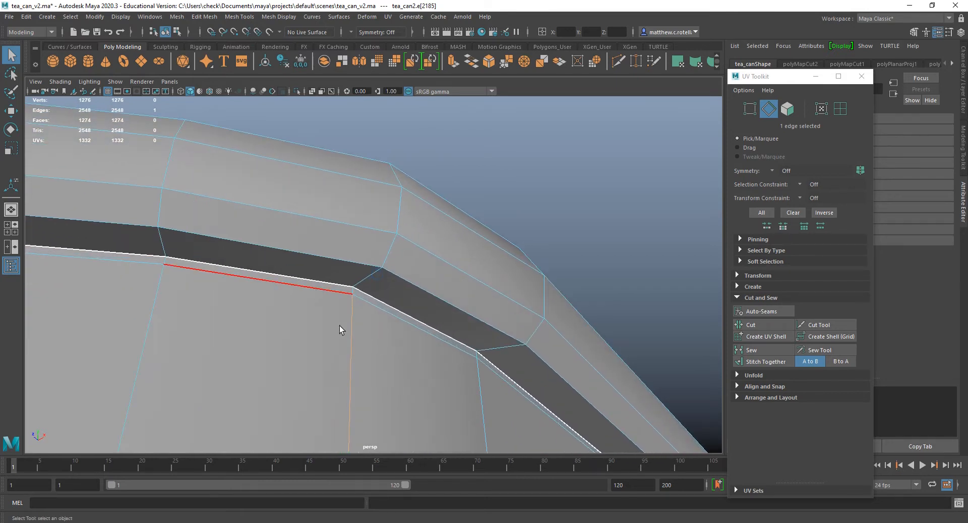
left_click(353, 293, "shift")
key("f")
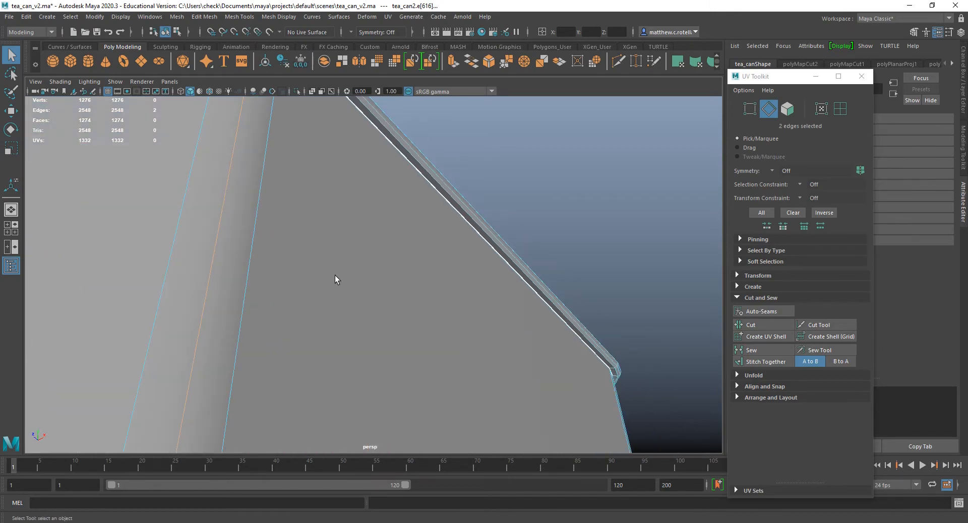
- Add the short edge joining the vertical edge to the bottom rim seam and cut the UVs along this corner line
left_click_drag(335, 275, 473, 336, "alt")
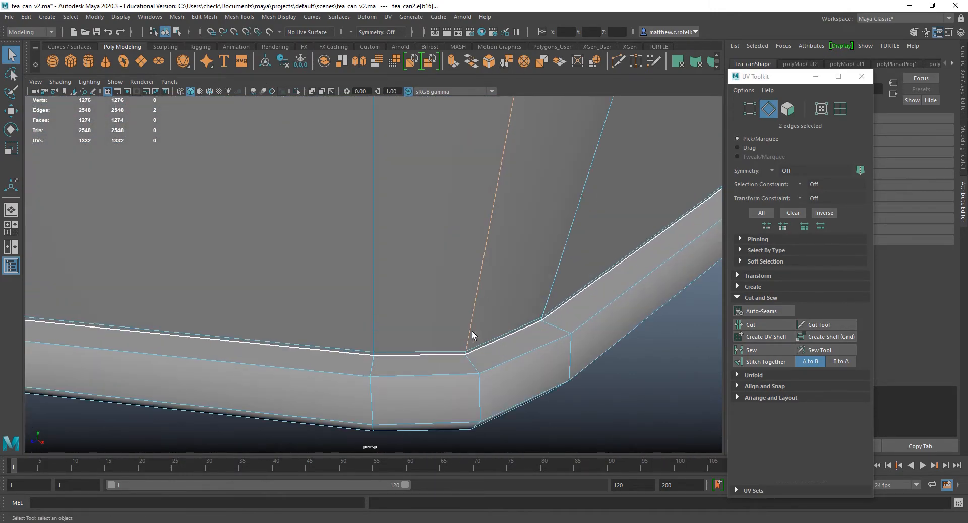
middle_click_drag(473, 335, 421, 320, "alt")
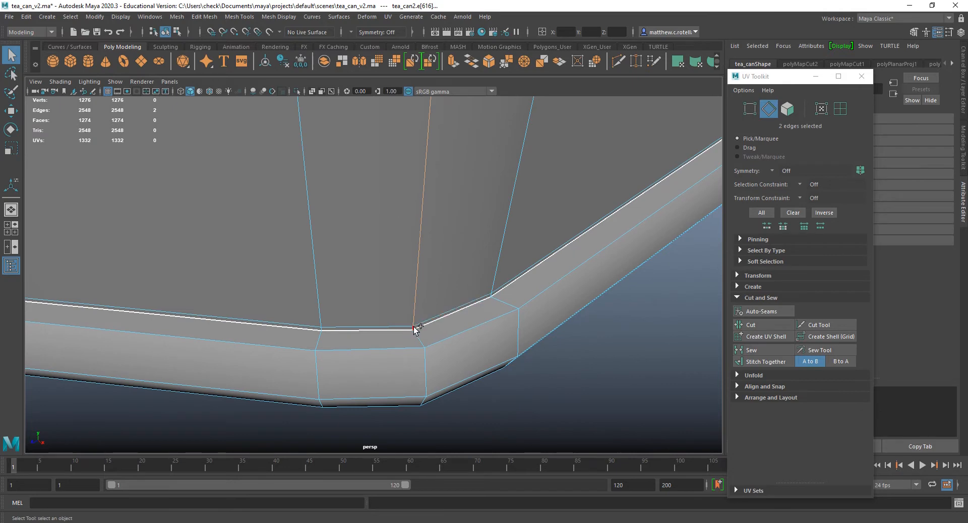
left_click(415, 328, "shift")
left_click(763, 326)
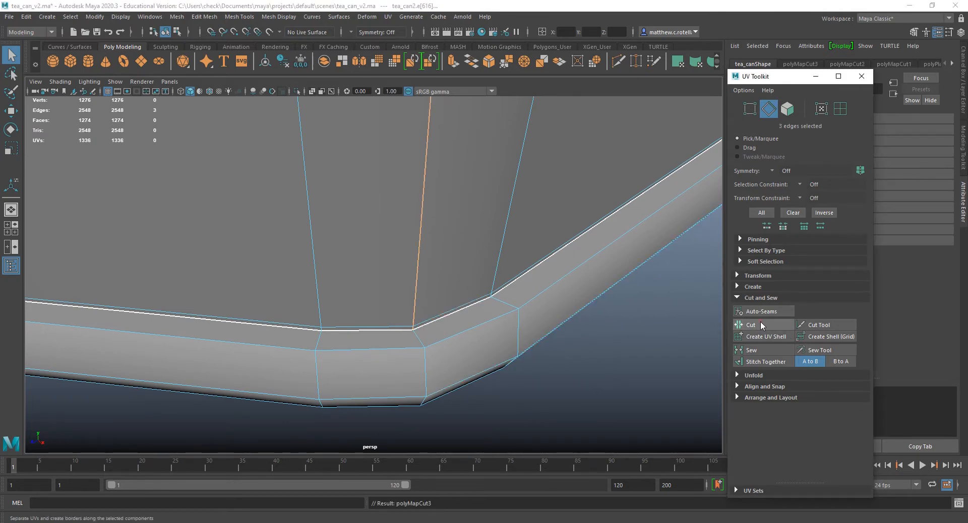
- Bring up the UV Editor and select the can's outer wall as a whole UV shell
scroll(425, 226, "down", 10)
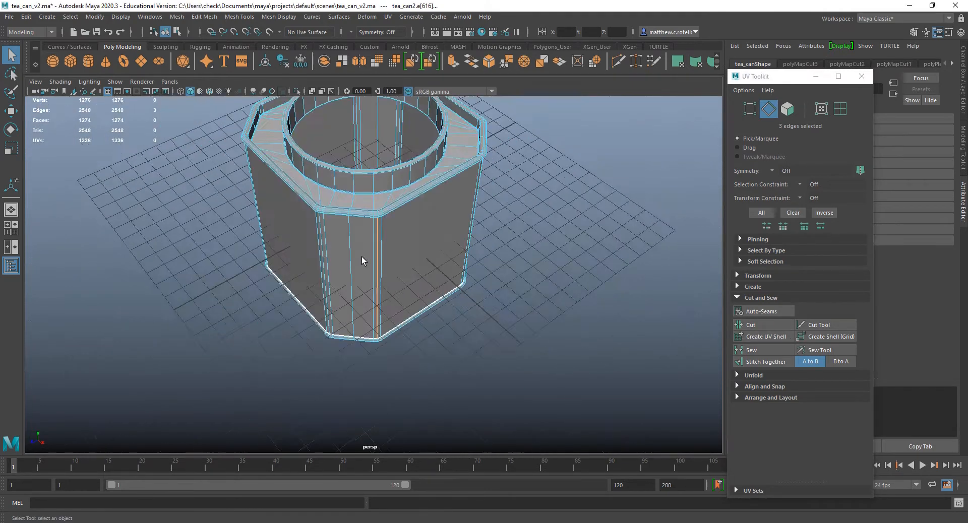
left_click_drag(370, 255, 380, 212, "alt")
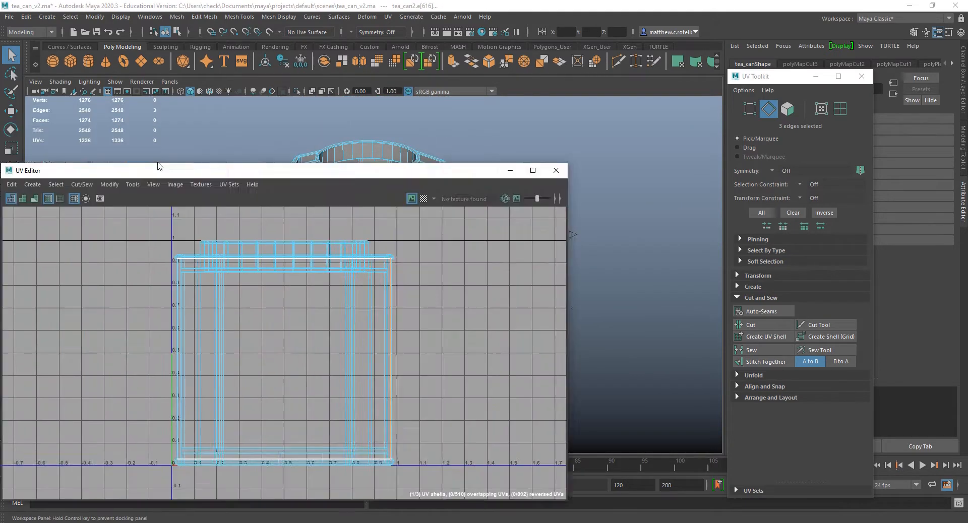
left_click_drag(209, 168, 496, 275)
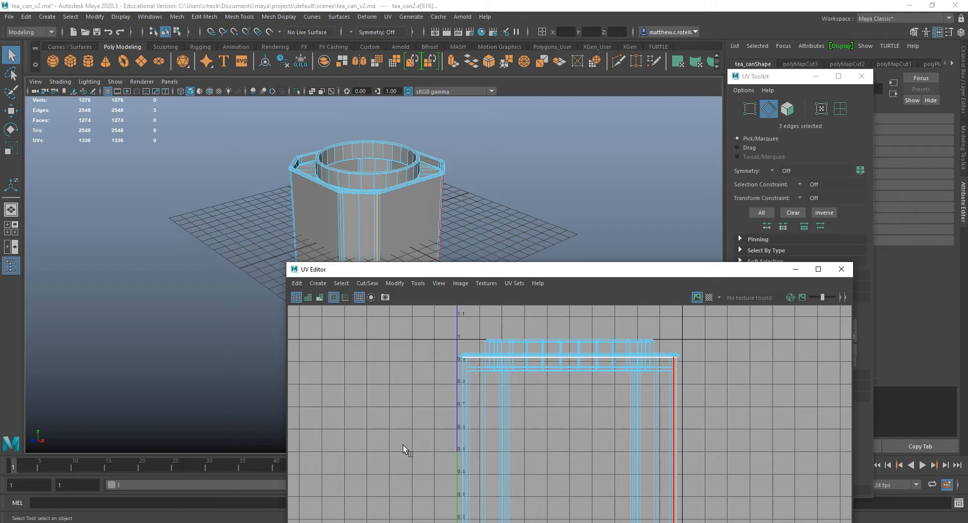
left_click_drag(464, 277, 296, 112)
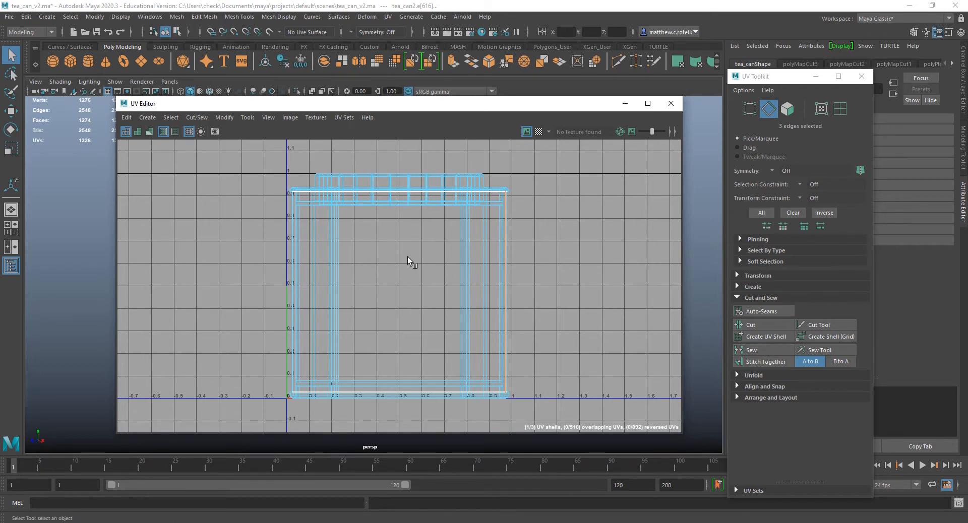
right_click_drag(407, 256, 343, 261)
left_click(342, 262)
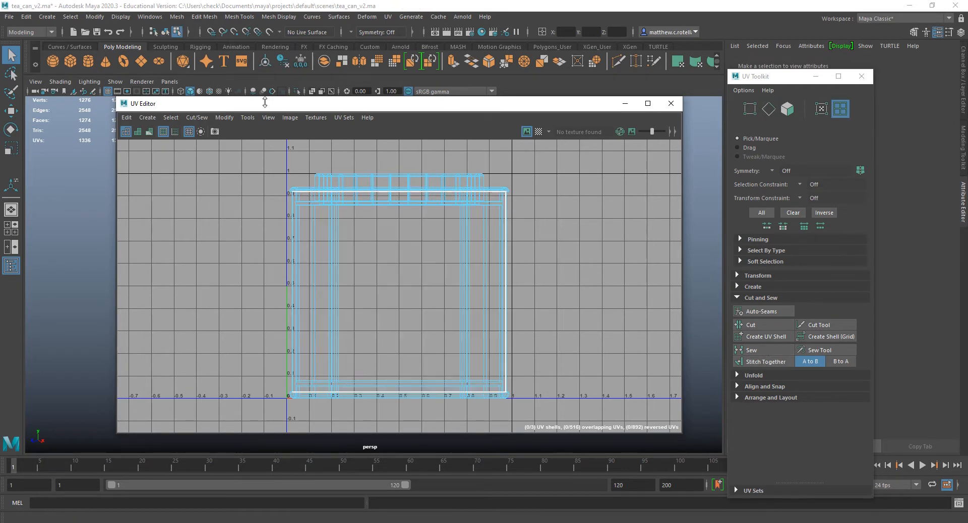
left_click_drag(271, 103, 546, 306)
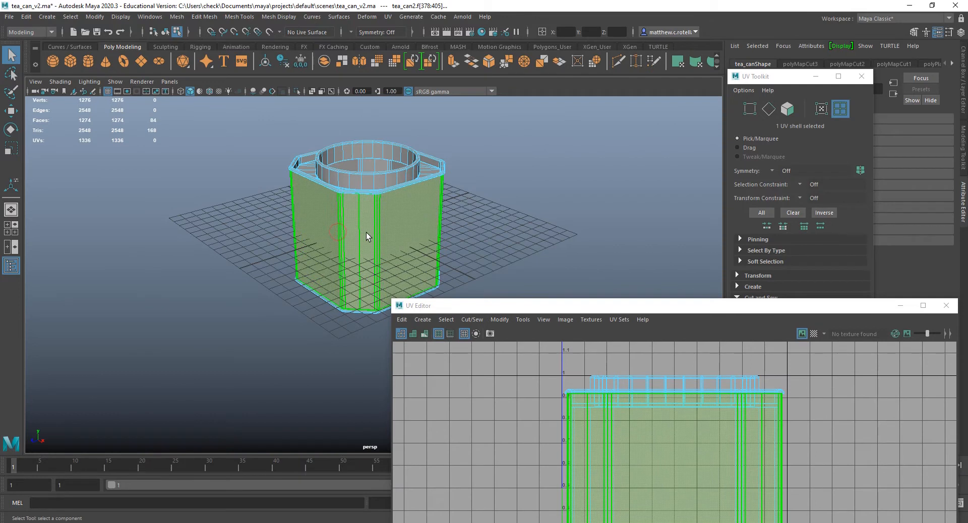
left_click(366, 235)
- Unfold the outer wall's UV shell along the U direction
left_click_drag(623, 306, 503, 394)
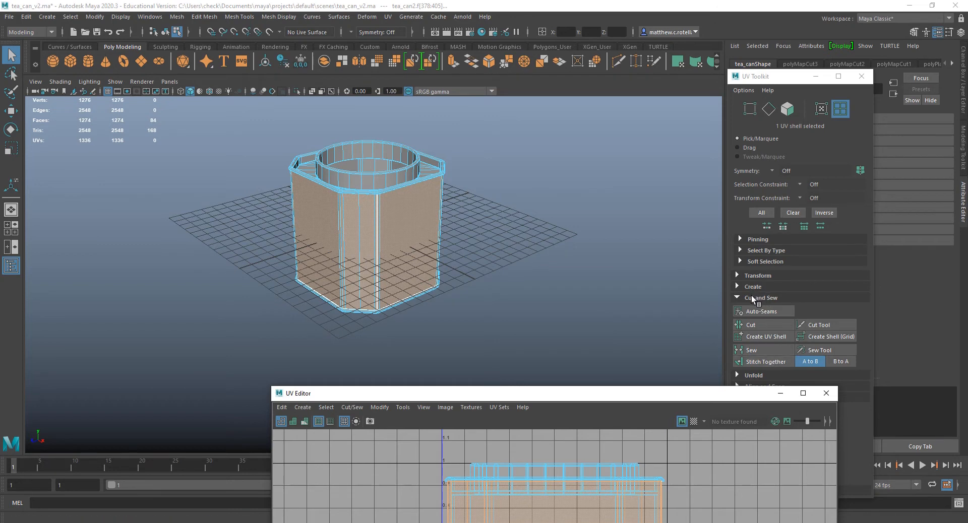
left_click(755, 376)
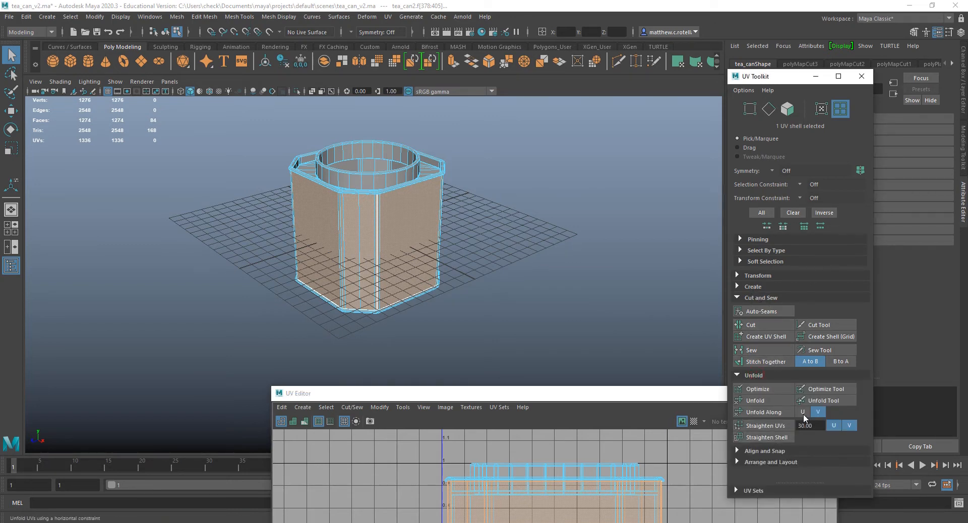
left_click_drag(661, 393, 455, 113)
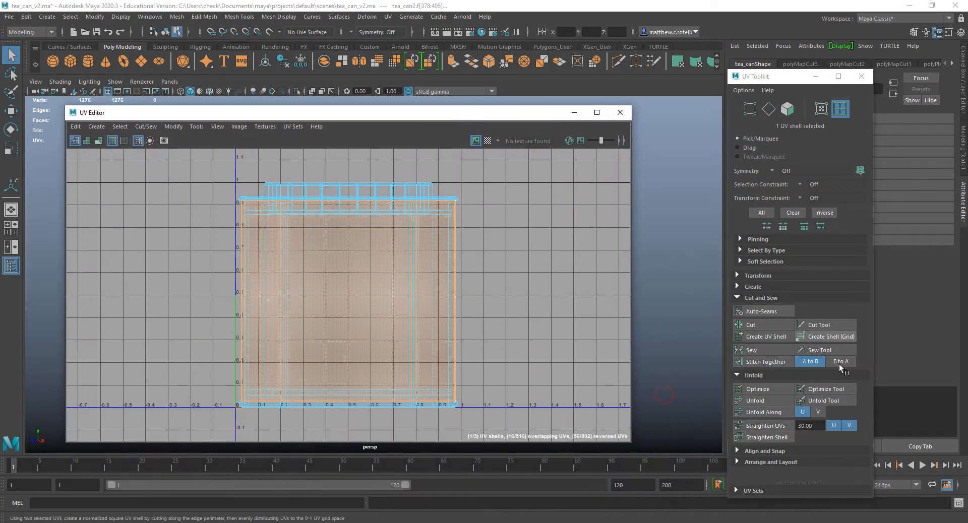
left_click(764, 412)
scroll(336, 265, "down", 4)
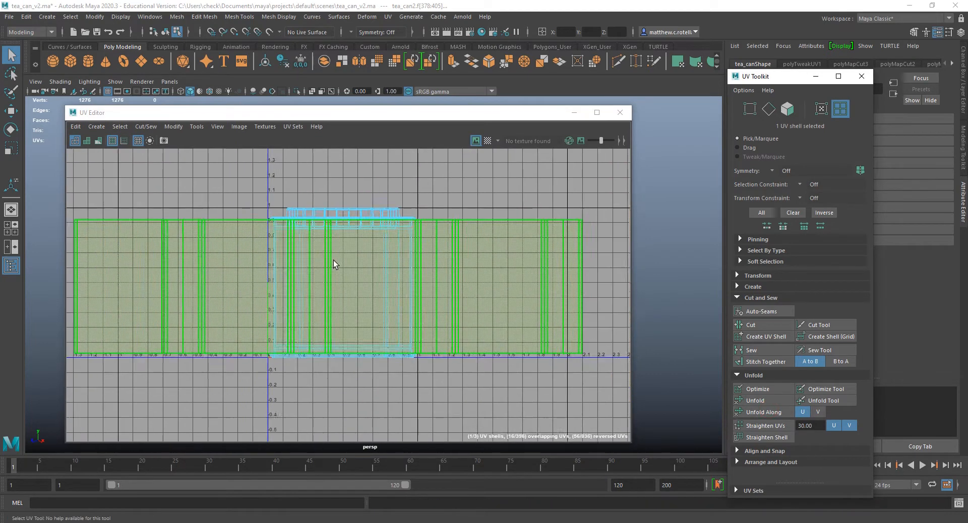
left_click(337, 267)
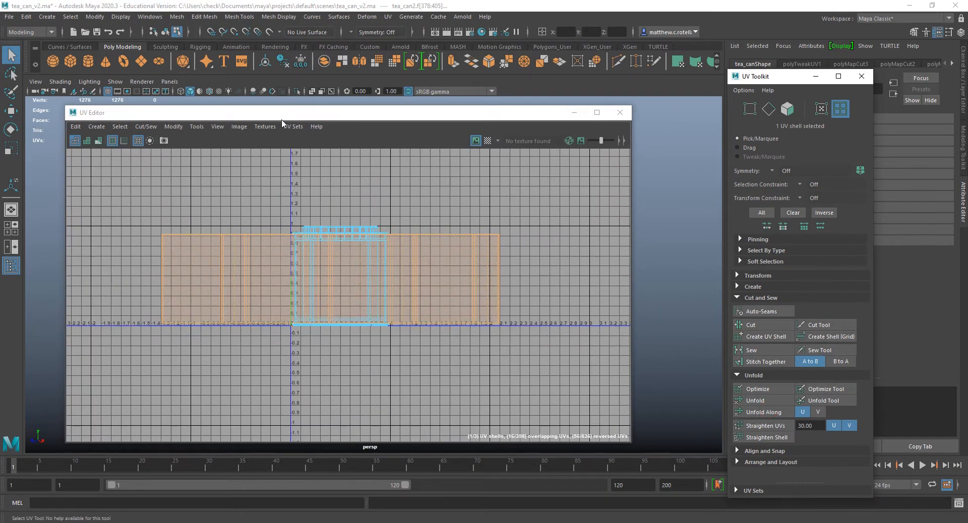
- Display the checker map temporarily and examine its pattern on the can's outer wall for stretching
left_click_drag(282, 114, 432, 323)
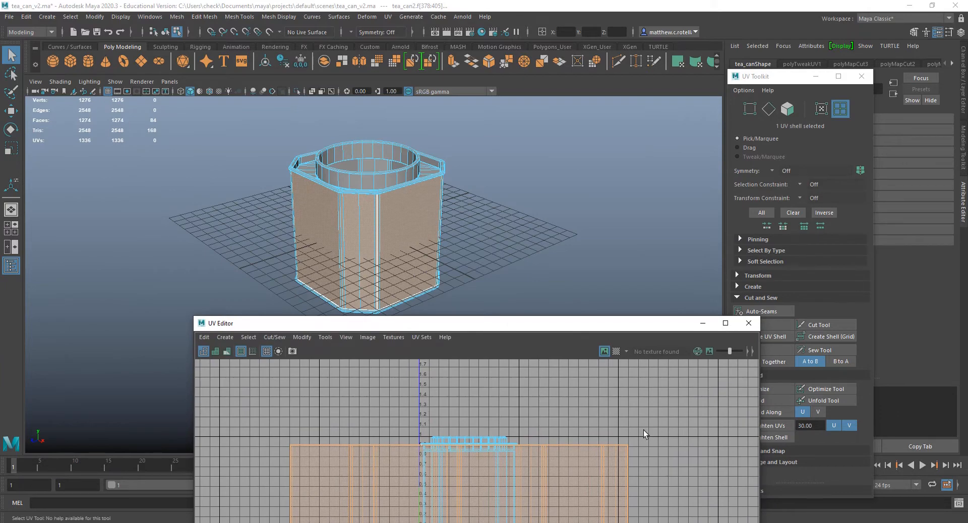
left_click(615, 352)
left_click_drag(385, 252, 353, 225, "alt")
key("super")
left_click(305, 4)
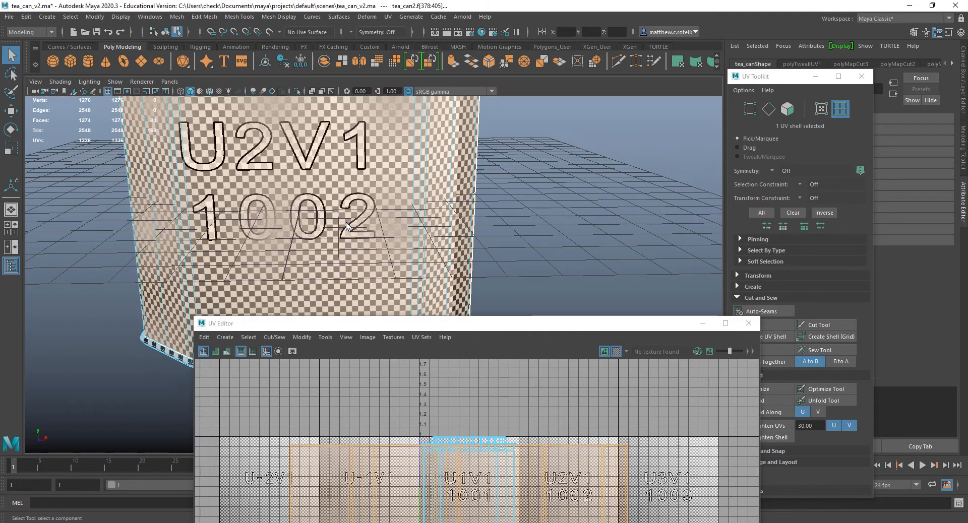
middle_click_drag(381, 222, 437, 307, "alt")
left_click_drag(437, 307, 427, 256, "alt")
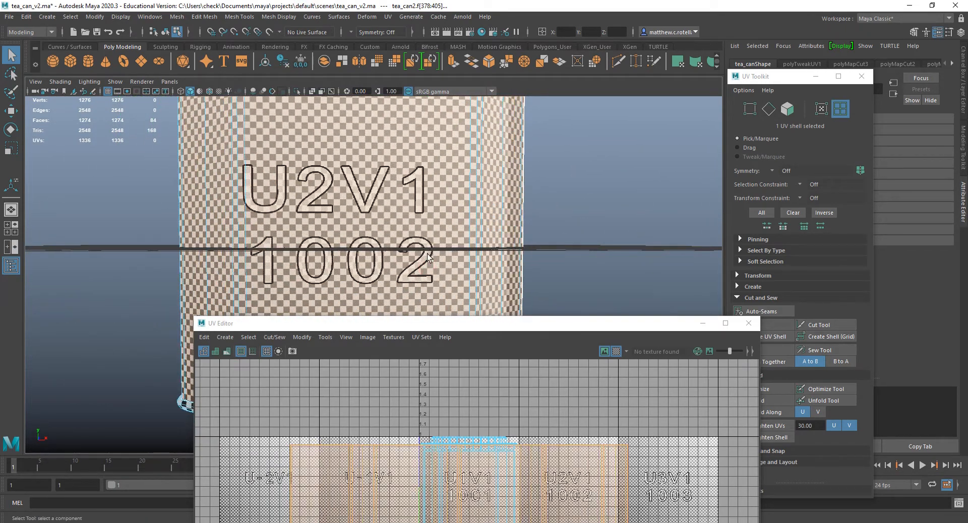
left_click_drag(387, 288, 520, 217, "alt")
left_click(623, 351)
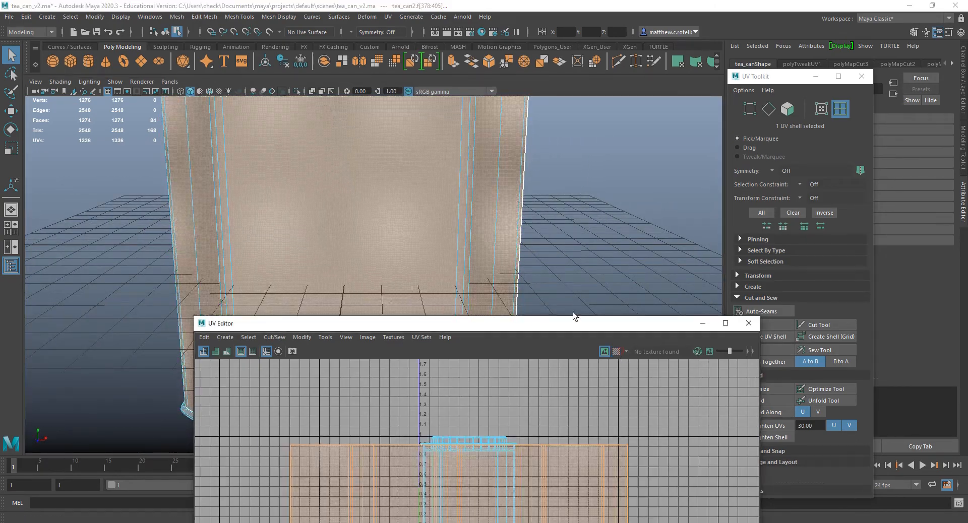
- Normalize the unfolded outer wall shell along U so that it fits the 0 to 1 UV space
left_click_drag(533, 324, 446, 121)
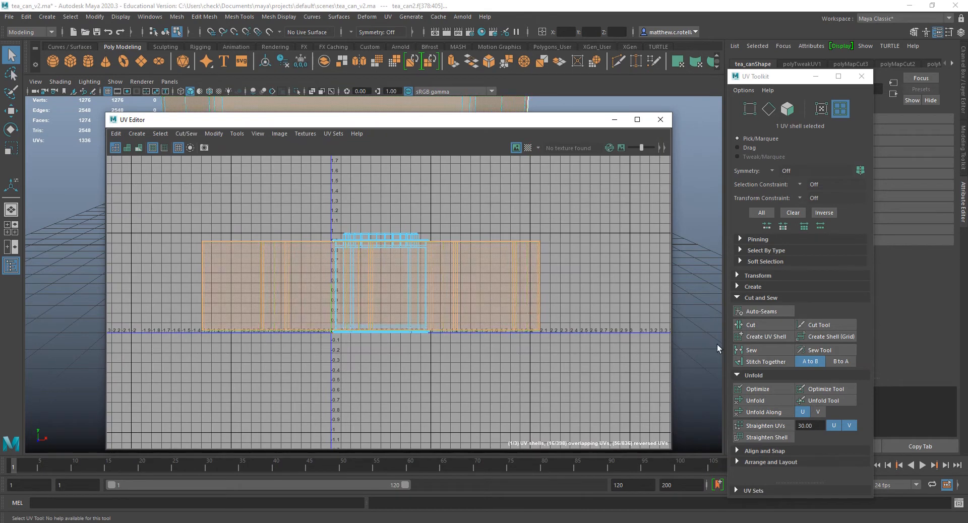
left_click(753, 462)
scroll(754, 462, "down", 5)
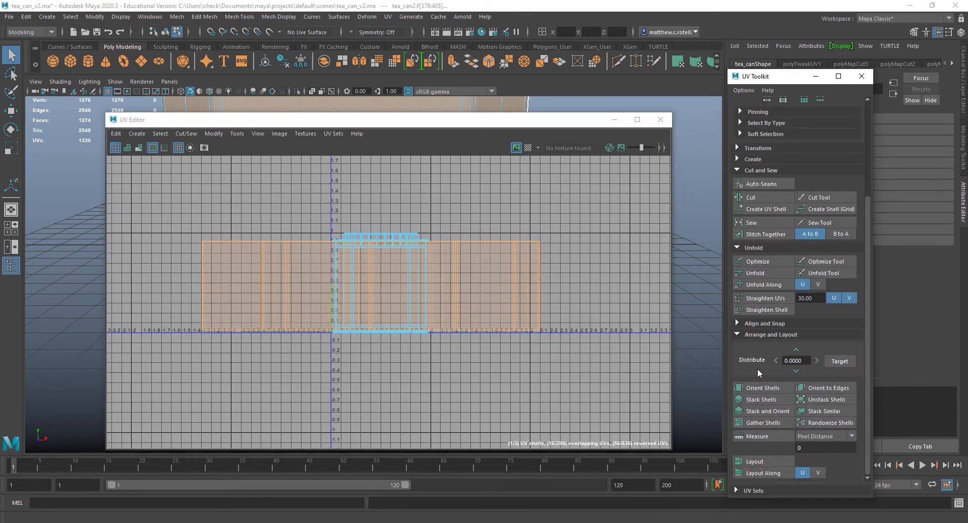
left_click(751, 323)
scroll(749, 321, "down", 3)
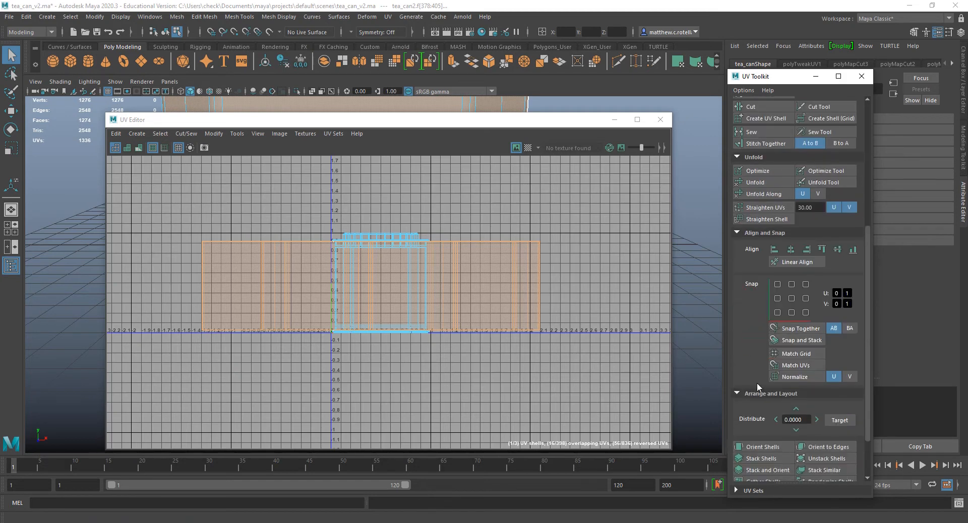
left_click(804, 378)
scroll(385, 293, "up", 3)
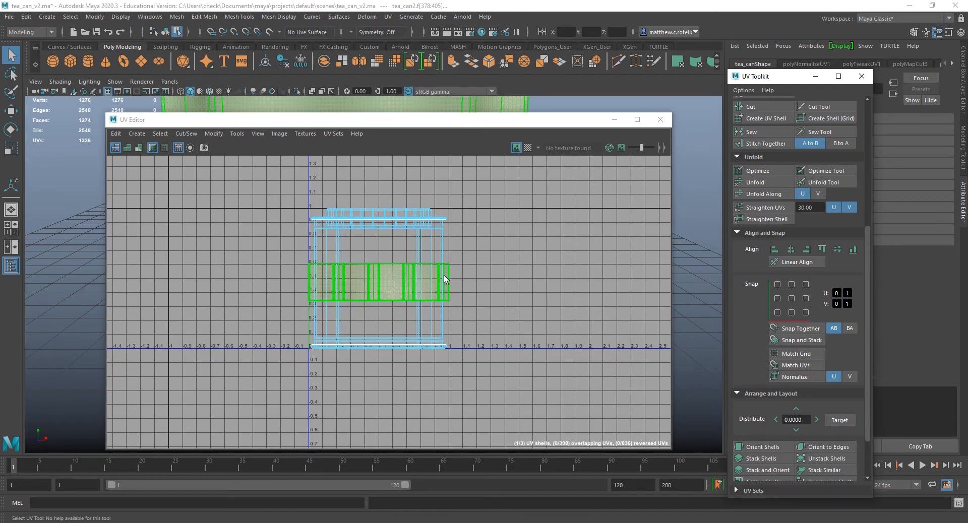
left_click(431, 268)
scroll(384, 177, "up", 2)
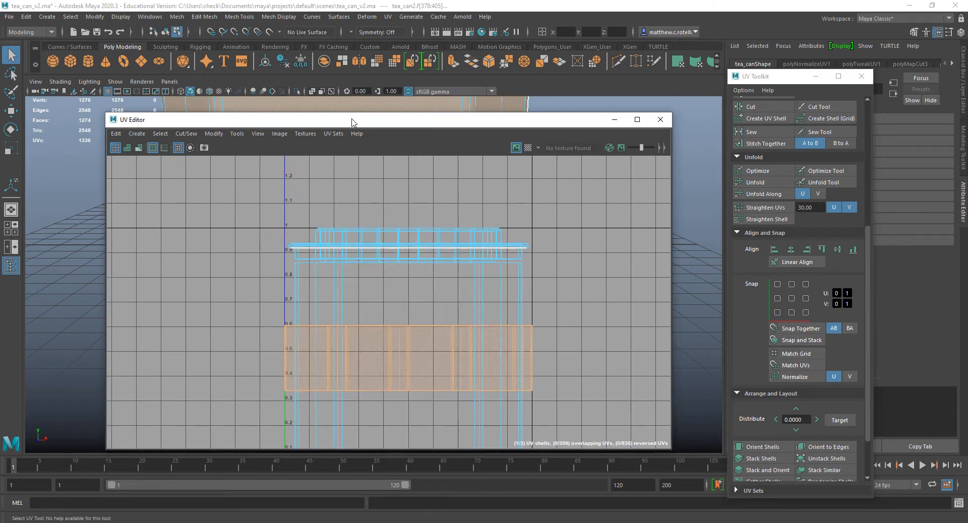
- Clear the UV Editor from the can's rim and change from UV shell selection to edge selection on the mesh
left_click_drag(352, 123, 353, 330)
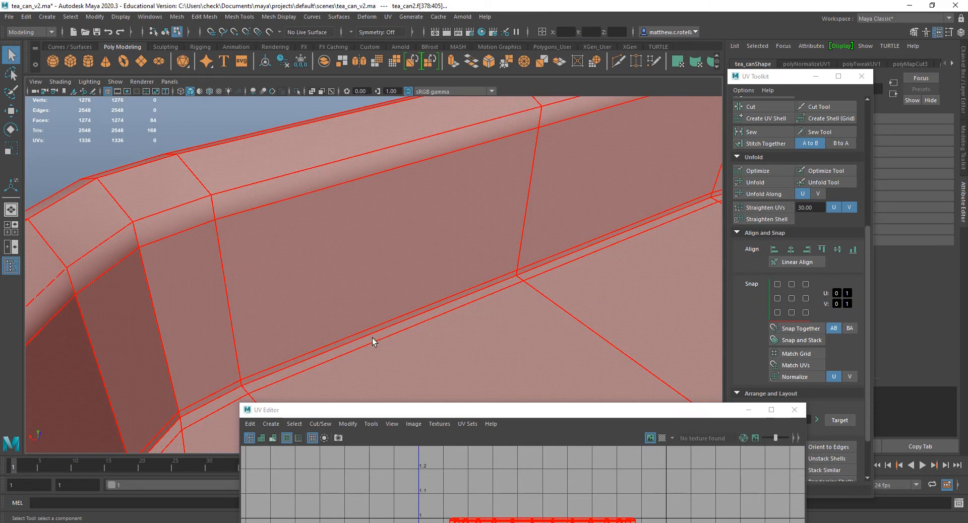
right_click_drag(372, 338, 378, 225)
left_click_drag(378, 225, 396, 294, "alt")
left_click(395, 298)
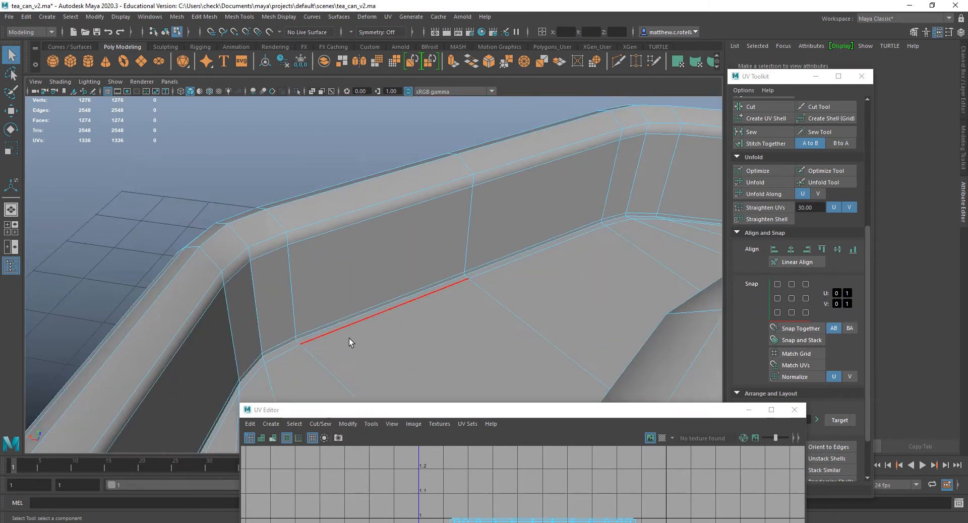
- Cut a UV seam along the full edge loop where the rim's inner wall meets the can's flat top
left_click_drag(349, 338, 402, 329, "alt")
left_click_drag(402, 238, 434, 244, "alt")
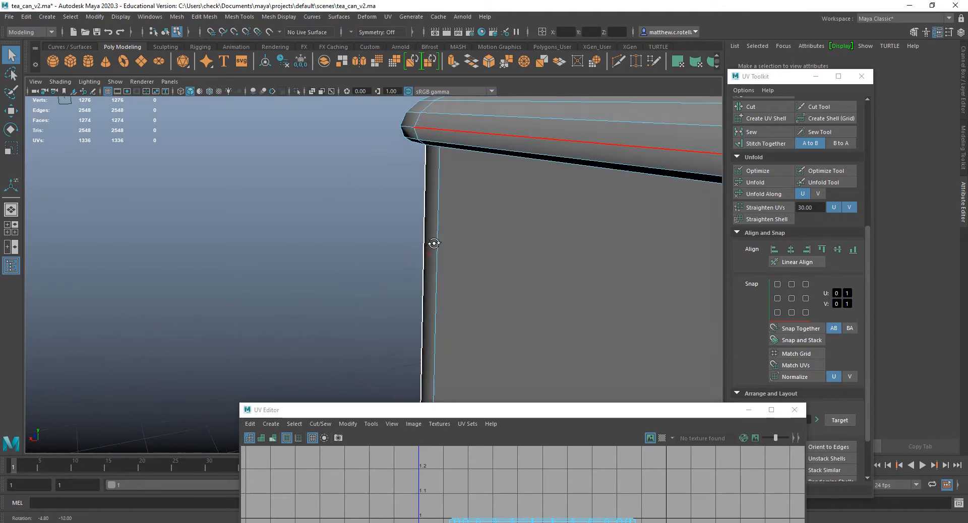
left_click_drag(456, 126, 448, 140, "alt")
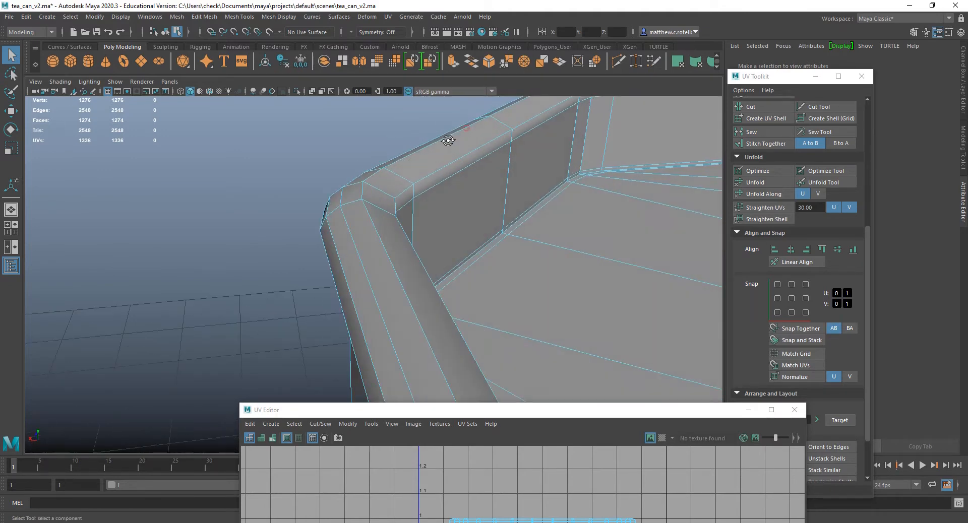
left_click_drag(489, 343, 408, 316, "alt")
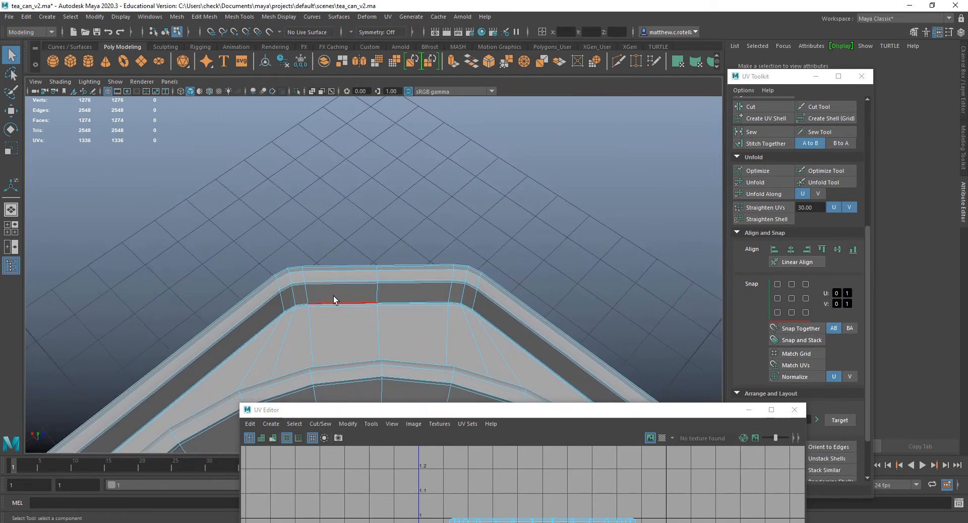
scroll(300, 302, "up", 8)
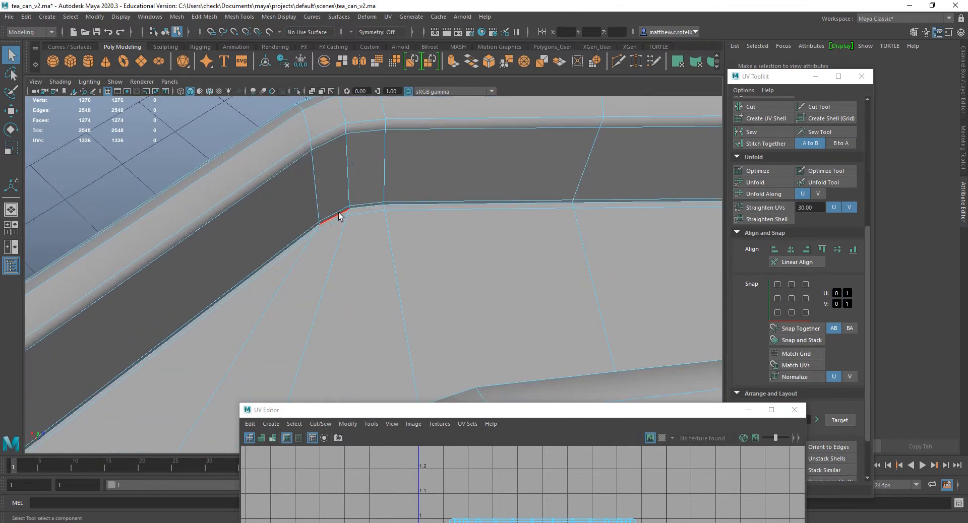
left_click_drag(333, 213, 411, 217, "alt")
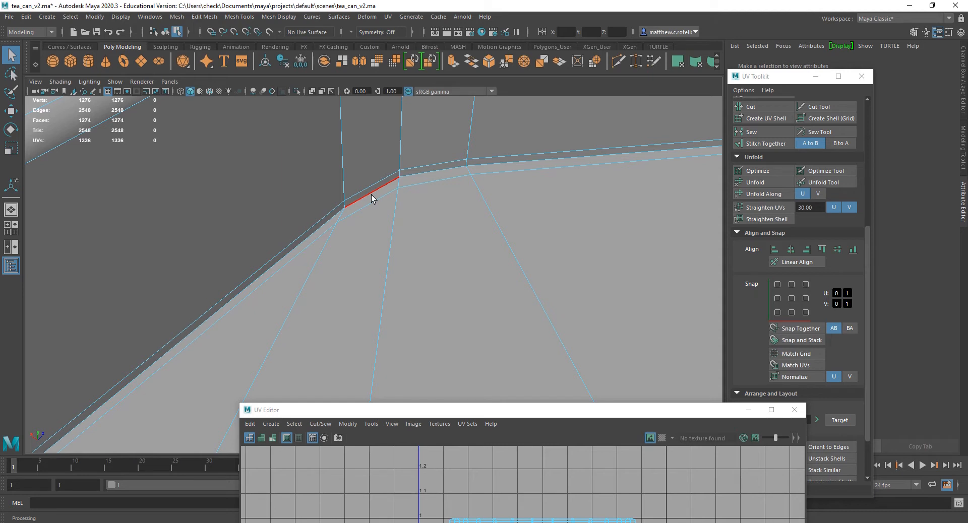
scroll(356, 186, "up", 4)
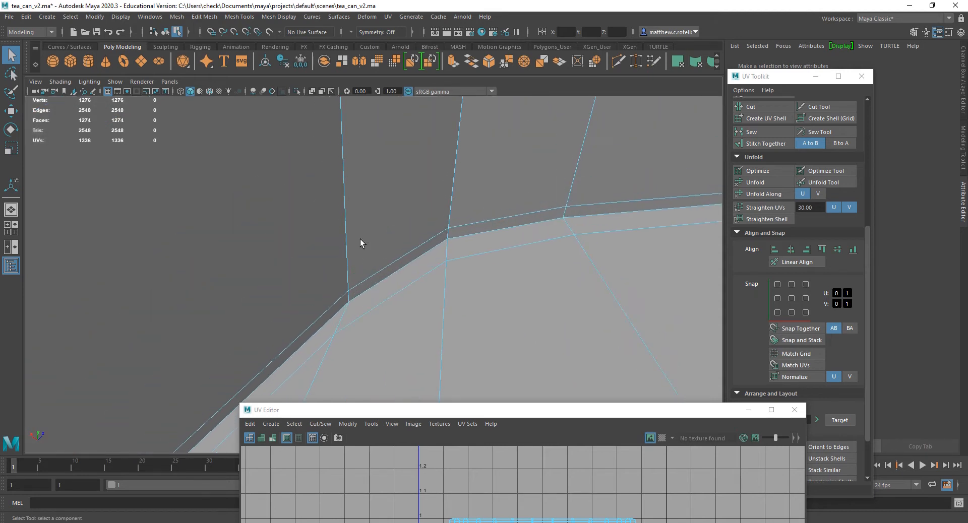
left_click_drag(360, 243, 368, 199, "alt")
double_click(385, 161)
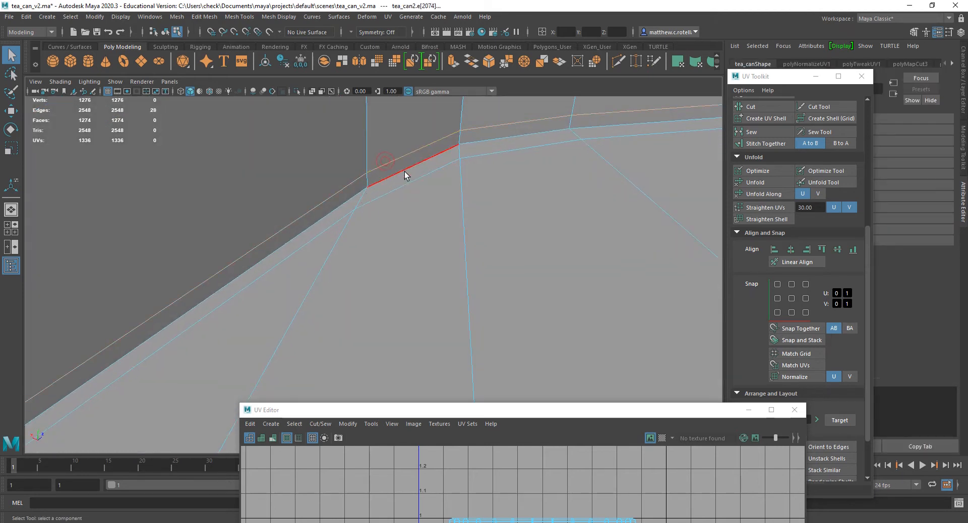
left_click_drag(406, 173, 379, 213, "alt")
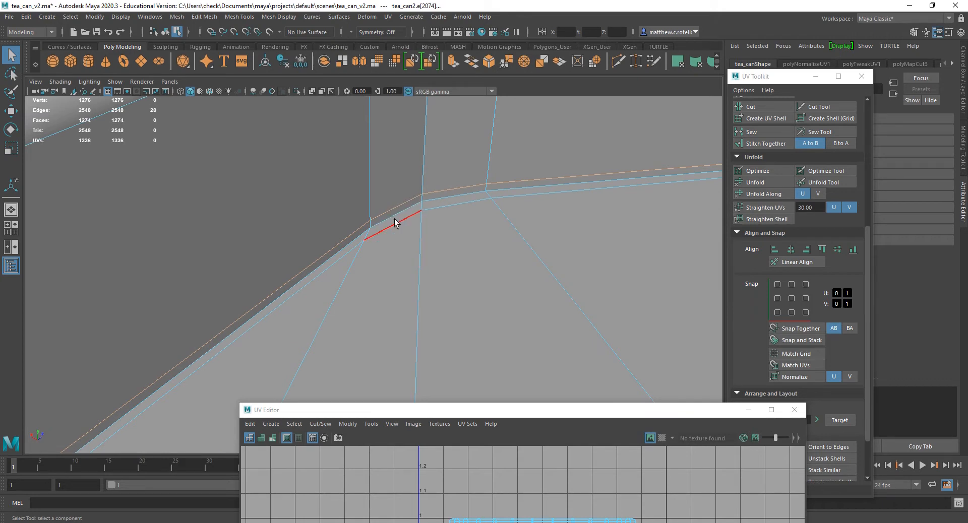
left_click(397, 223)
mouse_move(421, 271)
left_mouse_down("alt")
mouse_move(346, 274)
mouse_move(350, 266)
mouse_move(395, 273)
mouse_move(380, 277)
mouse_move(432, 258)
left_mouse_up("alt")
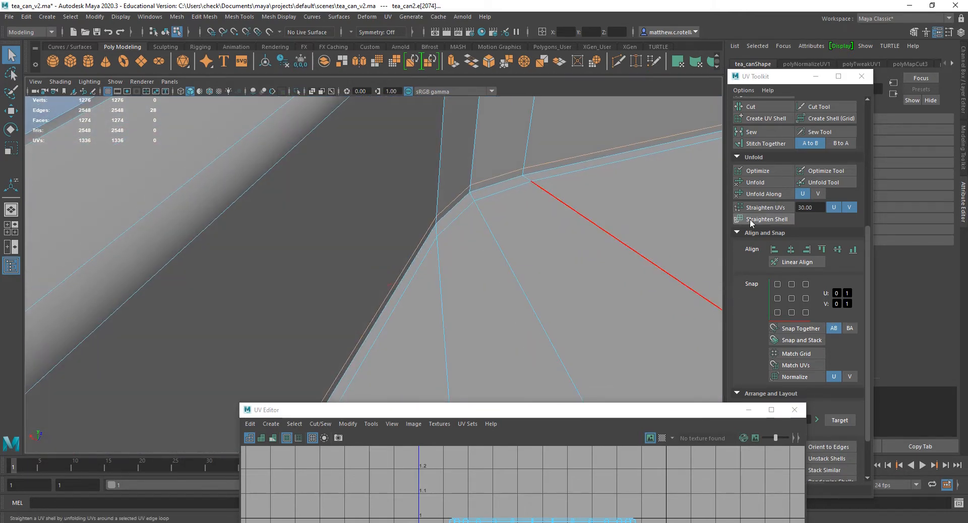
left_click(750, 106)
scroll(523, 251, "down", 4)
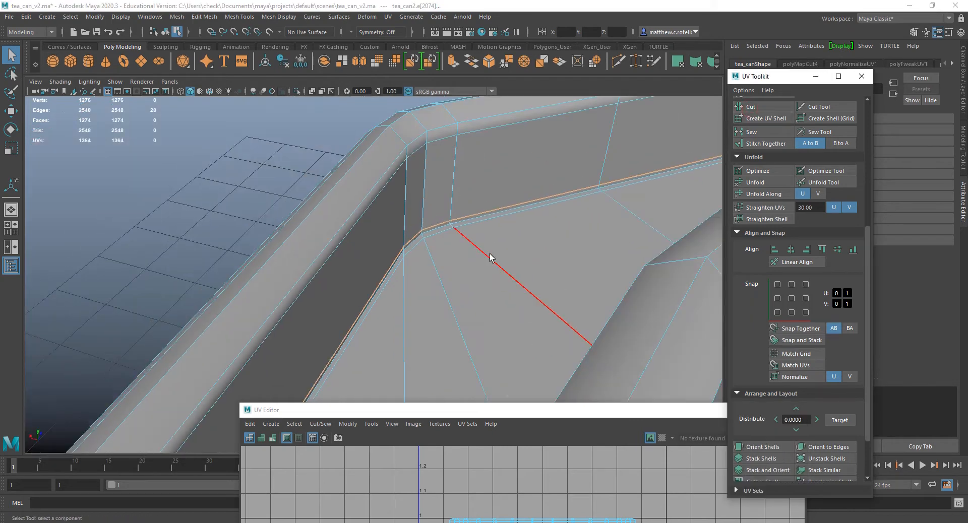
- Select the can's rim as a whole UV shell and apply a cylindrical UV projection to it
right_click_drag(436, 170, 486, 206)
left_click(436, 199)
left_click_drag(436, 199, 564, 217, "alt")
left_click_drag(427, 413, 304, 285)
left_click_drag(290, 217, 384, 445, "alt")
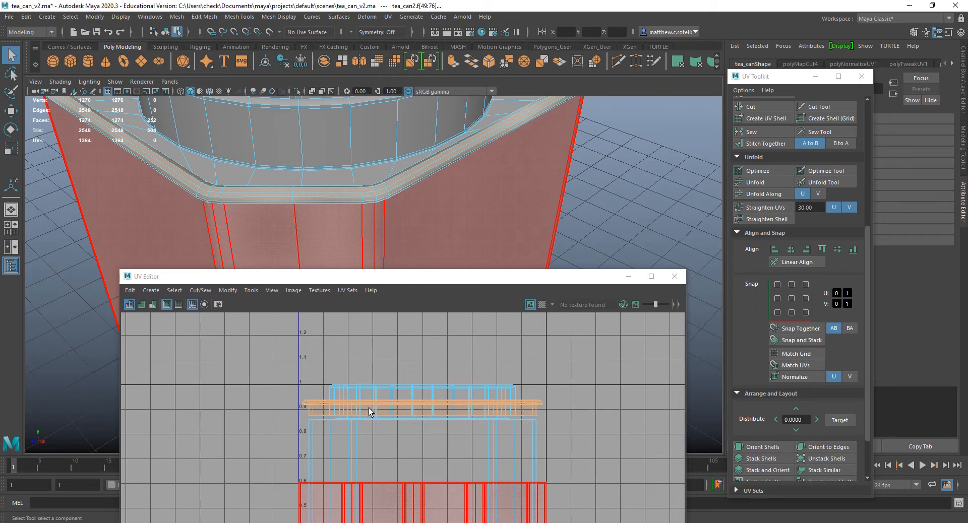
left_click(353, 118)
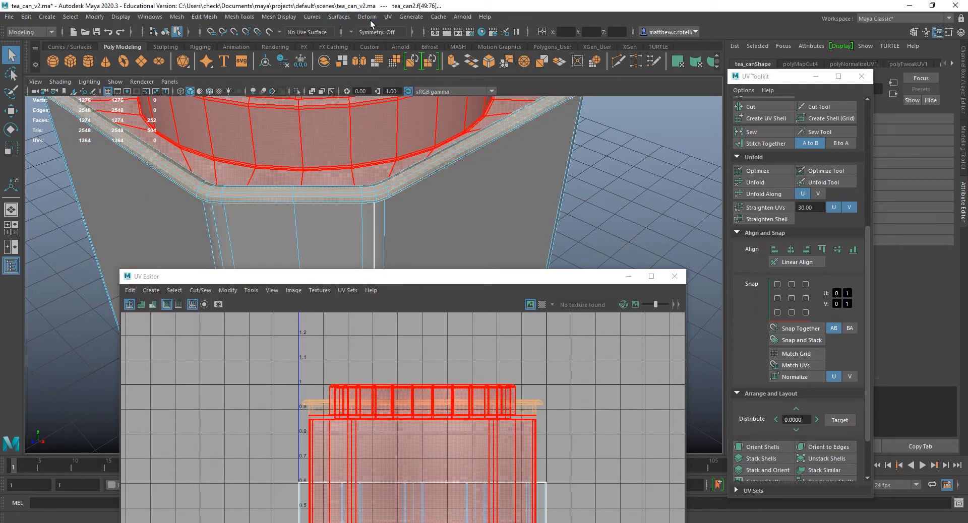
left_click(389, 19)
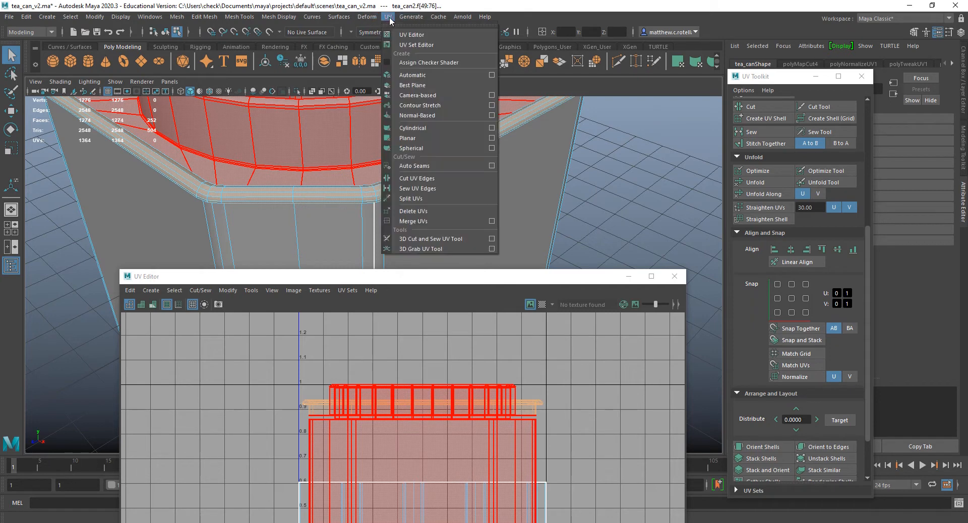
left_click(452, 128)
- Examine the rim's cylindrical projection in the UV Editor and its seams all around the can
left_click_drag(443, 216, 266, 183, "alt")
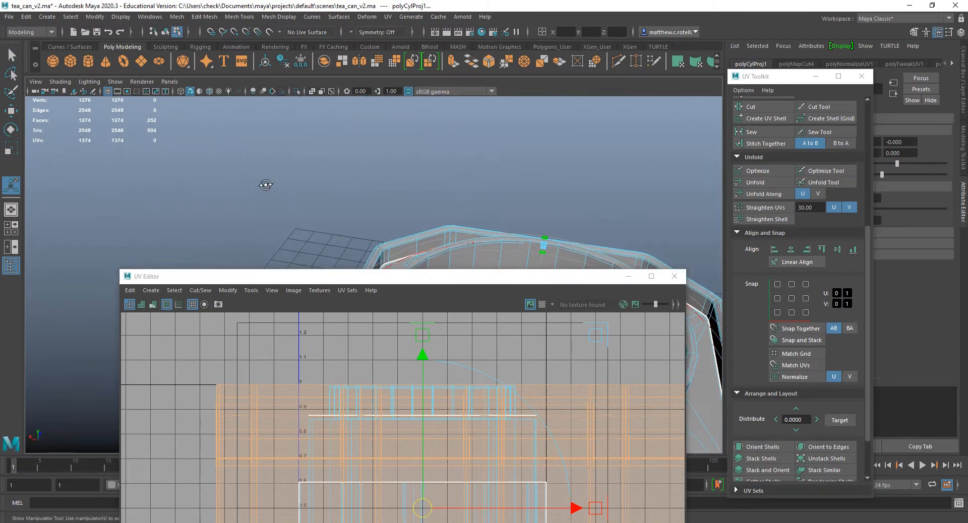
middle_click_drag(401, 261, 379, 60, "alt")
scroll(439, 227, "down", 5)
left_click_drag(434, 199, 540, 226, "alt")
left_click(316, 290)
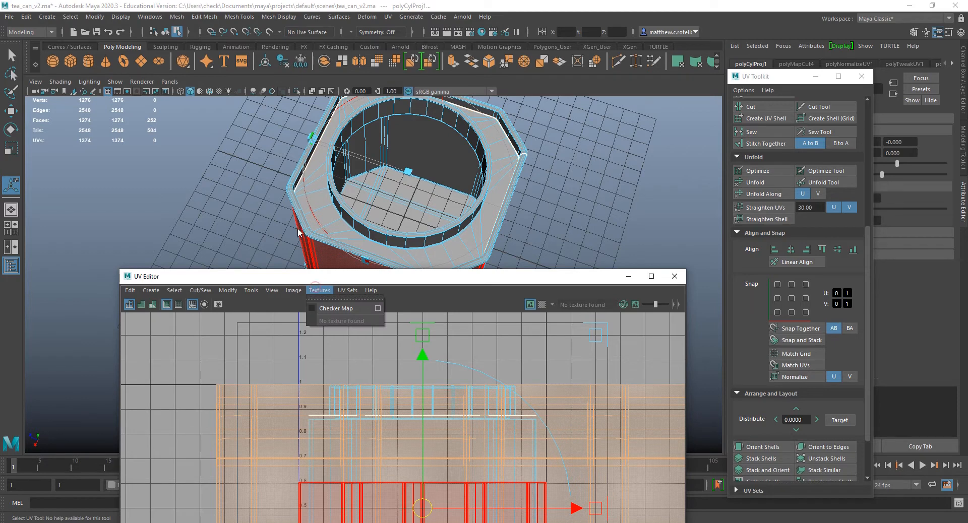
left_click(328, 275)
left_click_drag(331, 278, 547, 271)
scroll(317, 314, "down", 5)
left_click(320, 317)
scroll(319, 320, "up", 2)
left_click_drag(348, 177, 493, 146, "alt")
left_click(385, 188)
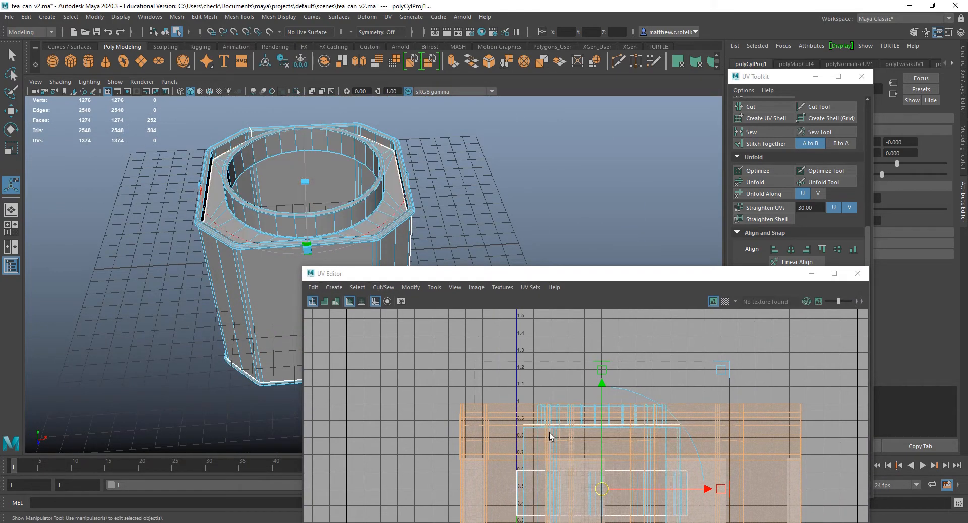
left_click(253, 135)
middle_click_drag(250, 125, 385, 144, "alt")
middle_click_drag(494, 205, 404, 123, "alt")
left_click_drag(393, 161, 386, 188, "alt")
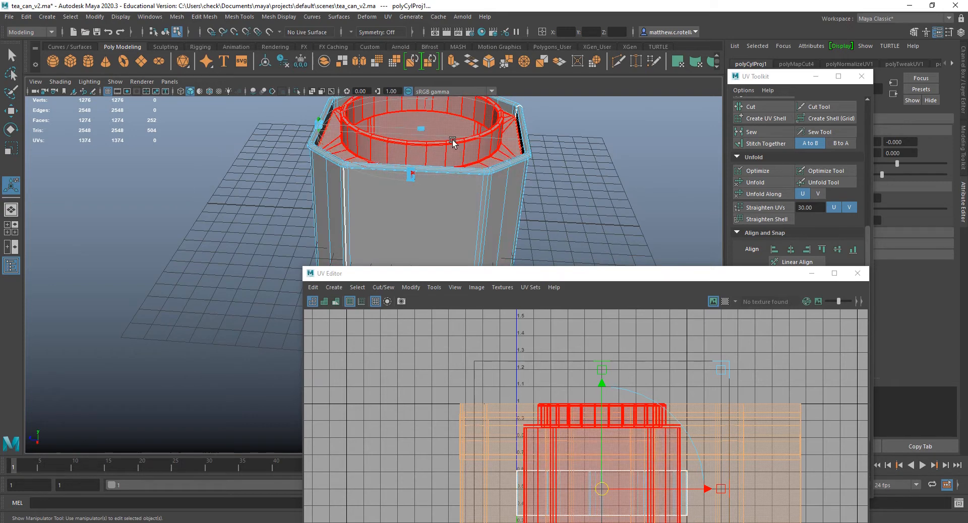
left_click_drag(356, 161, 546, 156, "alt")
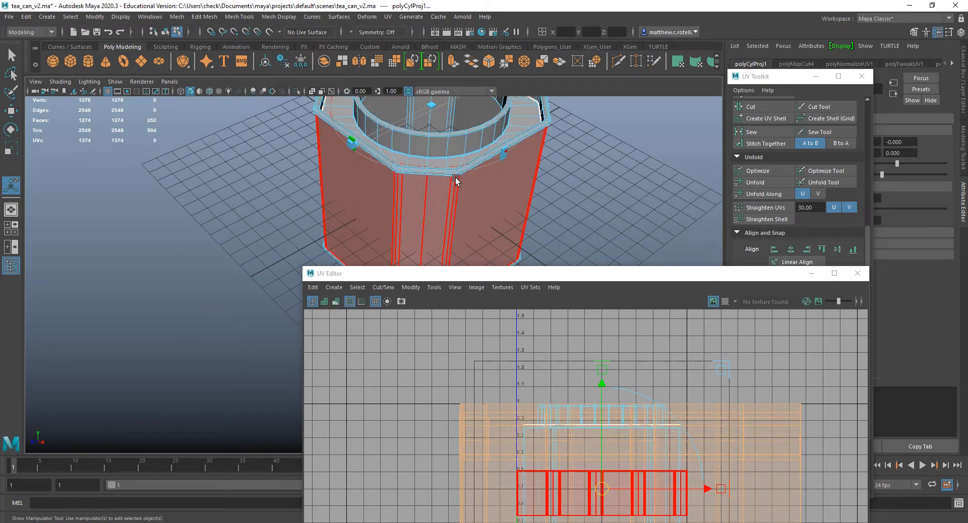
left_click_drag(456, 174, 241, 196, "alt")
scroll(348, 181, "up", 5)
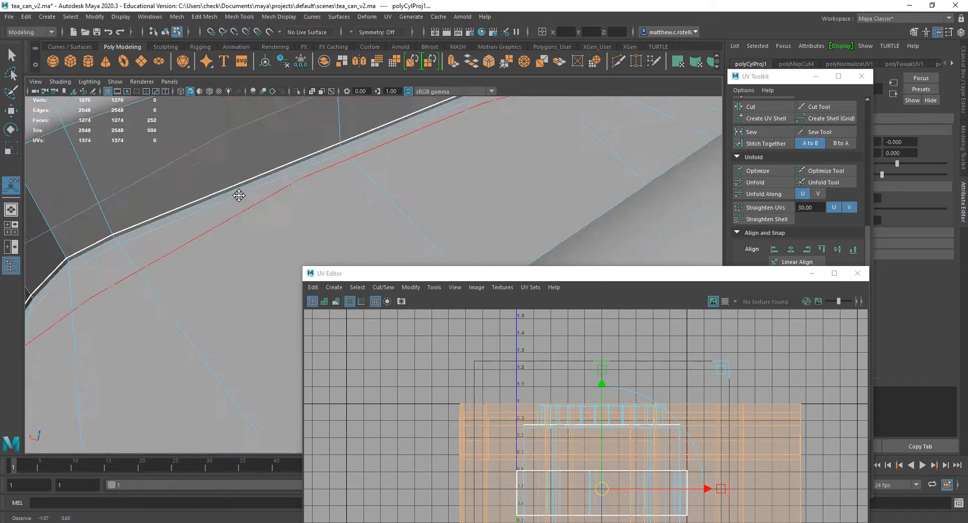
- Select the edges running across the rim's profile at one corner and cut a UV seam along them
left_click(237, 190)
right_click_drag(162, 183, 162, 161)
left_click(225, 234)
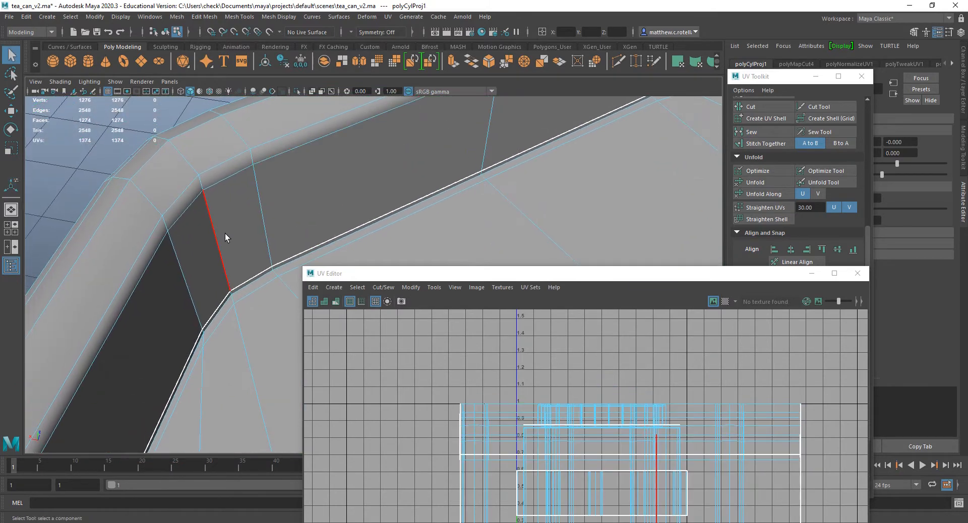
left_click_drag(223, 237, 296, 281, "alt")
key("super")
double_click(432, 277)
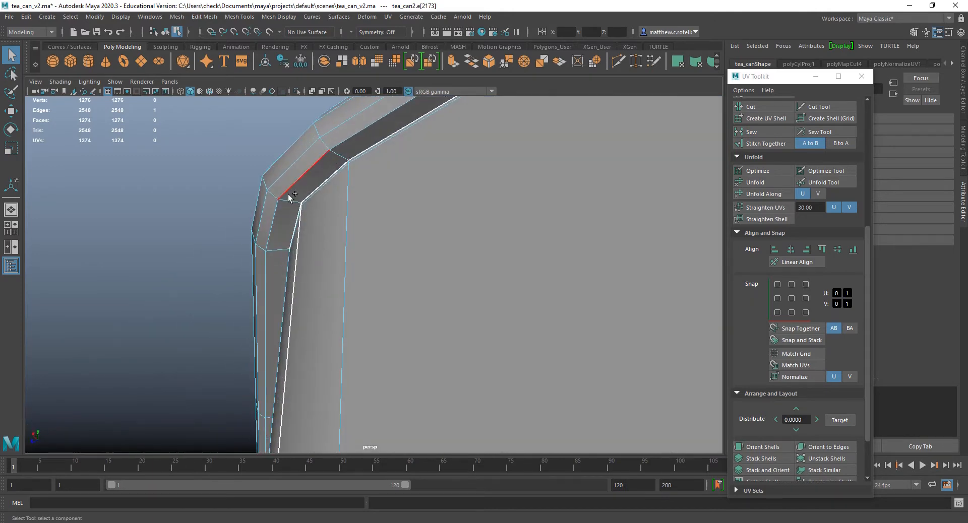
left_click_drag(291, 201, 323, 287, "alt")
left_click_drag(0, 129, 309, 134)
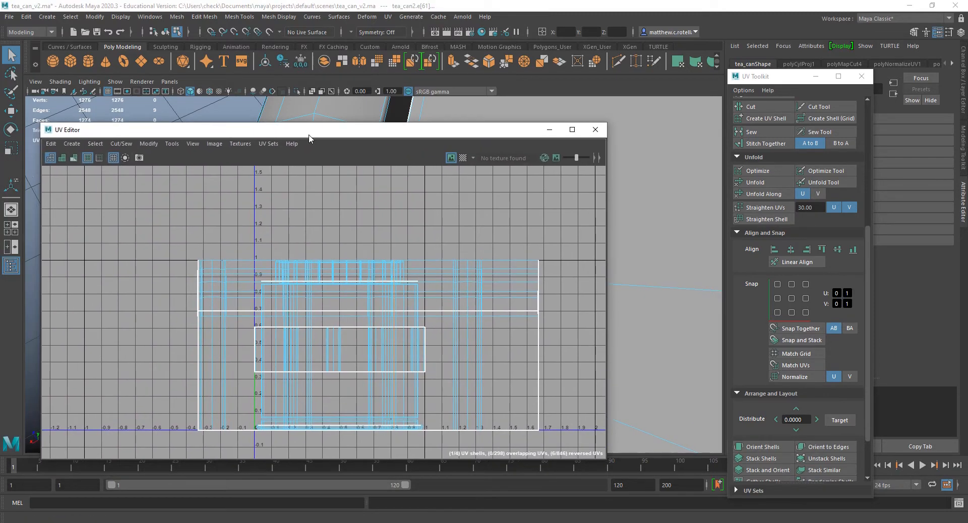
left_click(758, 105)
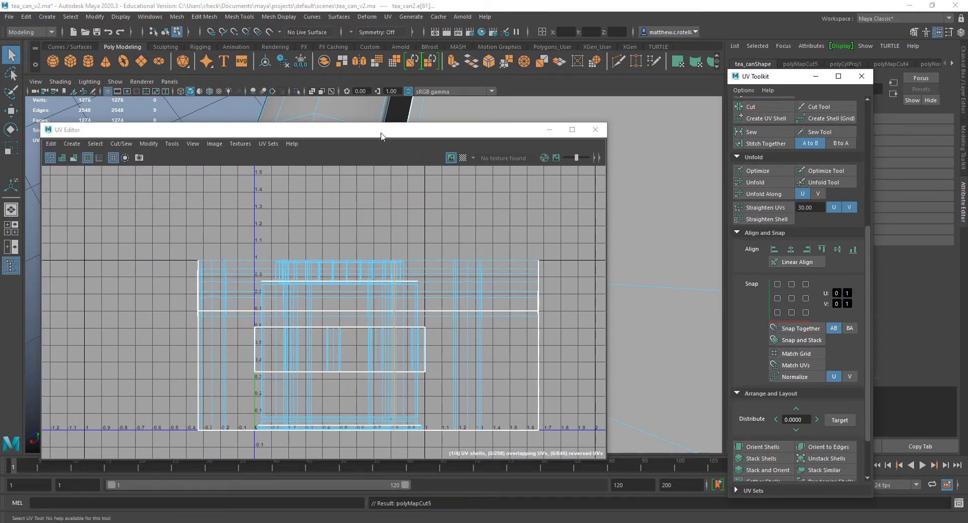
- Select the projection's seam edges across another rim corner and stitch the rim's UVs together there, A to B
left_click_drag(382, 136, 403, 402)
scroll(488, 148, "down", 3)
scroll(493, 197, "down", 5)
scroll(493, 197, "down", 5)
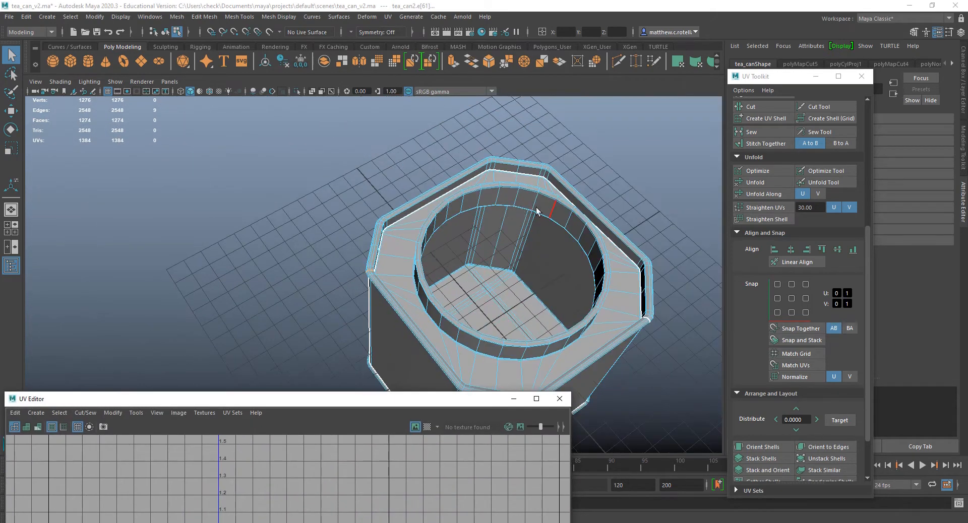
left_click_drag(502, 228, 566, 216, "alt")
scroll(486, 229, "up", 8)
left_click_drag(298, 283, 350, 277, "alt")
left_click(302, 270)
left_click_drag(456, 266, 501, 209, "alt")
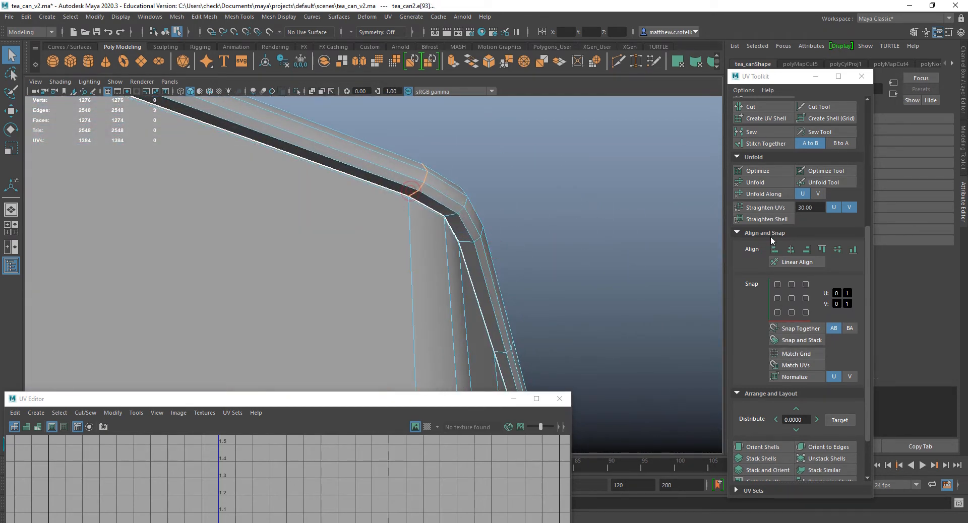
left_click_drag(316, 404, 390, 121)
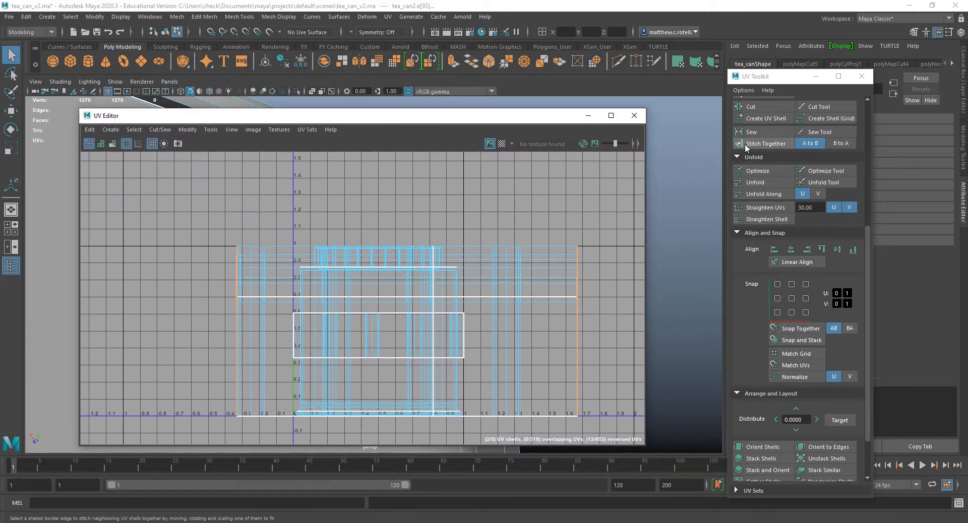
left_click(764, 143)
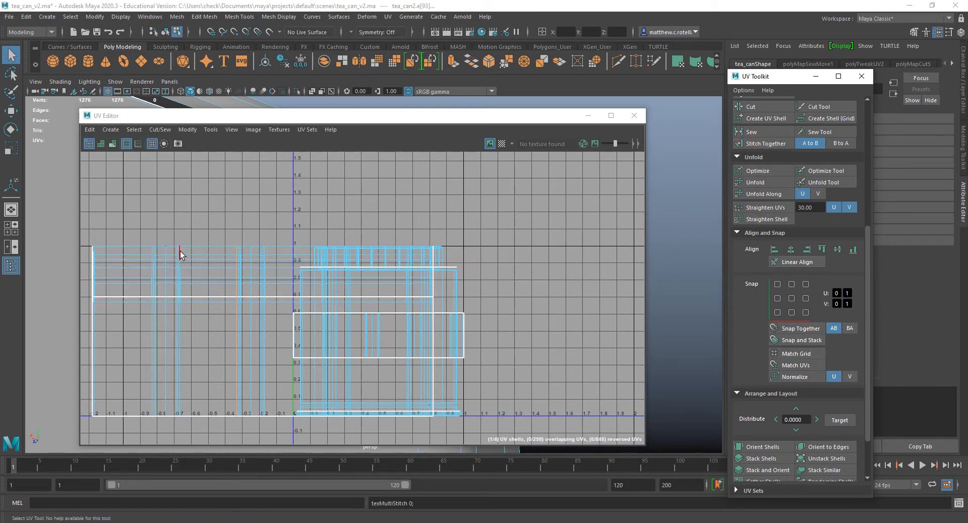
- Select the stitched rim as a UV shell and display the checker map on the can
right_click_drag(167, 274, 143, 266)
left_click(175, 277)
left_click_drag(284, 122, 604, 196)
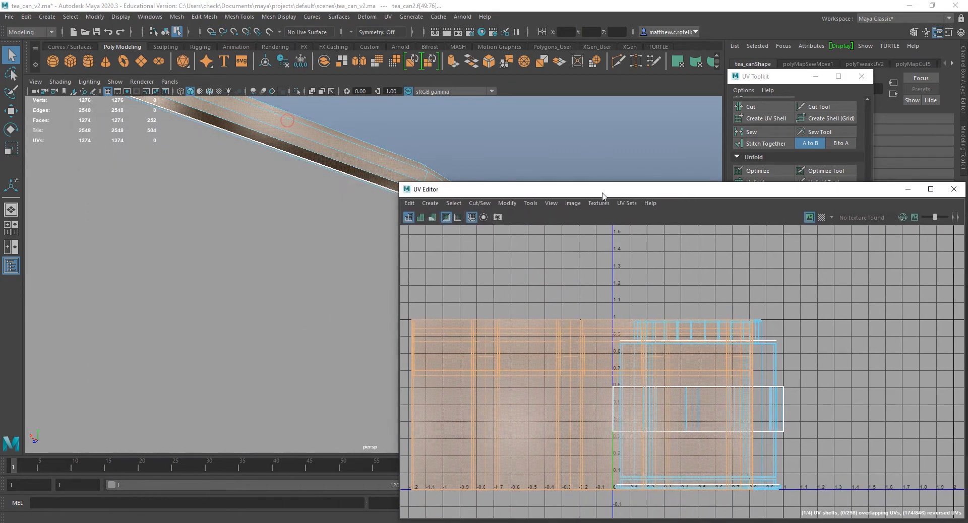
left_click(822, 218)
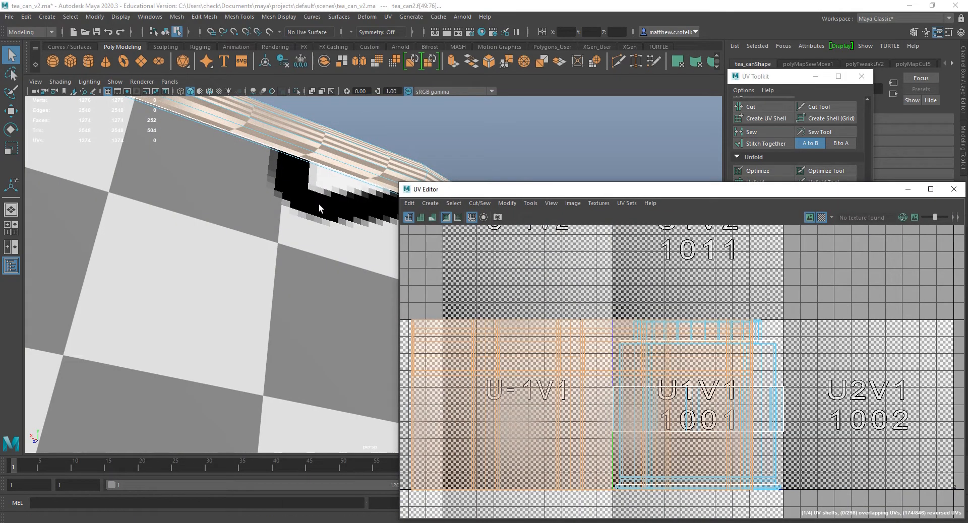
- Examine the checker pattern on the rim's top and inner wall for stretching
left_click_drag(327, 202, 260, 211, "alt")
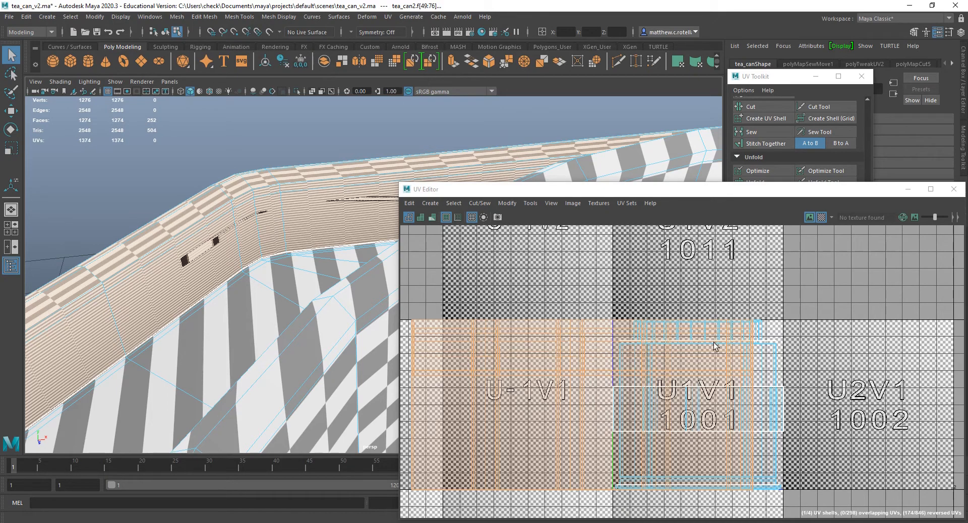
left_click_drag(437, 195, 539, 219)
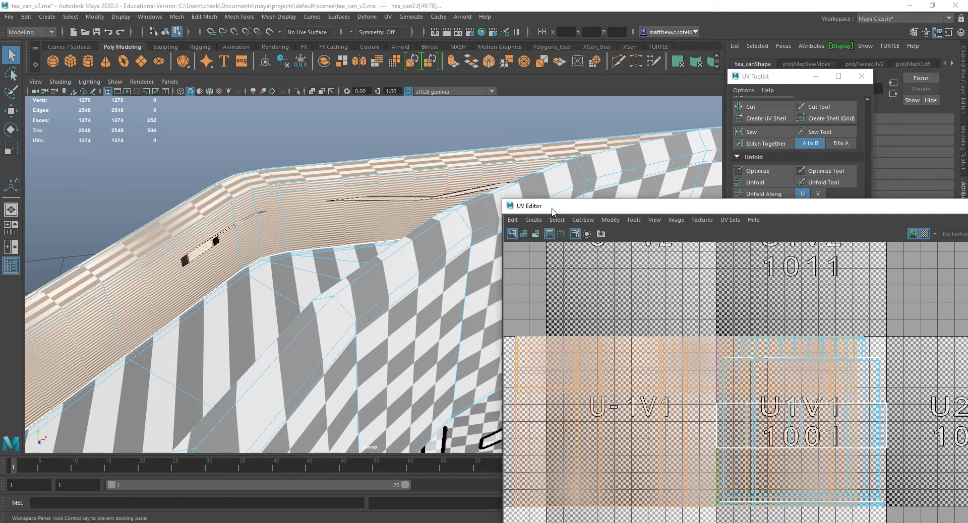
mouse_move(353, 212)
left_mouse_down("alt")
mouse_move(290, 207)
mouse_move(419, 200)
mouse_move(294, 211)
mouse_move(325, 251)
left_mouse_up("alt")
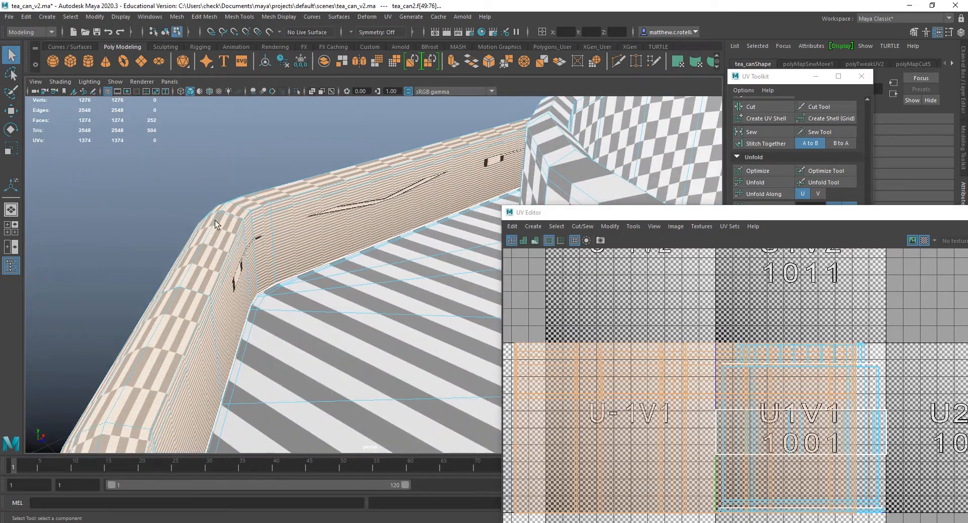
left_click_drag(215, 224, 312, 222, "alt")
left_click(384, 282)
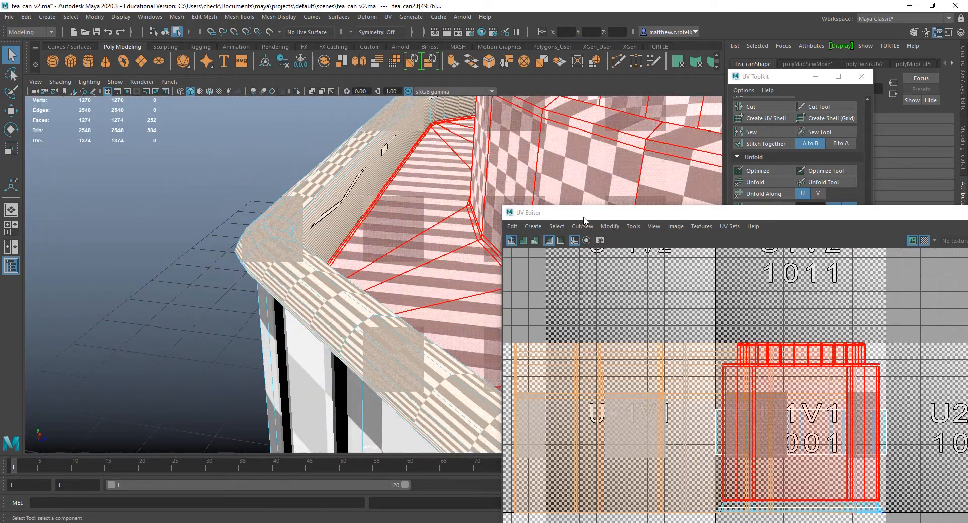
- Select the rim's UV shell and set the Unfold Along direction to V
left_click_drag(585, 221, 181, 149)
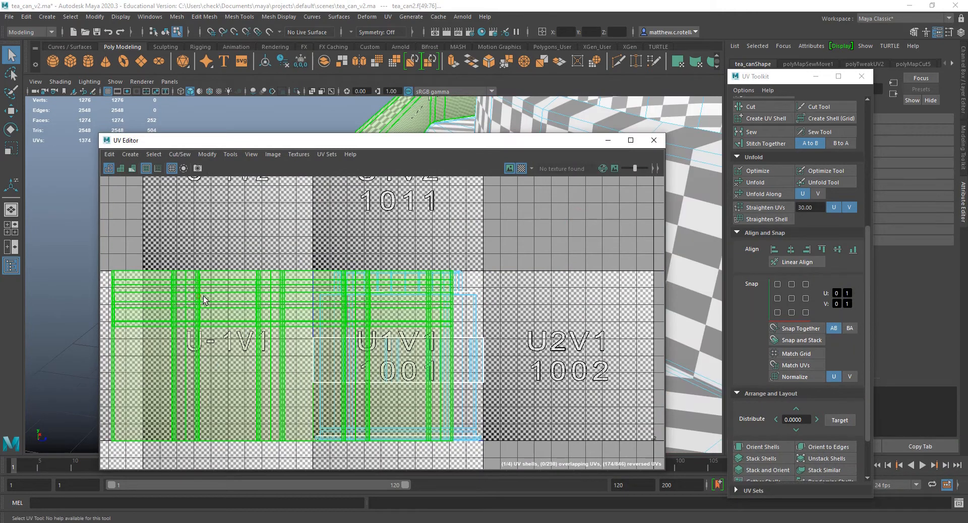
left_click(201, 297)
left_click(818, 194)
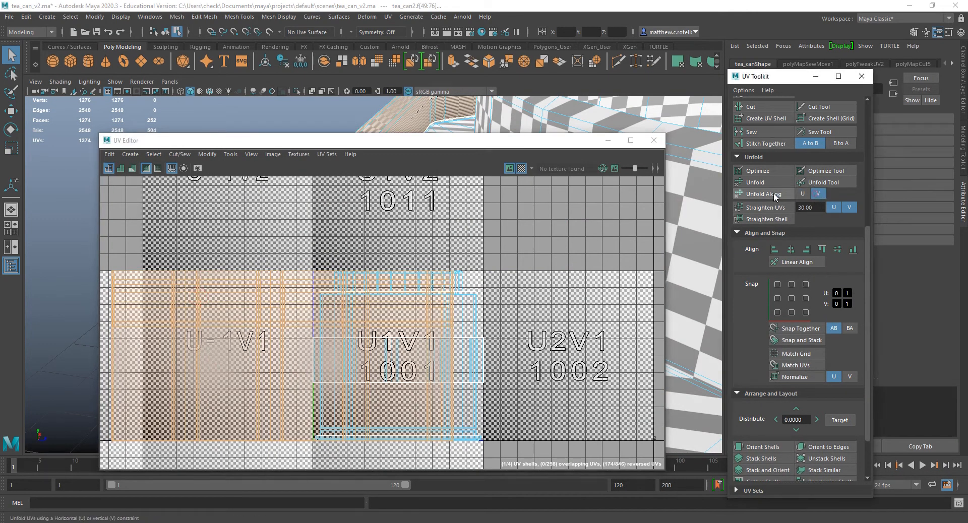
left_click_drag(348, 144, 653, 255)
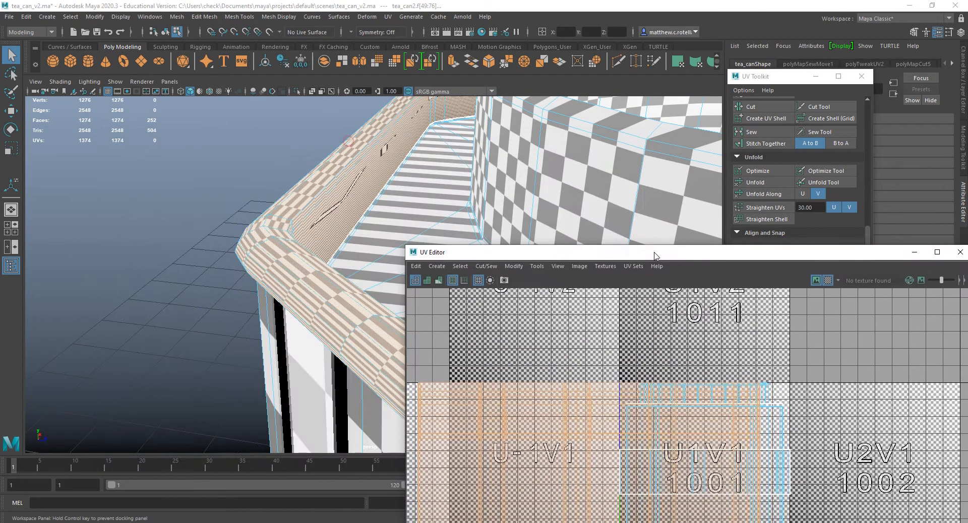
- Switch the UV selection to edges and hide the checker map on the can
left_click_drag(396, 226, 390, 212, "alt")
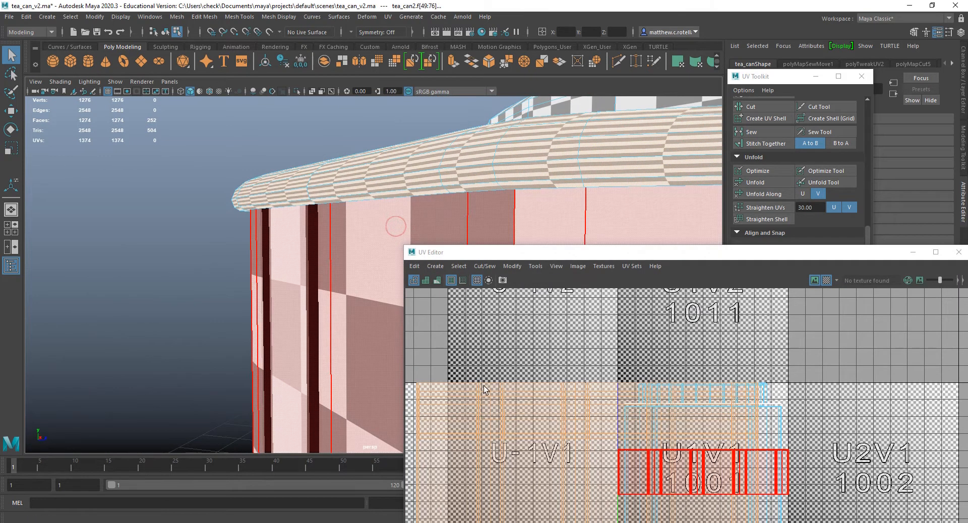
right_click_drag(446, 407, 441, 368)
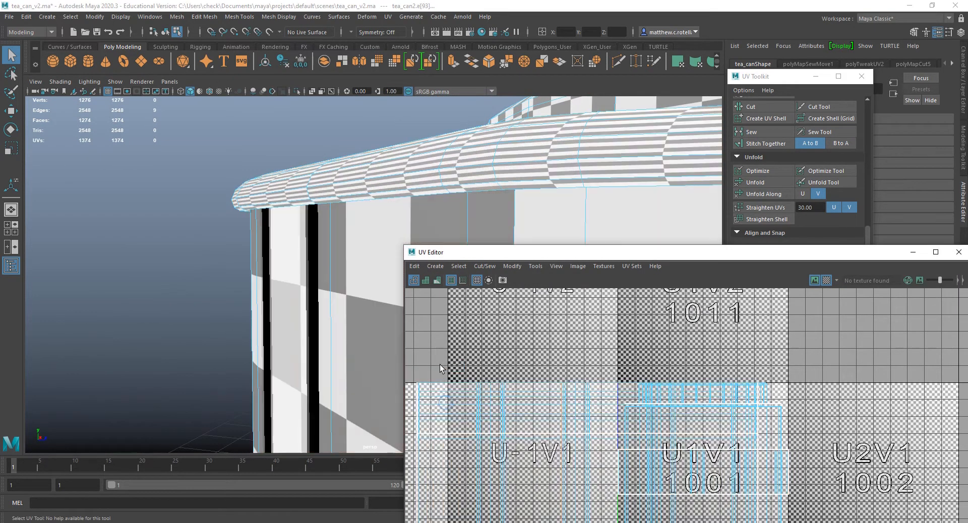
left_click(827, 281)
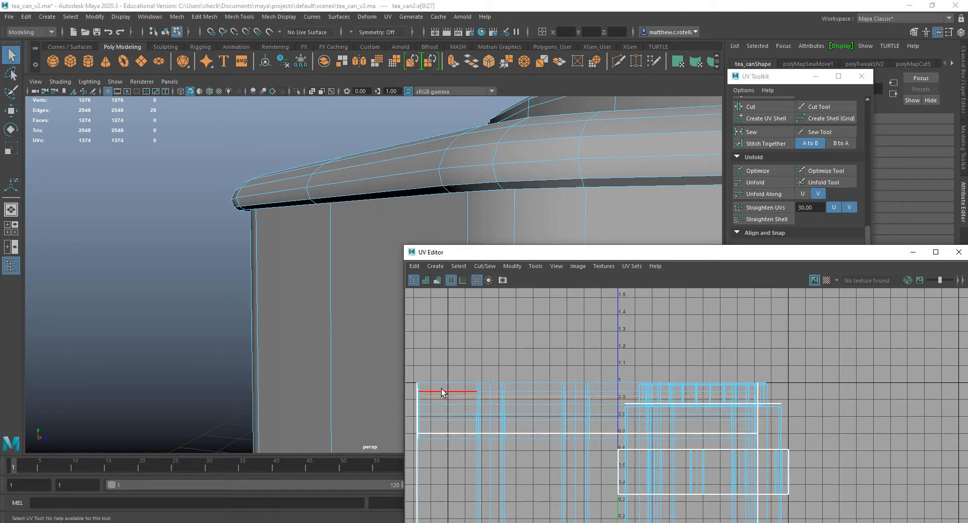
left_click_drag(367, 184, 333, 198, "alt")
- Examine the rim's UVs with the distortion display and the shaded shell display, ending with both turned off
left_click(438, 281)
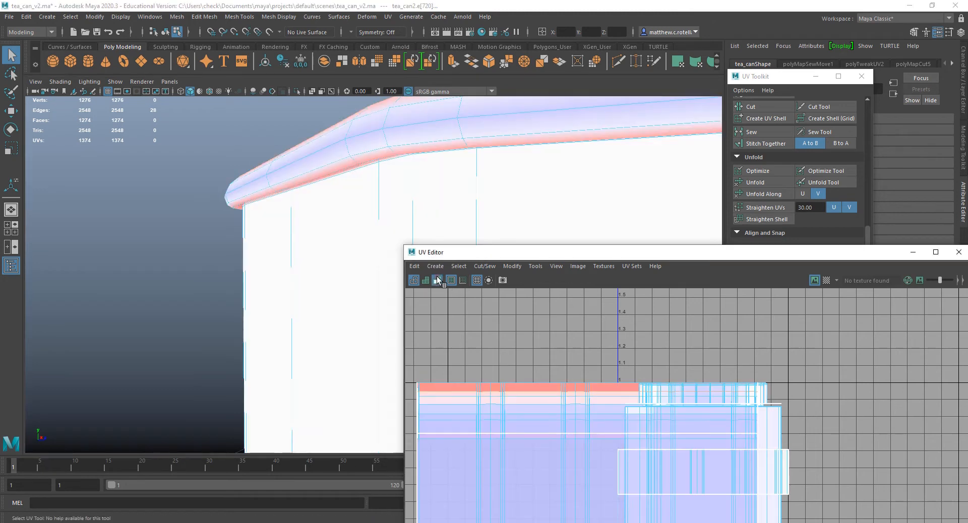
left_click(435, 281)
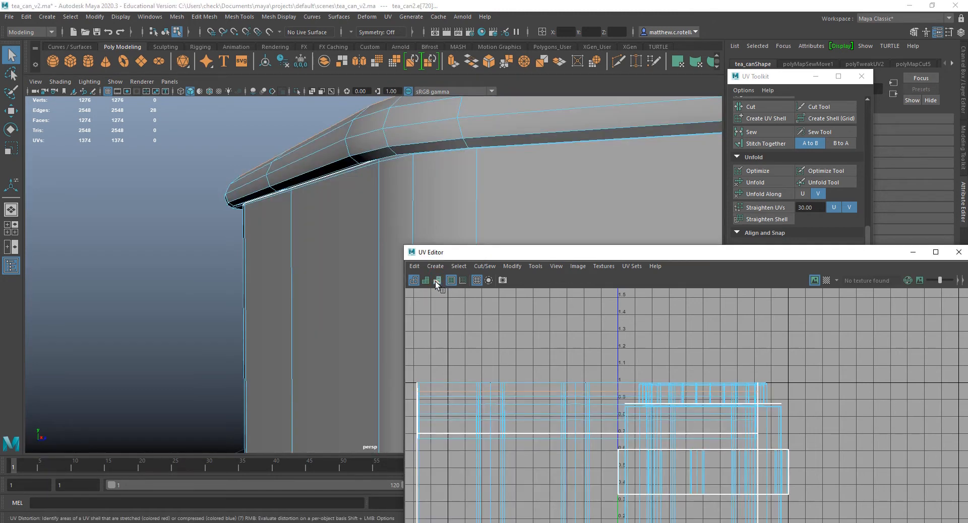
left_click(426, 280)
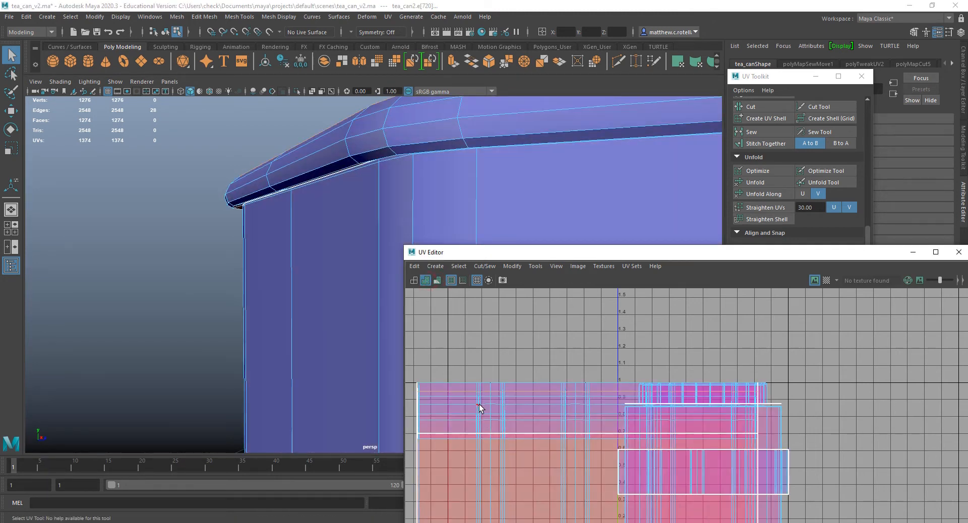
middle_click_drag(479, 408, 538, 357, "alt")
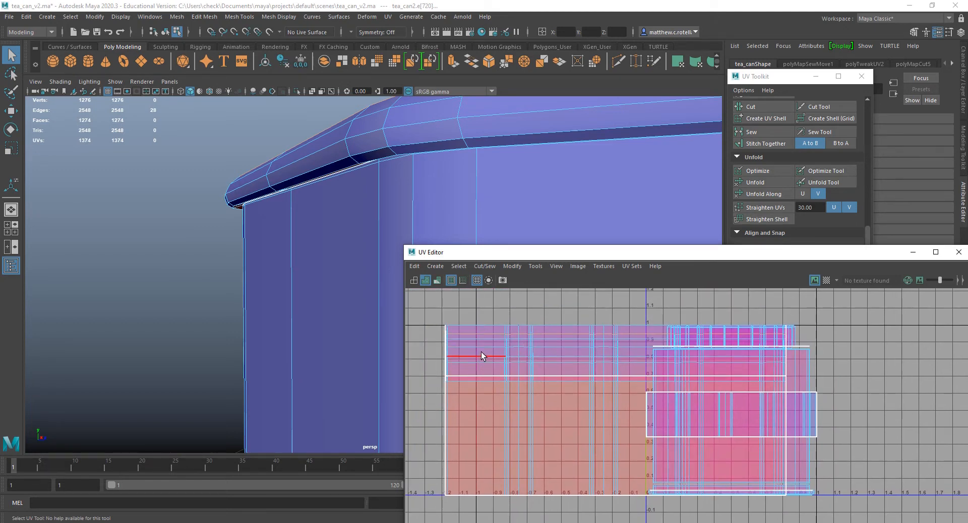
scroll(474, 352, "up", 3)
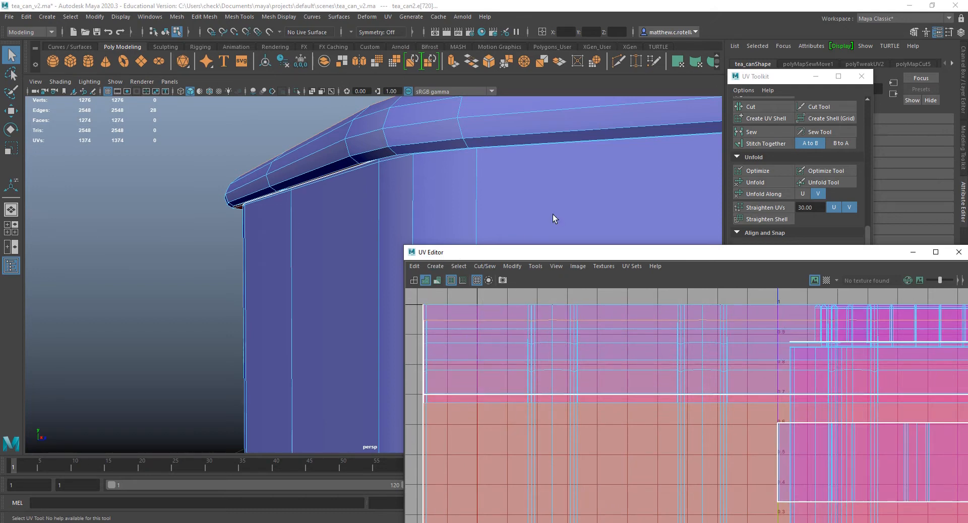
left_click(426, 281)
- Select the rim's UV shell and unfold it along V only
mouse_move(485, 255)
left_mouse_down()
mouse_move(394, 251)
mouse_move(392, 406)
mouse_move(457, 176)
left_mouse_up()
right_click_drag(385, 295, 360, 280)
left_click(359, 302)
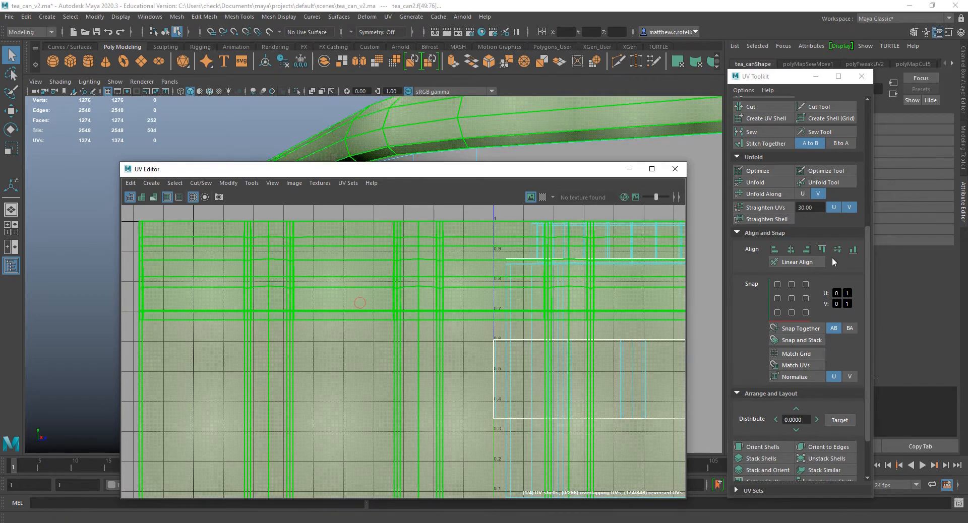
left_click(775, 195)
scroll(425, 347, "down", 3)
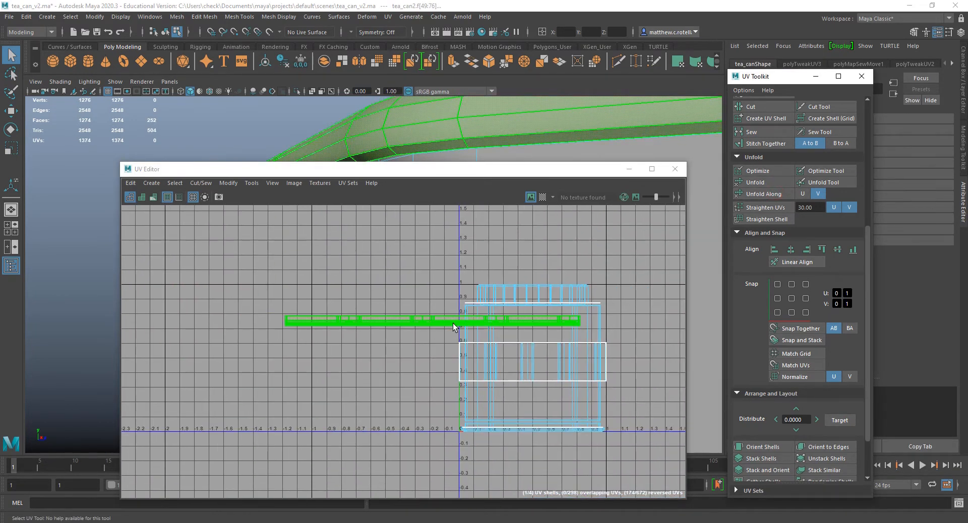
scroll(454, 327, "up", 2)
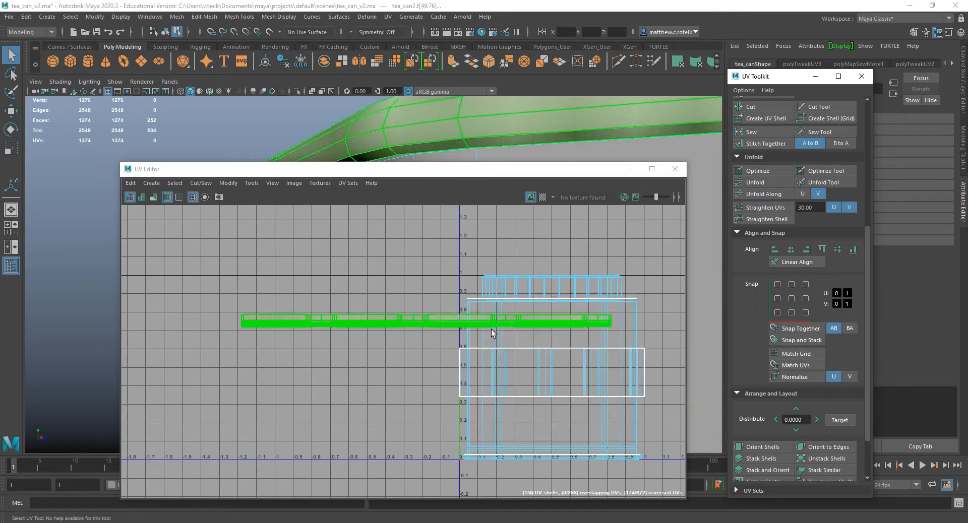
- Normalize the rim's shell along U, move it across into the 0 to 1 tile and normalize it along U again
left_click_drag(405, 167, 441, 271)
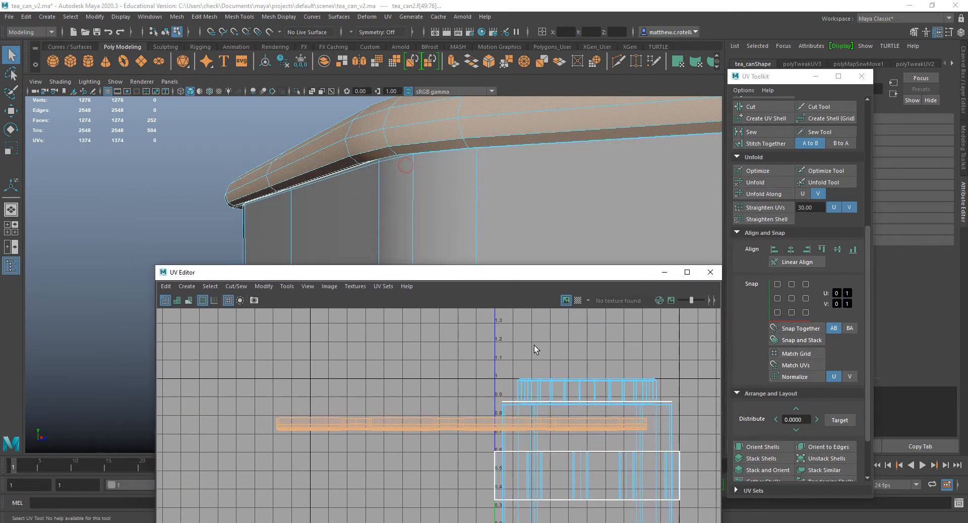
left_click_drag(405, 196, 609, 274, "alt")
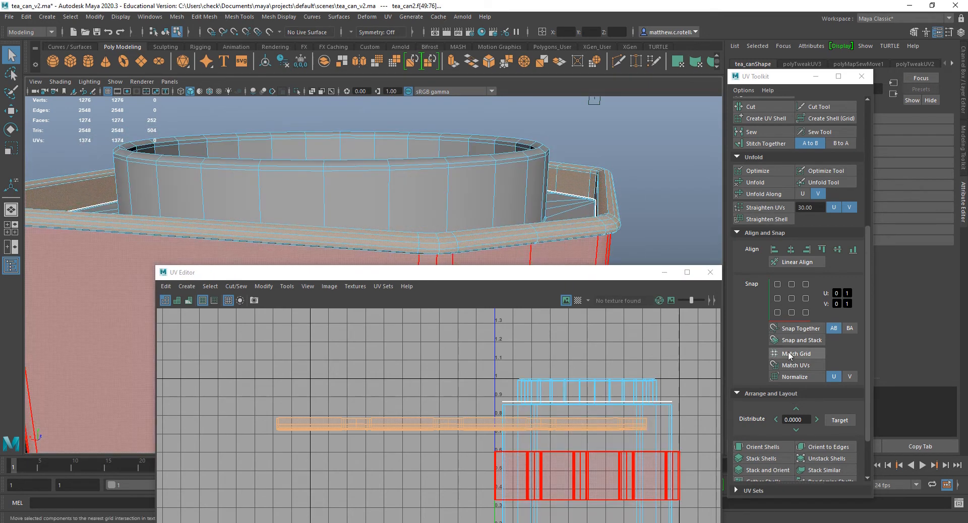
left_click(802, 378)
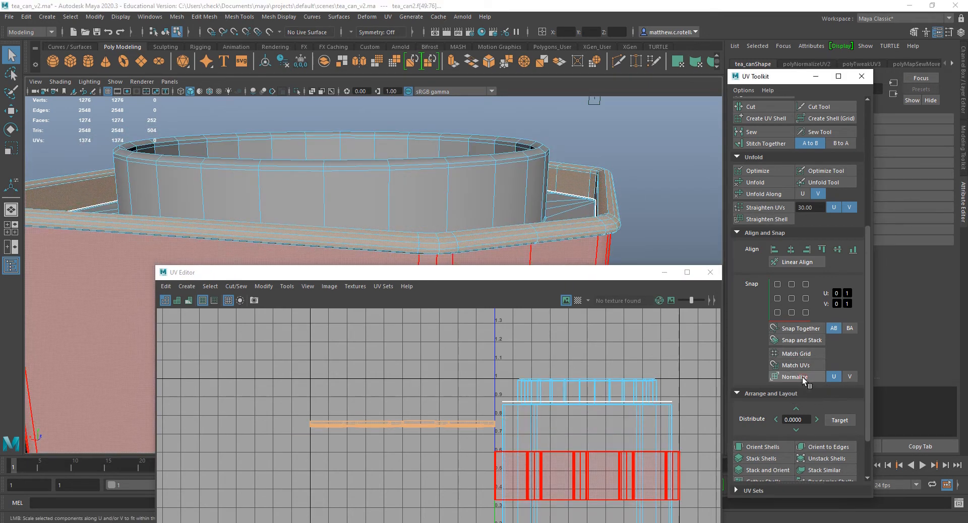
left_click(449, 426)
key("w")
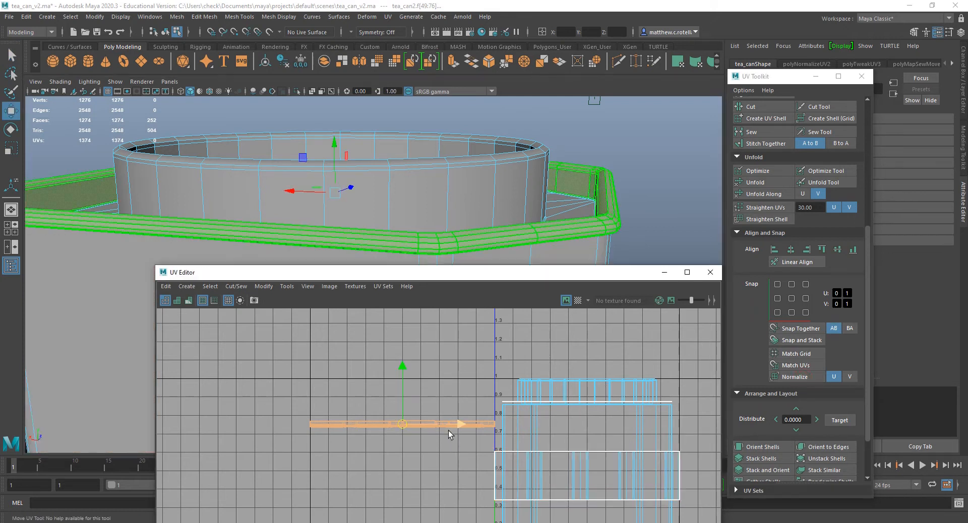
left_click_drag(449, 430, 640, 422)
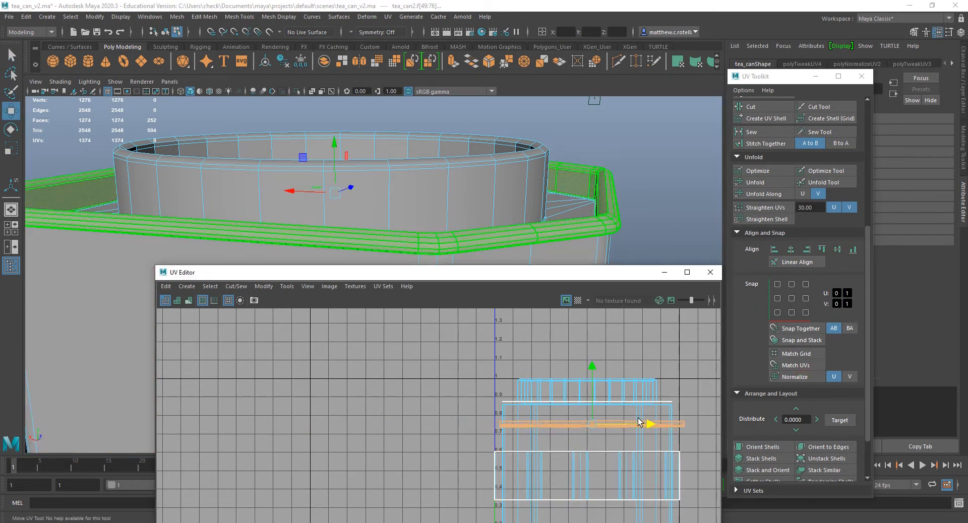
left_click(794, 378)
- Examine how the normalized rim strip's width and bands compare with the outer wall's shell in the 0 to 1 tile
middle_click_drag(554, 412, 481, 328, "alt")
scroll(479, 371, "up", 10)
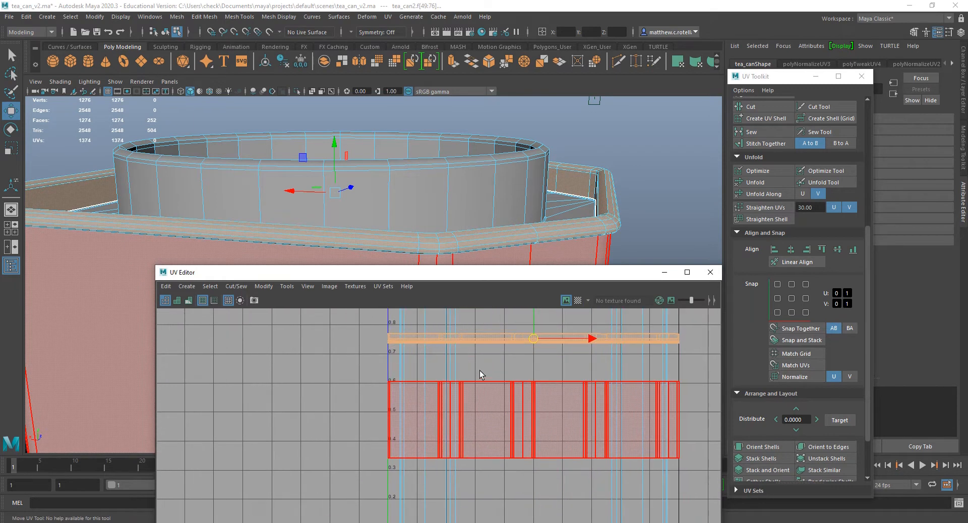
left_click(488, 356)
scroll(488, 356, "down", 3)
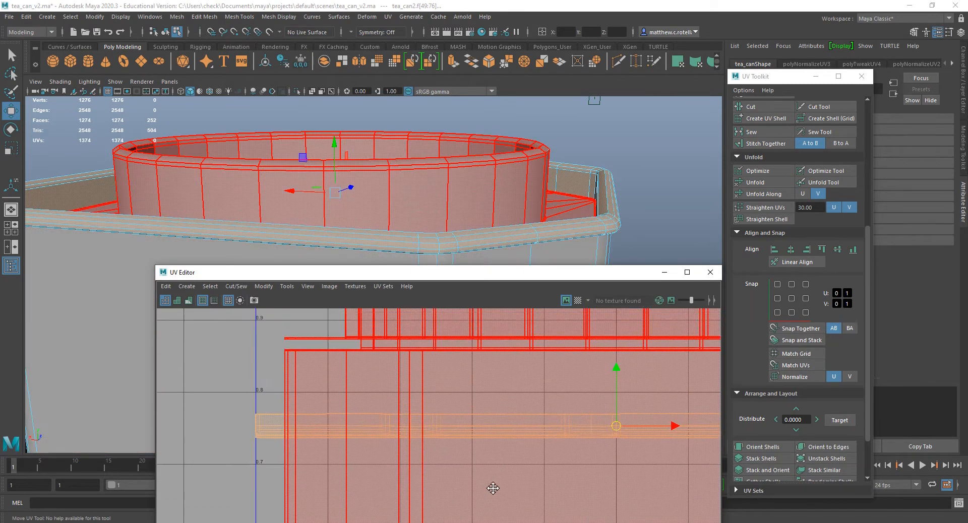
left_click(480, 449)
scroll(480, 448, "down", 3)
middle_click_drag(479, 448, 412, 322, "alt")
scroll(425, 342, "down", 2)
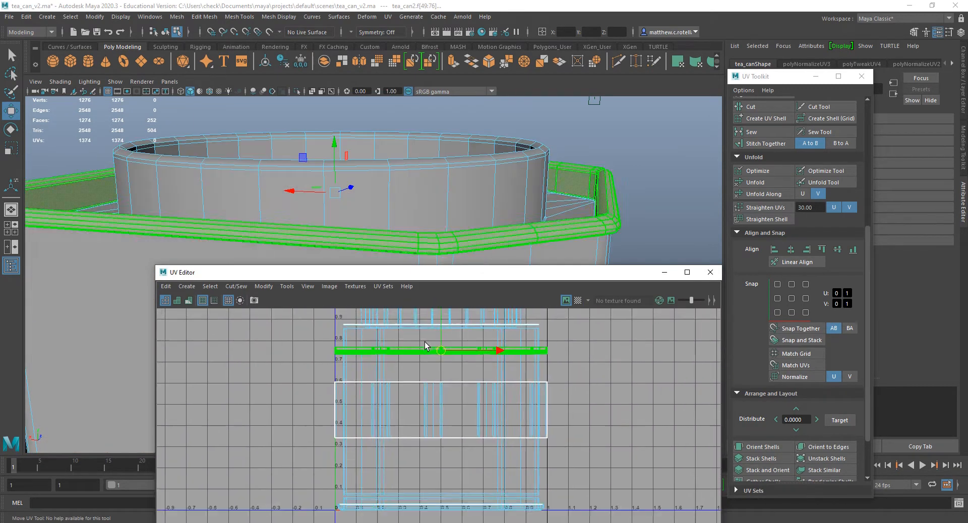
- Select the neck's large UV shell and move it straight up, out of the 0 to 1 tile
left_click(449, 401)
scroll(444, 386, "down", 2)
left_click(402, 375)
right_click_drag(402, 375, 342, 349)
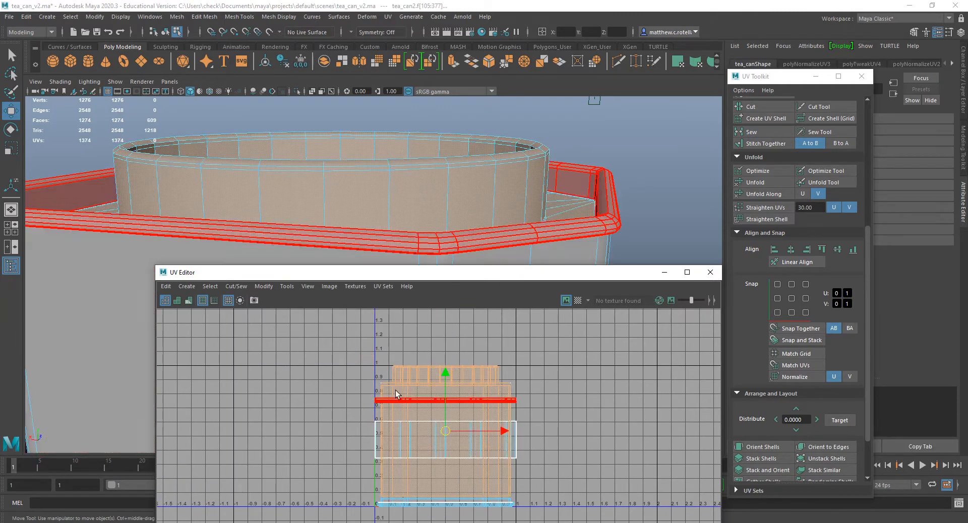
left_click_drag(447, 375, 452, 226)
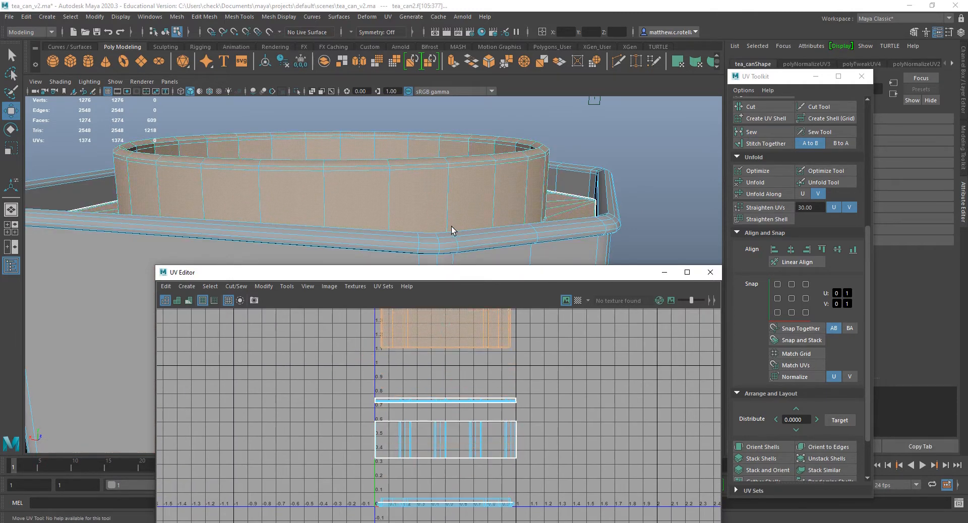
- Select the flat shell lying along V 0 and move it up above the 0 to 1 tile
middle_click_drag(499, 447, 450, 424, "alt")
scroll(482, 386, "down", 1)
left_click(393, 439)
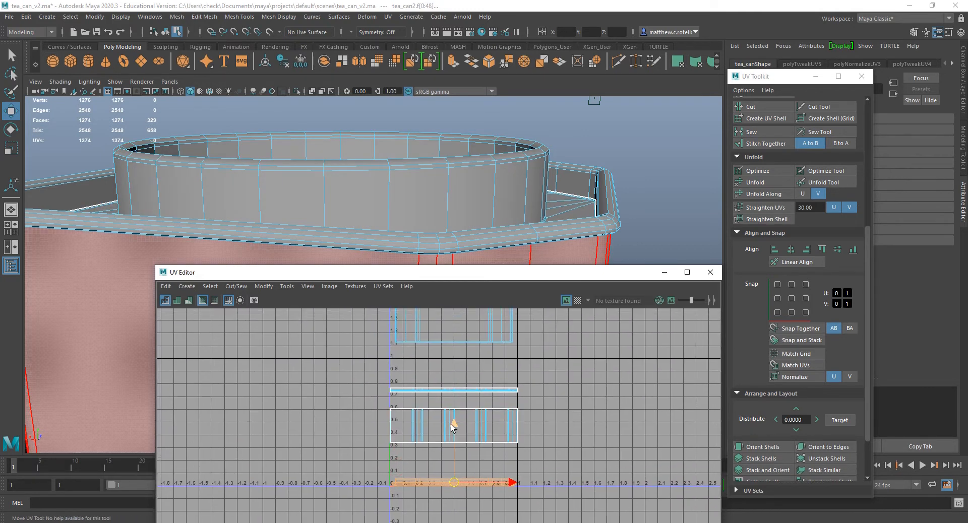
left_click_drag(451, 425, 457, 293)
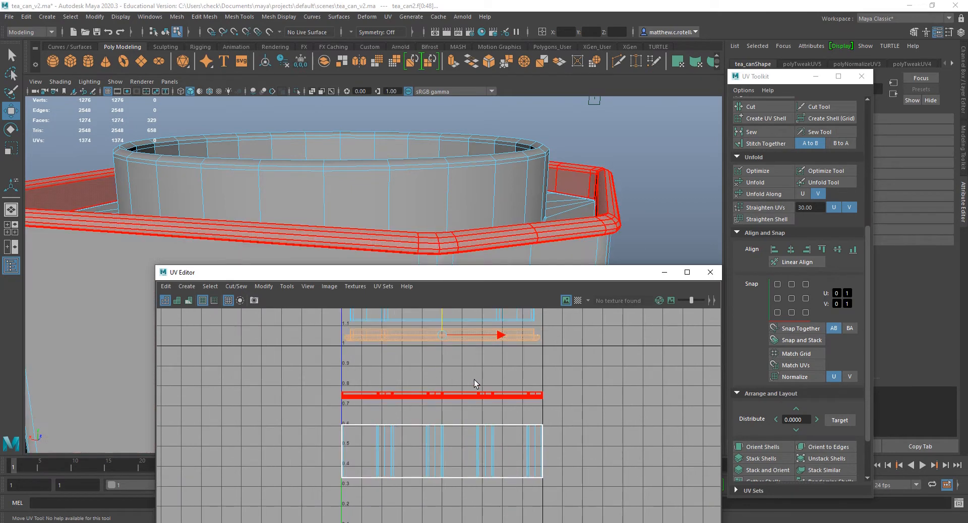
- Examine both ends of the rim's UV strip for uneven borders, up close at the corner on U 0
scroll(474, 385, "up", 5)
scroll(484, 402, "up", 3)
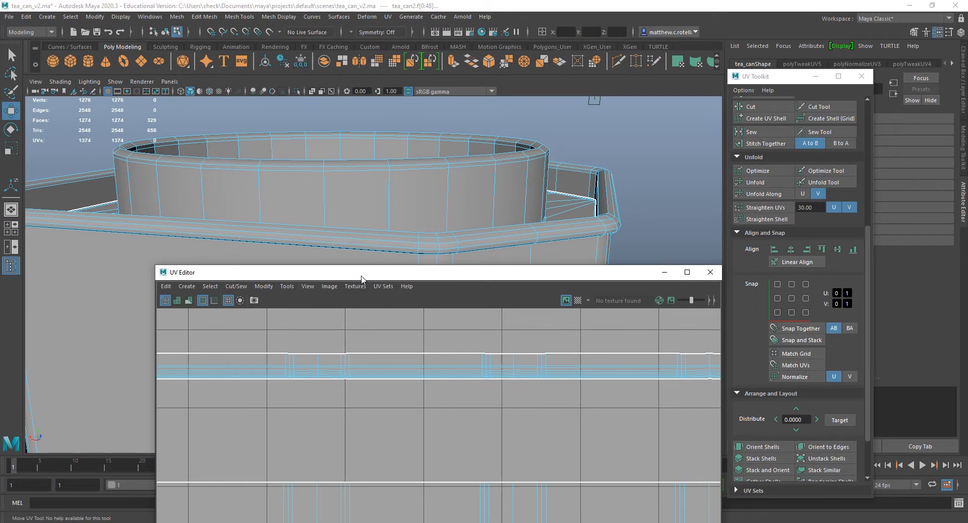
left_click_drag(361, 279, 320, 109)
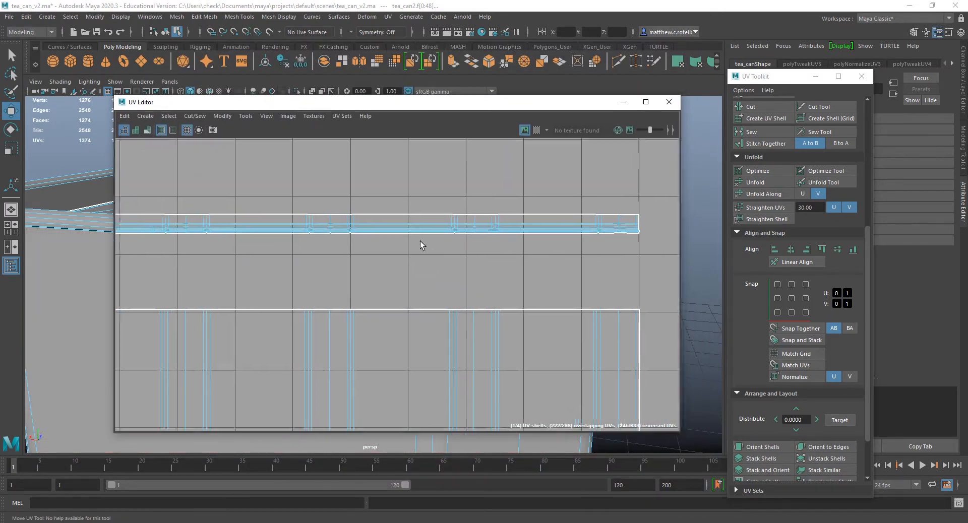
middle_click_drag(421, 245, 567, 258, "alt")
middle_click_drag(286, 255, 361, 262, "alt")
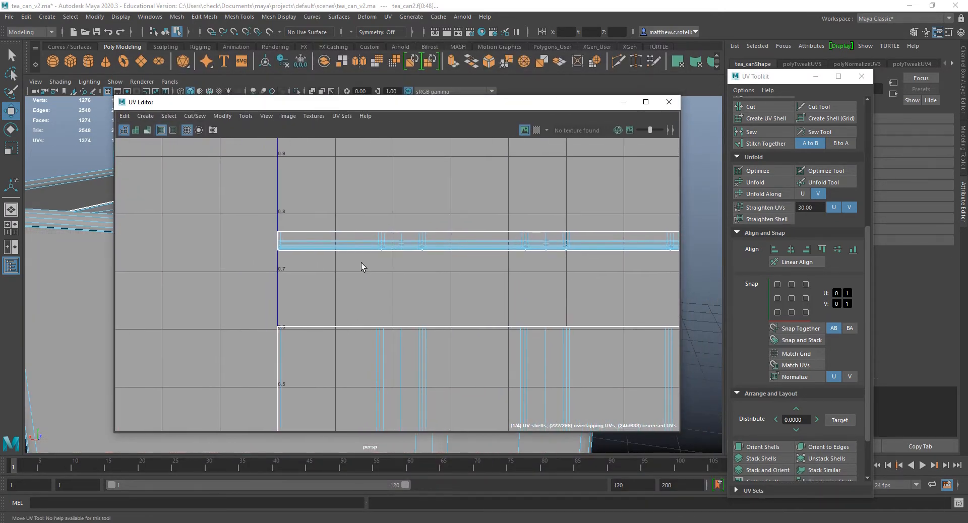
scroll(264, 260, "up", 10)
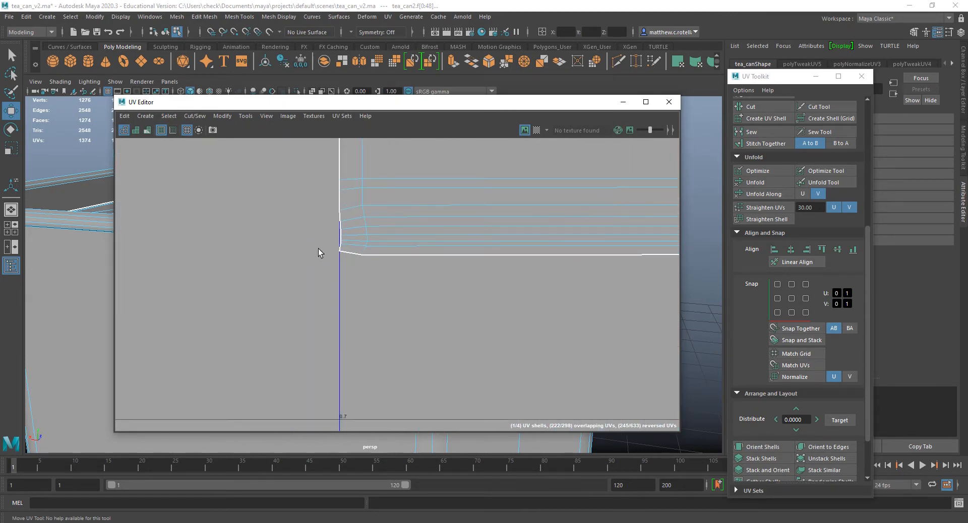
scroll(319, 247, "up", 5)
middle_click_drag(361, 233, 352, 301, "alt")
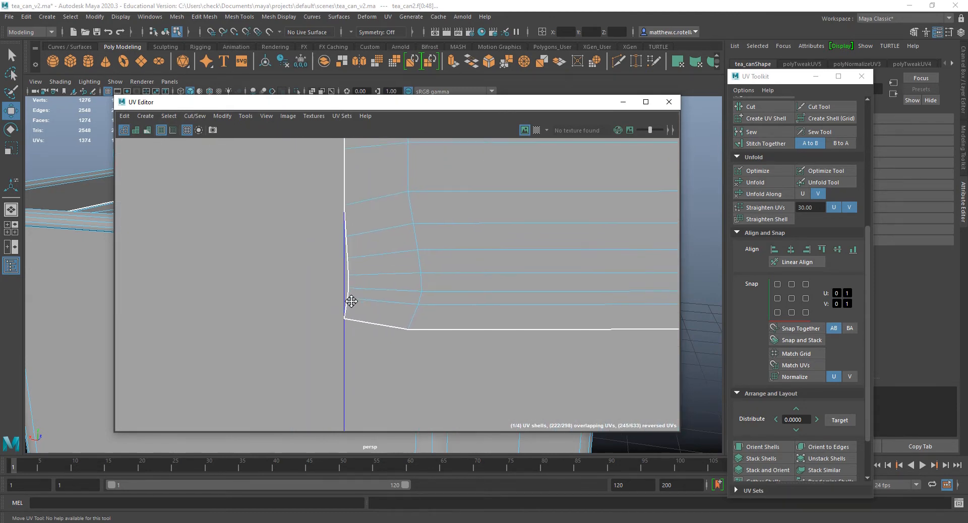
- Select the border UVs on the rim strip's U 0 end and scale them flat along U into a straight vertical line
right_click_drag(356, 241, 400, 241)
scroll(403, 262, "down", 4)
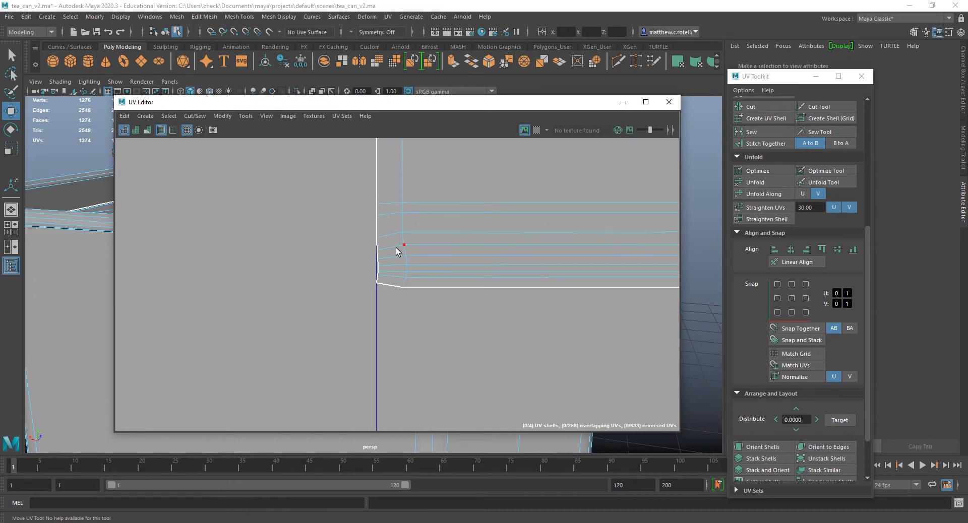
scroll(397, 251, "down", 3)
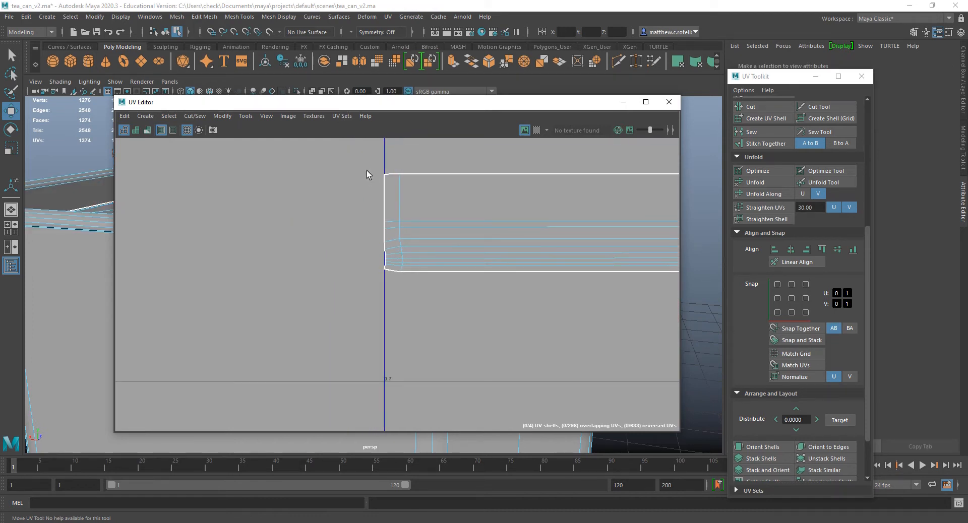
left_click_drag(360, 158, 392, 321)
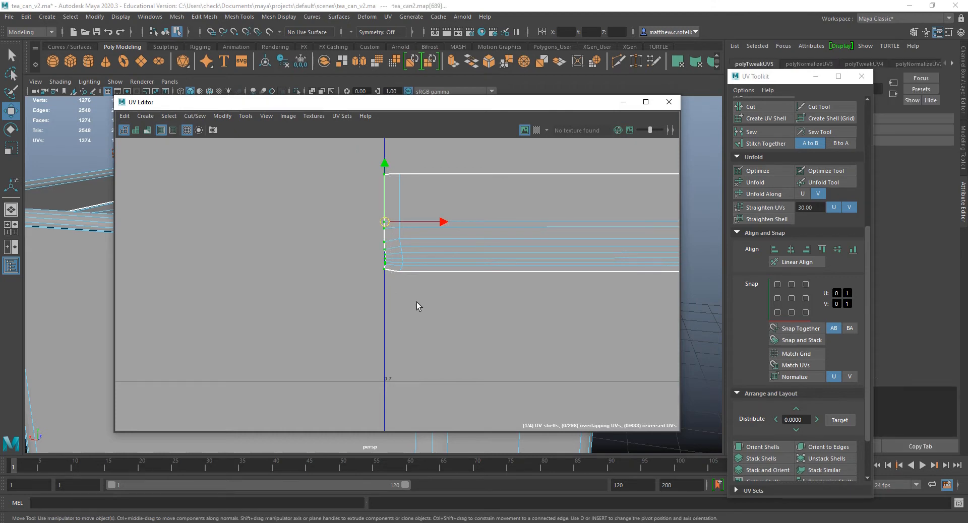
key("r")
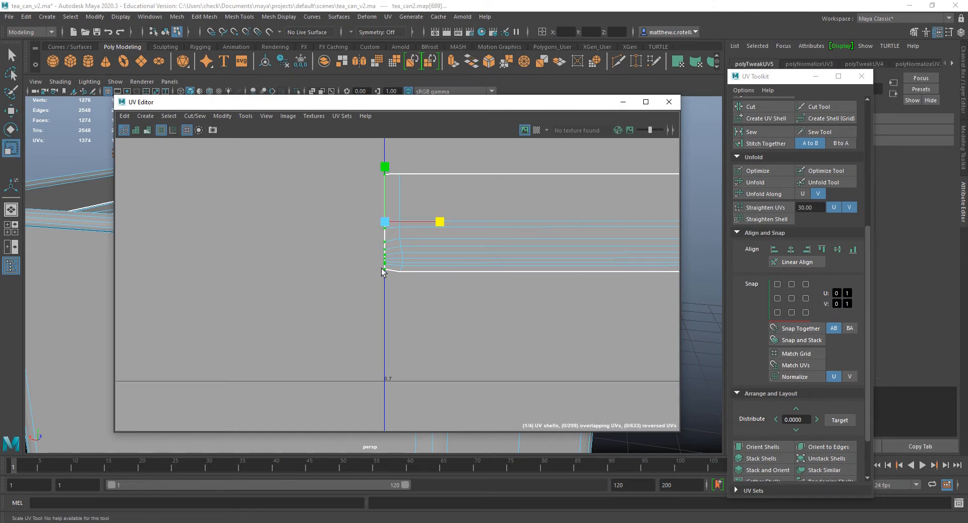
scroll(377, 241, "up", 5)
scroll(429, 322, "down", 8)
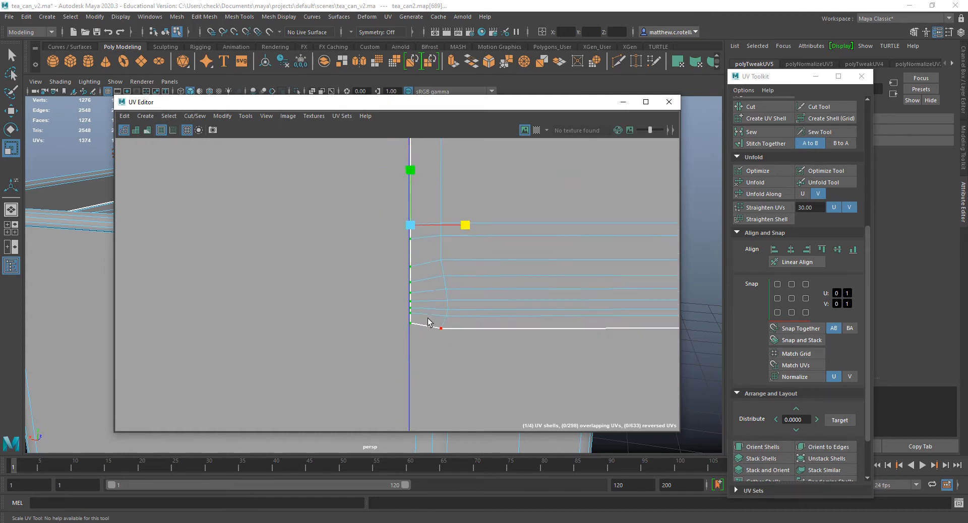
- Select the border UVs at the rim strip's opposite end, near U 1, and scale them flat along U
middle_click_drag(545, 335, 231, 340, "alt")
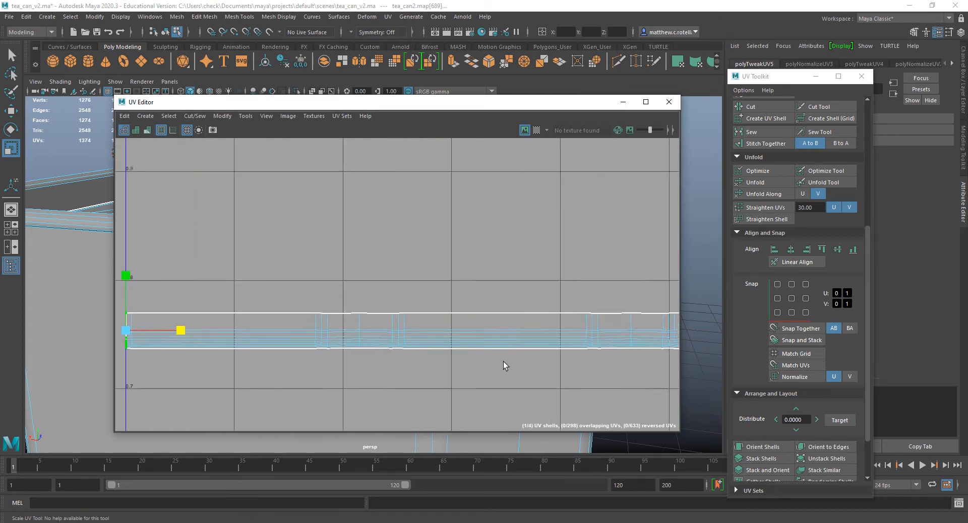
mouse_move(504, 361)
middle_mouse_down("alt")
mouse_move(223, 363)
mouse_move(257, 353)
middle_mouse_up("alt")
middle_click_drag(570, 359, 337, 344, "alt")
left_click_drag(501, 328, 441, 333, "alt")
scroll(383, 350, "up", 6)
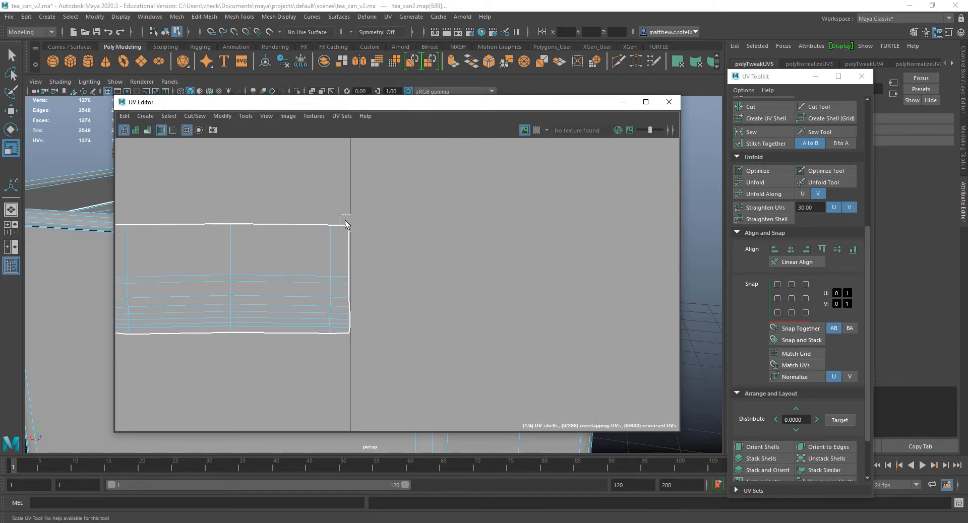
left_click_drag(346, 224, 414, 412)
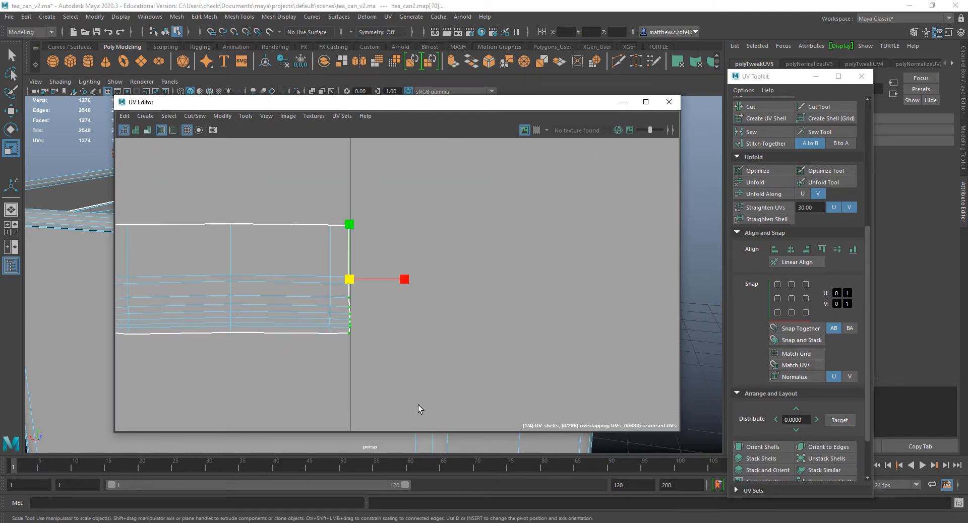
left_click(406, 277)
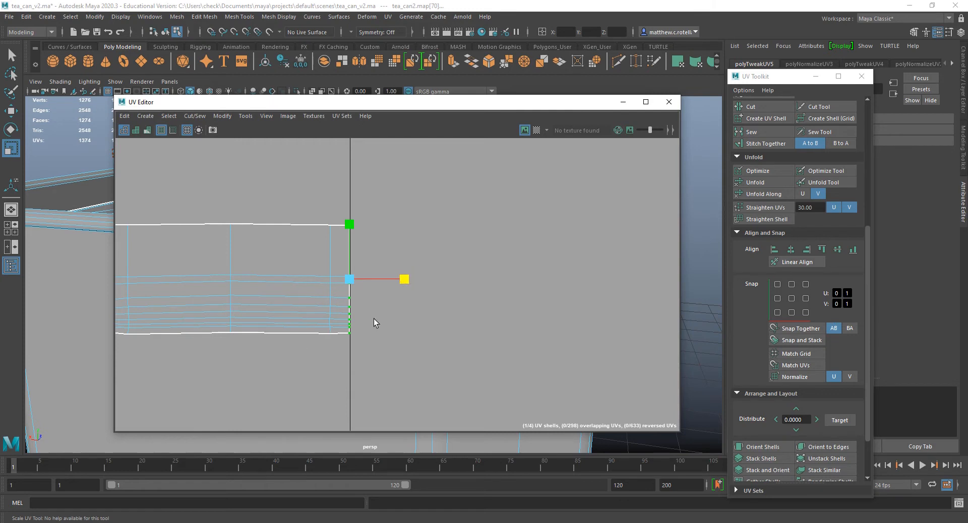
- Select the rim strip's whole UV shell and normalize it in U
left_click_drag(261, 102, 386, 100)
right_click_drag(398, 252, 353, 236)
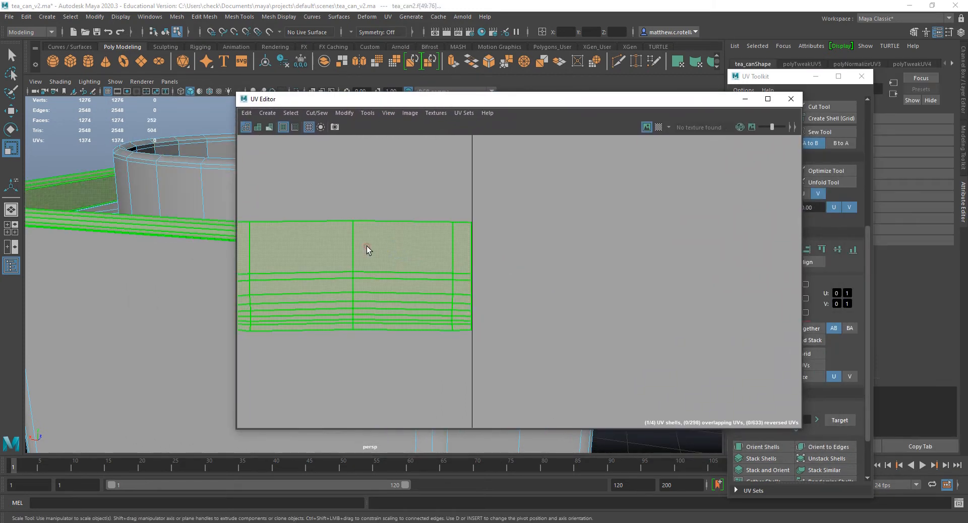
left_click(367, 246)
left_click(821, 395)
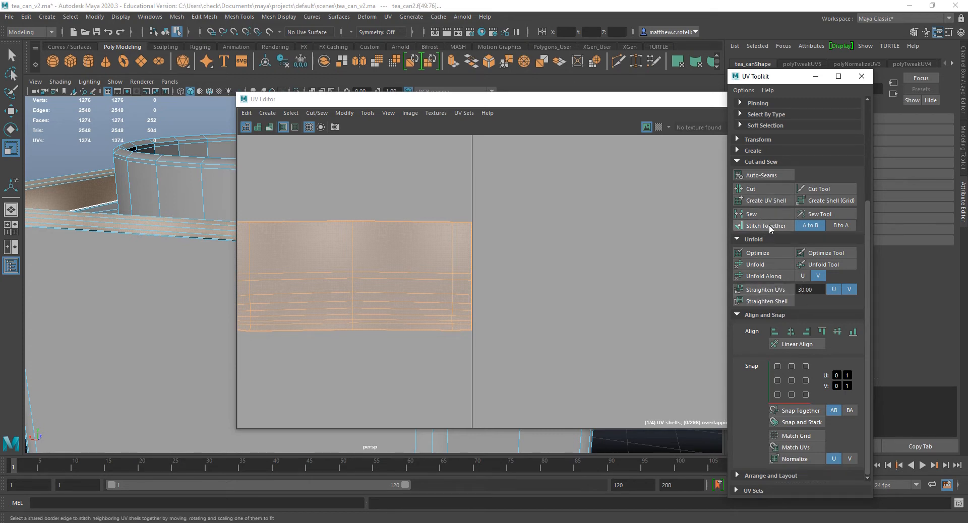
left_click(785, 460)
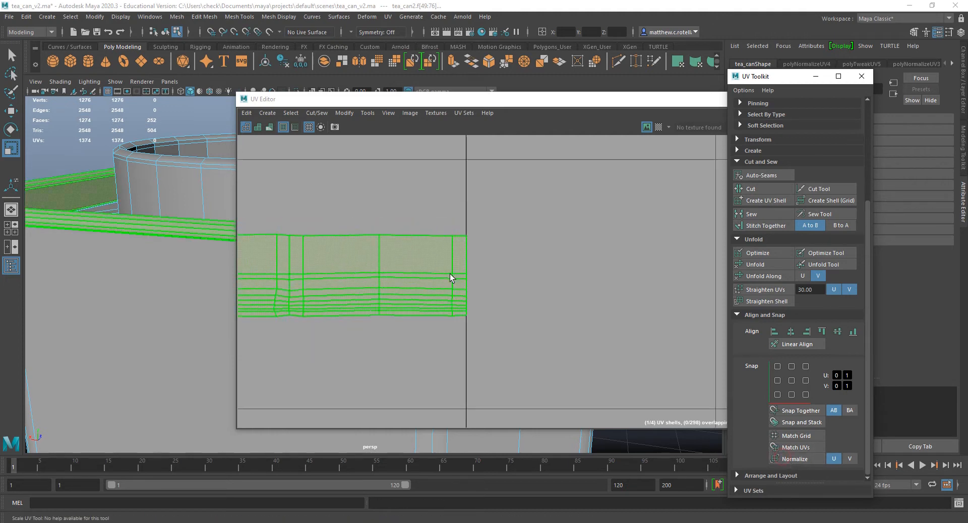
- Examine the normalized rim strip along its length and against the outer wall's shell in the 0 to 1 tile
middle_click_drag(427, 279, 499, 276, "alt")
scroll(454, 302, "down", 5)
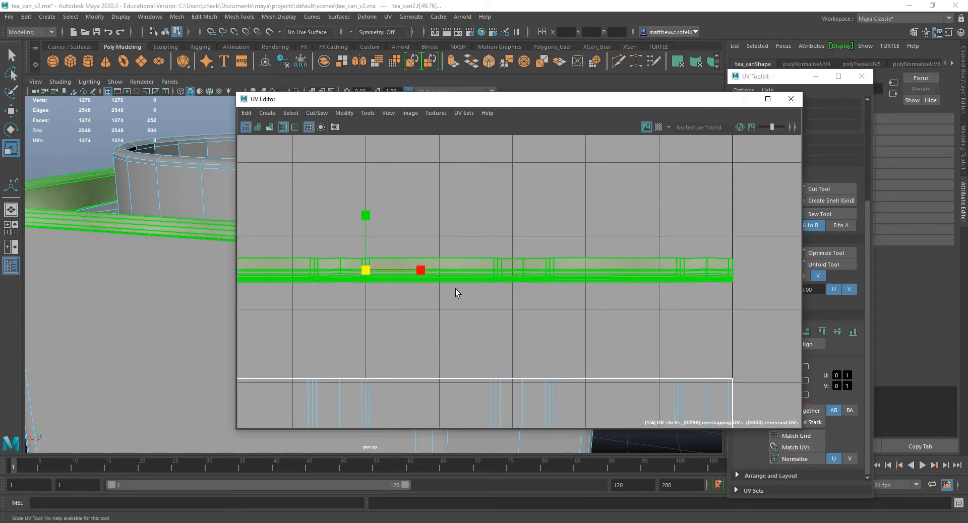
scroll(343, 276, "up", 8)
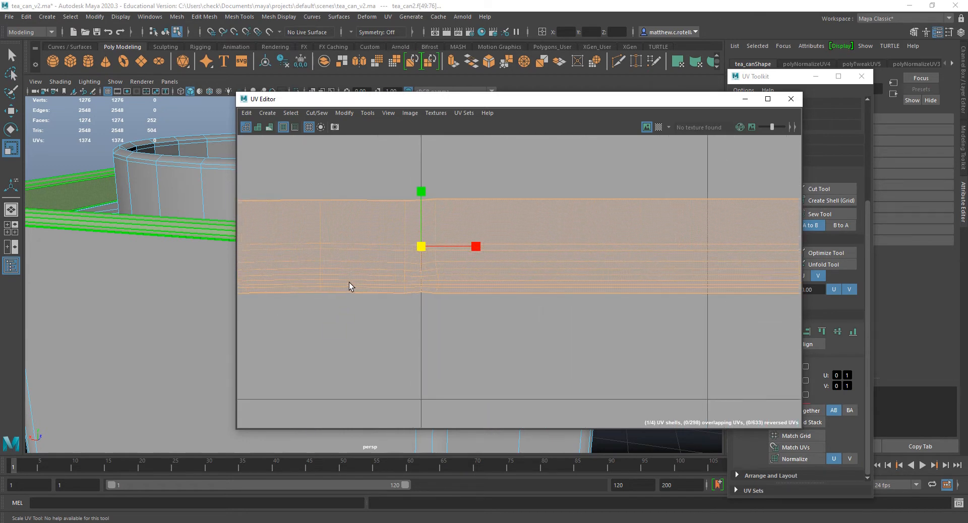
right_click_drag(368, 258, 326, 249)
left_click(384, 262)
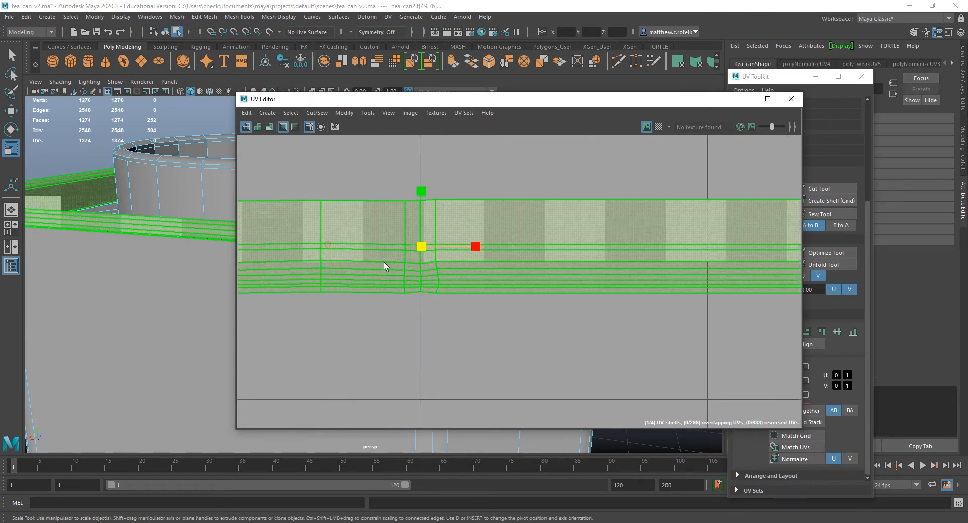
scroll(388, 267, "down", 3)
middle_click_drag(387, 267, 461, 298, "alt")
scroll(469, 277, "down", 3)
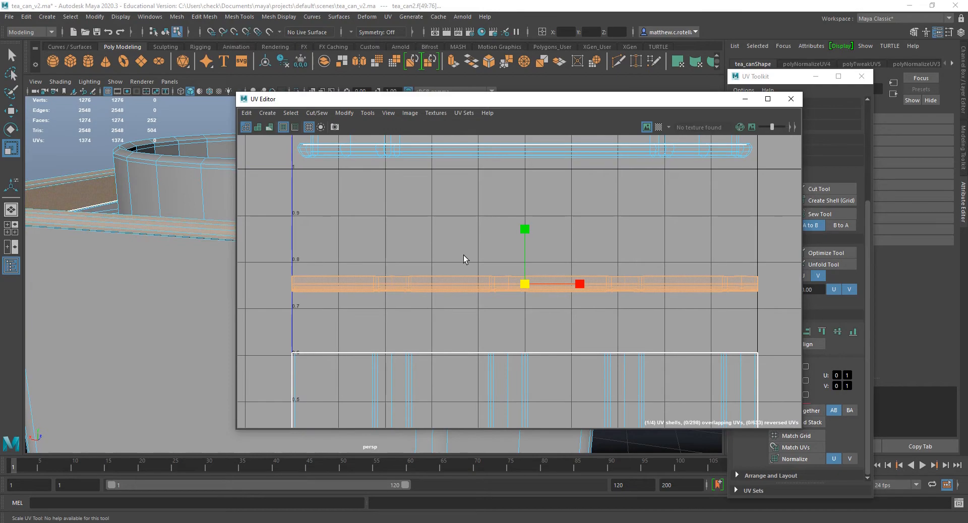
- Select the edge loop around the base of the neck's outer wall and cut the UVs along it
left_click_drag(462, 105, 348, 294)
left_click(630, 288)
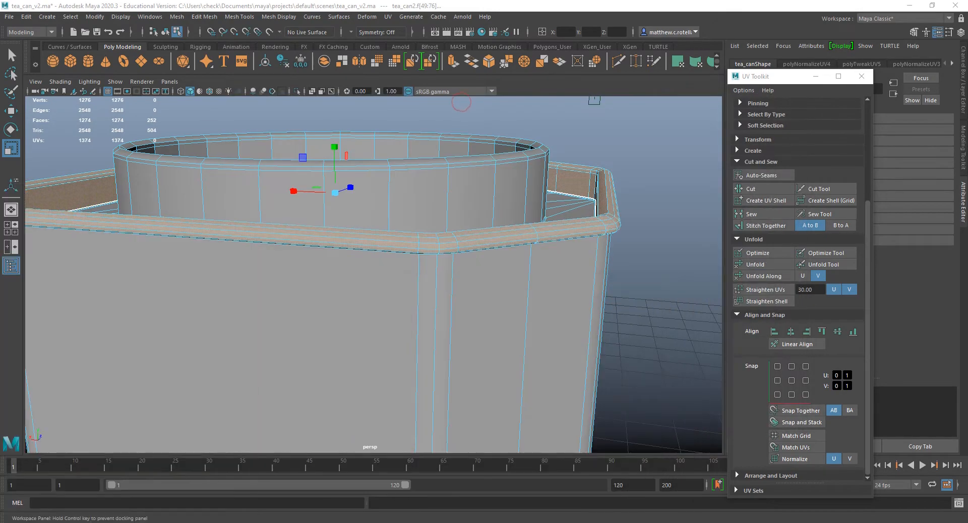
left_click_drag(483, 207, 326, 207, "alt")
scroll(329, 204, "up", 3)
scroll(400, 281, "up", 3)
right_click(457, 252)
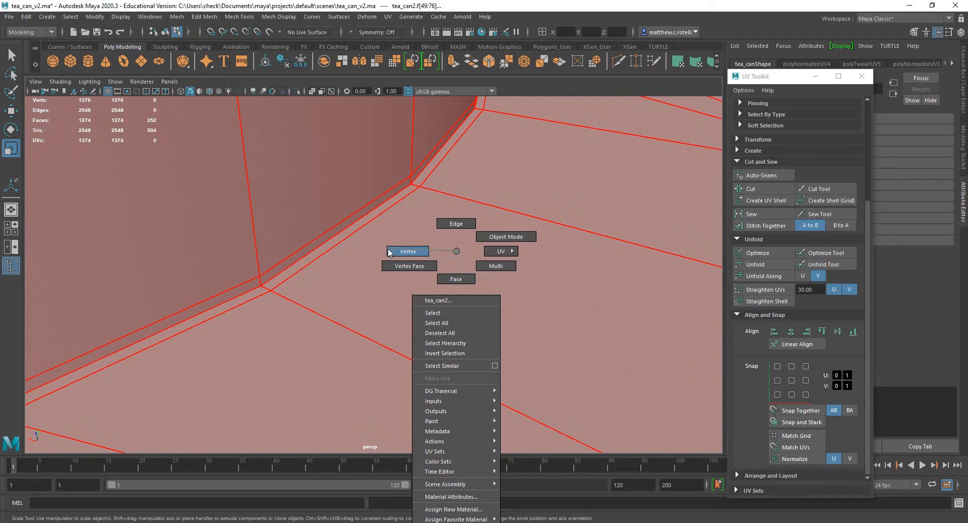
left_click(457, 223)
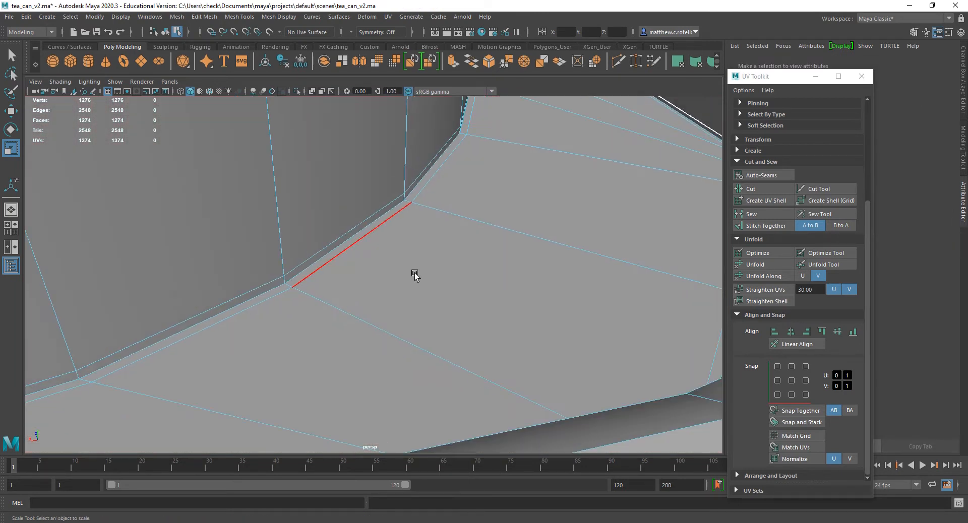
scroll(420, 265, "down", 4)
left_click_drag(446, 245, 489, 291, "alt")
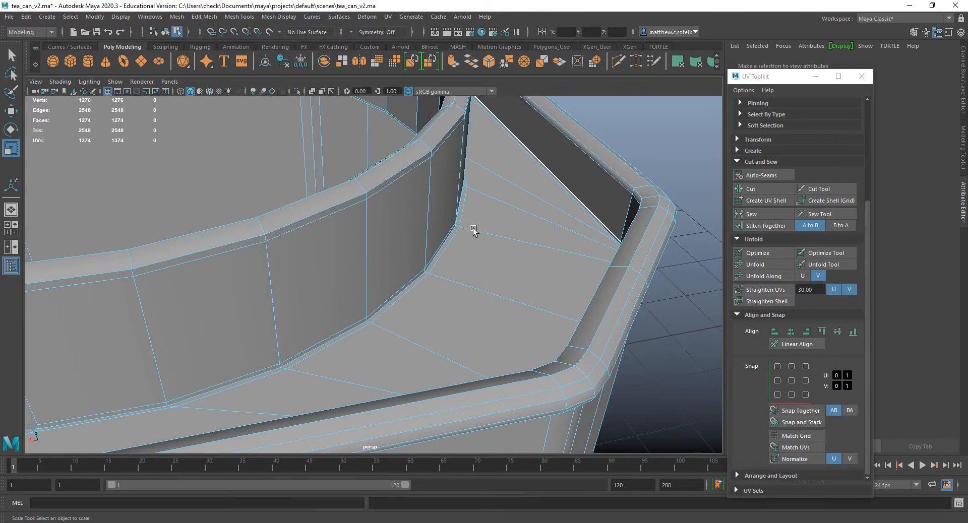
left_click_drag(485, 247, 411, 259, "alt")
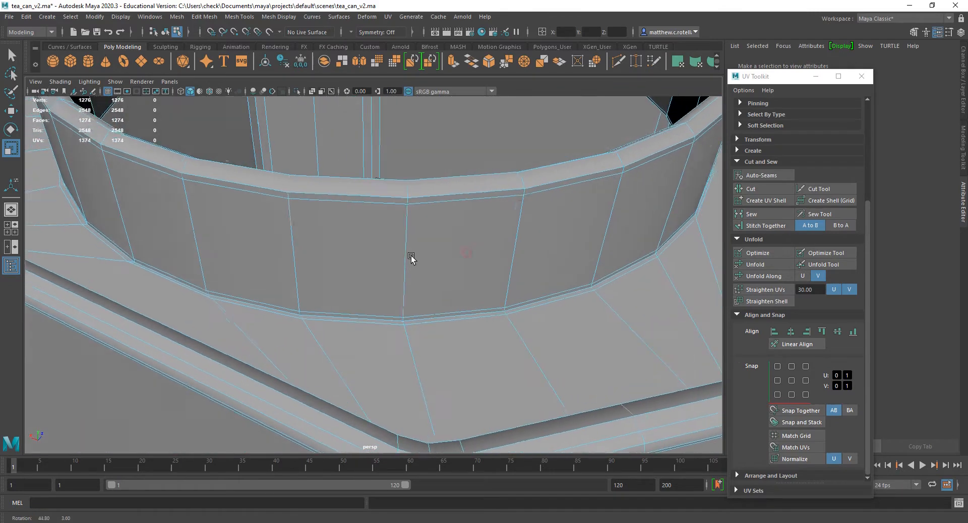
left_click(439, 314)
left_click_drag(514, 327, 448, 334, "alt")
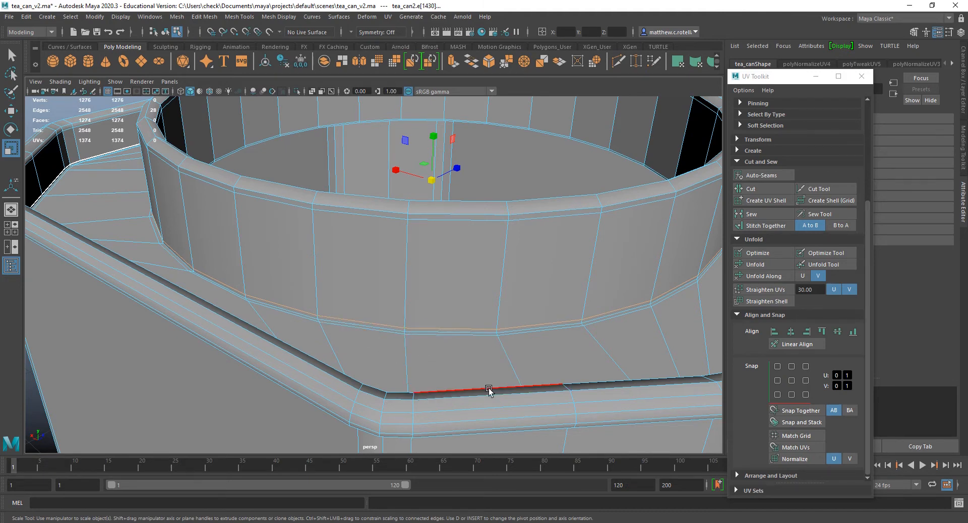
left_click(751, 188)
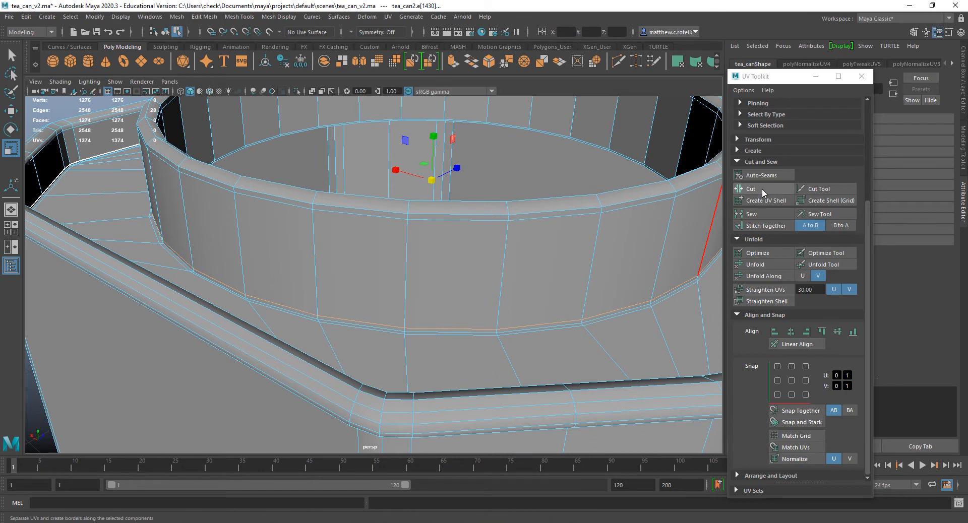
- Select the UV shell of the flat shoulder between the neck and the rim on the model
right_click_drag(601, 257, 600, 338)
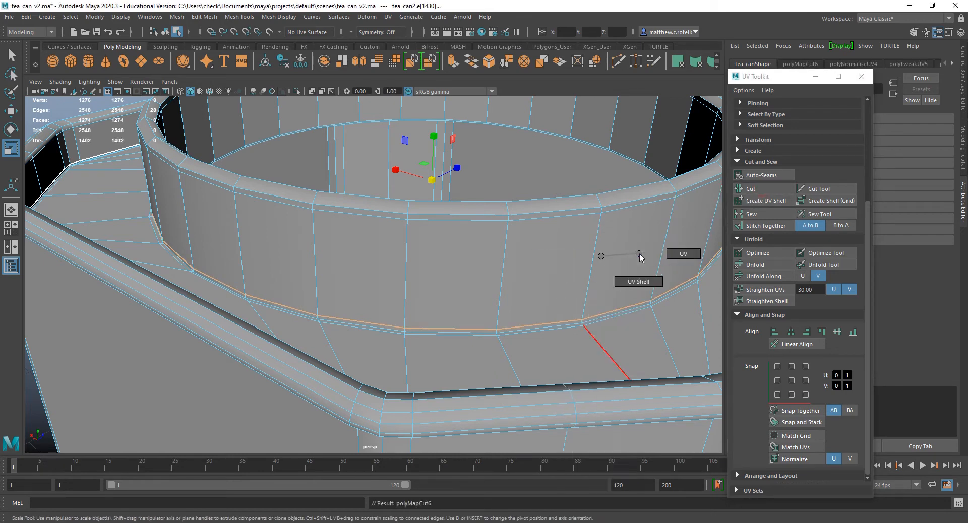
left_click(640, 271)
left_click(597, 343)
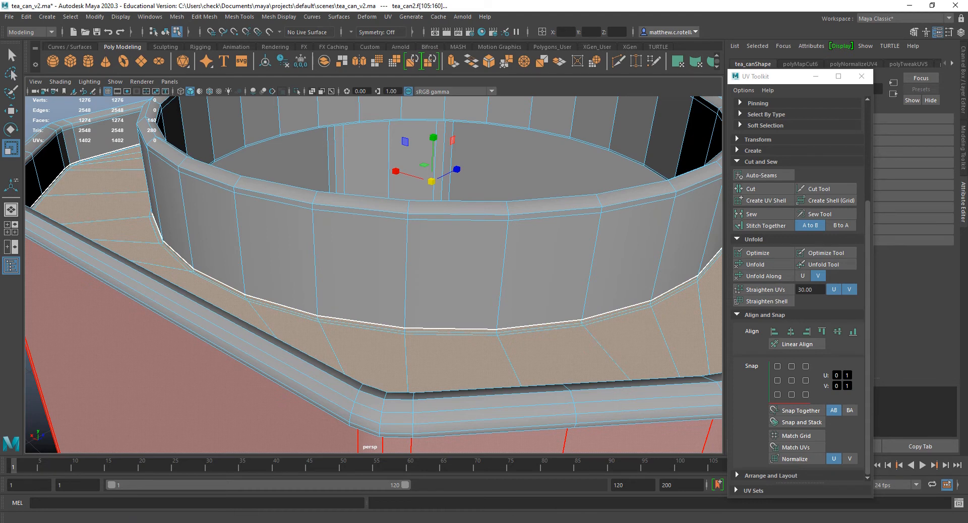
scroll(429, 302, "down", 5)
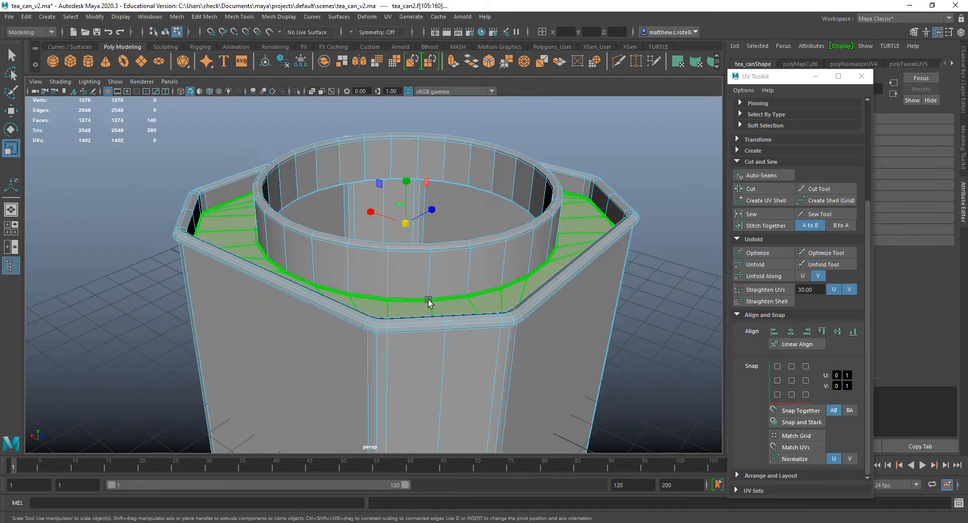
scroll(429, 302, "down", 1)
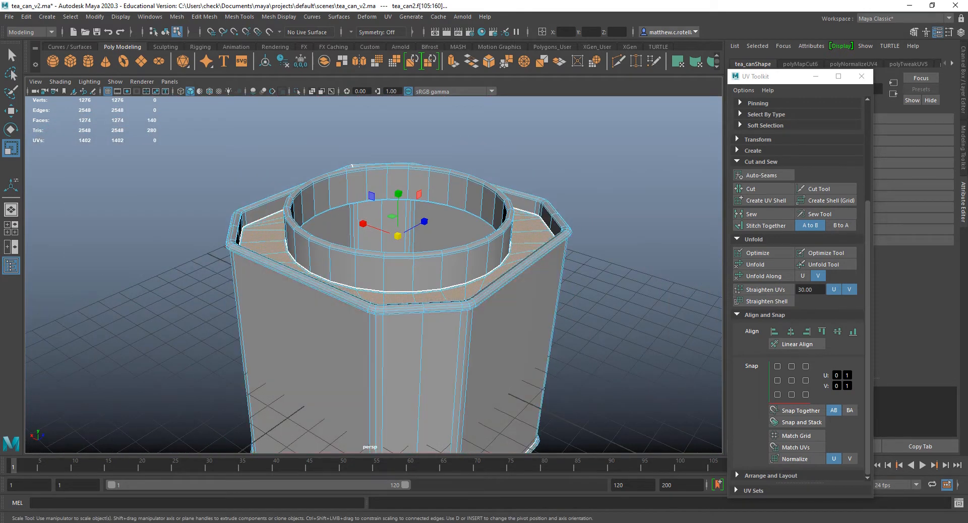
- Apply a planar UV projection from the Y axis to the selected shoulder faces, fitted to the bounding box with the width/height ratio kept
left_click_drag(0, 131, 532, 148)
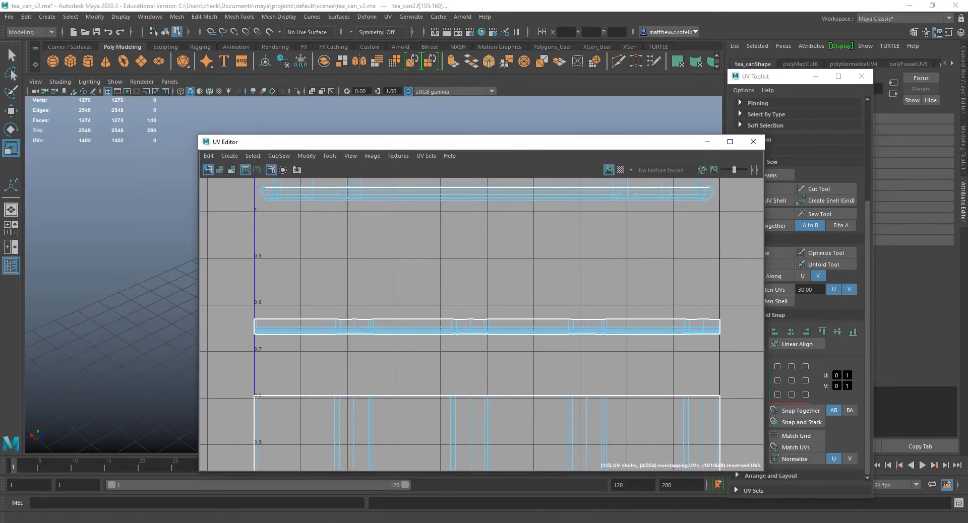
left_click_drag(967, 220, 536, 191)
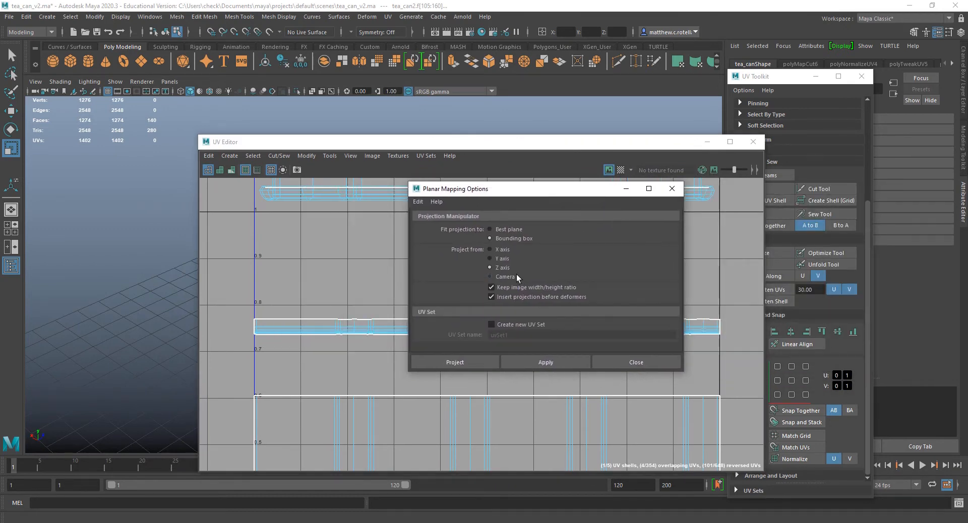
left_click(388, 17)
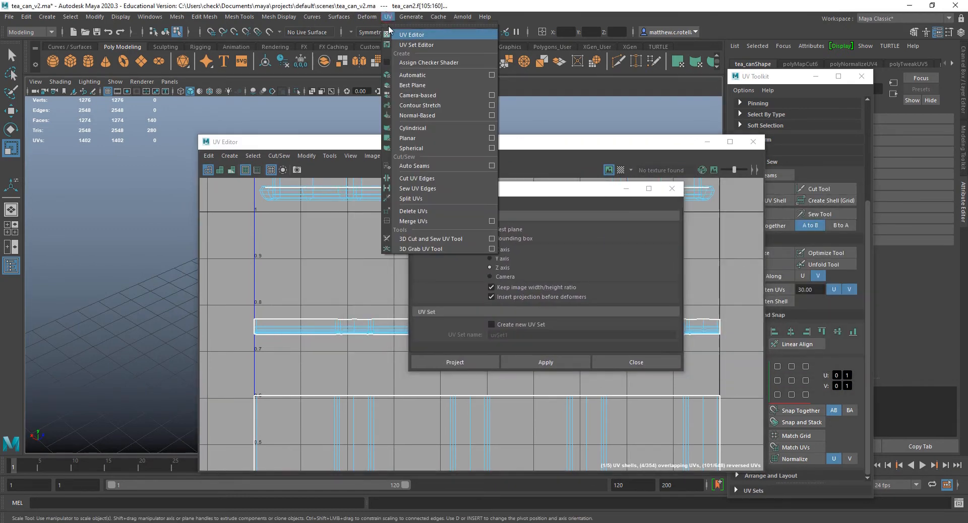
left_click(492, 138)
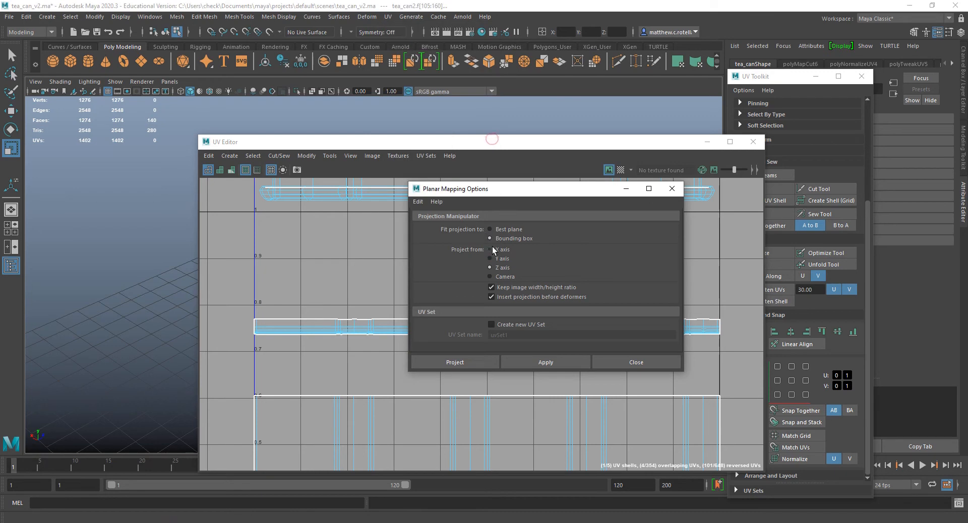
left_click(501, 259)
left_click_drag(507, 136, 620, 290)
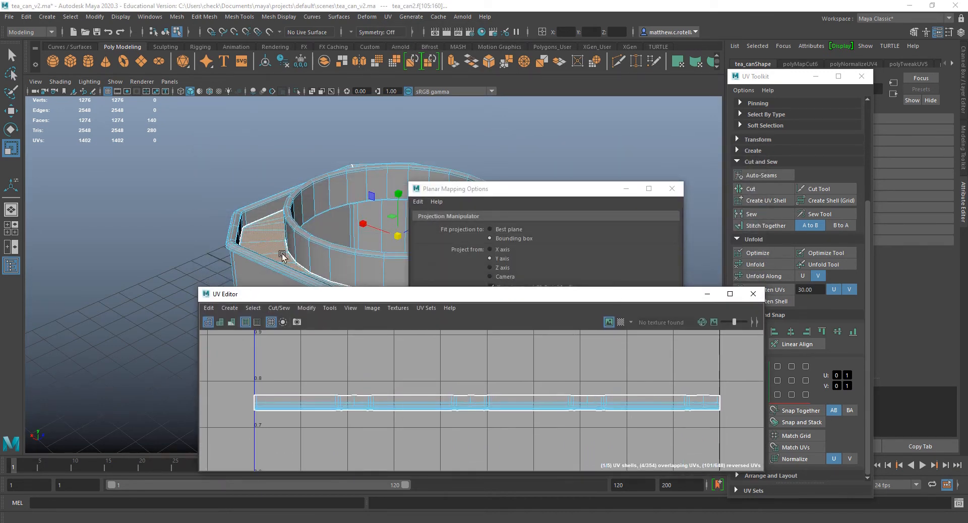
left_click_drag(373, 288, 373, 148)
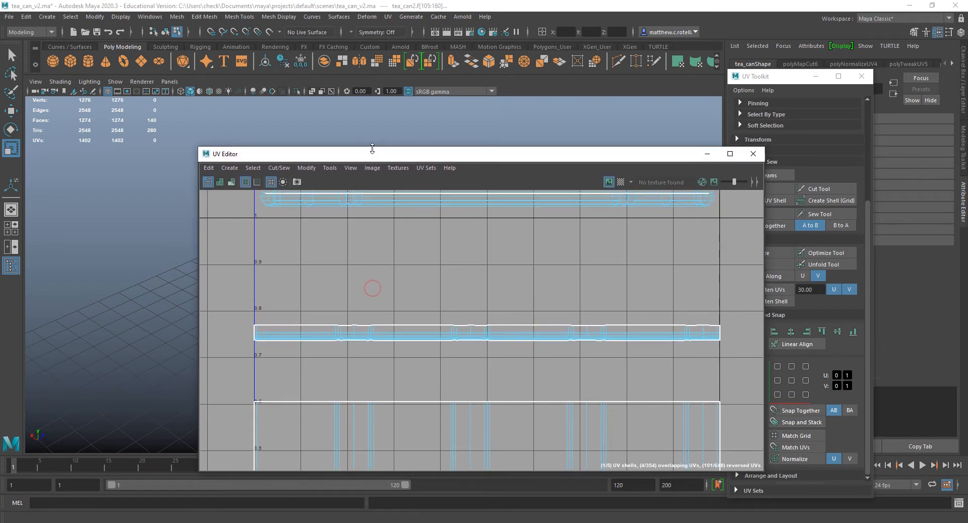
left_click_drag(550, 154, 42, 91)
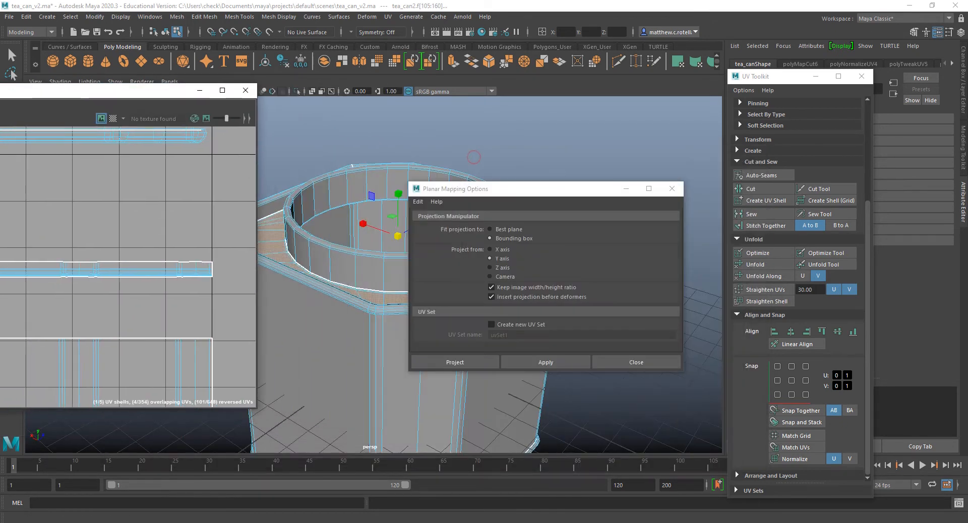
left_click(546, 363)
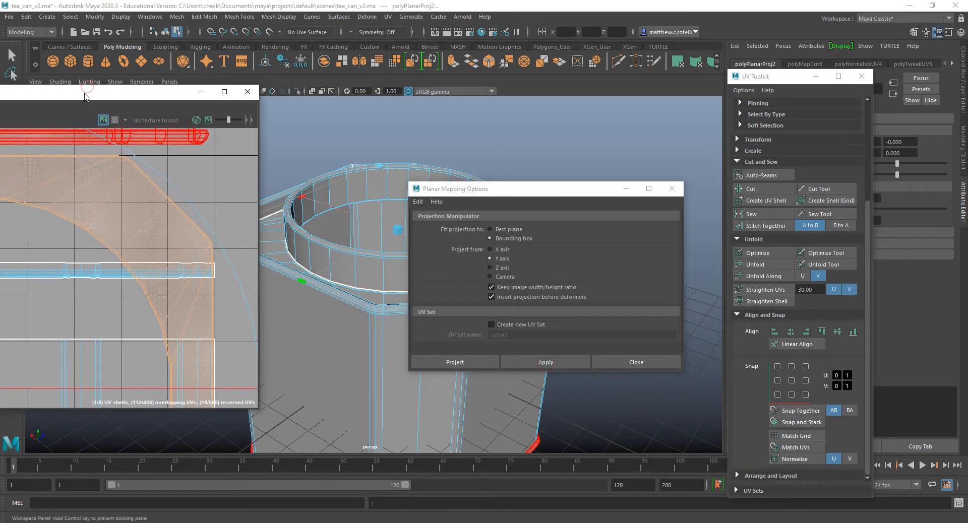
- Examine the planar-projected shoulder shell in the UV Editor
left_click_drag(86, 91, 587, 100)
left_click(346, 193)
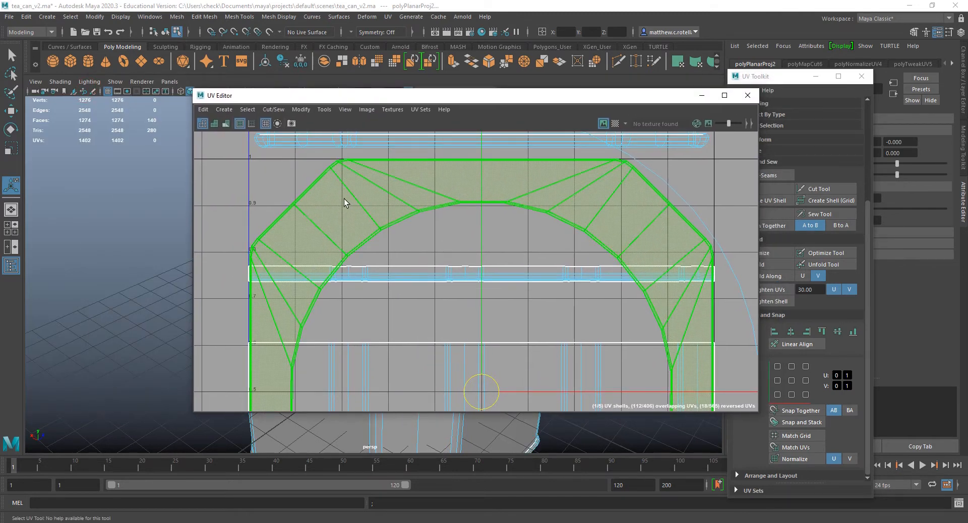
key("ctrl+z")
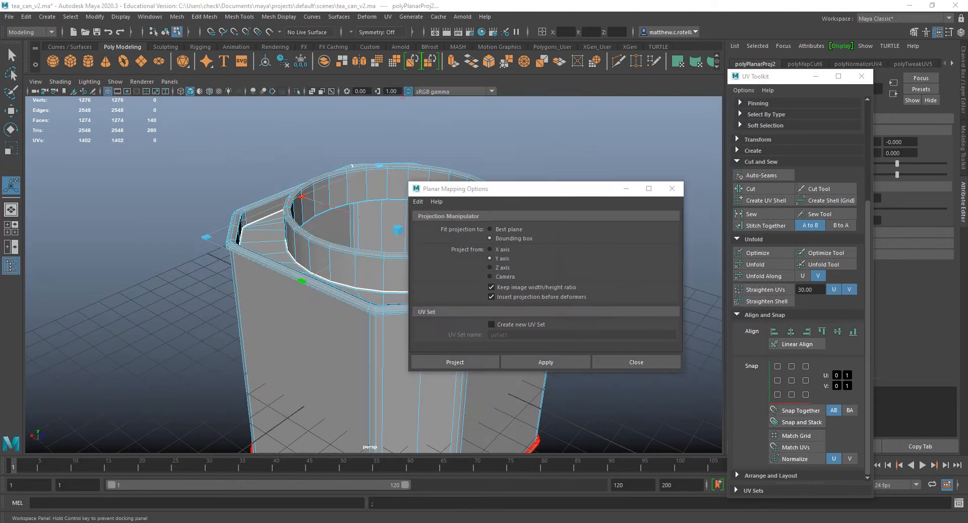
- Show the checker texture on the model and examine its pattern close up on the shoulder around the neck
key("f")
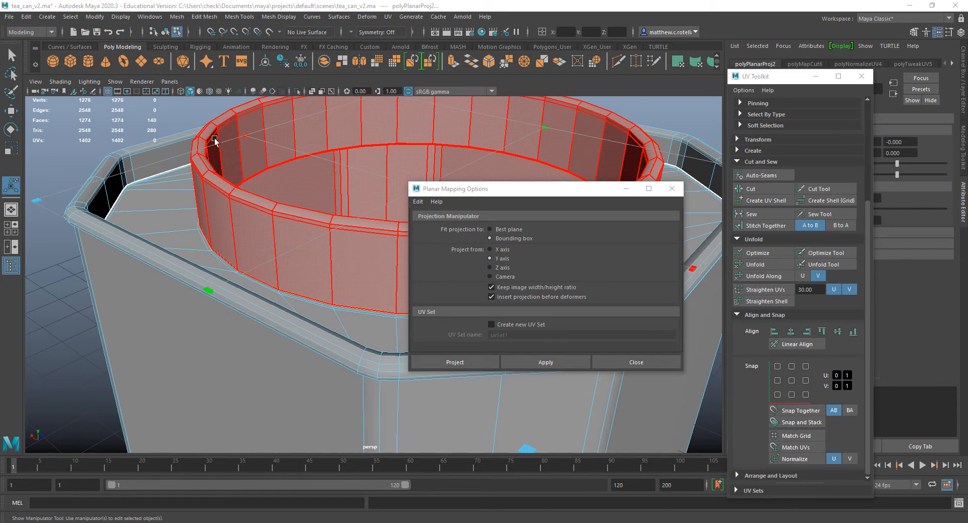
key("ctrl+z")
key("ctrl+z")
key("ctrl+z")
key("6")
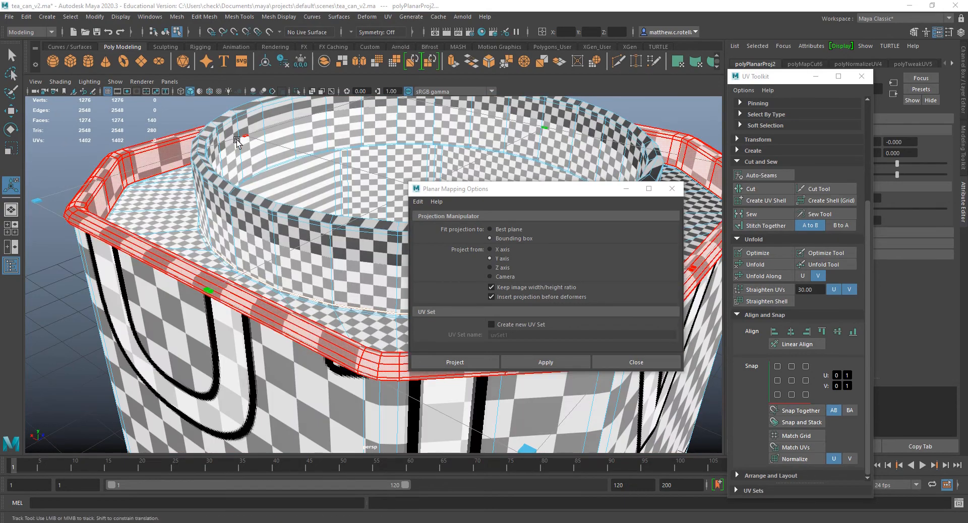
middle_click_drag(237, 141, 297, 169, "alt")
scroll(173, 228, "up", 4)
middle_click_drag(126, 189, 194, 217, "alt")
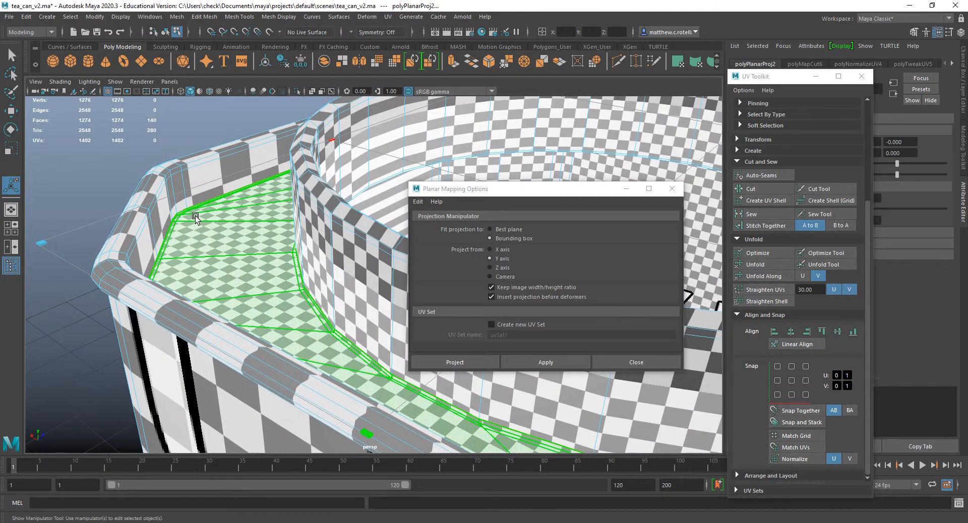
left_click_drag(195, 218, 264, 354, "alt")
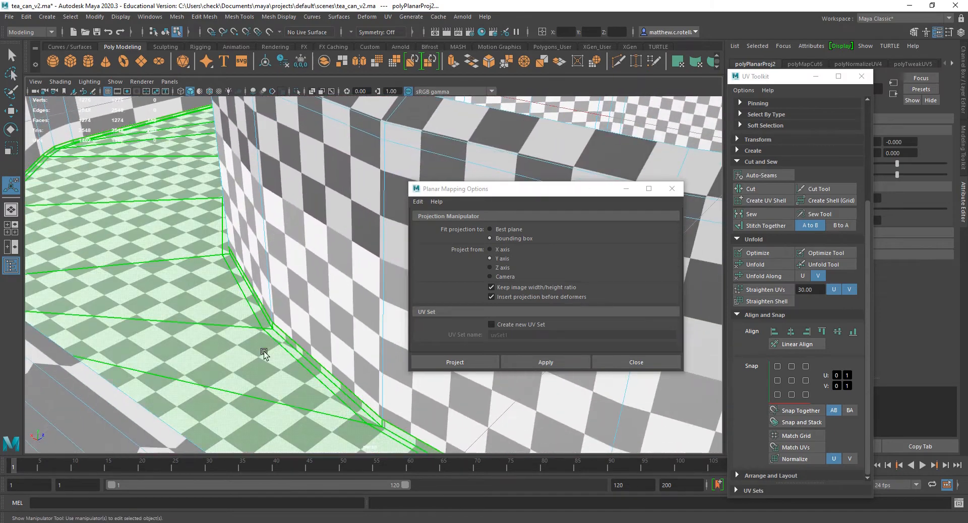
- Select the shoulder's UV shell in the UV Editor and unfold it
left_click_drag(0, 95, 483, 124)
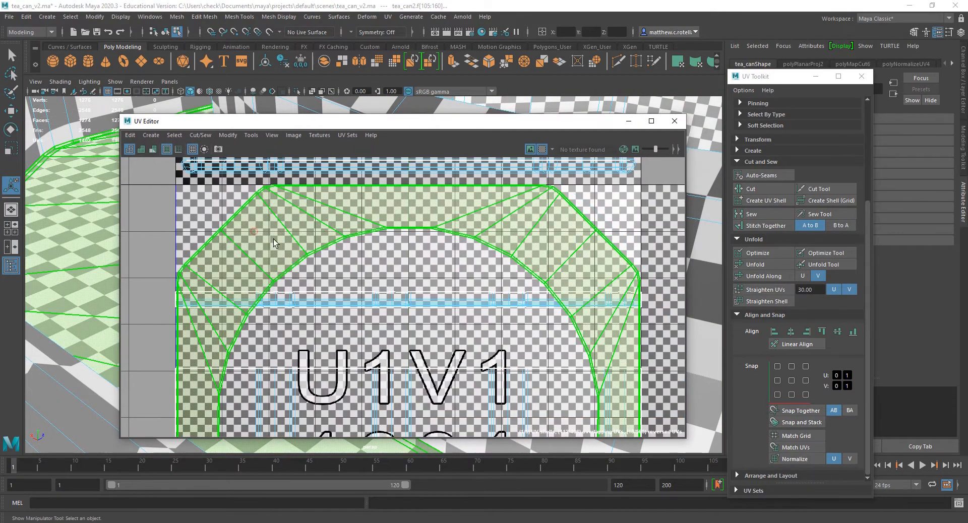
left_click(255, 235)
right_click_drag(187, 174, 308, 307, "alt")
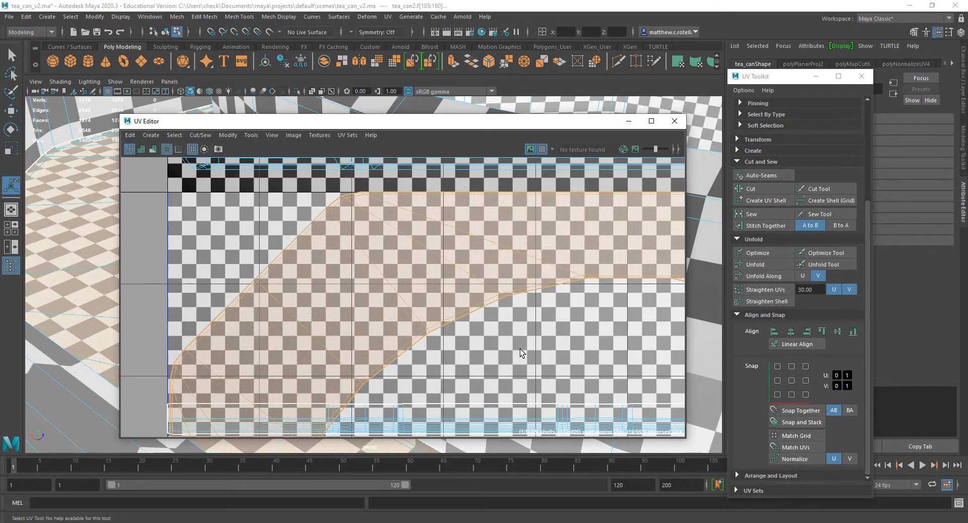
left_click(751, 269)
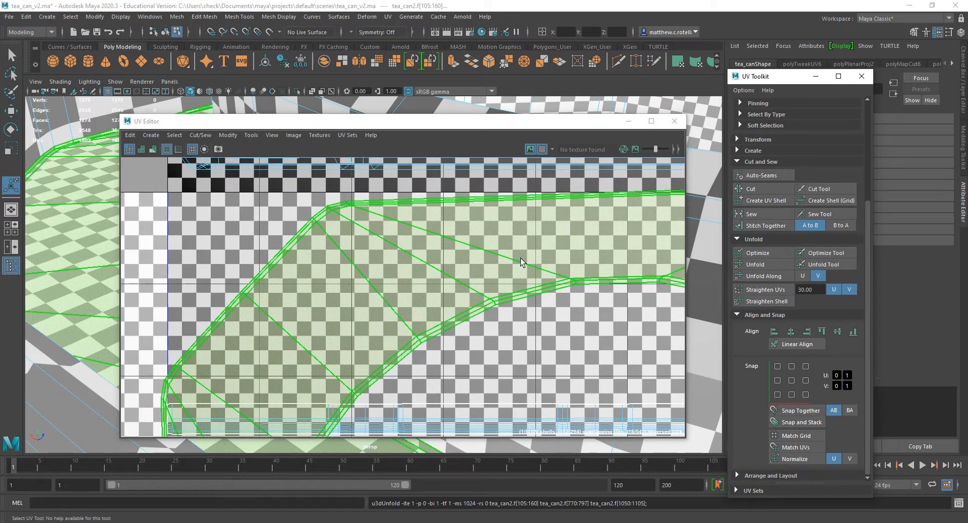
- Examine the checker pattern on the unfolded shoulder and the neck, and close the planar mapping options
left_click(510, 123)
key("f")
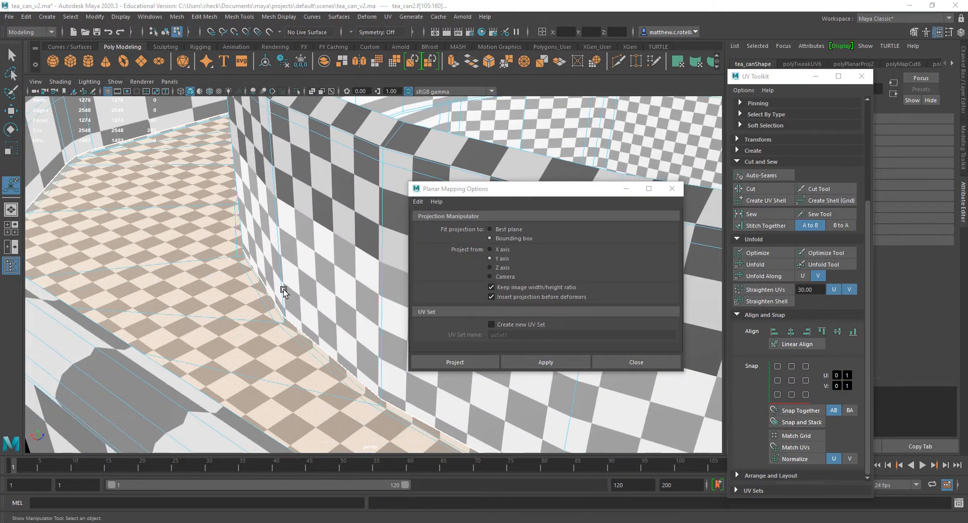
left_click_drag(319, 289, 200, 285, "alt")
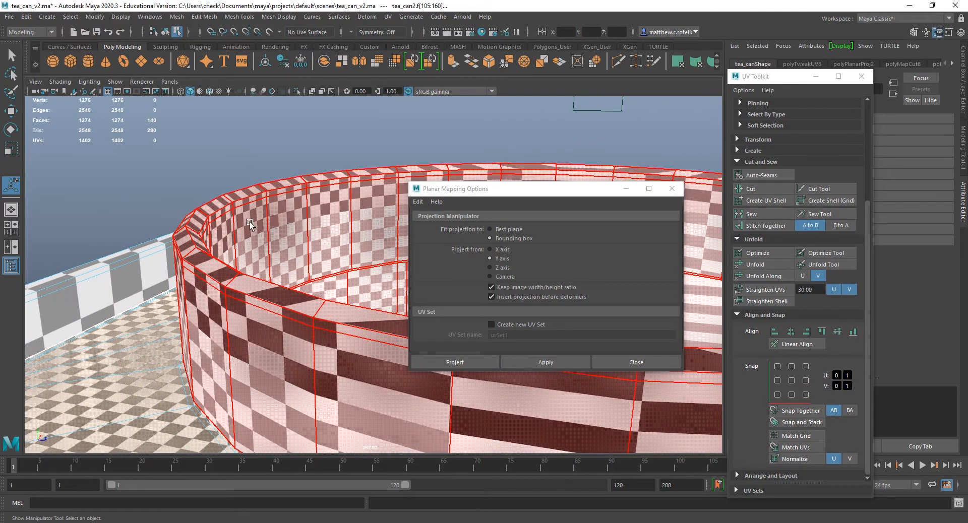
left_click_drag(236, 206, 311, 228, "alt")
left_click(561, 188)
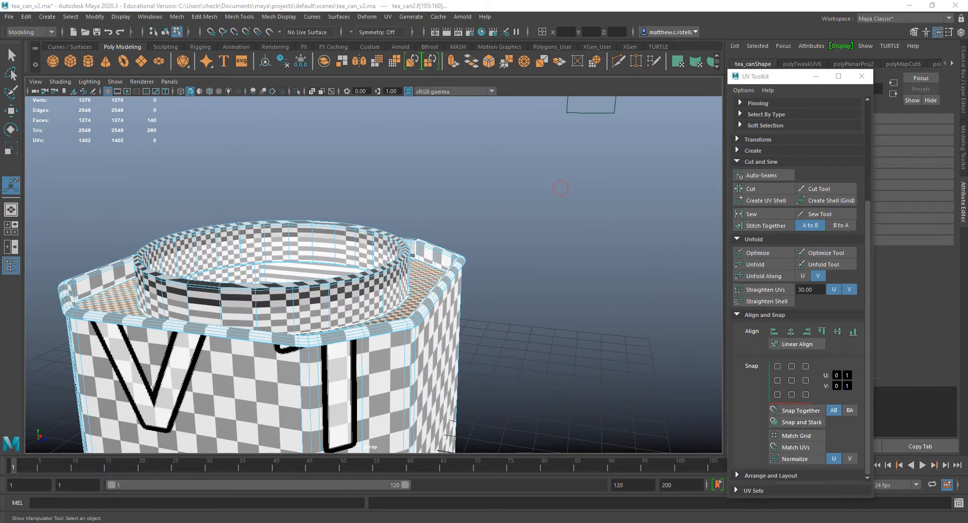
scroll(255, 332, "up", 3)
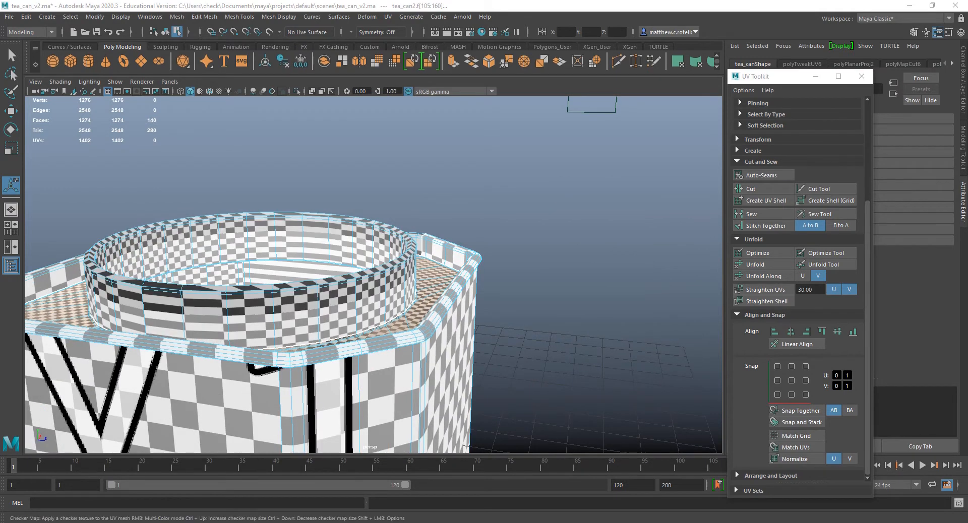
scroll(335, 281, "up", 5)
- Try cutting the UVs along the edge loop at the upper inner edge of the neck
left_click(514, 333)
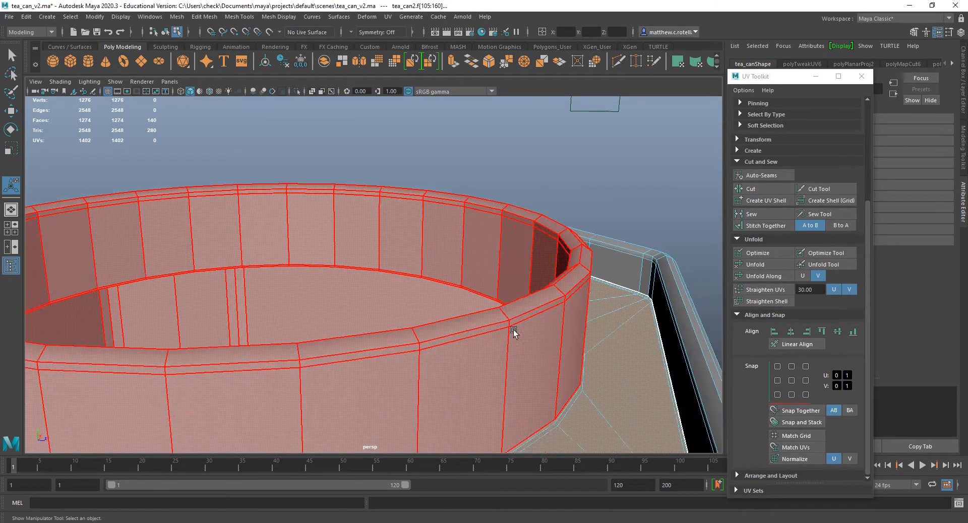
left_click_drag(514, 333, 417, 299, "alt")
scroll(261, 166, "up", 3)
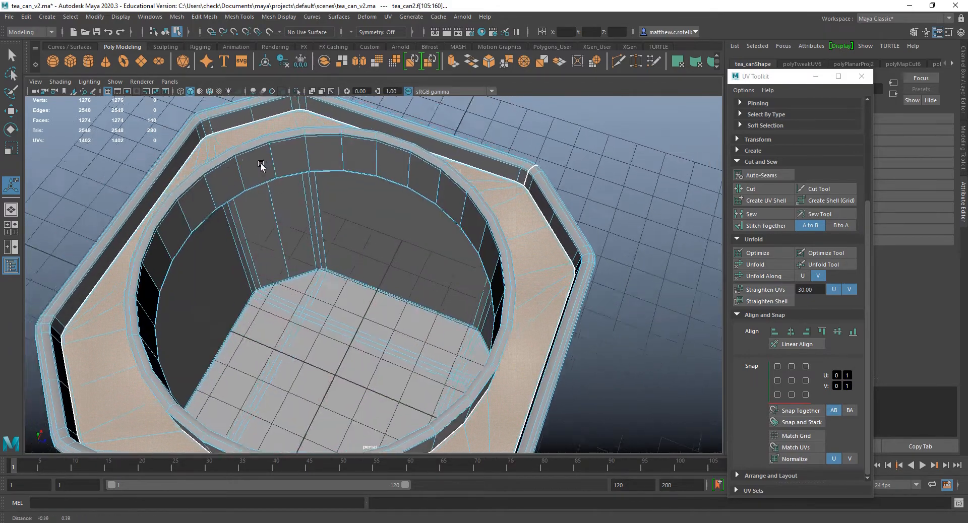
scroll(261, 167, "down", 3)
left_click_drag(251, 276, 303, 227, "alt")
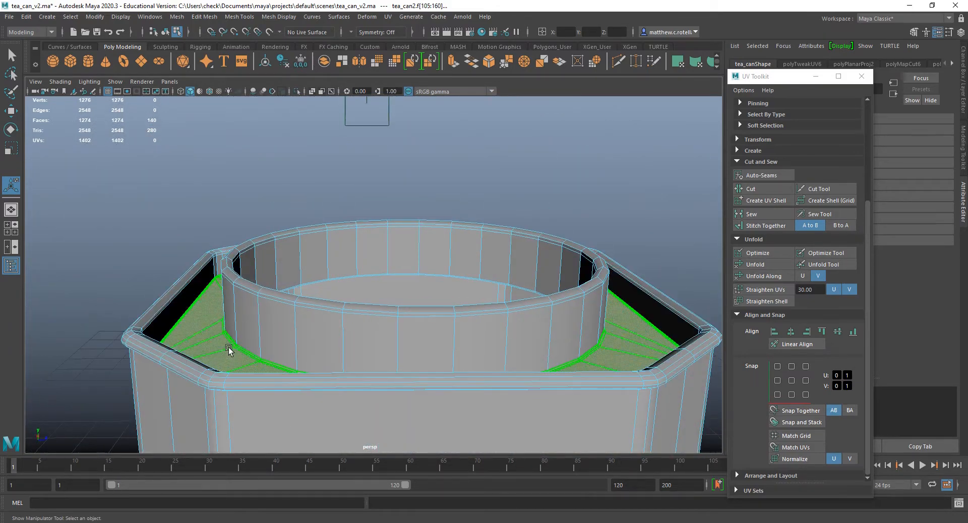
scroll(228, 350, "up", 3)
left_click_drag(234, 307, 202, 307, "alt")
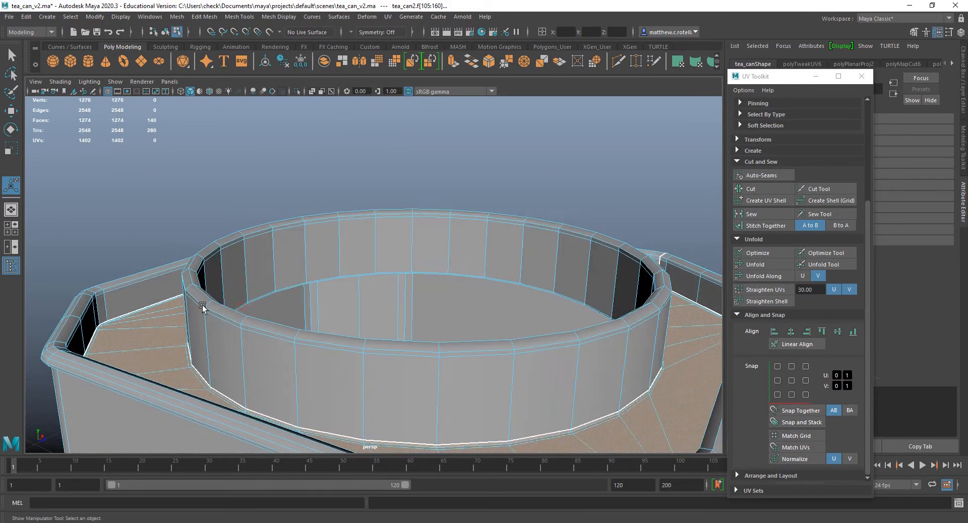
key("q")
right_click_drag(256, 235, 257, 211)
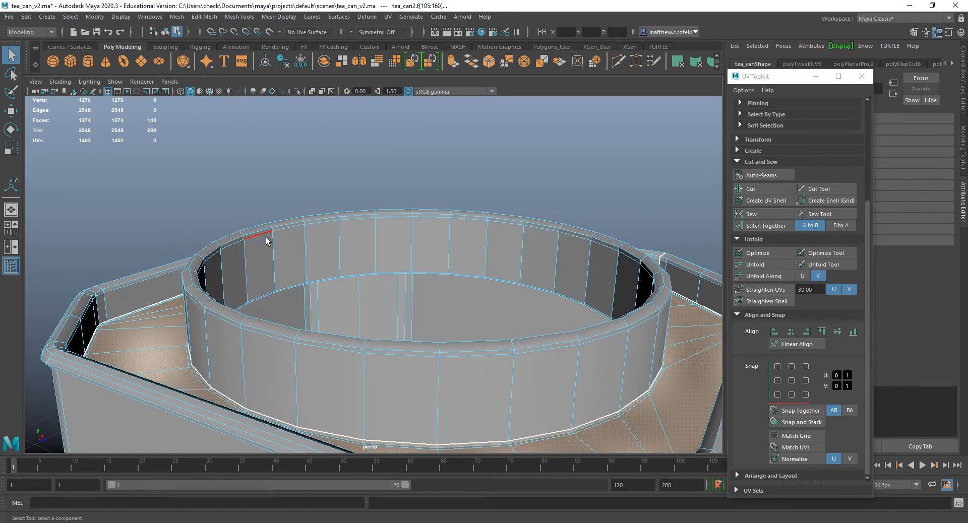
double_click(265, 239)
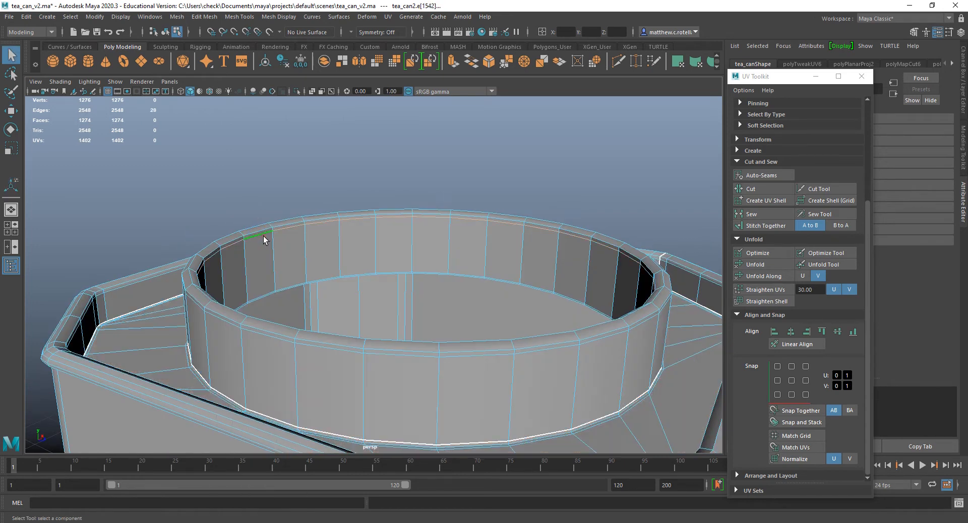
left_click(750, 189)
left_click_drag(368, 233, 418, 257, "alt")
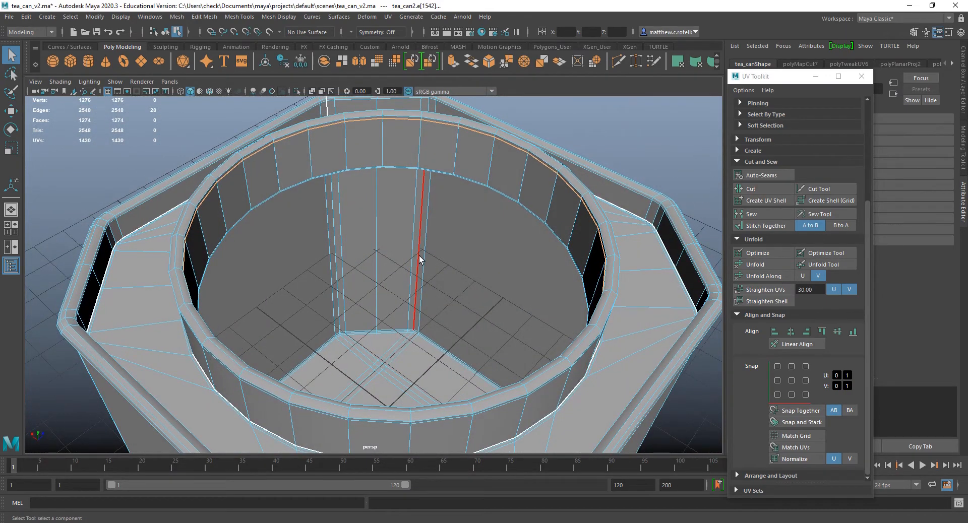
- Inspect the lower edge of the neck's inner wall and undo the UV cut along its upper inner edge
left_click_drag(482, 313, 620, 302, "alt")
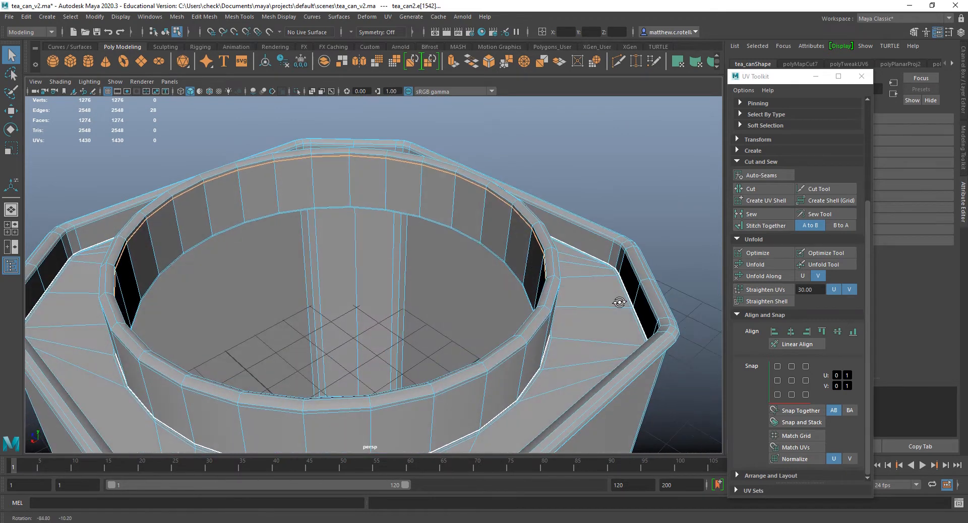
scroll(451, 224, "up", 5)
left_click(450, 279)
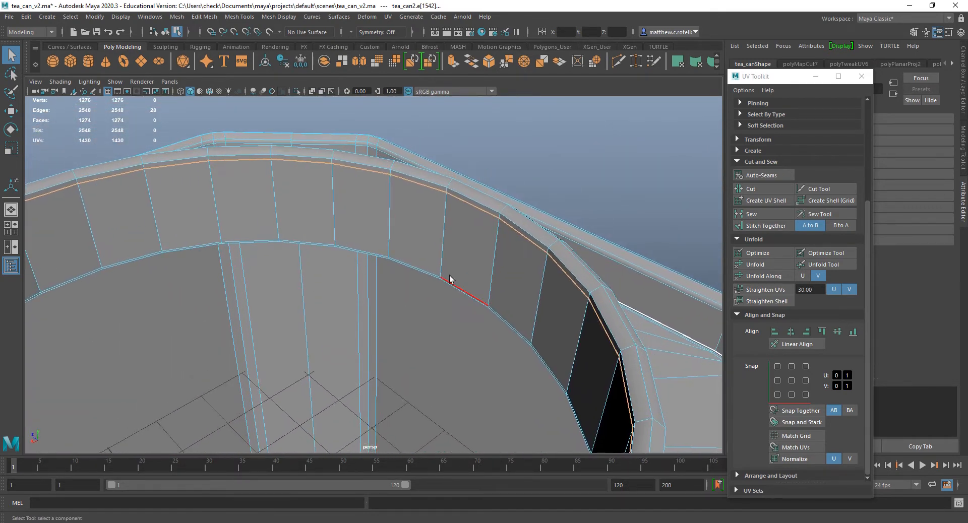
scroll(478, 249, "up", 2)
left_click(466, 284)
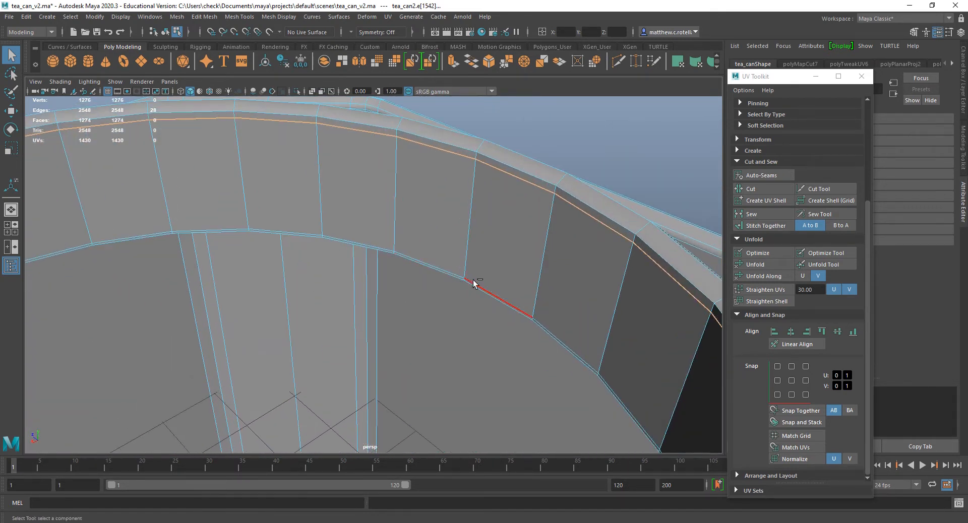
key("ctrl+z")
- Select the lowest edge loop of the neck's inner wall and cut the UVs along it
scroll(502, 376, "down", 3)
scroll(501, 370, "up", 12)
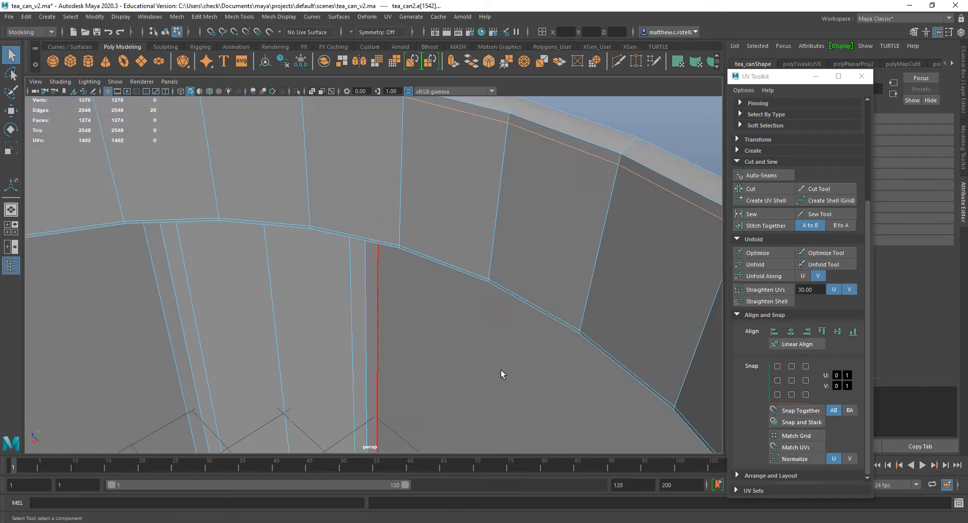
scroll(533, 313, "down", 5)
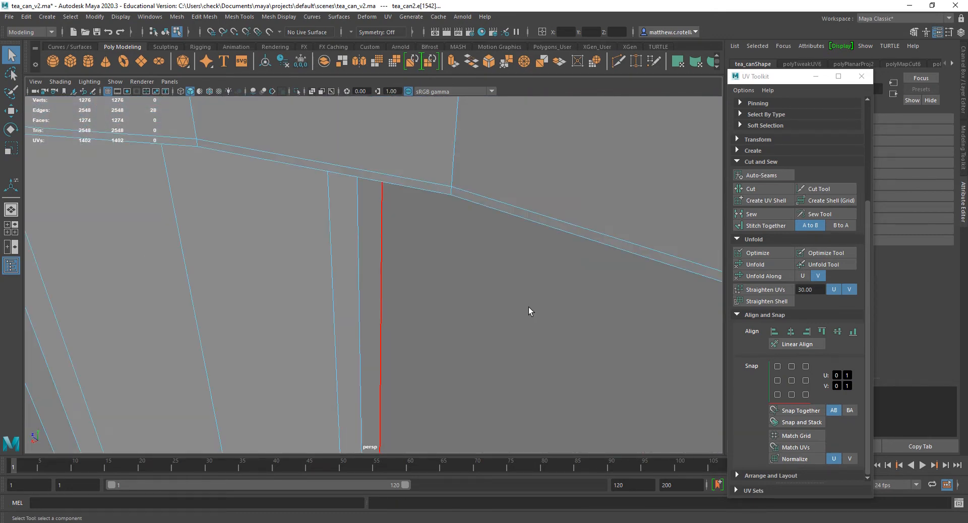
left_click(474, 250)
double_click(466, 257)
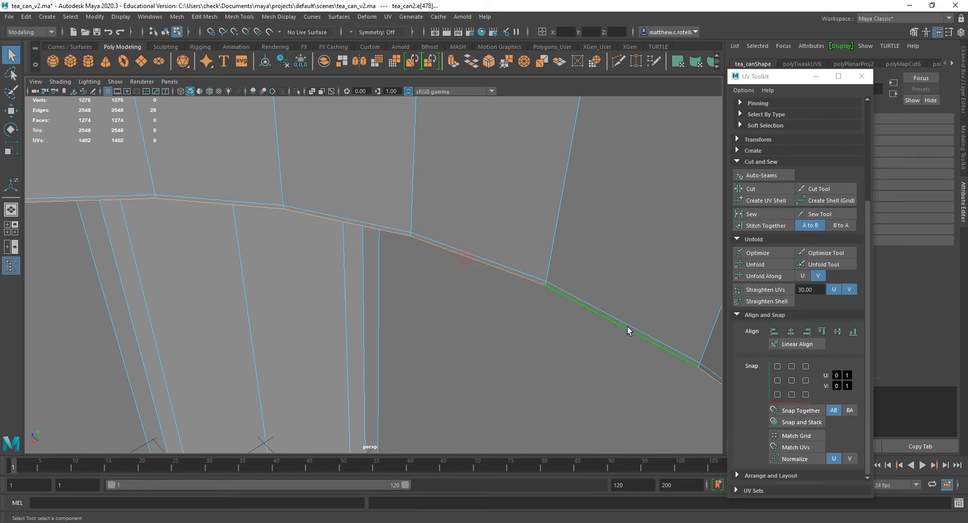
left_click(751, 188)
scroll(434, 318, "down", 6)
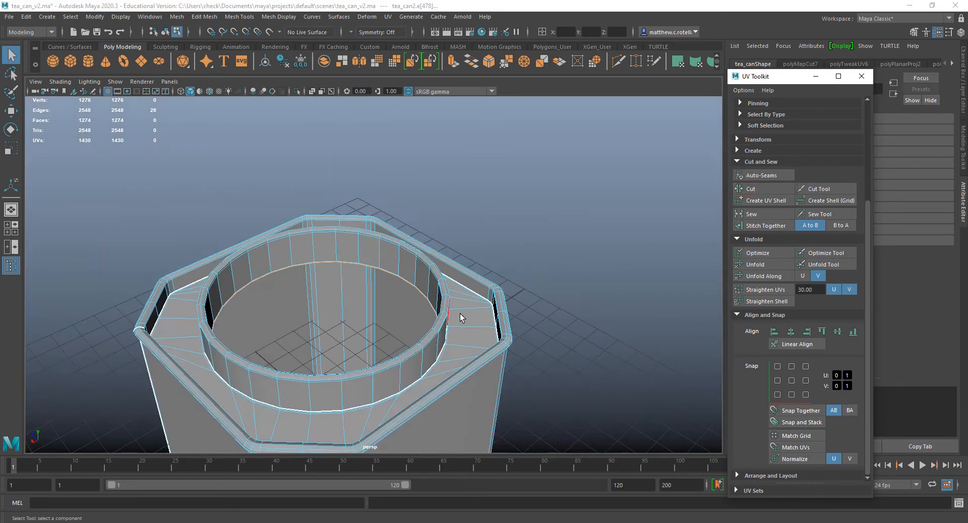
- Select all neck faces between the two cut loops and apply a cylindrical UV projection to them
left_click_drag(461, 318, 384, 341, "alt")
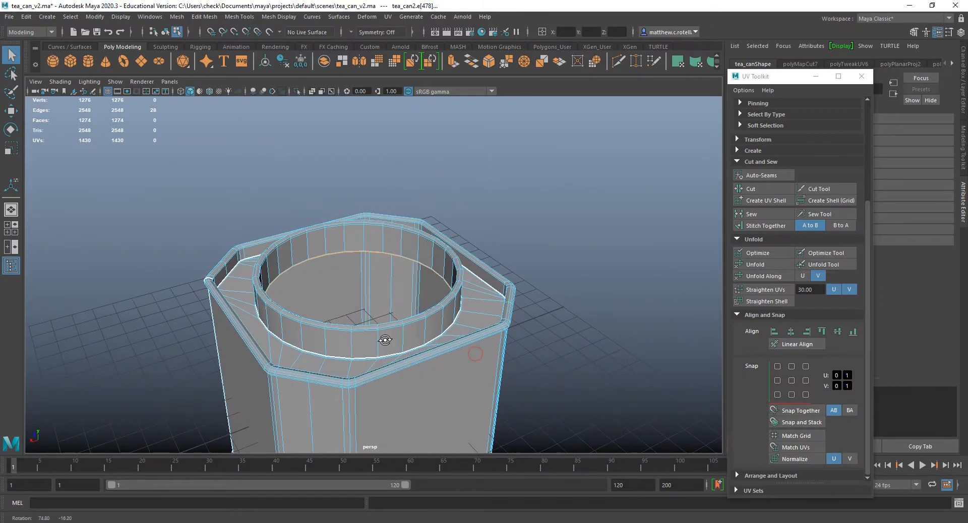
right_click_drag(303, 248, 355, 271)
left_click(334, 242)
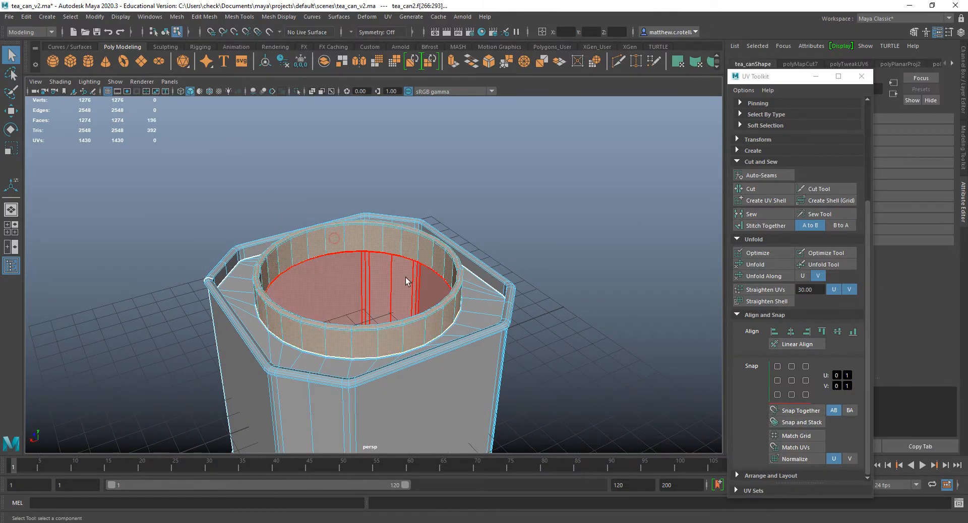
left_click_drag(404, 277, 386, 338, "alt")
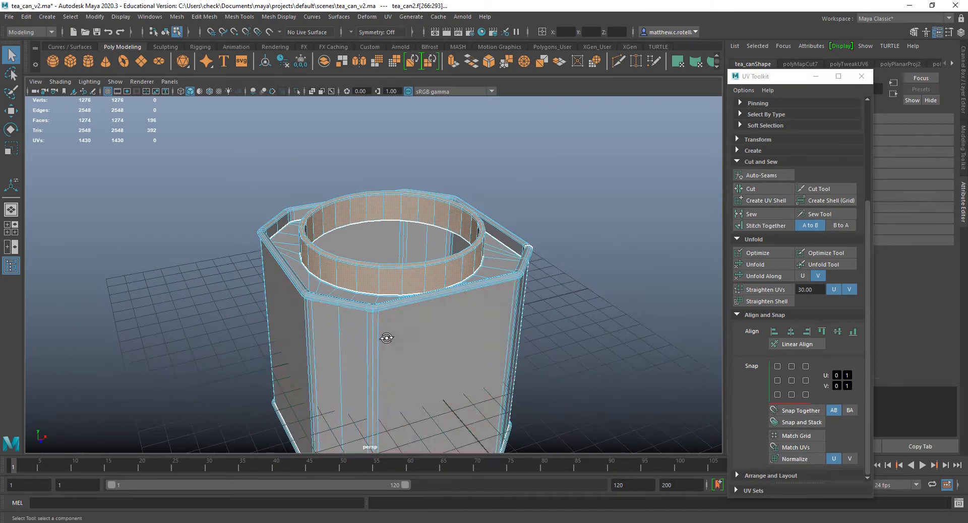
left_click(389, 18)
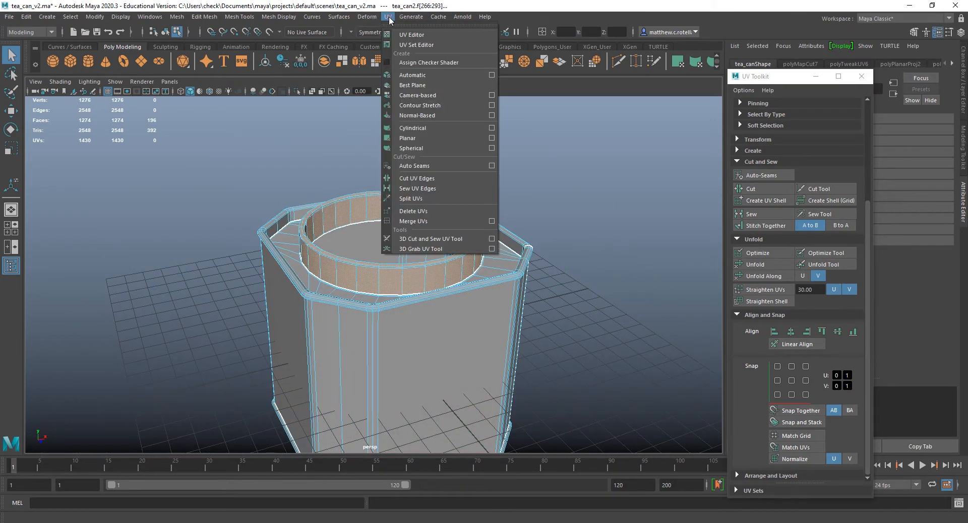
left_click(492, 128)
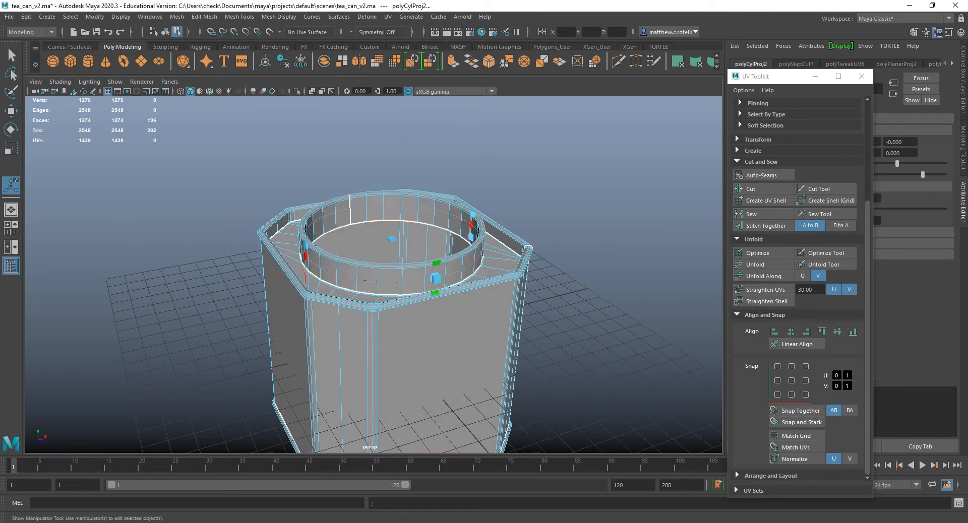
- Examine the neck's cylindrically projected shell in the UV Editor against the 0 to 1 tile and the other shells
left_click_drag(0, 108, 567, 110)
scroll(543, 340, "down", 10)
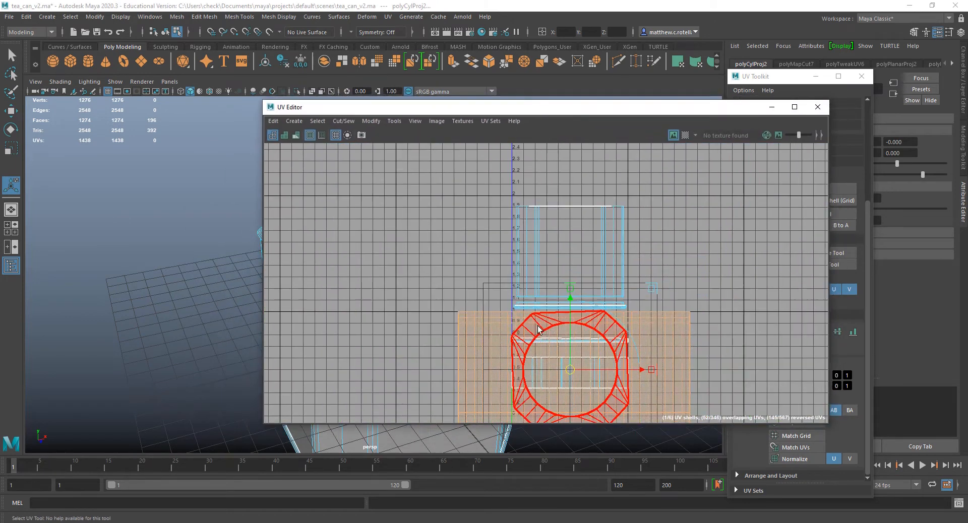
middle_click_drag(578, 325, 424, 224, "alt")
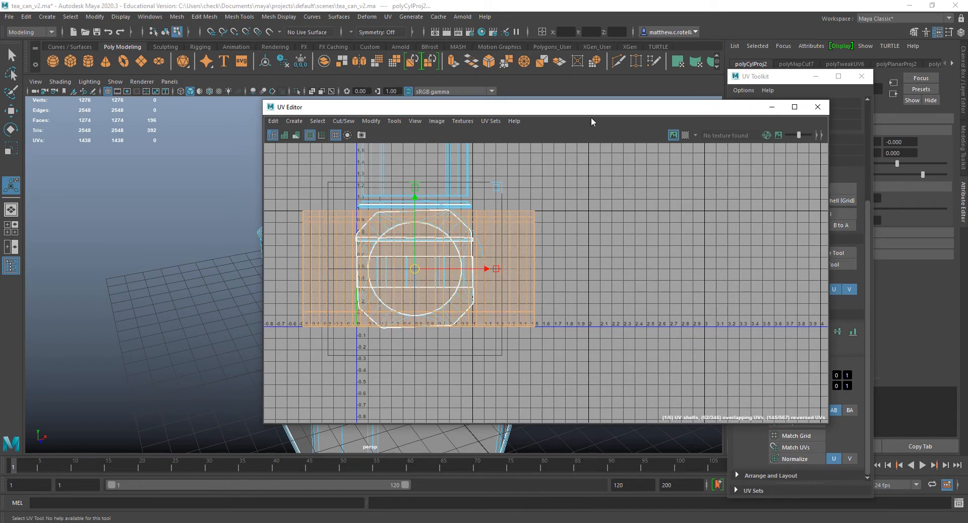
left_click_drag(568, 111, 0, 50)
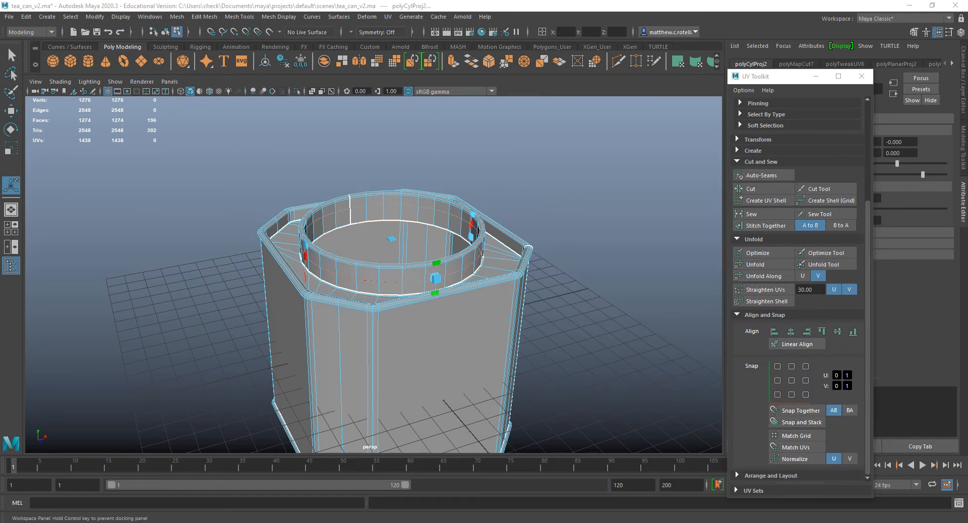
- Expand the UV transform options and move the UV windows aside to expose the neck's cylindrical projection attributes
left_click_drag(0, 136, 713, 162)
left_click(760, 141)
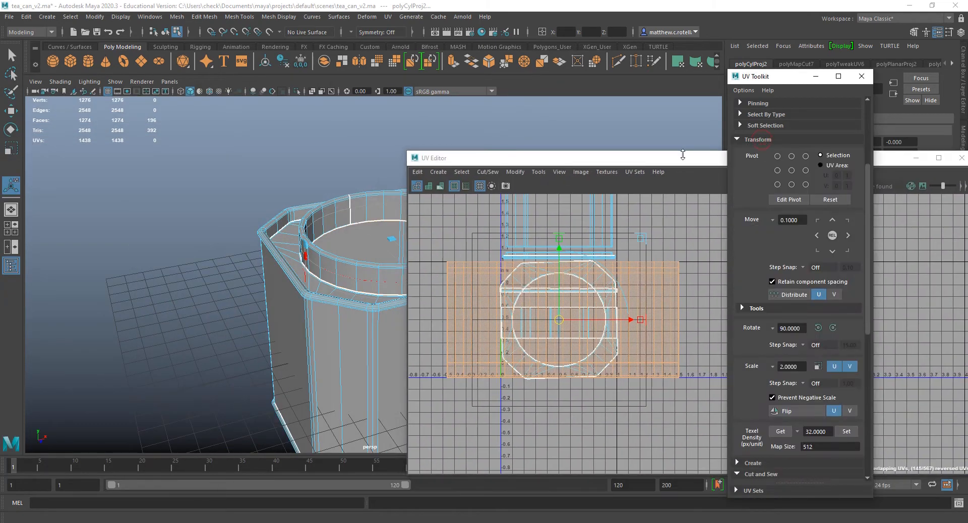
left_click(674, 157)
left_click_drag(246, 225, 372, 235, "alt")
left_click_drag(510, 155, 0, 353)
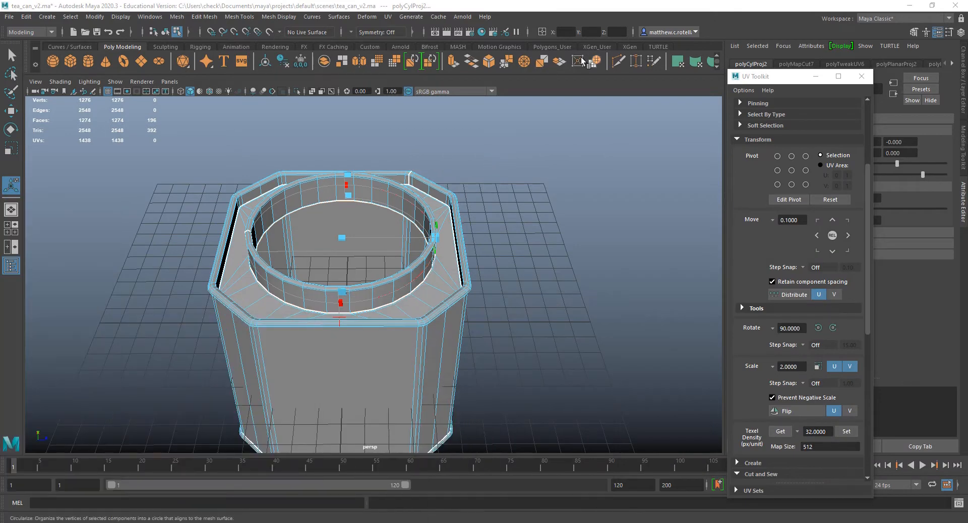
left_click_drag(756, 76, 583, 128)
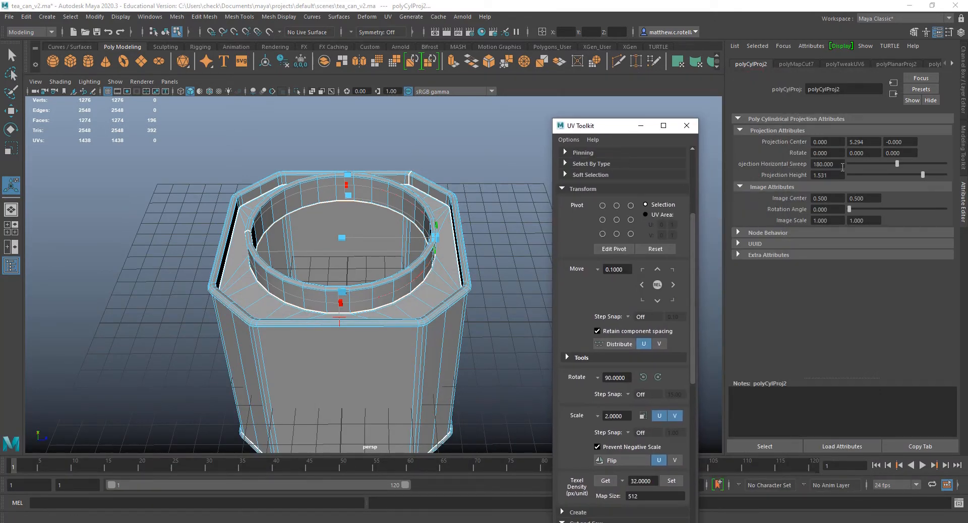
left_click_drag(547, 184, 343, 220, "alt")
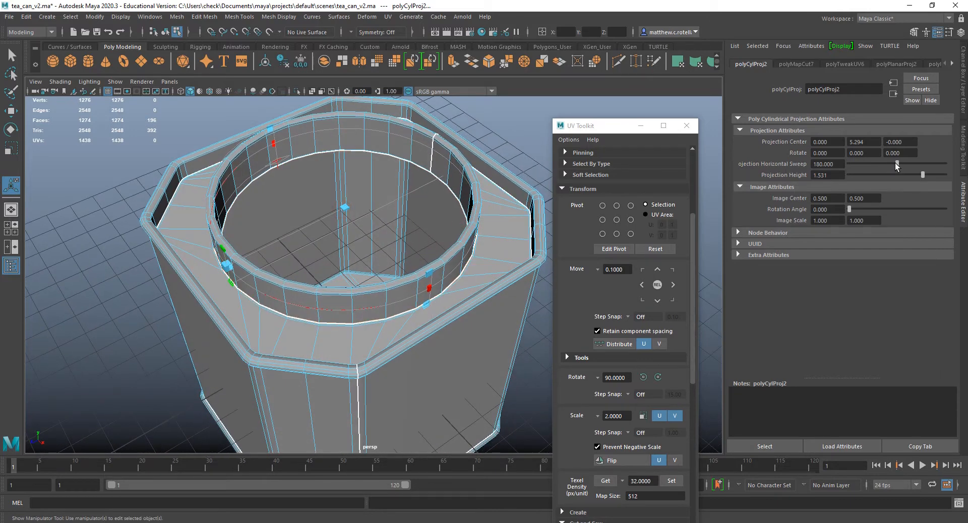
- Try a smaller horizontal sweep and a different image rotation angle on the neck's cylindrical projection, undoing each change
left_click_drag(894, 163, 874, 163)
key("ctrl+z")
left_click_drag(849, 209, 870, 210)
key("ctrl+z")
- Rotate the neck's cylindrical projection to about -135 degrees around Y and raise its projection centre to 5.322
left_click_drag(283, 312, 263, 248, "alt")
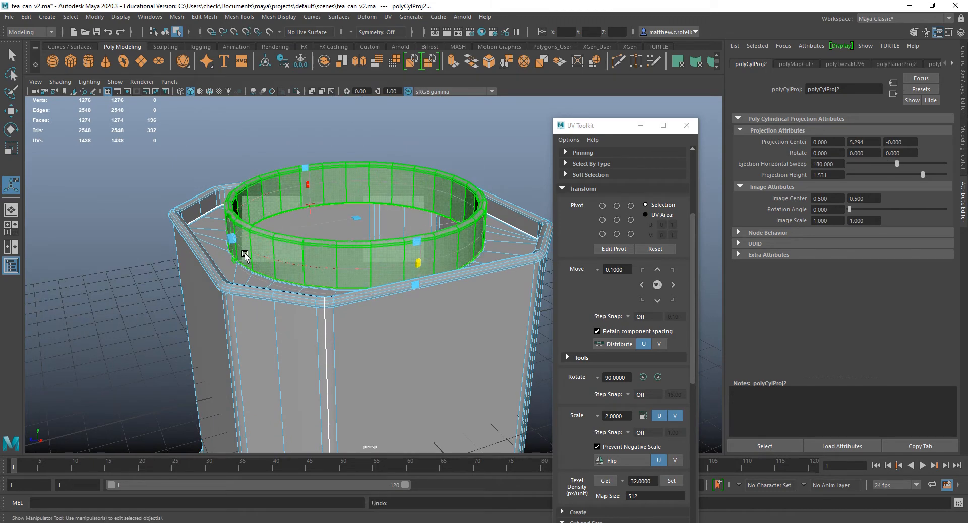
left_click_drag(373, 270, 346, 287, "alt")
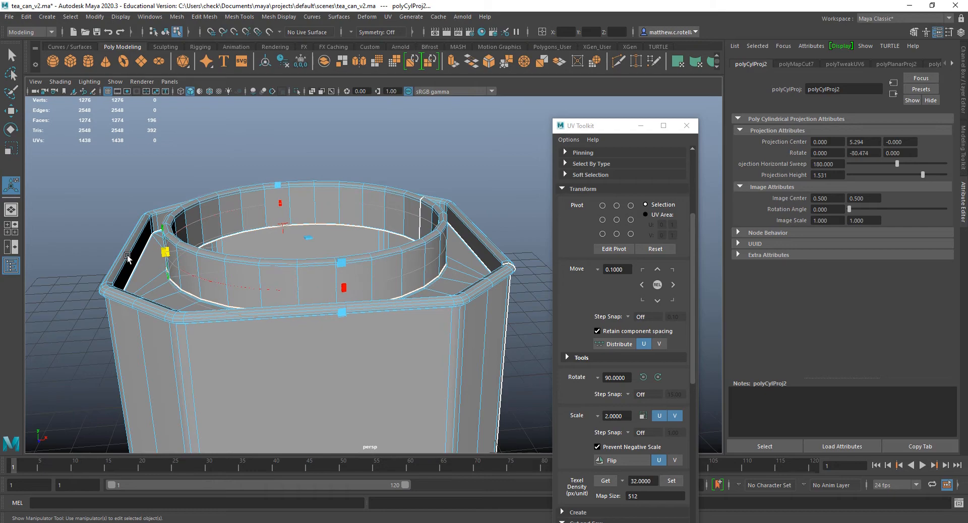
left_click_drag(261, 264, 414, 343, "alt")
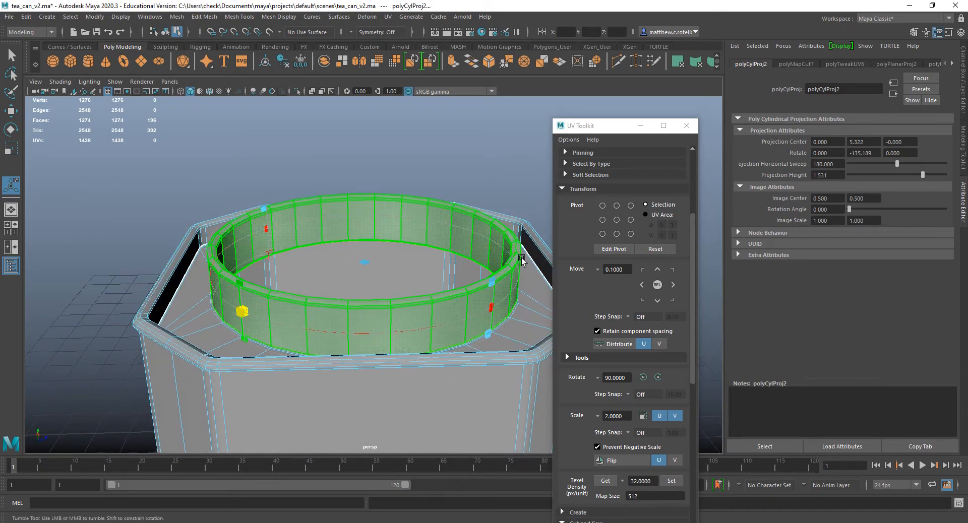
left_click_drag(521, 261, 316, 262, "alt")
left_click_drag(534, 287, 386, 289, "alt")
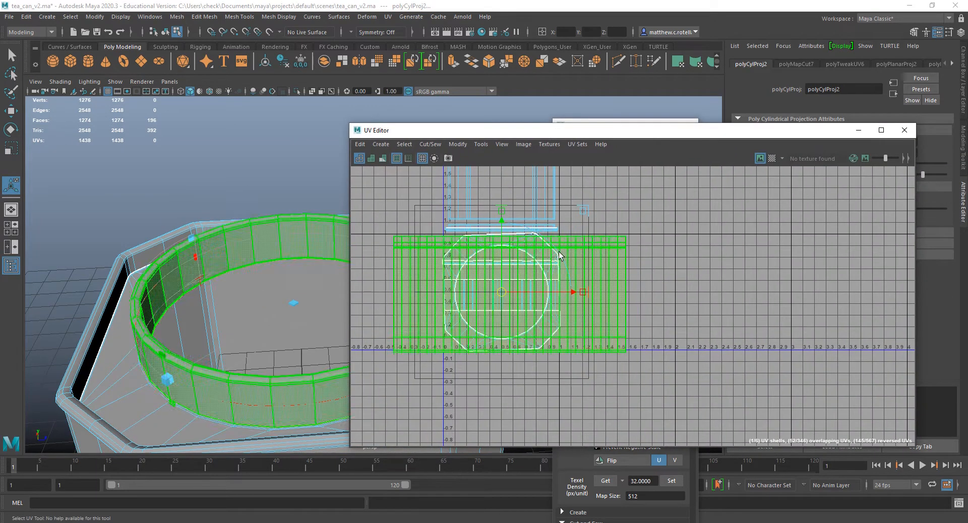
- Select the neck's cylindrically projected UV shell in the UV Editor and shift the editor off the UV Toolkit
right_click(635, 263)
left_click(593, 249)
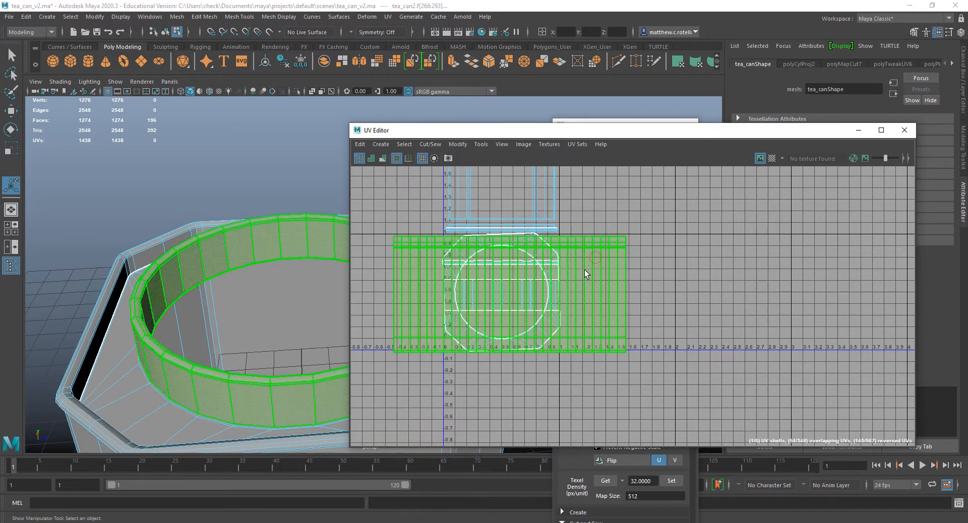
left_click(543, 240)
left_click(710, 352)
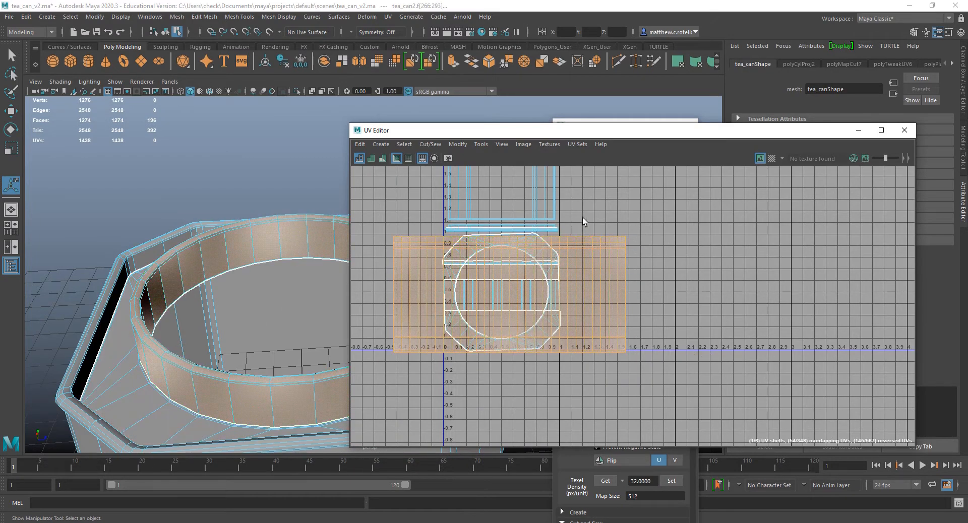
left_click_drag(572, 134, 267, 169)
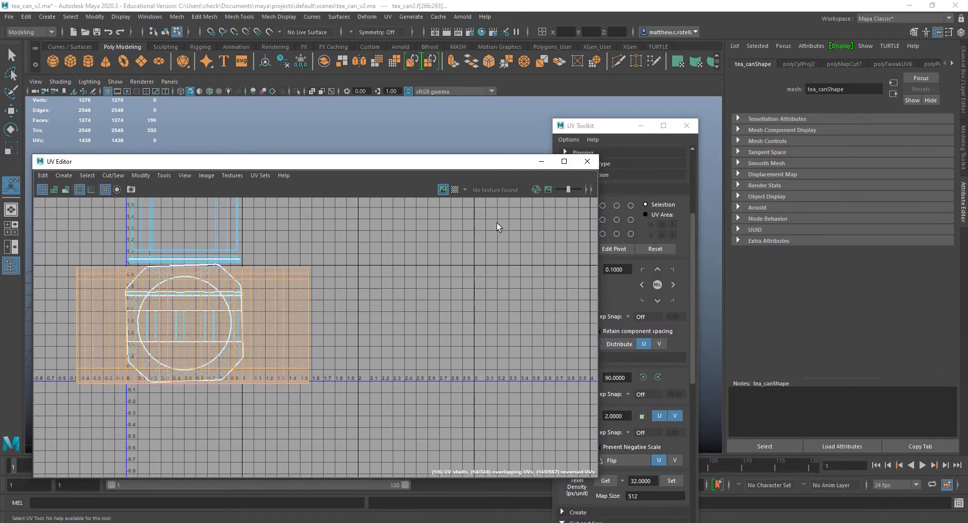
- Display the checker map on the can and check the texture stretching around the neck
left_click(587, 124)
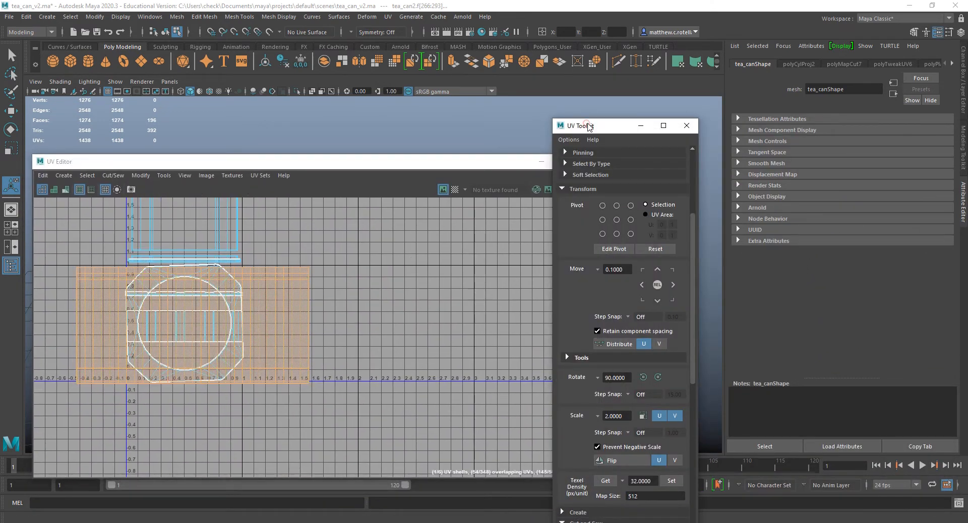
left_click(449, 190)
left_click_drag(267, 161, 661, 176)
left_click_drag(292, 312, 438, 343, "alt")
- Unfold the neck's UV shell along V only and check the checker pattern on the model
left_click(585, 133)
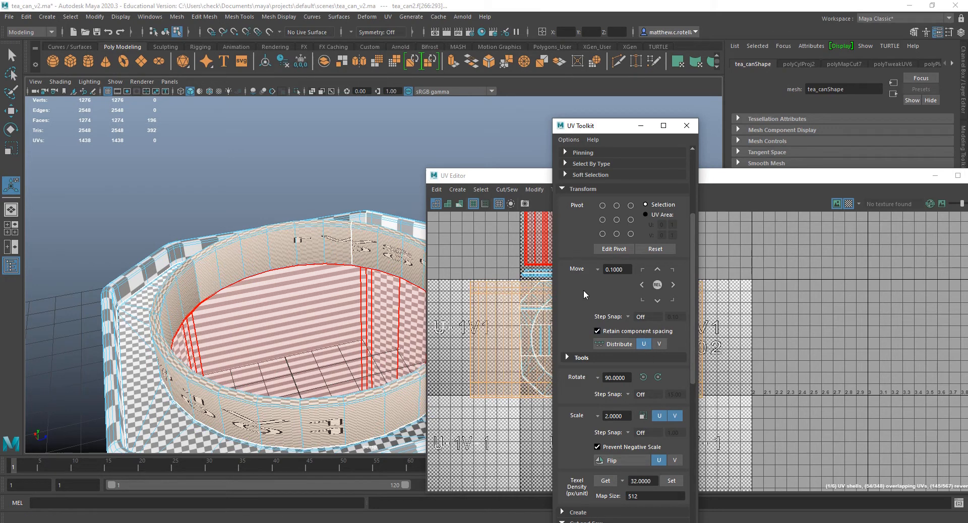
scroll(583, 291, "down", 4)
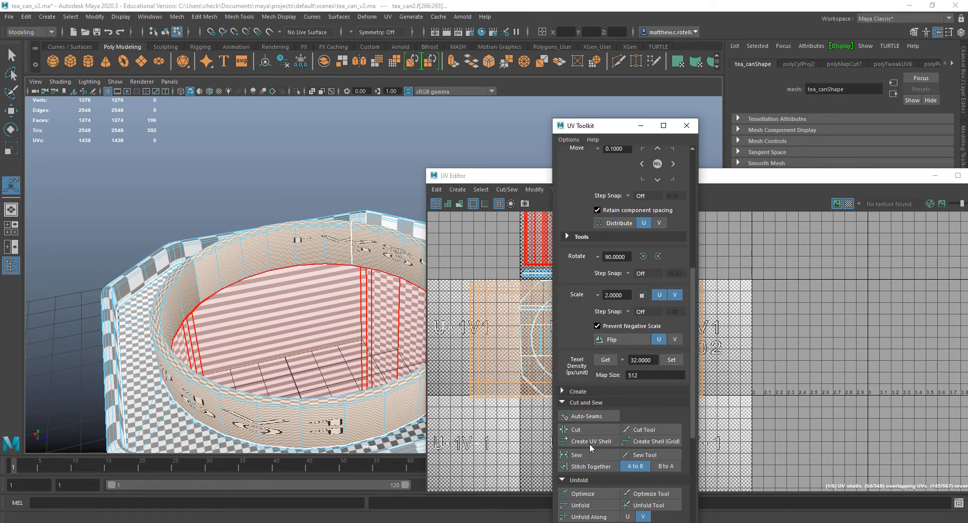
scroll(590, 446, "down", 3)
left_click(596, 425)
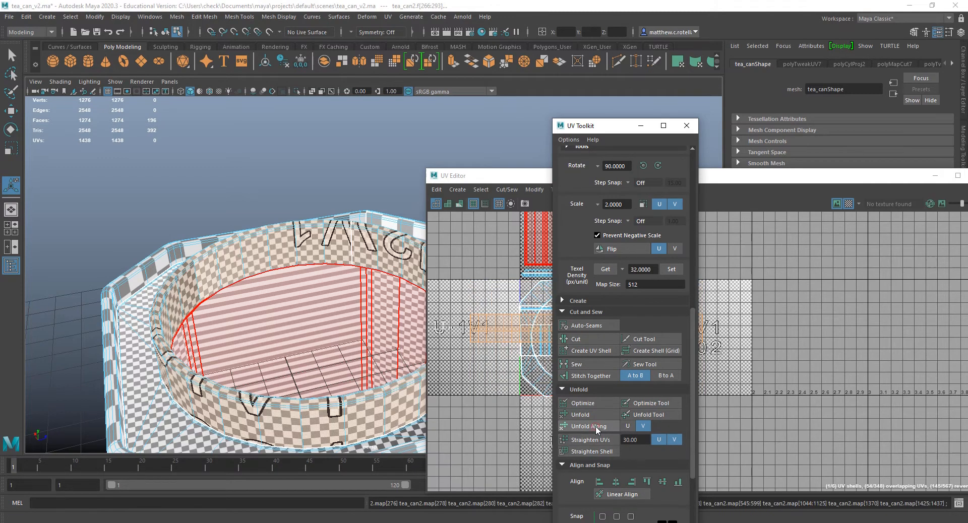
middle_click_drag(404, 399, 307, 327, "alt")
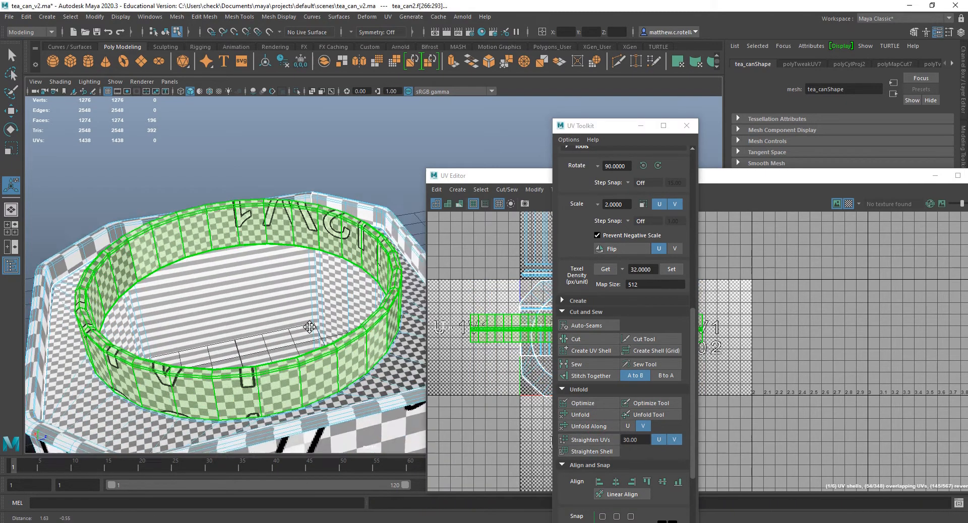
left_click_drag(308, 327, 344, 292, "alt")
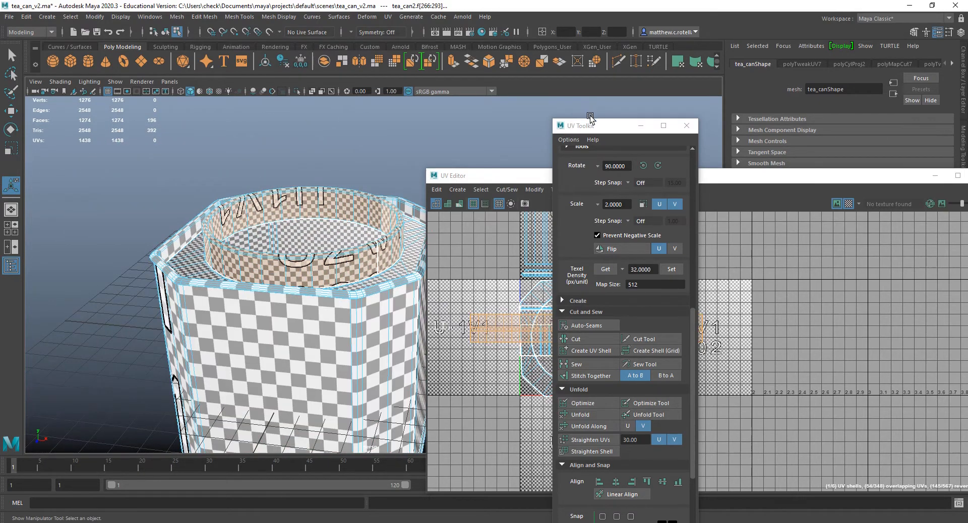
- Hide the checker map and examine both ends of the neck's unfolded UV strip
mouse_move(589, 125)
left_mouse_down()
mouse_move(348, 118)
mouse_move(590, 125)
left_mouse_up()
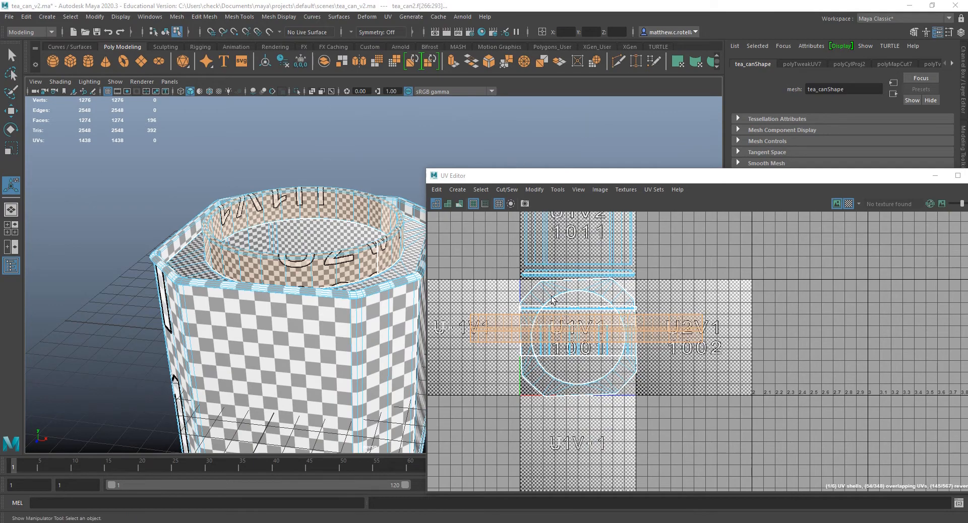
scroll(504, 307, "up", 3)
left_click(489, 319)
scroll(499, 326, "up", 6)
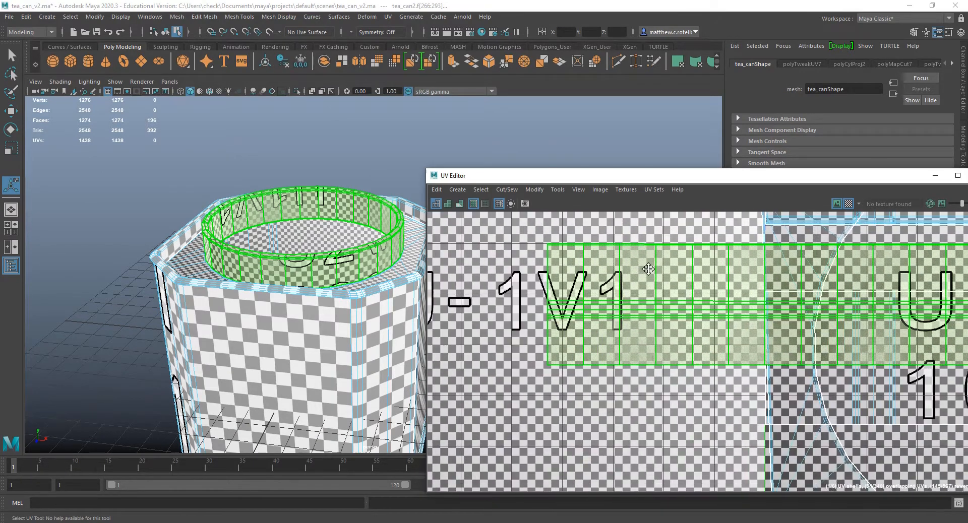
left_click(849, 203)
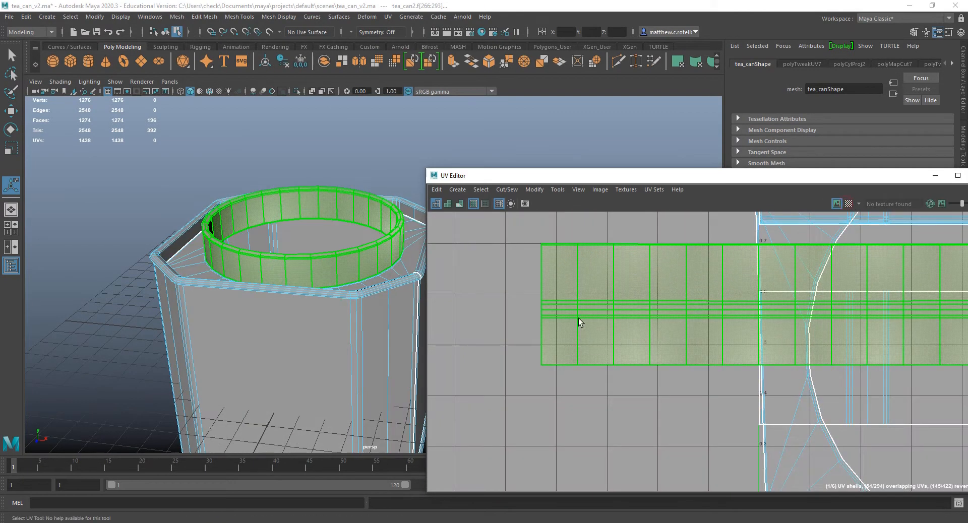
scroll(579, 318, "down", 5)
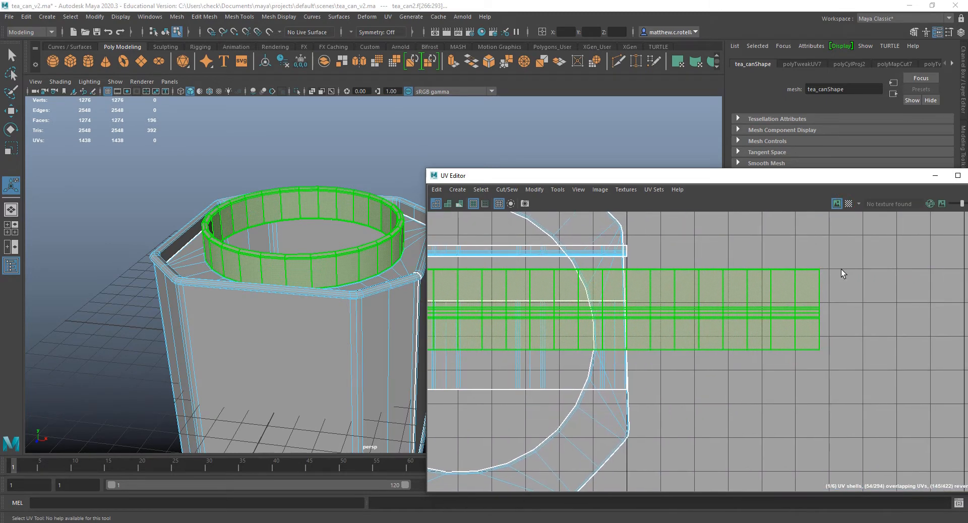
- Select the neck's UV shell and normalize it along U
right_click(767, 287)
left_click(728, 274)
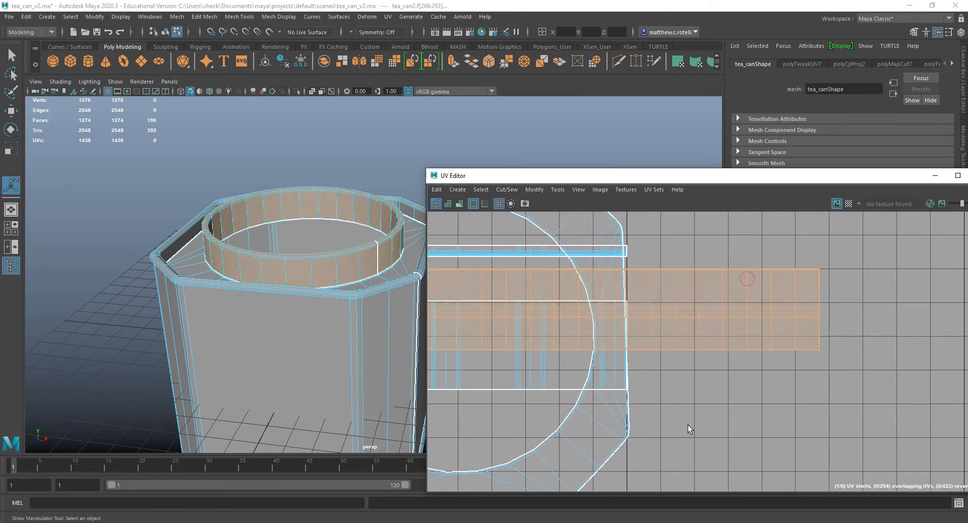
left_click(580, 361)
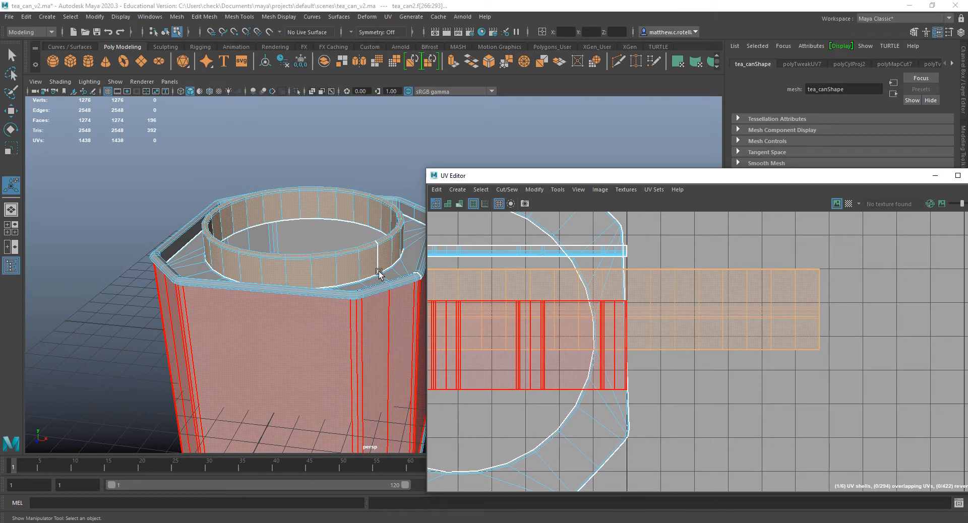
left_click(474, 346)
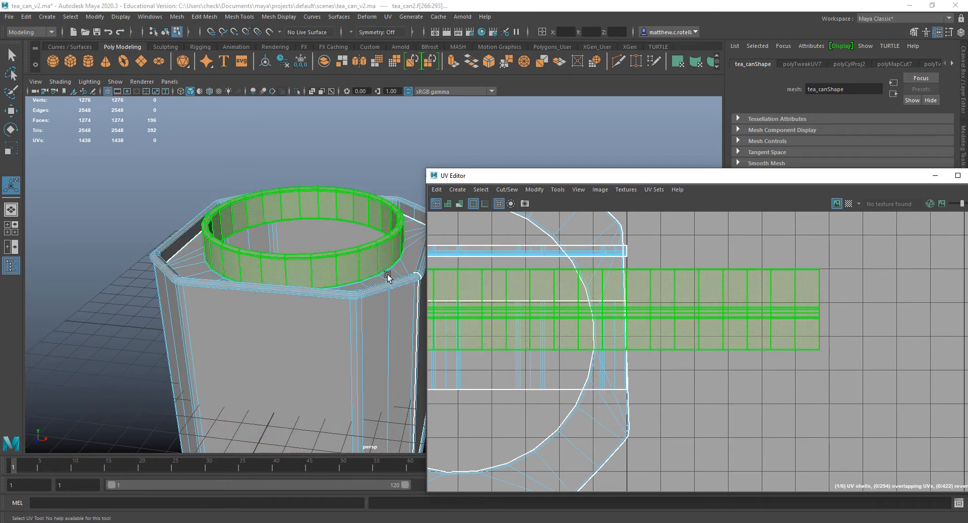
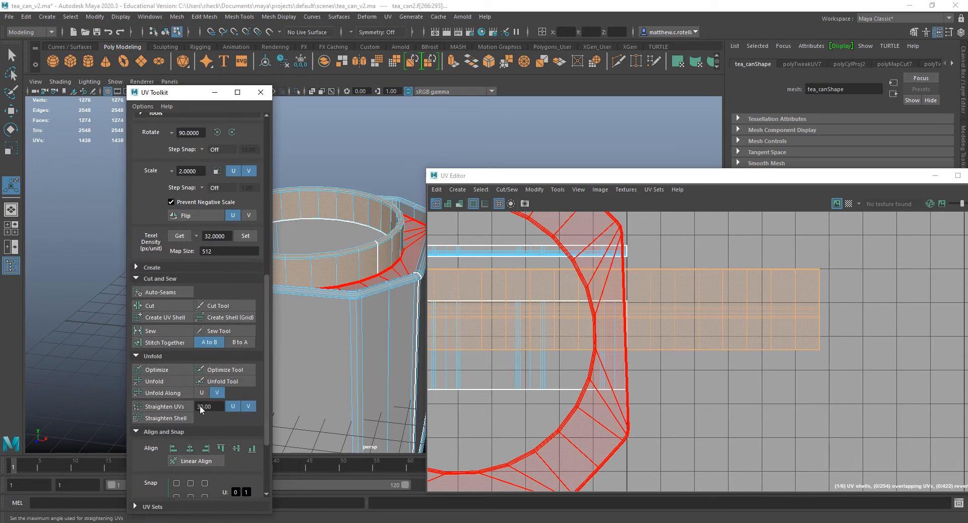
scroll(200, 410, "down", 5)
left_click(203, 475)
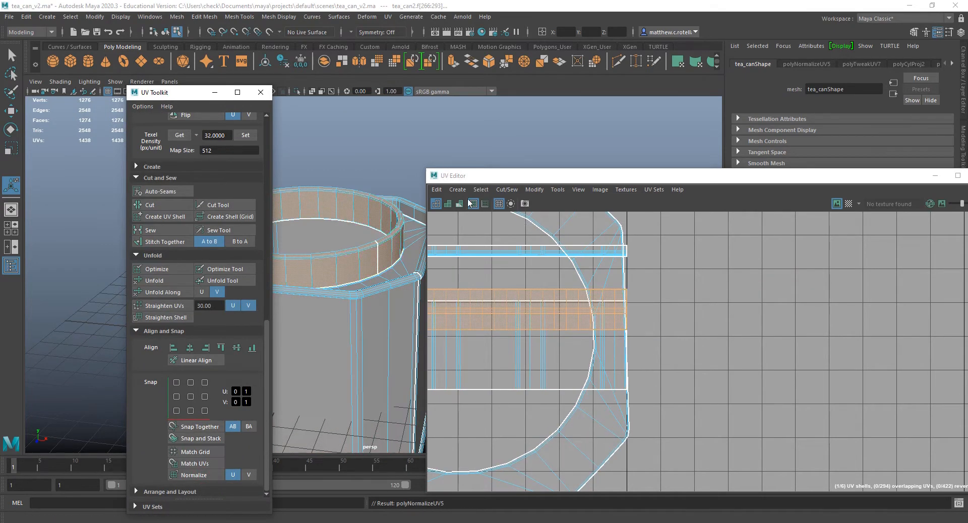
- Compare the neck's normalized strip with its border seams on the model, viewing the neck from several sides
scroll(611, 361, "up", 4)
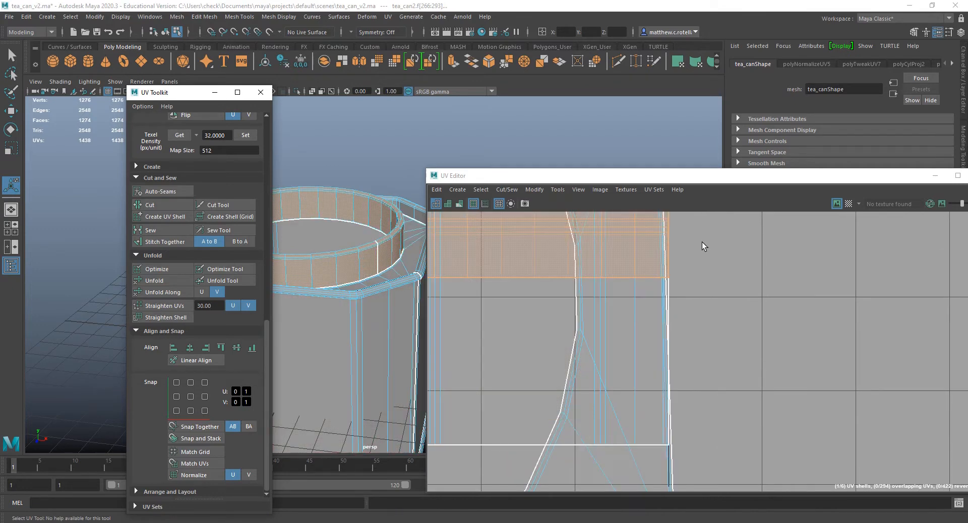
middle_click_drag(702, 242, 674, 340, "alt")
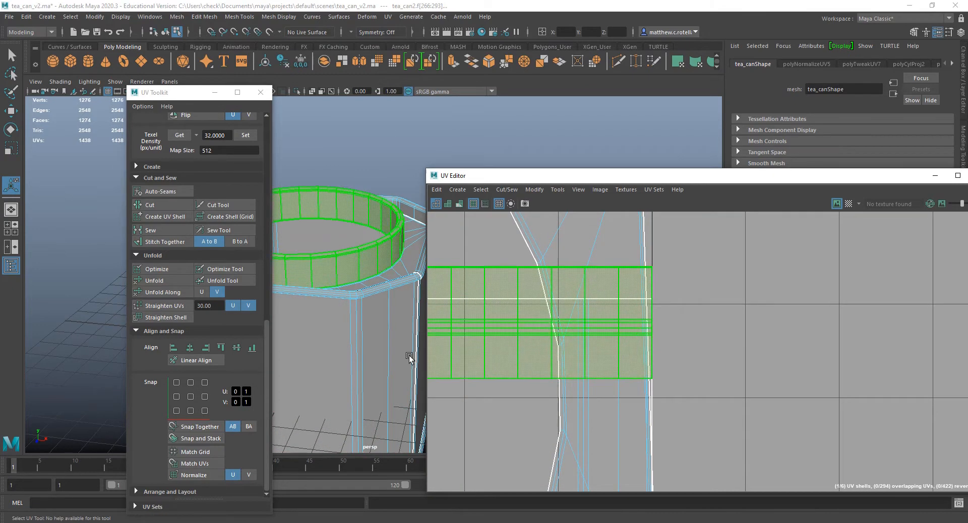
scroll(337, 280, "down", 3)
left_click_drag(337, 280, 348, 323, "alt")
scroll(348, 322, "up", 4)
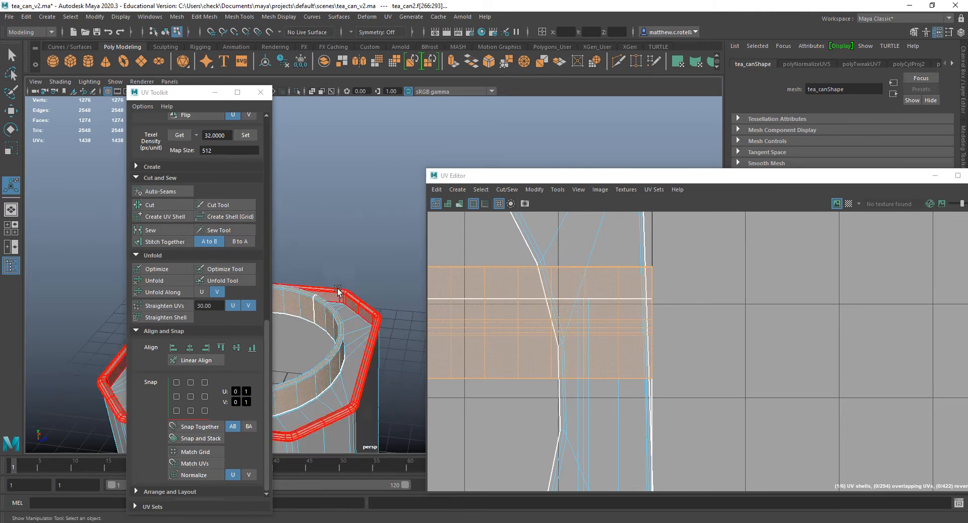
left_click(278, 379)
left_click_drag(340, 388, 318, 303, "alt")
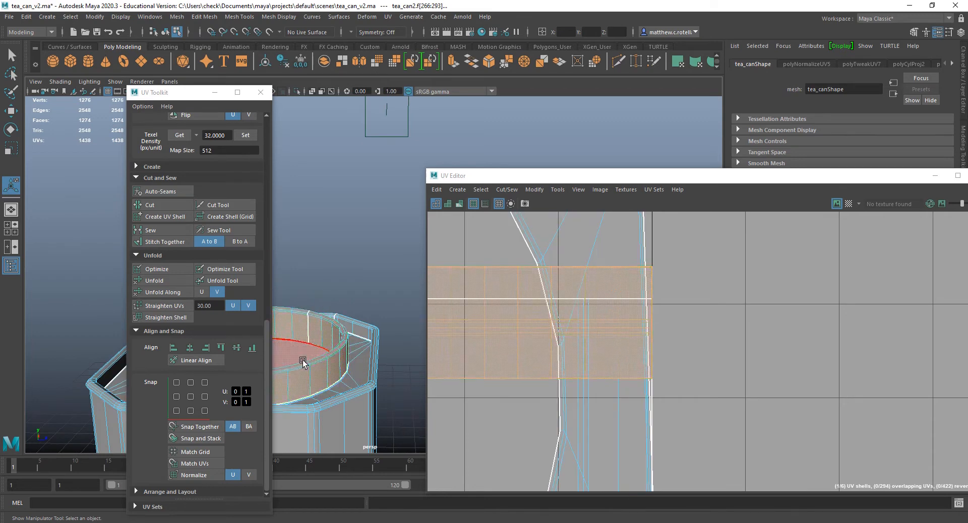
left_click_drag(302, 359, 276, 391, "alt")
middle_click_drag(329, 329, 458, 338, "alt")
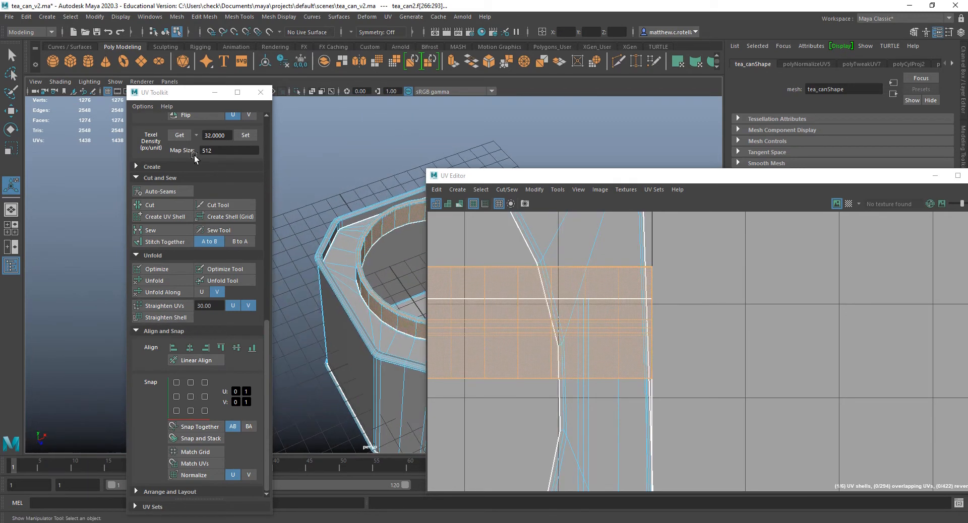
left_click_drag(185, 97, 192, 101)
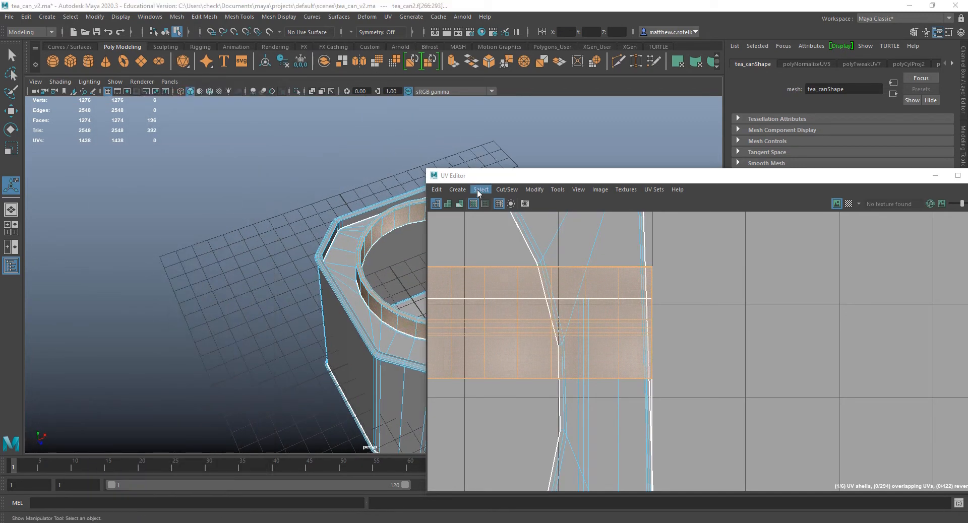
scroll(339, 253, "up", 5)
middle_click_drag(339, 252, 44, 221, "alt")
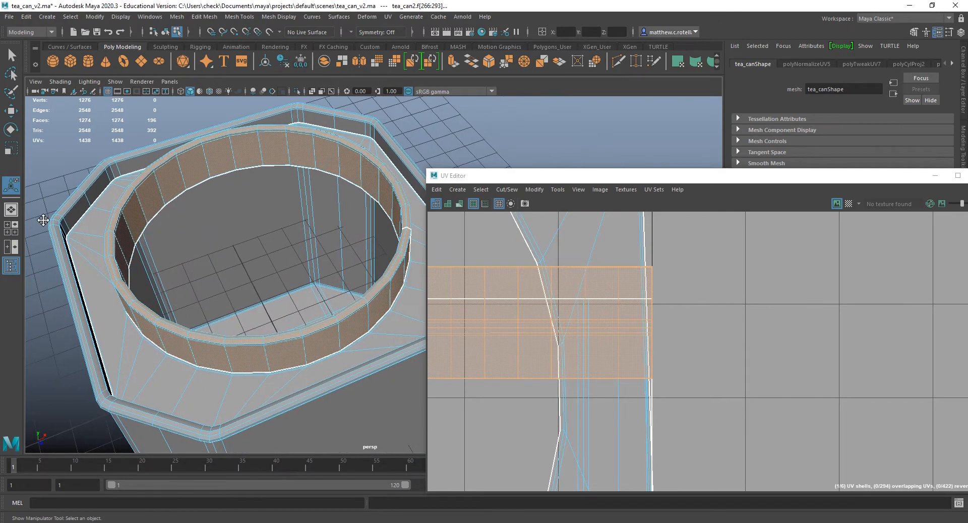
left_click_drag(43, 220, 274, 233, "alt")
scroll(374, 229, "up", 5)
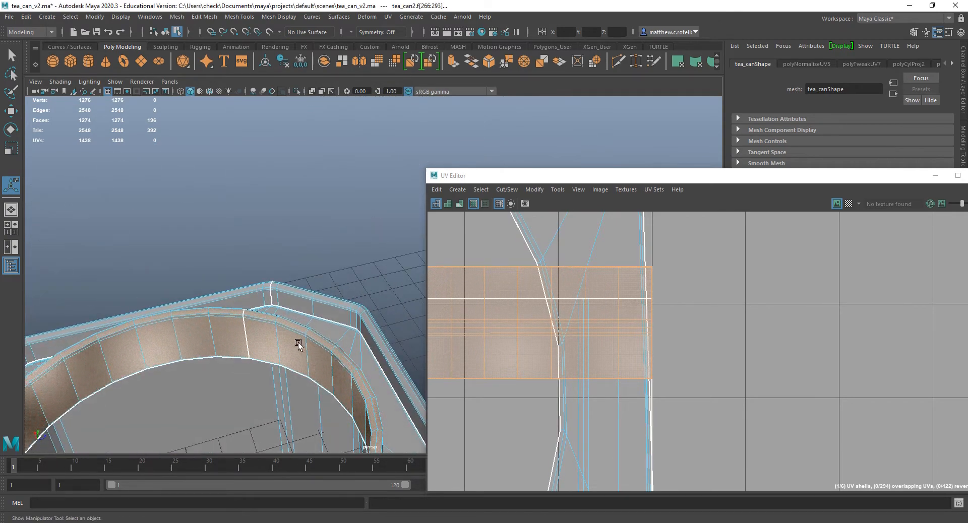
scroll(298, 345, "down", 5)
left_click_drag(300, 353, 348, 330, "alt")
scroll(233, 372, "up", 5)
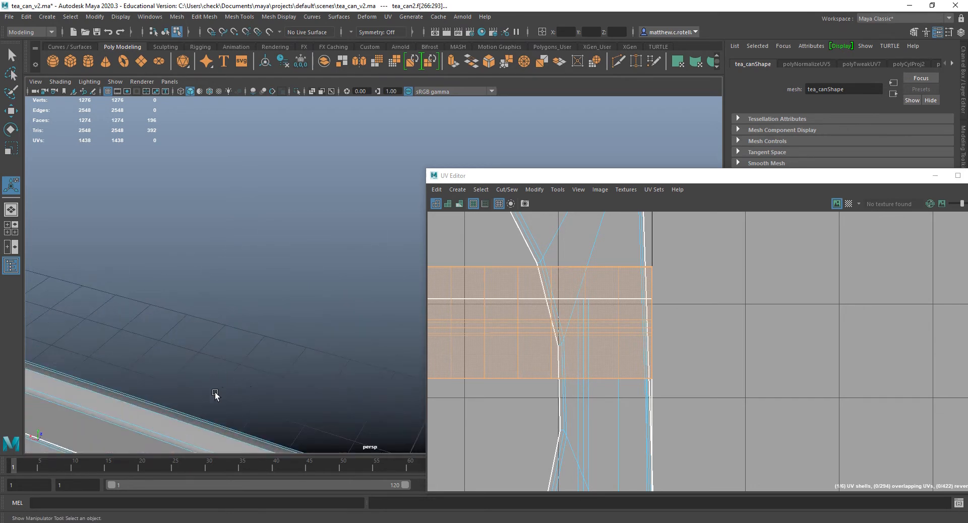
- Select the edge loop where the neck meets the inside of the shoulder and cut the UVs along it
left_click_drag(215, 395, 252, 242, "alt")
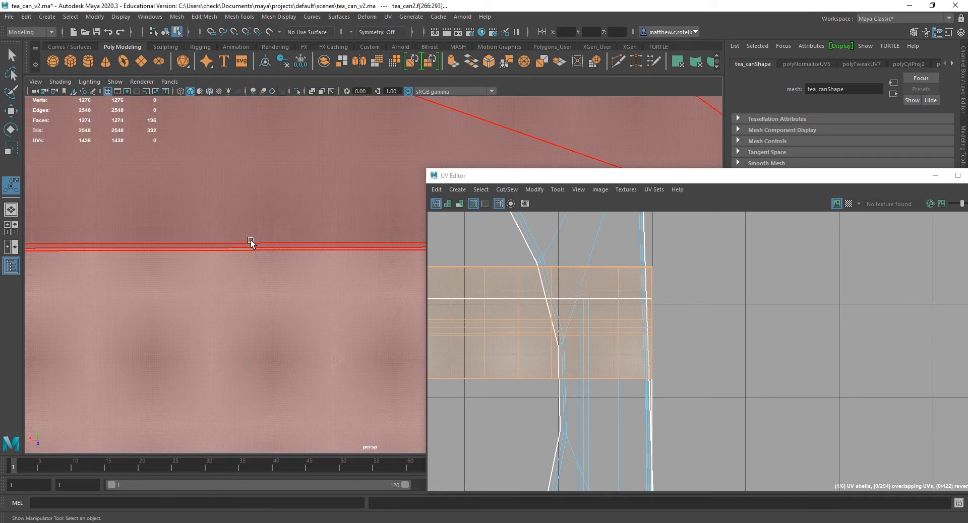
right_click_drag(251, 242, 249, 227)
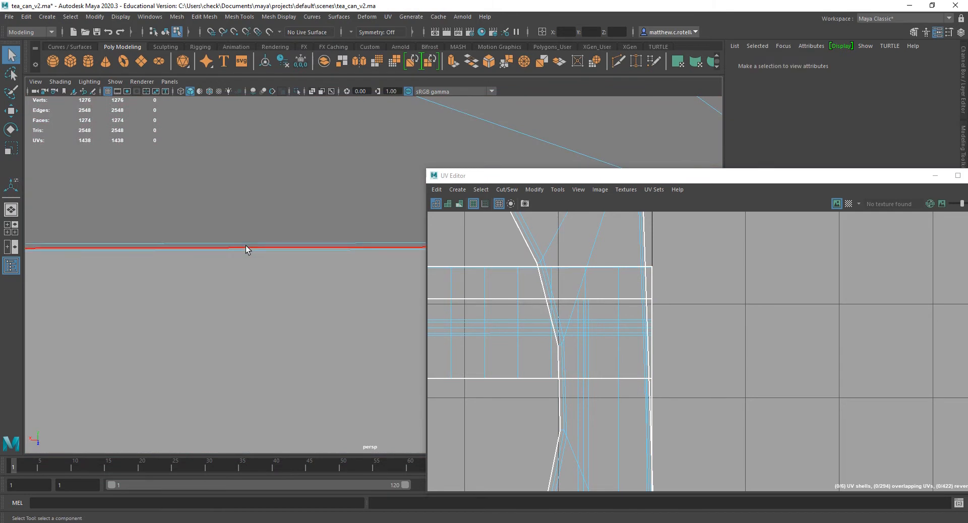
double_click(237, 248)
left_click_drag(255, 264, 323, 359, "alt")
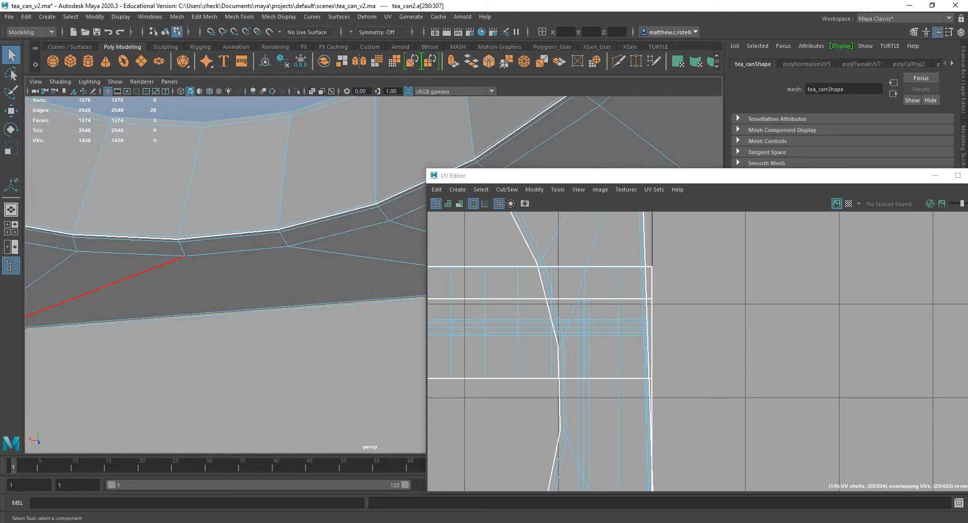
left_click_drag(126, 263, 83, 311, "alt")
key("4")
left_click_drag(207, 244, 361, 244, "alt")
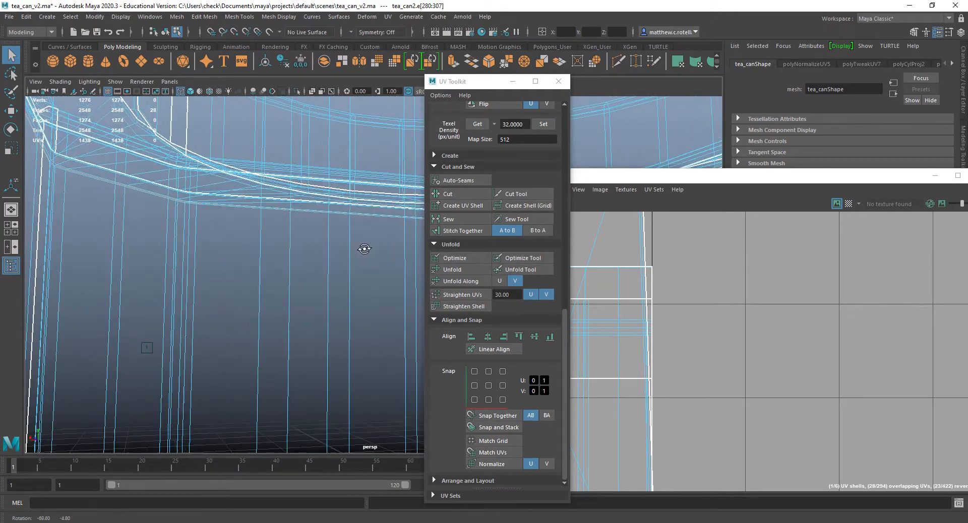
right_click_drag(361, 244, 339, 381, "alt")
left_click_drag(339, 381, 484, 225, "alt")
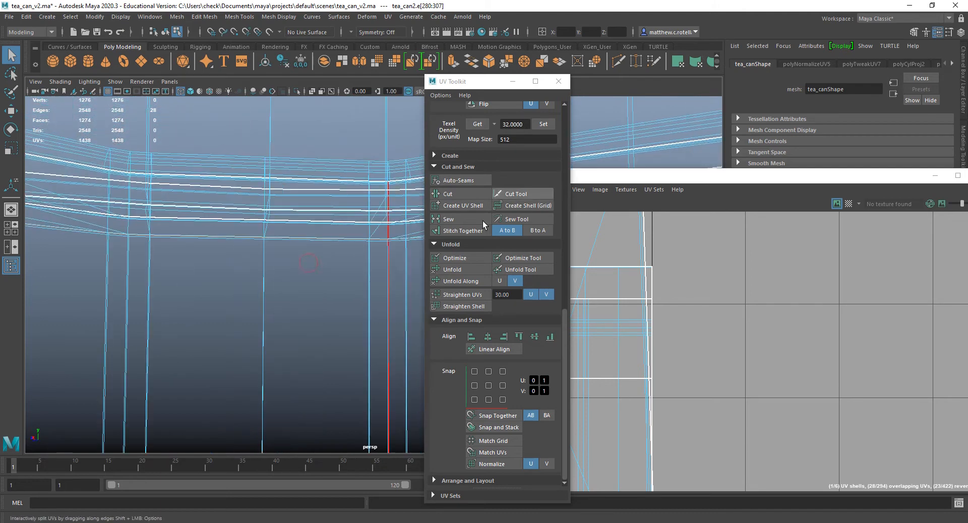
left_click(449, 195)
key("4")
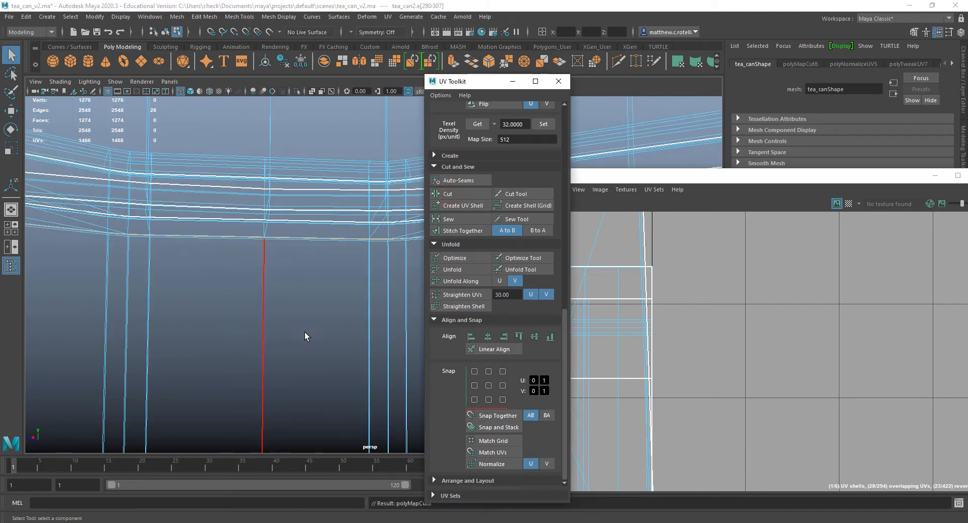
key("5")
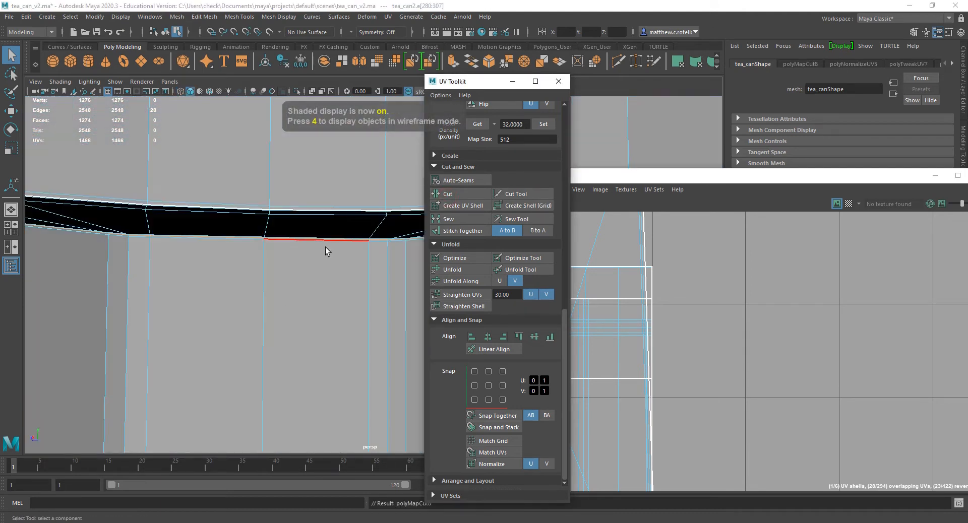
- Select the inner shoulder's UV shell and apply a planar projection fitted to its bounding box along the Y axis
right_click_drag(312, 223, 362, 225)
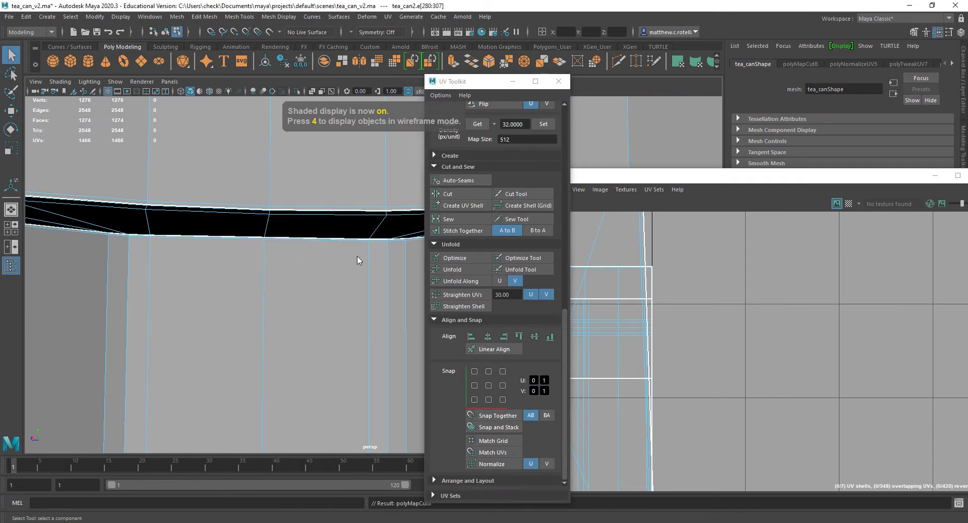
left_click(409, 140)
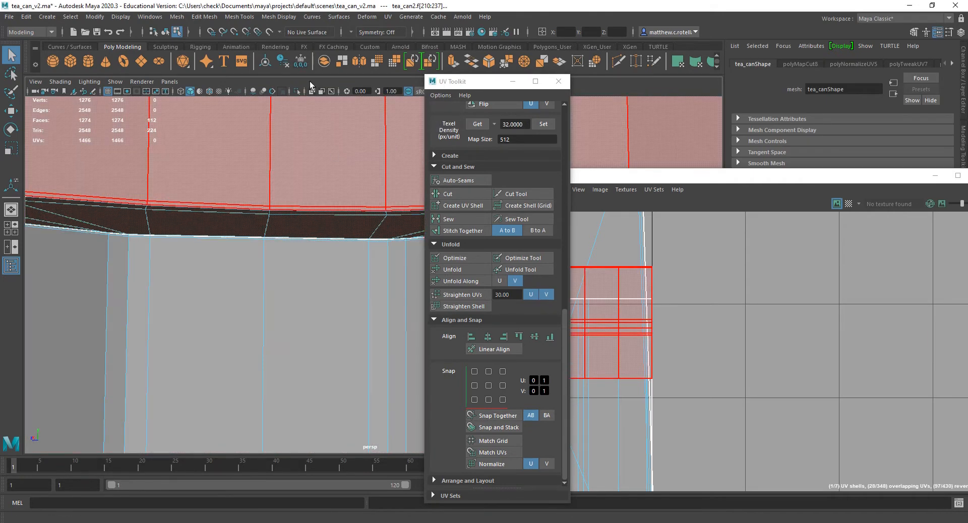
left_click(298, 313)
left_click_drag(298, 313, 309, 232, "alt")
left_click(389, 198)
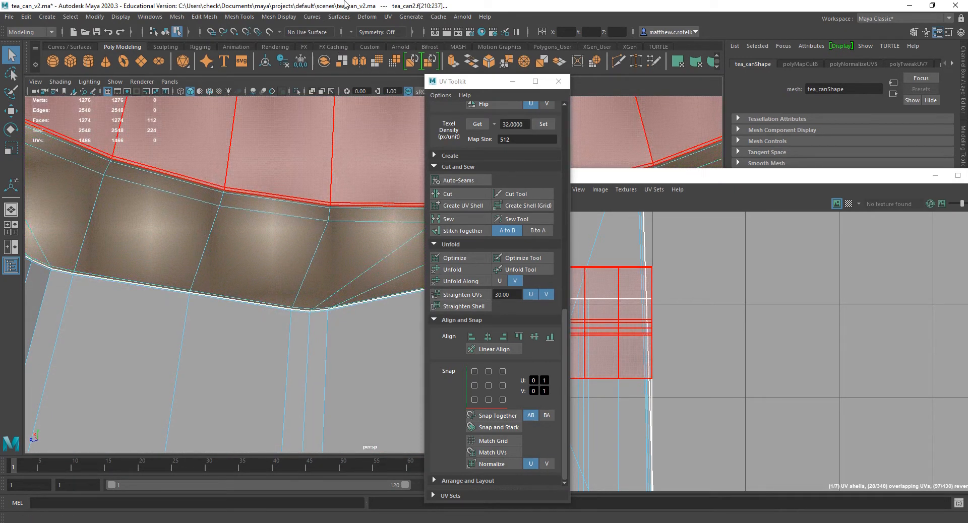
left_click(386, 17)
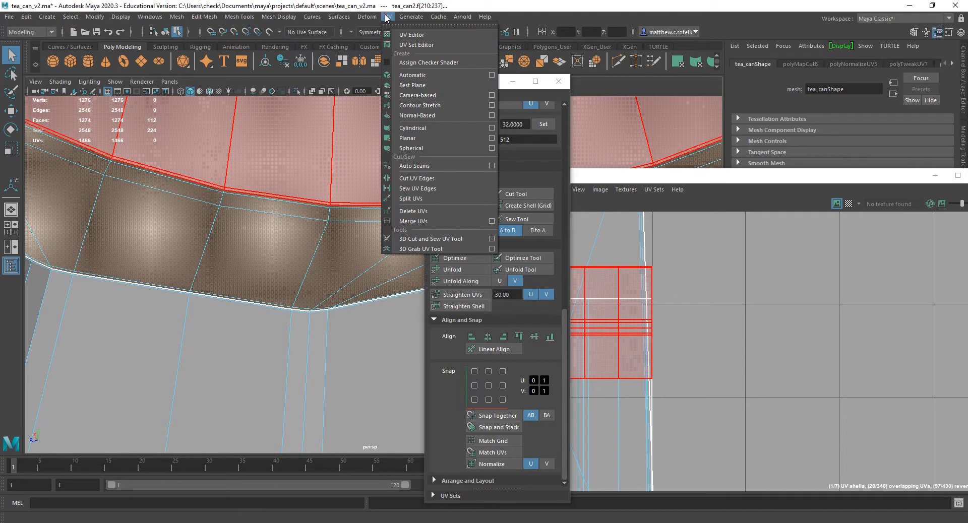
left_click(491, 139)
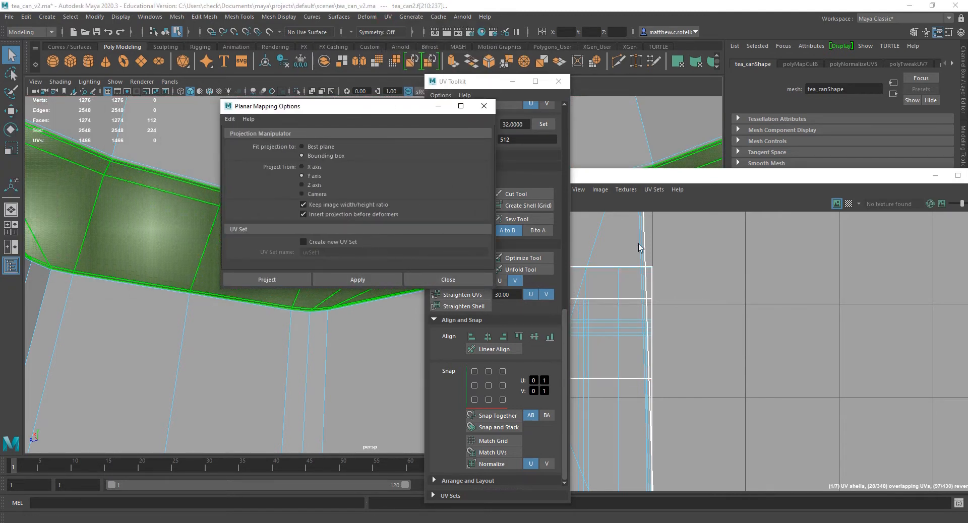
left_click_drag(513, 86, 247, 99)
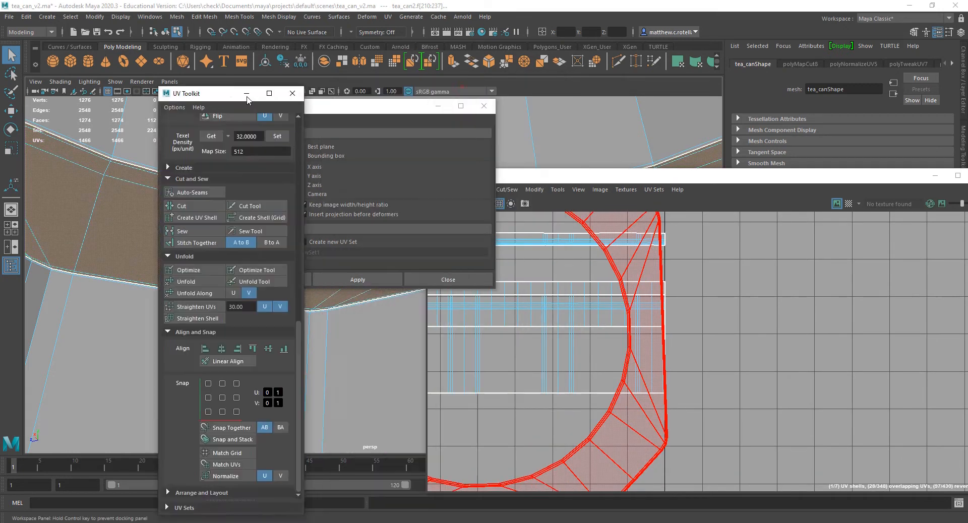
left_click(247, 95)
left_click_drag(568, 180, 623, 118)
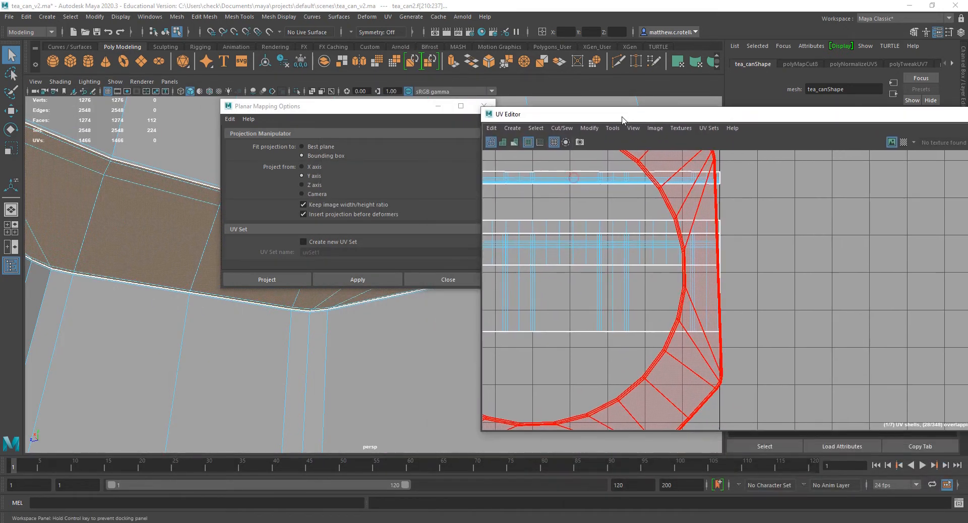
scroll(700, 264, "down", 5)
middle_click_drag(699, 269, 774, 287, "alt")
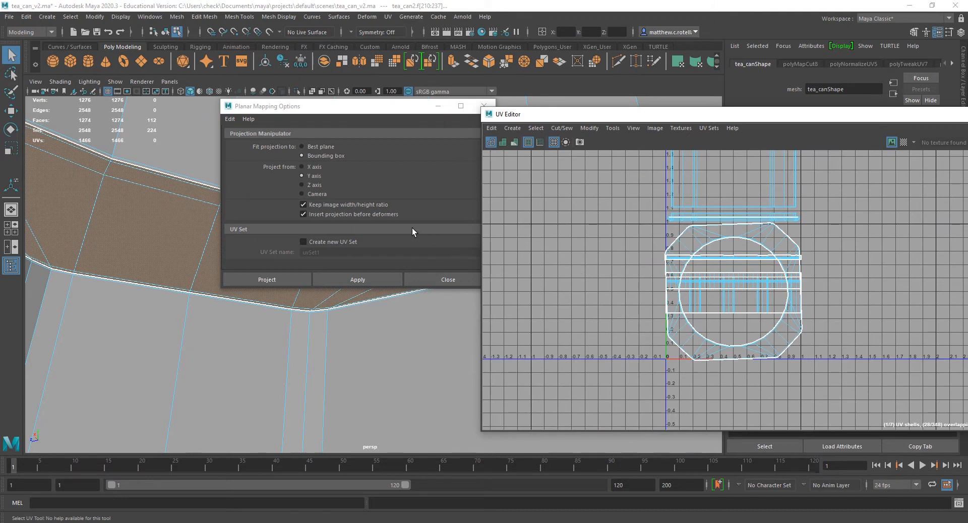
left_click(358, 279)
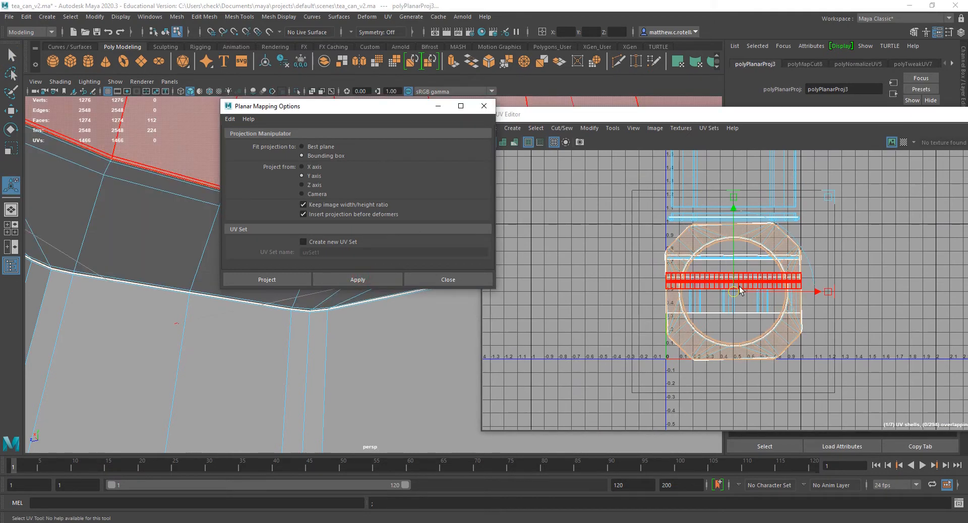
- Select the outer shoulder's UV shell and orient it to straighten its octagonal outline
scroll(732, 301, "up", 3)
scroll(732, 302, "up", 2)
middle_click_drag(647, 235, 663, 309, "alt")
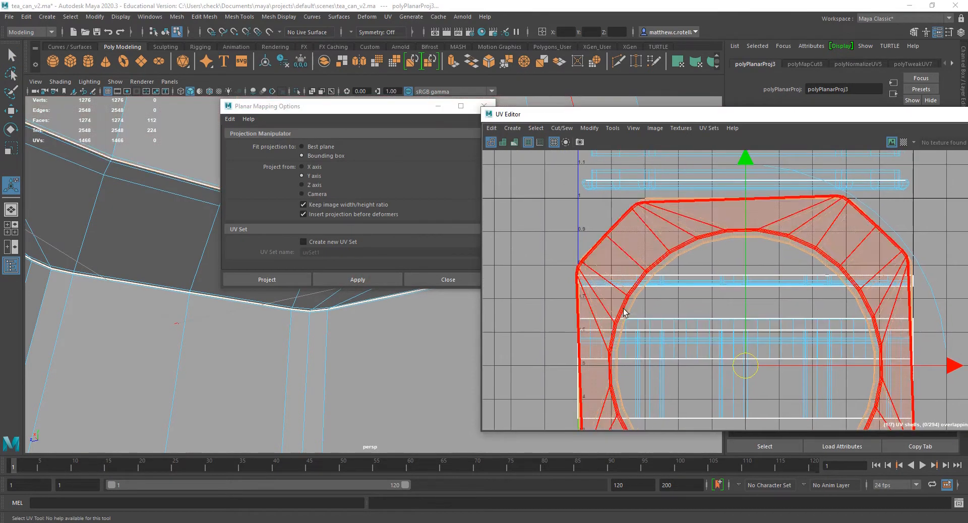
left_click(596, 386)
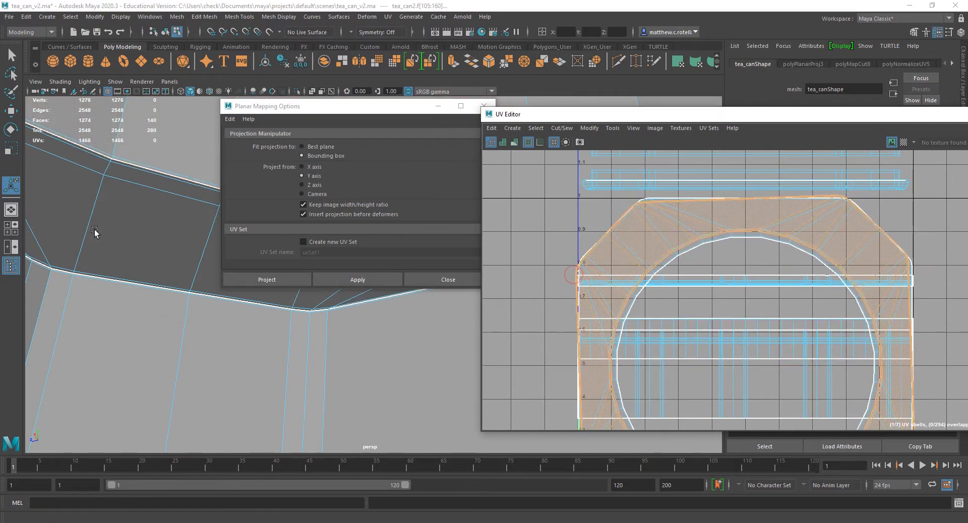
left_click_drag(94, 229, 198, 268, "alt")
scroll(105, 214, "down", 5)
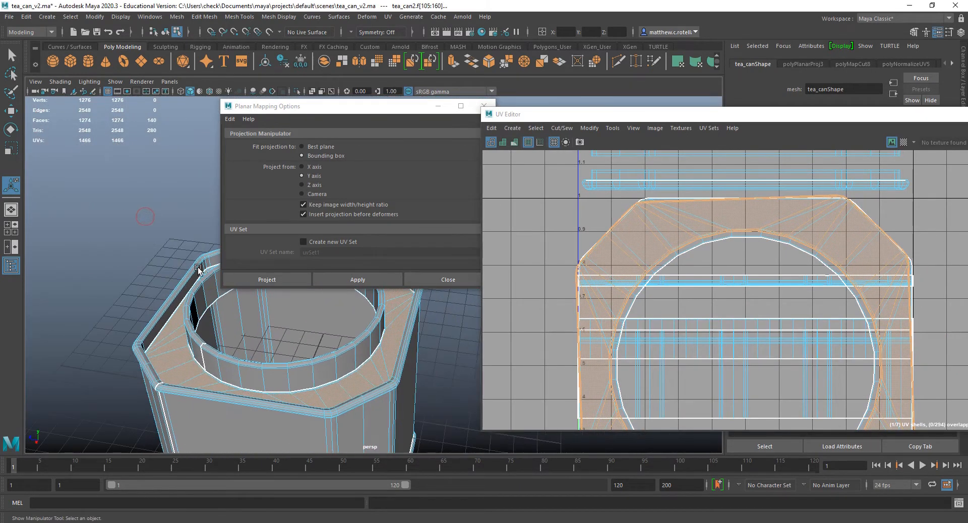
left_click_drag(1, 58, 267, 69)
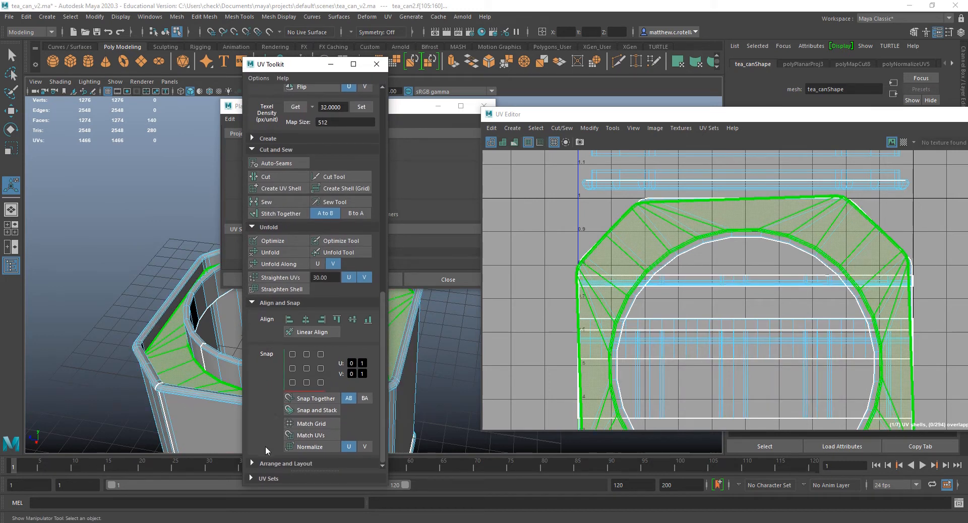
scroll(265, 436, "down", 3)
left_click(266, 396)
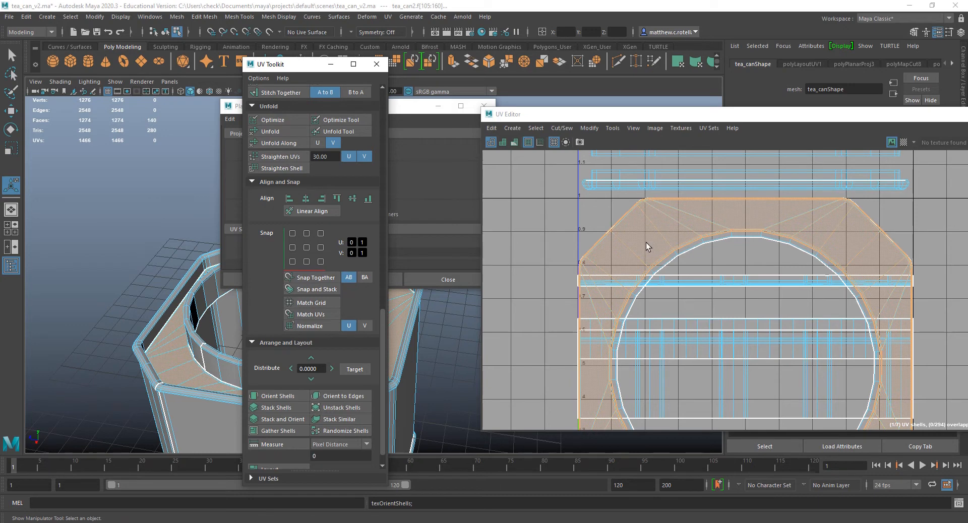
- Close the planar mapping options and orient the inner shoulder's UV shell to match the outer one
scroll(586, 269, "up", 5)
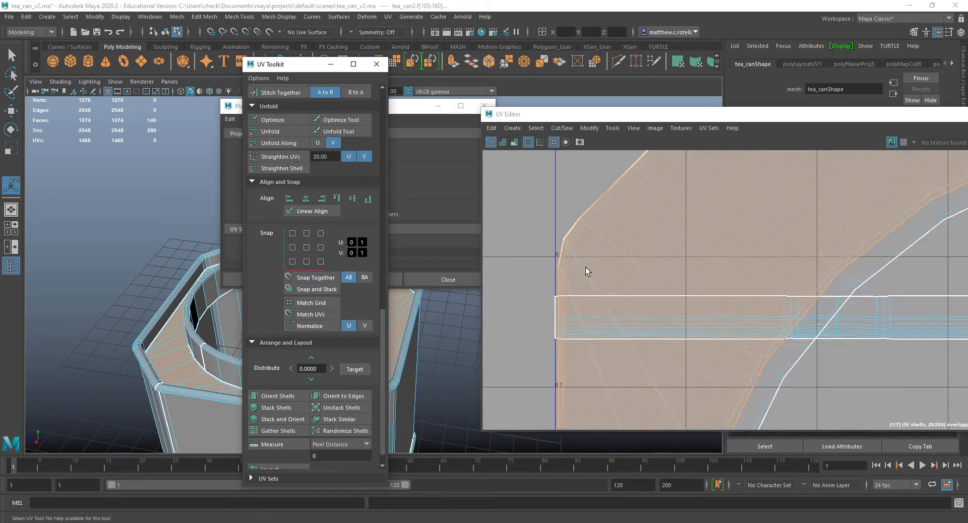
left_click(586, 268)
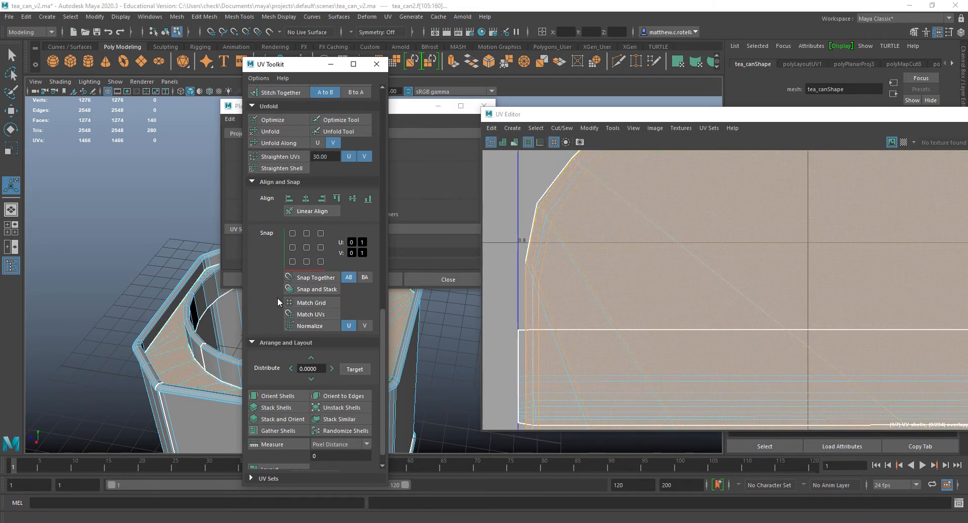
left_click_drag(213, 342, 217, 145, "alt")
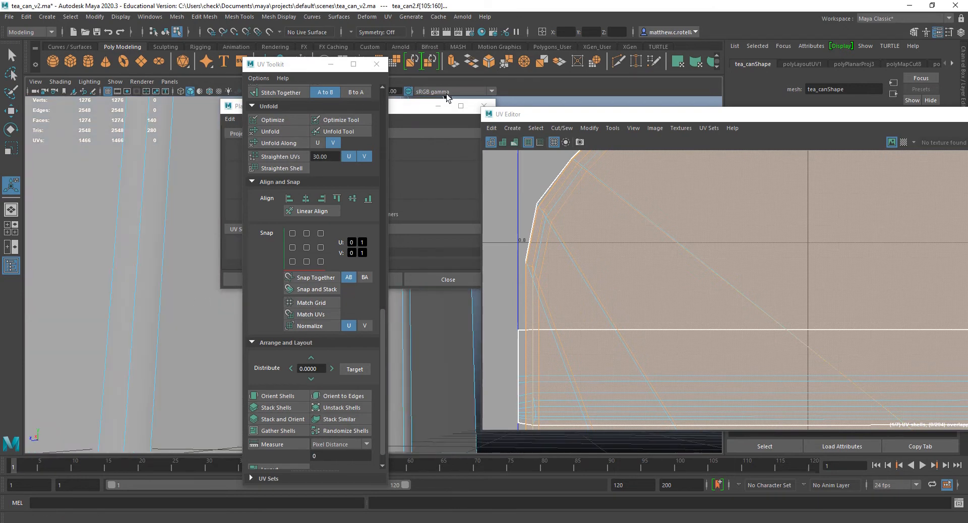
left_click(414, 107)
left_click(484, 106)
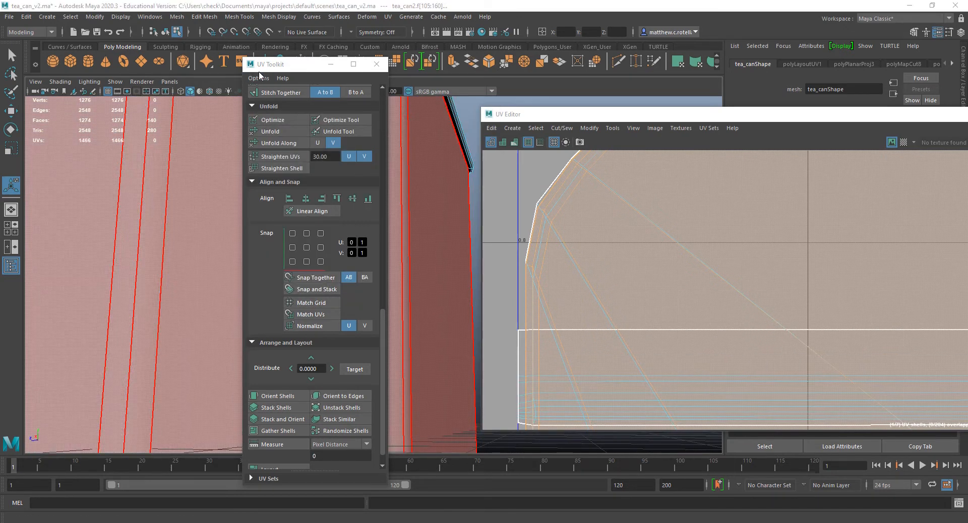
left_click_drag(260, 65, 641, 144)
left_click_drag(225, 173, 237, 335, "alt")
left_click(410, 273)
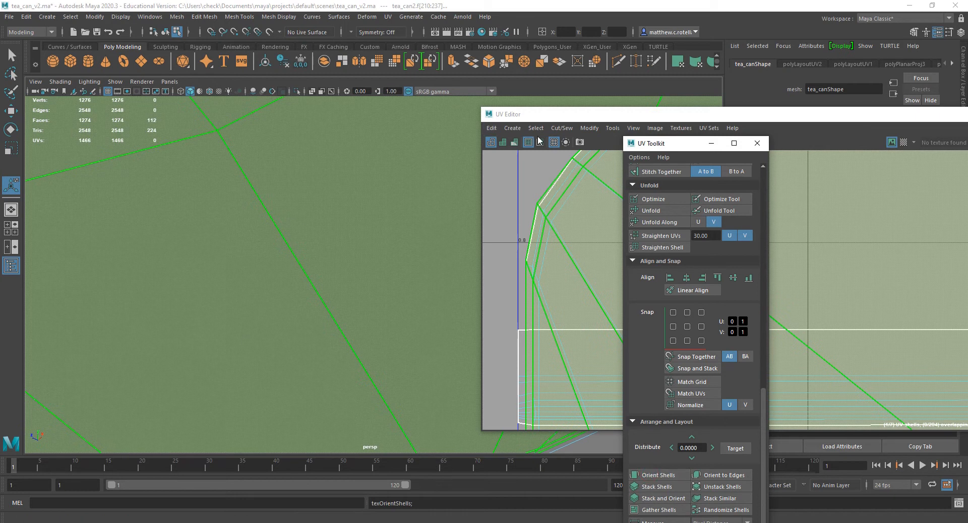
- Switch to edge selection and select the short vertical corner edge at the top of the can's inner wall
left_click_drag(308, 304, 318, 345, "alt")
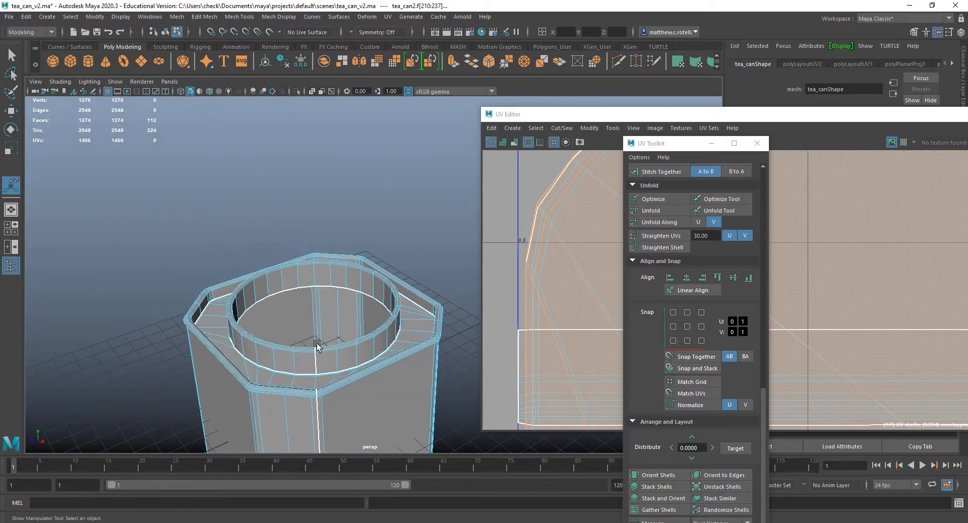
middle_click_drag(317, 345, 445, 400, "alt")
left_click_drag(358, 326, 387, 320, "alt")
middle_click_drag(388, 316, 376, 264, "alt")
scroll(328, 294, "up", 5)
right_click_drag(318, 257, 318, 229)
scroll(298, 316, "up", 3)
middle_click_drag(298, 316, 332, 356, "alt")
left_click_drag(332, 356, 313, 291, "alt")
left_click_drag(278, 244, 336, 190, "alt")
left_click(328, 186)
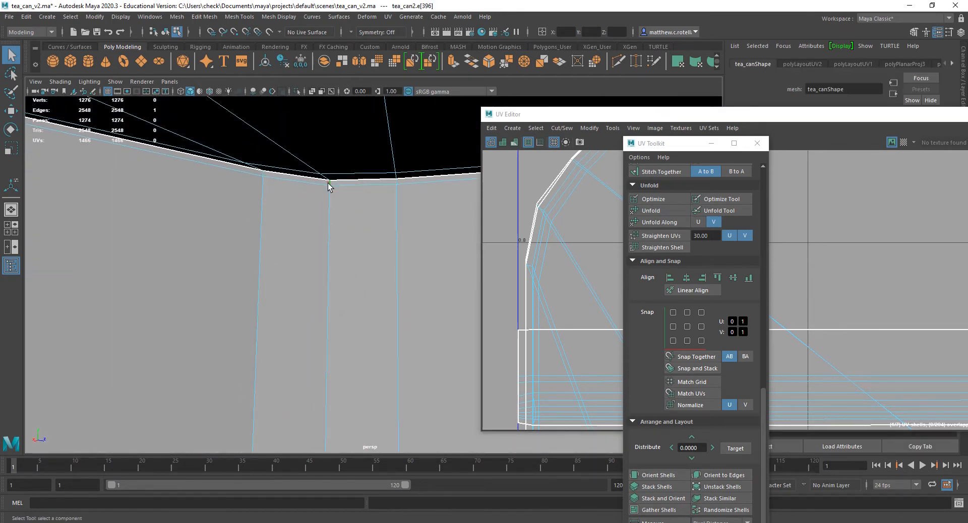
- Add the long vertical edge running down the same inner corner to the selection and cut the UVs along both edges
left_click_drag(340, 305, 258, 208, "alt")
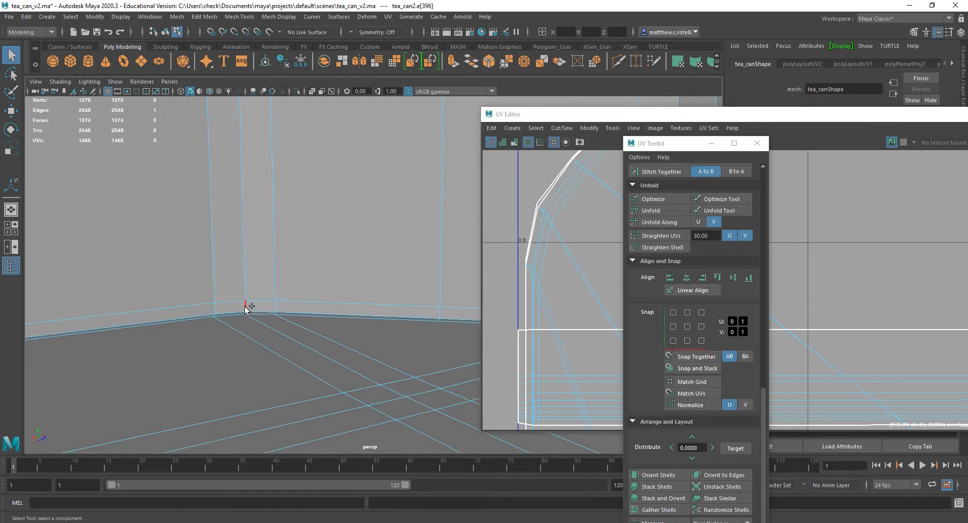
mouse_move(248, 318)
left_mouse_down("alt")
mouse_move(262, 390)
mouse_move(277, 321)
mouse_move(260, 323)
left_mouse_up("alt")
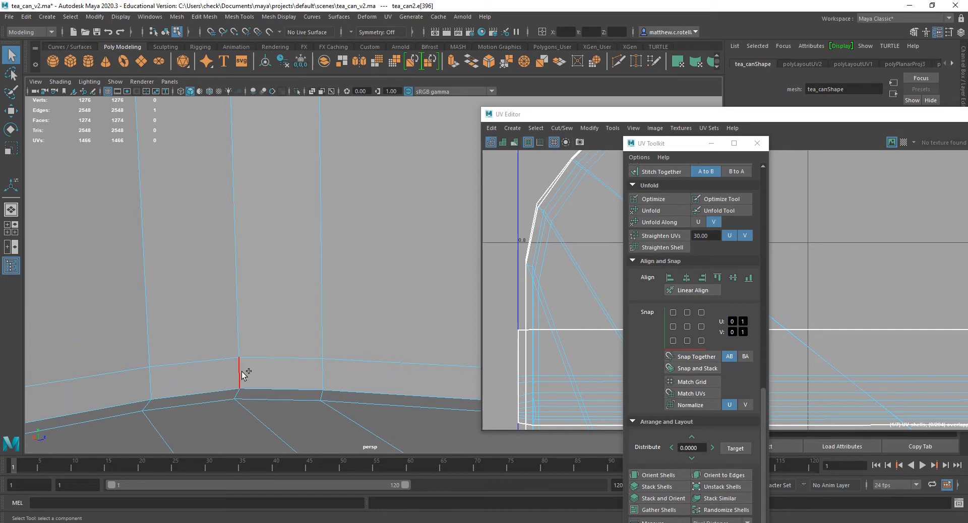
left_click(238, 345, "shift")
left_click_drag(264, 336, 242, 337, "alt")
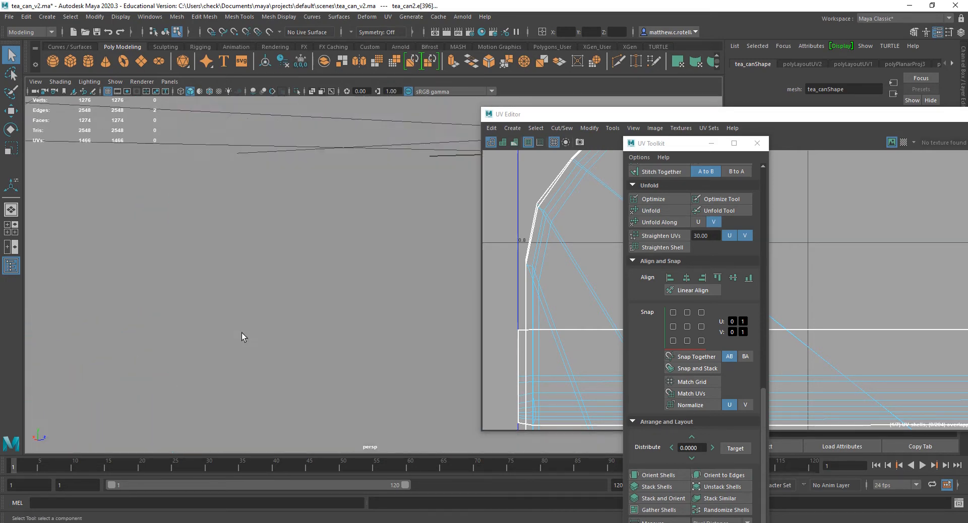
middle_click_drag(241, 333, 308, 273, "alt")
key("f")
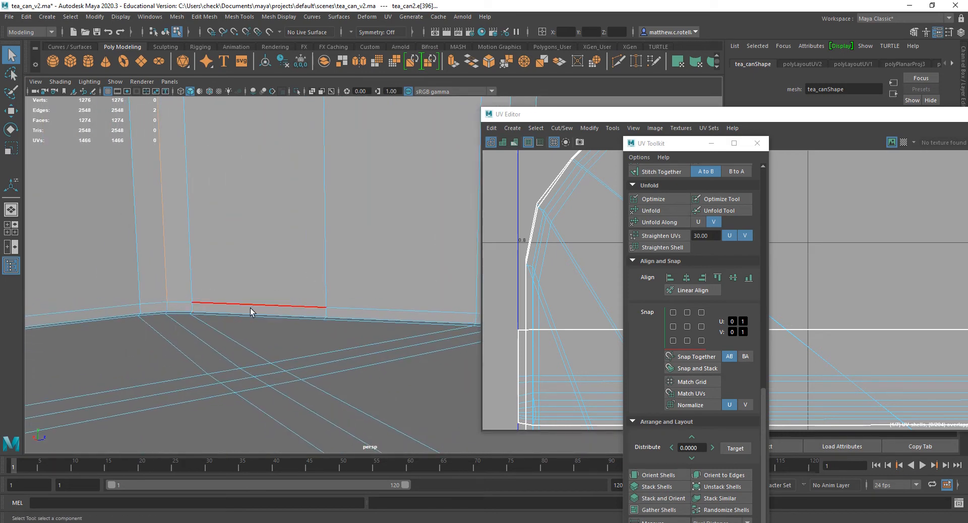
right_click_drag(250, 307, 221, 96, "alt")
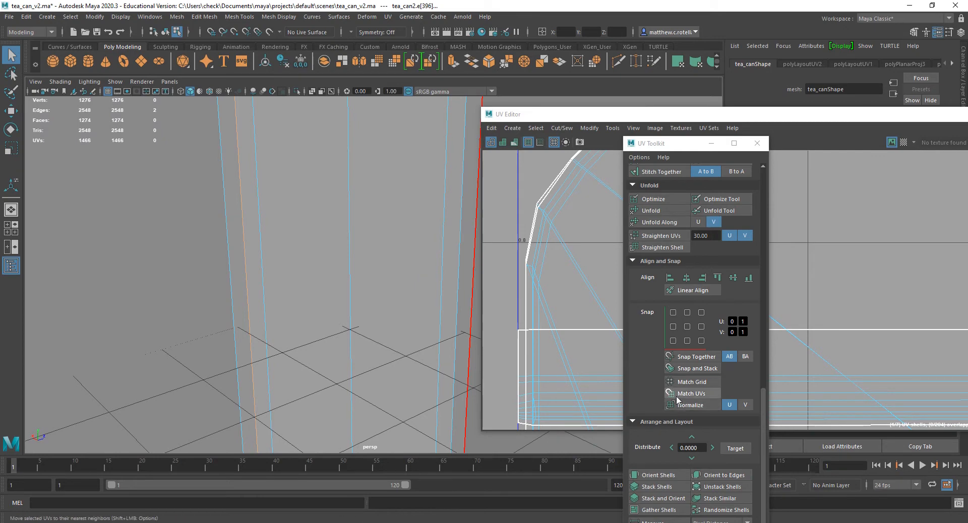
scroll(654, 207, "up", 3)
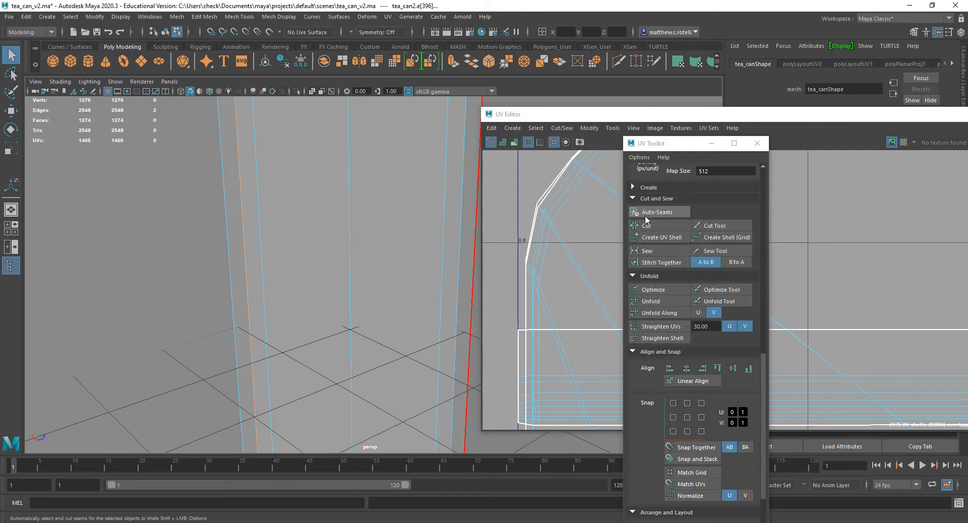
left_click(655, 224)
left_click_drag(325, 373, 304, 307, "alt")
scroll(297, 364, "up", 4)
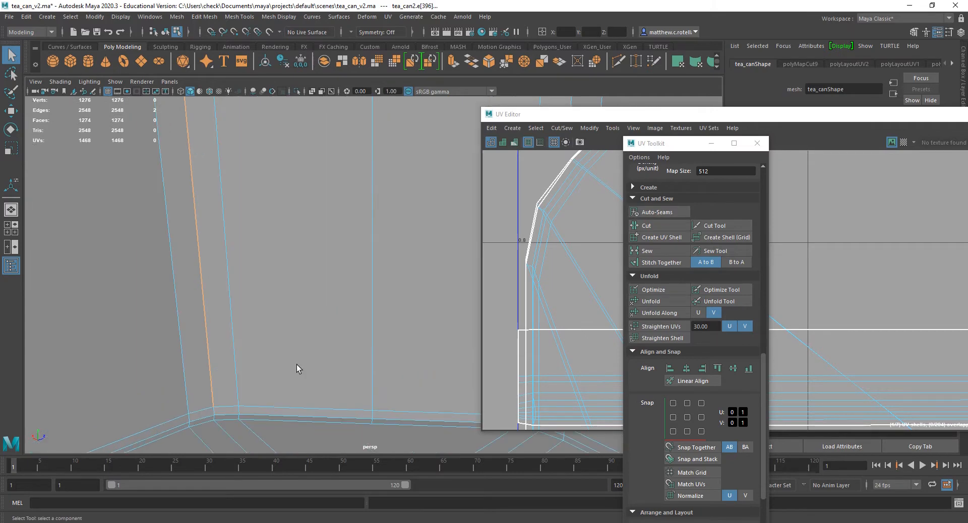
- Select the edge loop around the base of the can's inner wall and cut the UVs along it
right_click_drag(230, 256, 234, 232)
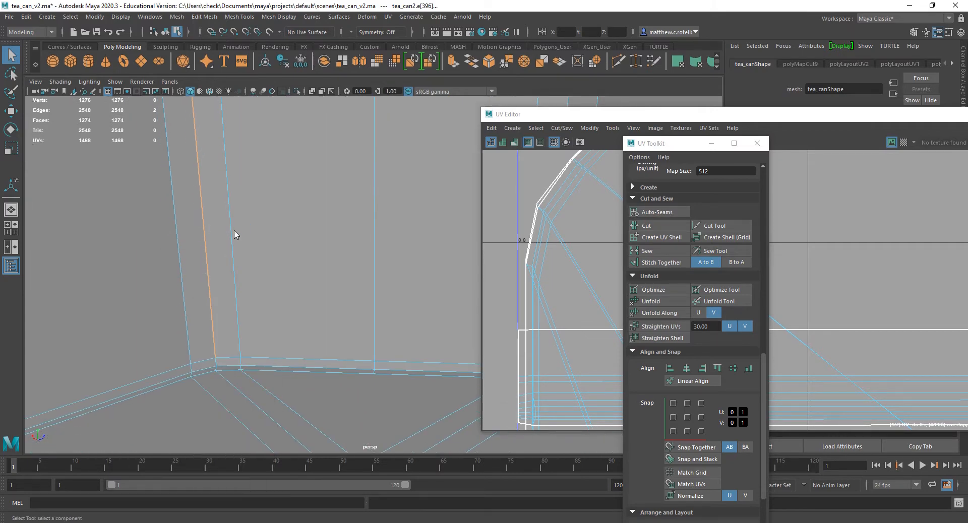
double_click(222, 366)
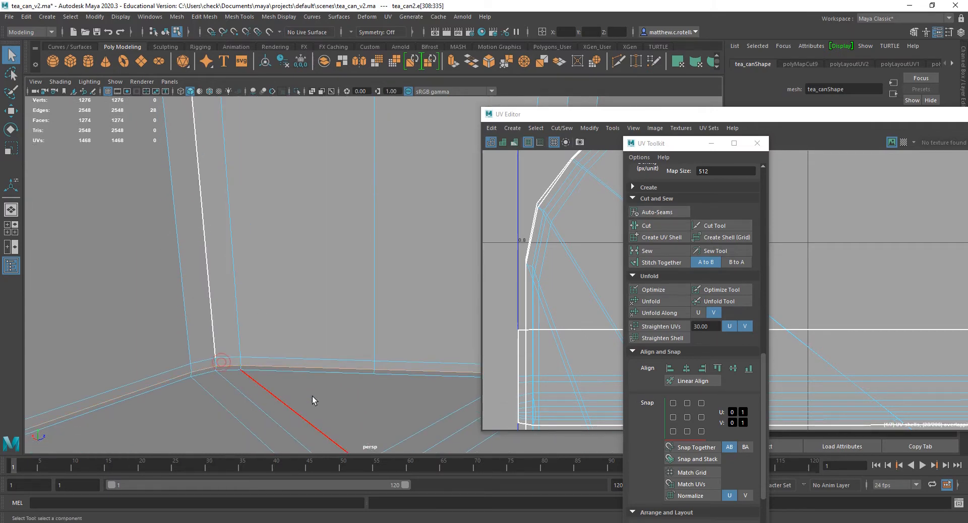
left_click_drag(313, 396, 367, 404, "alt")
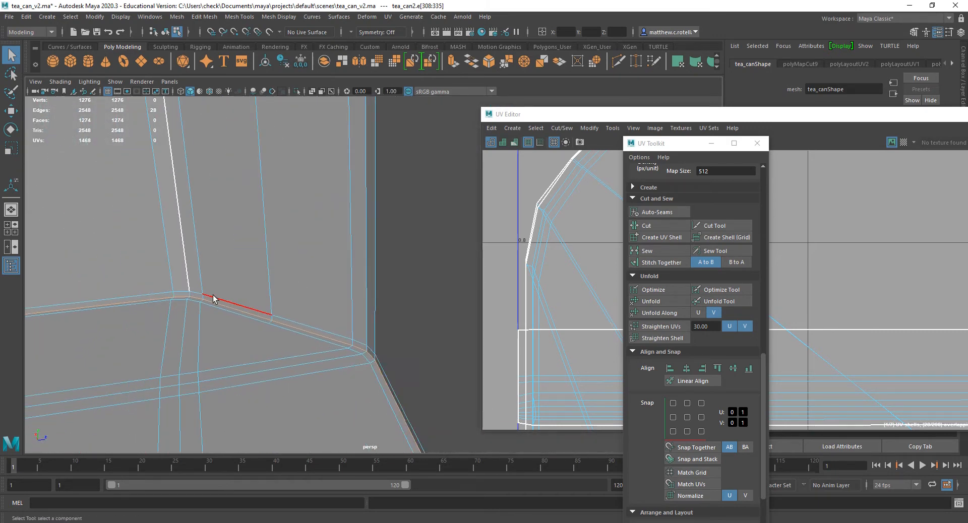
left_click(646, 226)
- Select the inner wall's UV shell, unfold it along U, and normalize it
middle_click_drag(249, 254, 274, 297, "alt")
right_click_drag(290, 210, 341, 211)
left_click(335, 225)
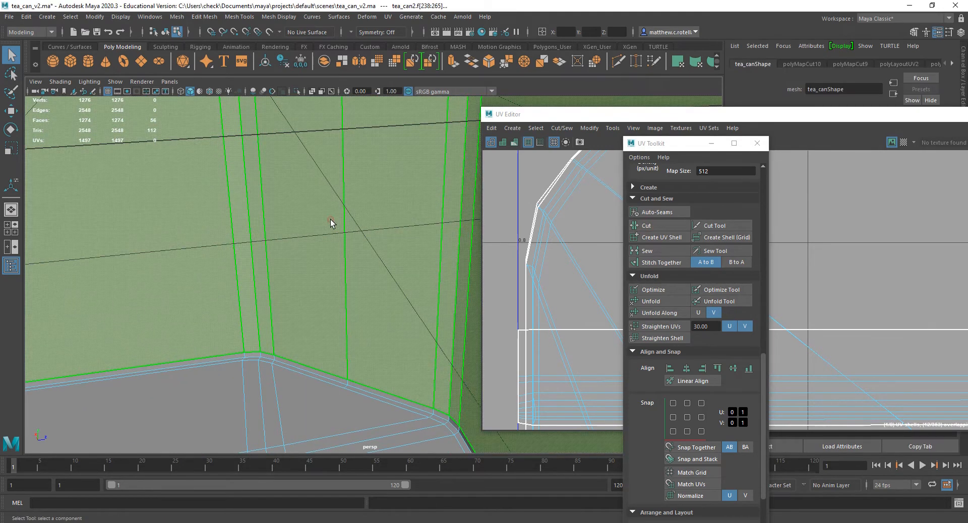
left_click(700, 313)
left_click_drag(573, 114, 237, 98)
scroll(425, 325, "down", 3)
scroll(424, 325, "down", 10)
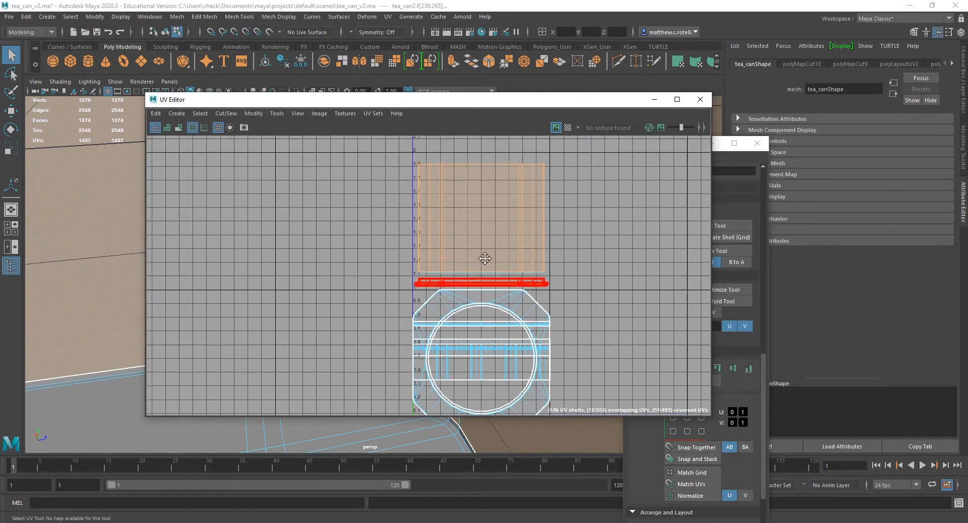
left_click(400, 218)
left_click_drag(461, 101, 331, 88)
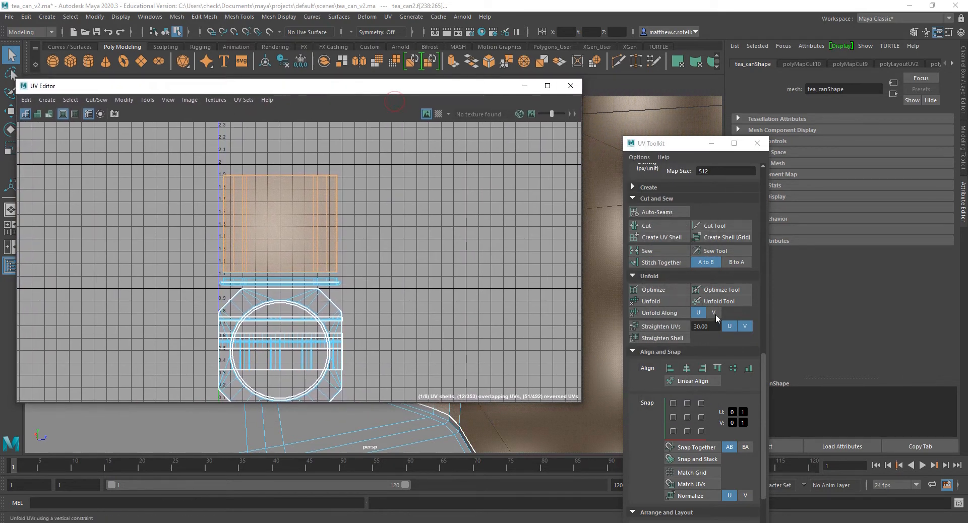
left_click(653, 311)
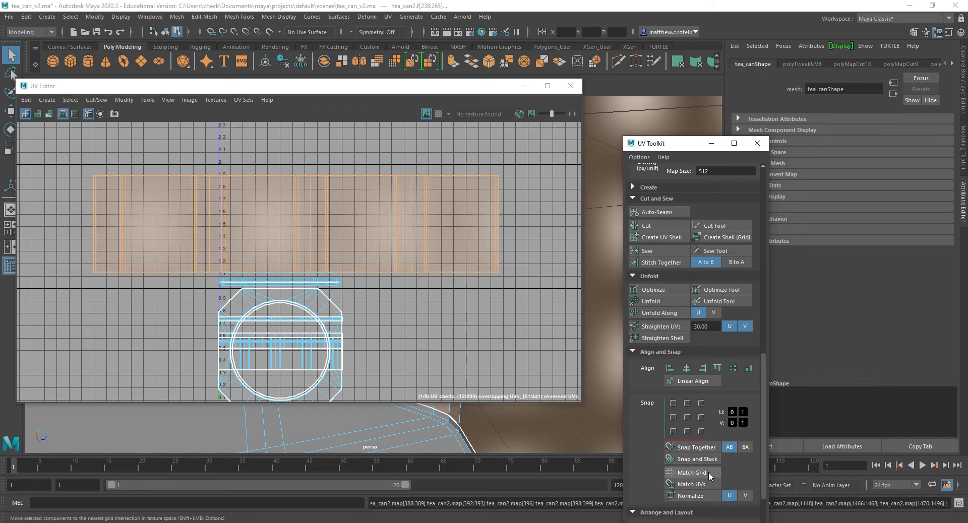
left_click(691, 497)
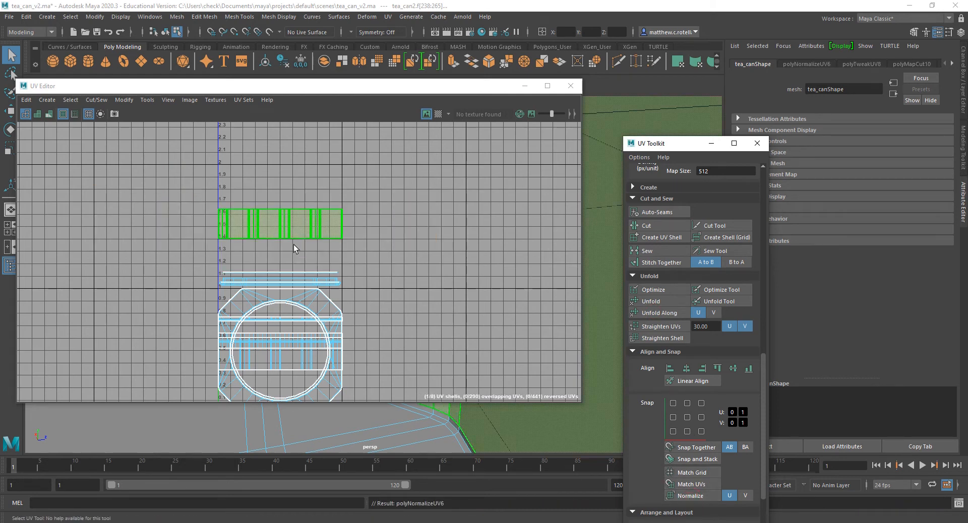
- Display the checker map and inspect the texture distribution across the can's inner walls and floor
left_click(439, 114)
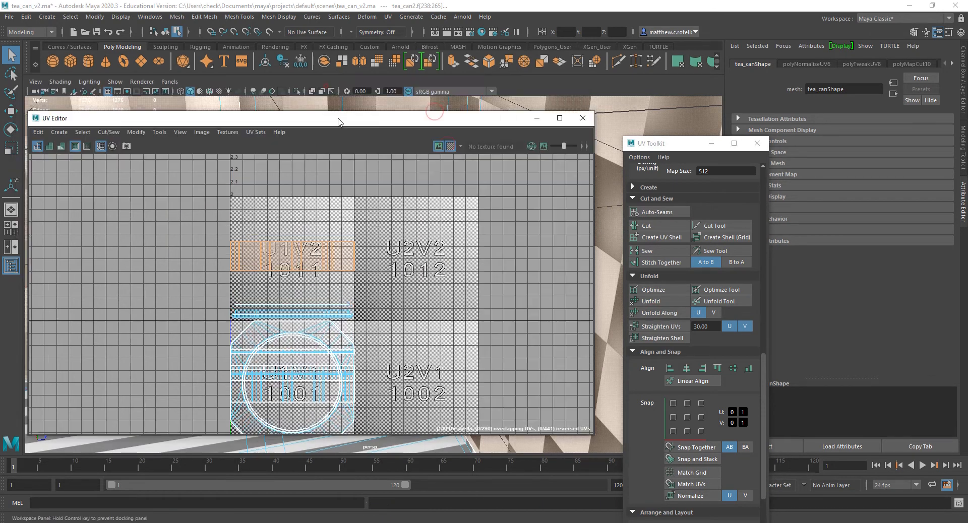
left_click(571, 86)
left_click_drag(443, 286, 465, 262, "alt")
middle_click_drag(466, 263, 427, 463, "alt")
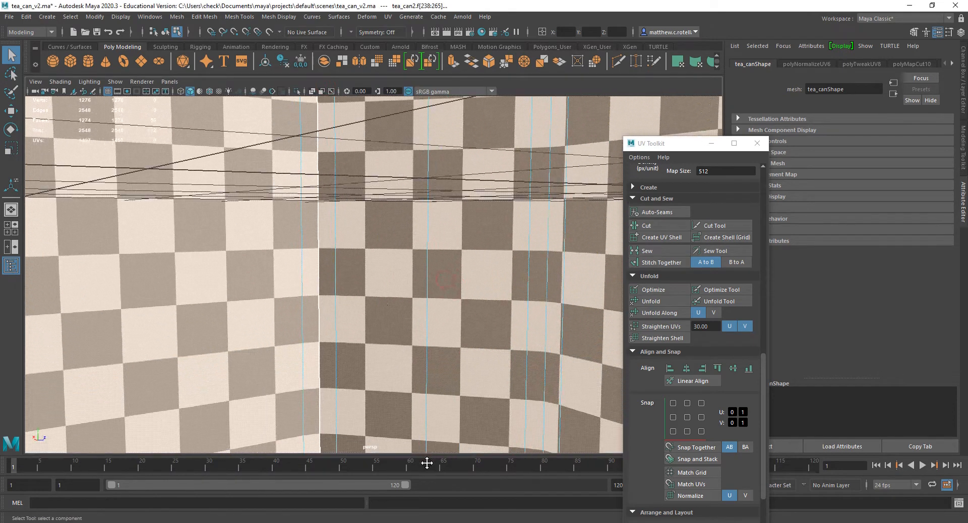
left_click_drag(422, 235, 233, 281, "alt")
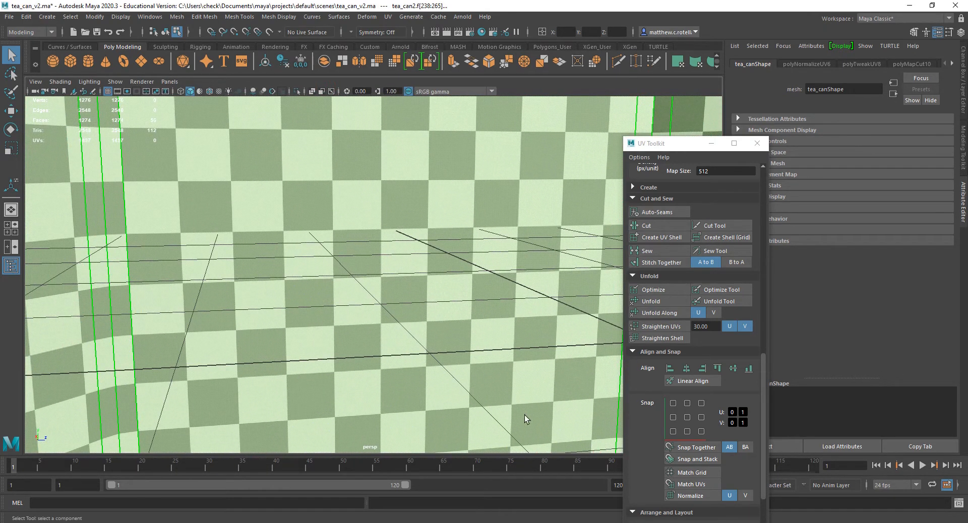
left_click_drag(525, 416, 368, 287, "alt")
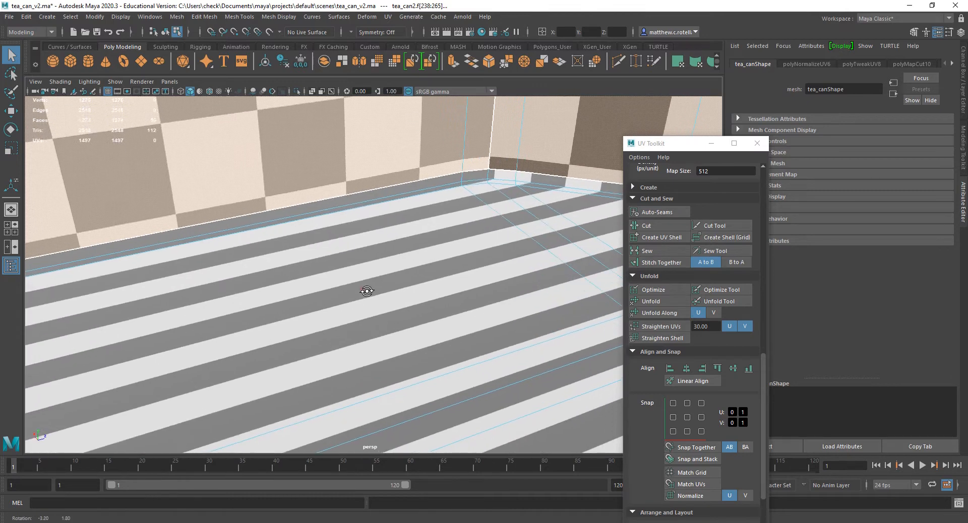
- Select the can's inner floor UV shell and apply a planar mapping projected from the Y axis
left_click(516, 279)
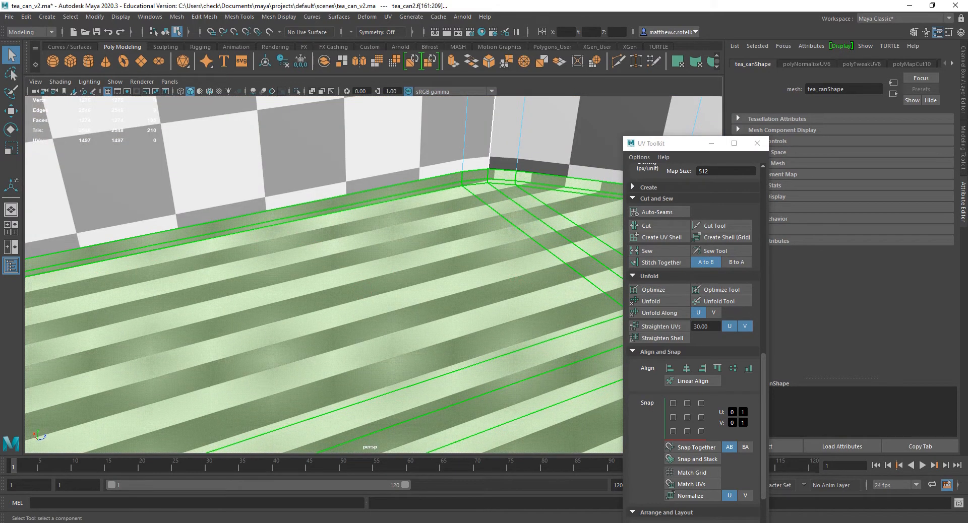
left_click_drag(345, 159, 353, 161)
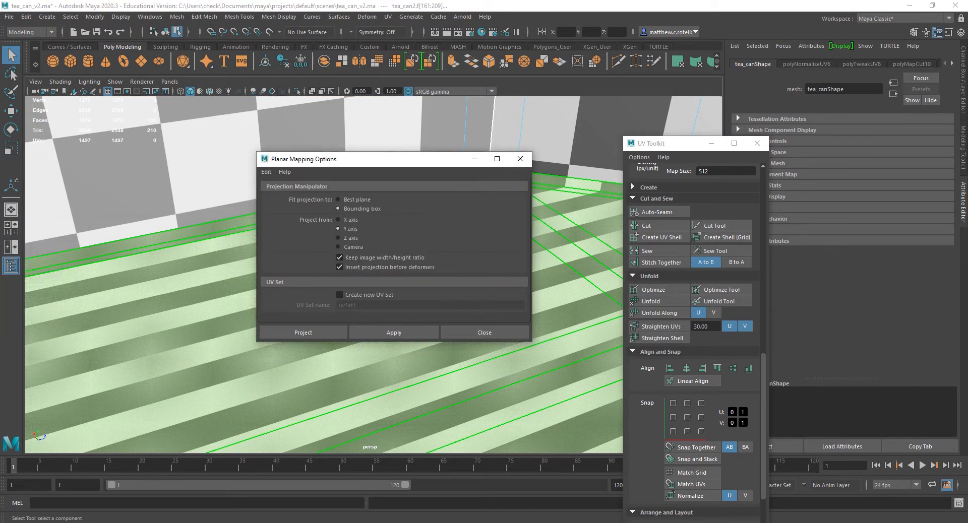
left_click(394, 333)
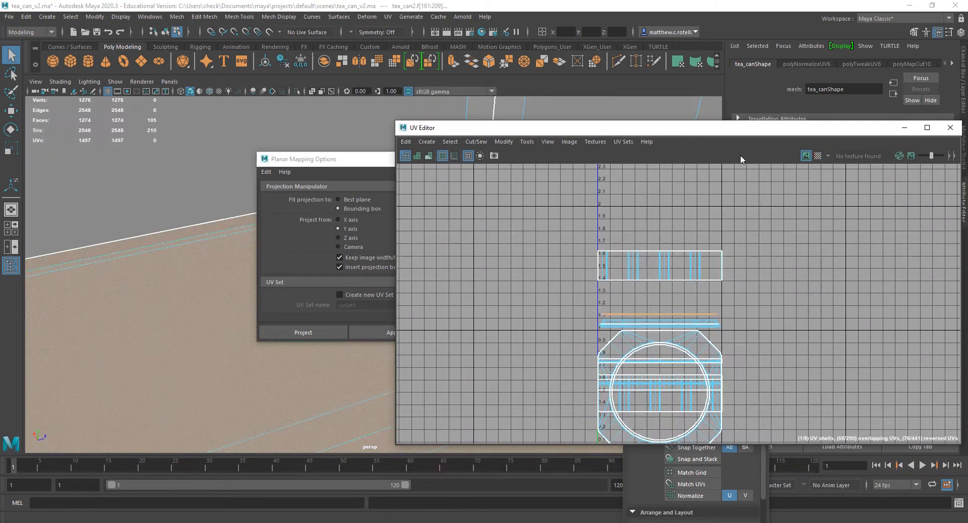
left_click(359, 334)
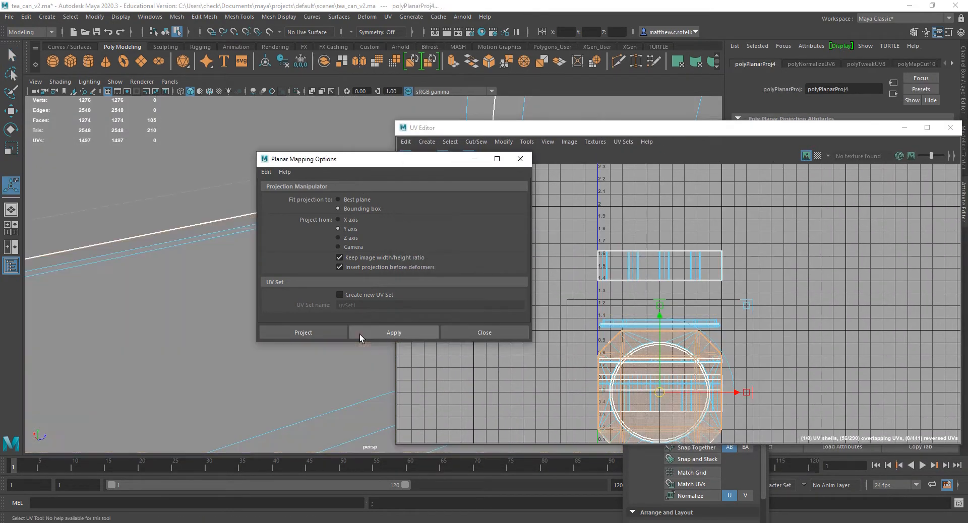
- Select the inner floor's UV shell together with two other shells and unfold them
right_click_drag(133, 242, 222, 256)
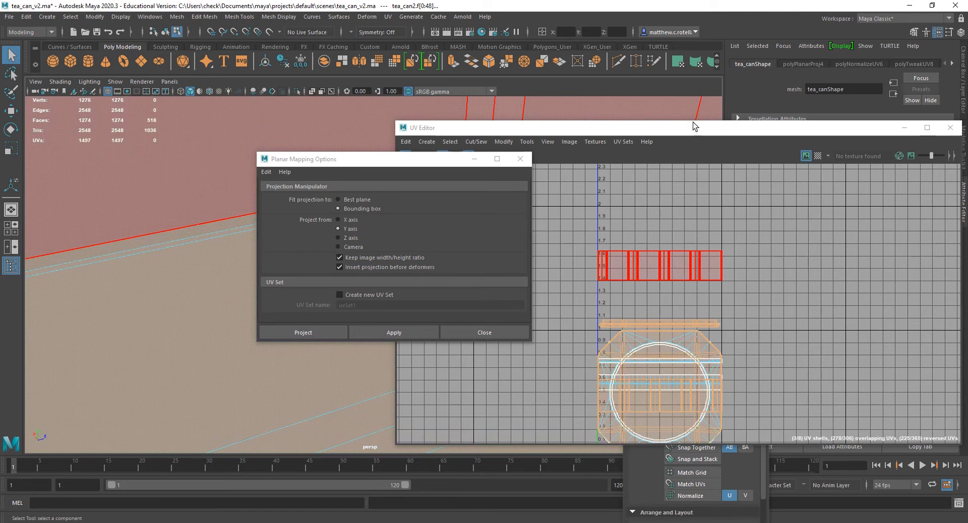
left_click_drag(691, 133, 334, 99)
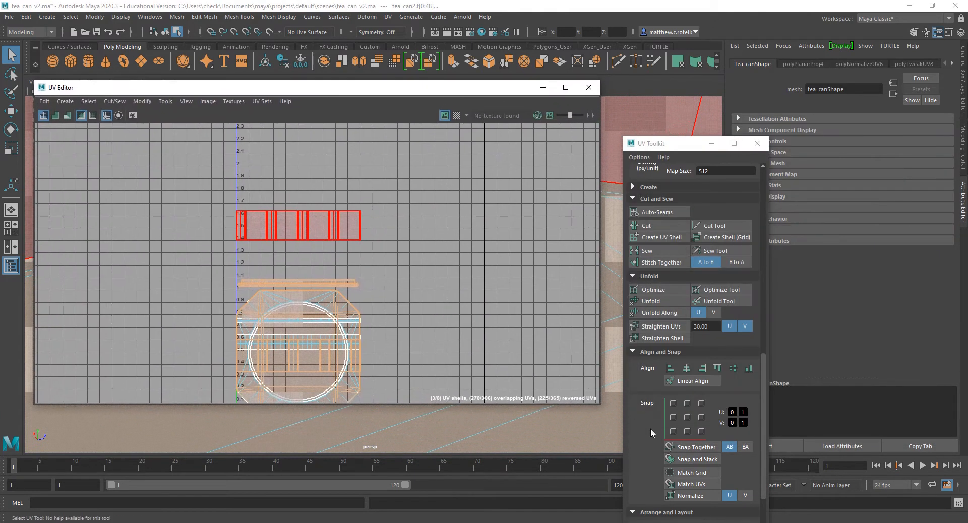
left_click(662, 301)
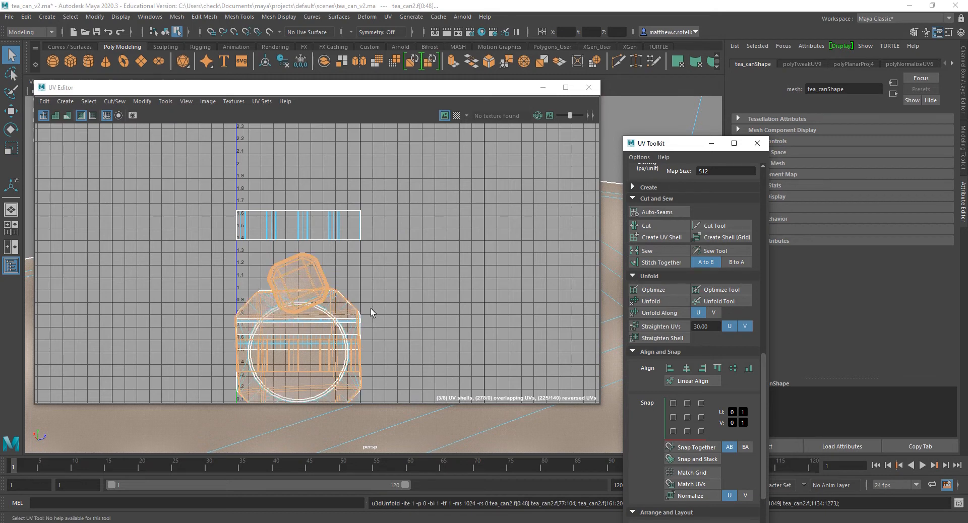
- Select the unfolded shells to identify them, ending with only the can's inner floor shell selected
left_click(299, 283)
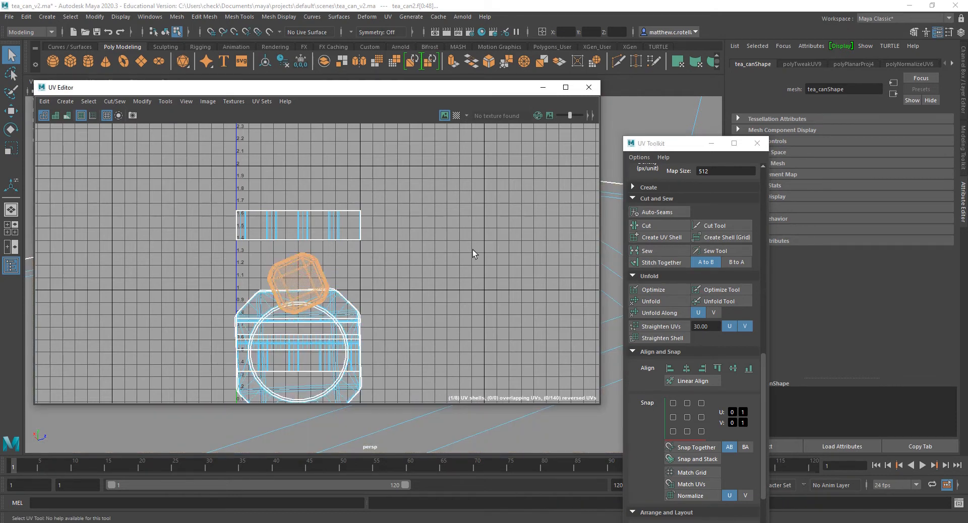
left_click_drag(342, 88, 644, 255)
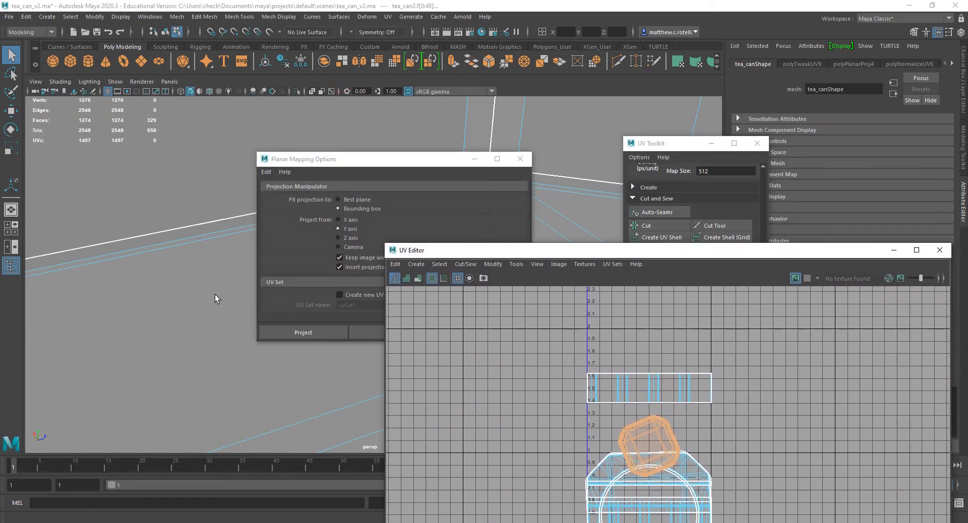
left_click(707, 436, "shift")
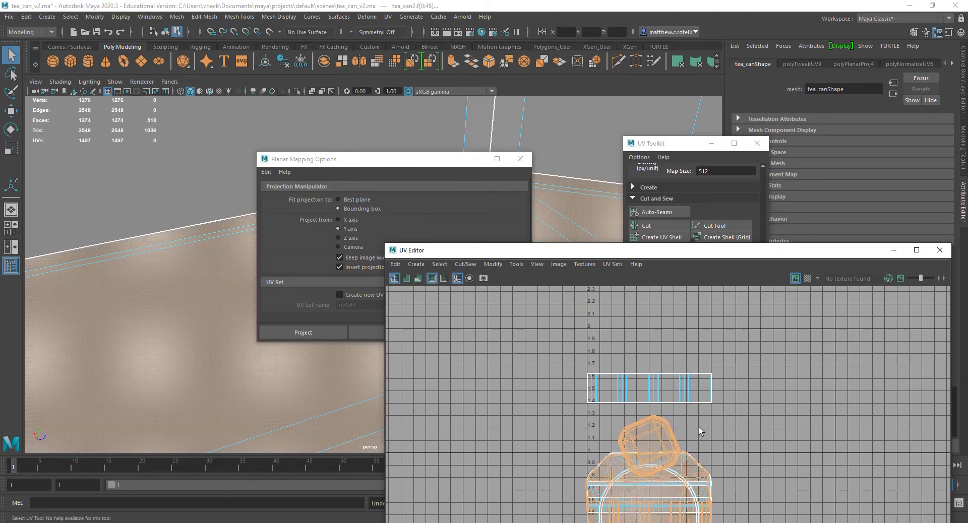
left_click(254, 374)
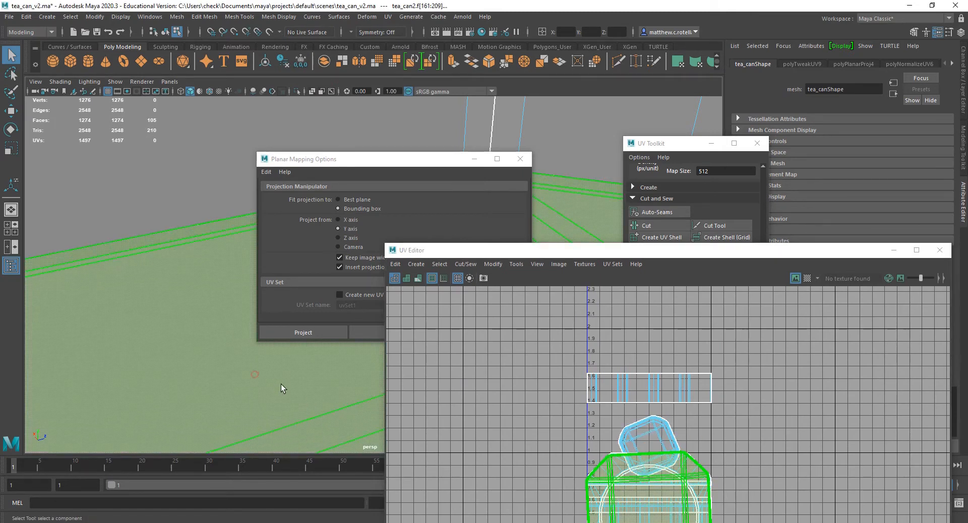
left_click_drag(134, 257, 262, 323, "alt")
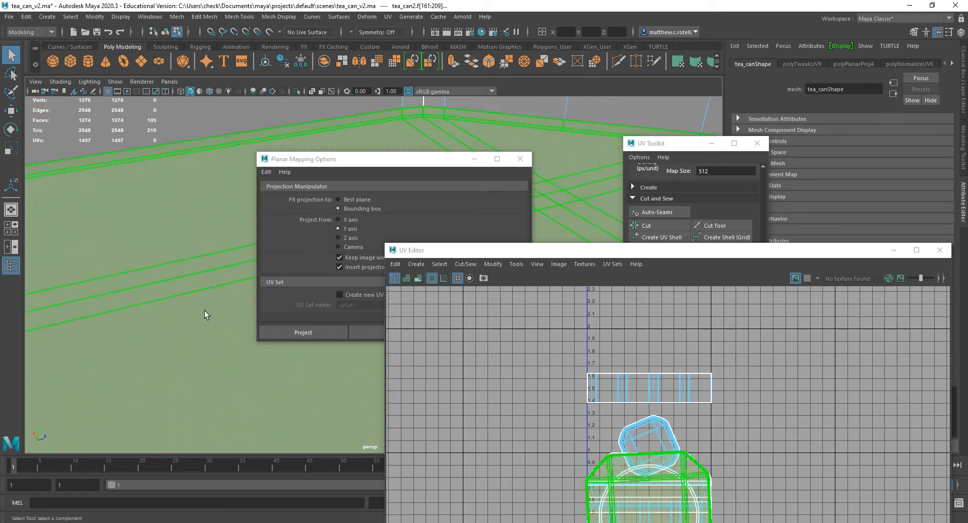
- Unfold the selected octagonal UV shell and orient it to run parallel with the UV axes
left_click(658, 147)
left_click(650, 302)
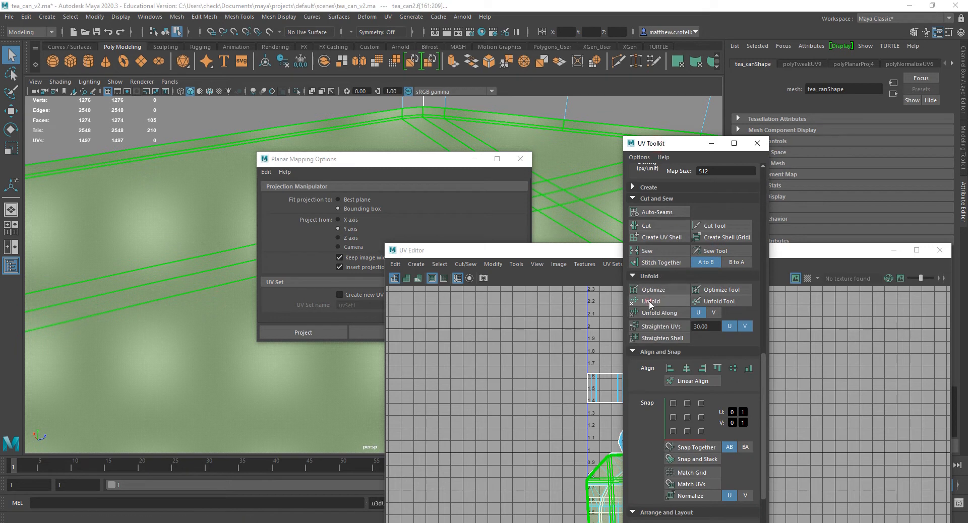
left_click_drag(563, 253, 216, 122)
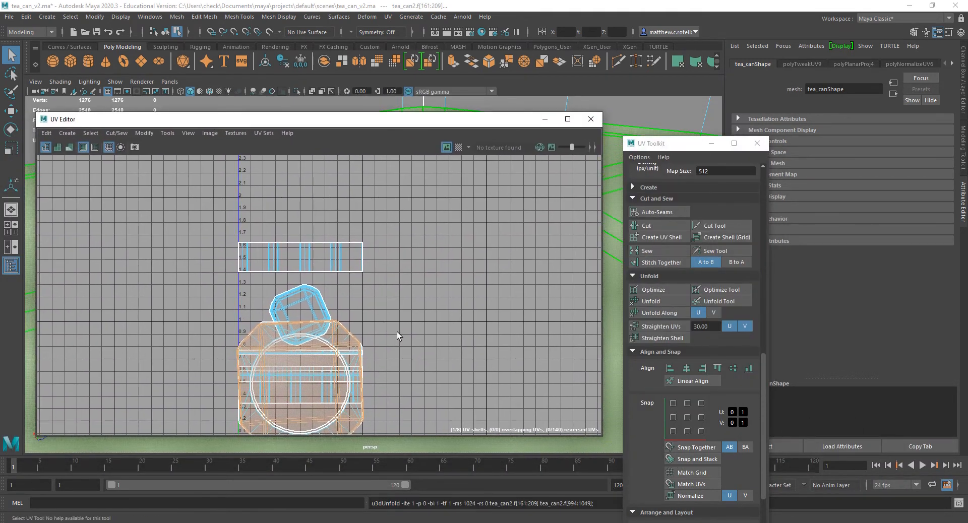
middle_click_drag(395, 341, 406, 253, "alt")
scroll(401, 268, "up", 3)
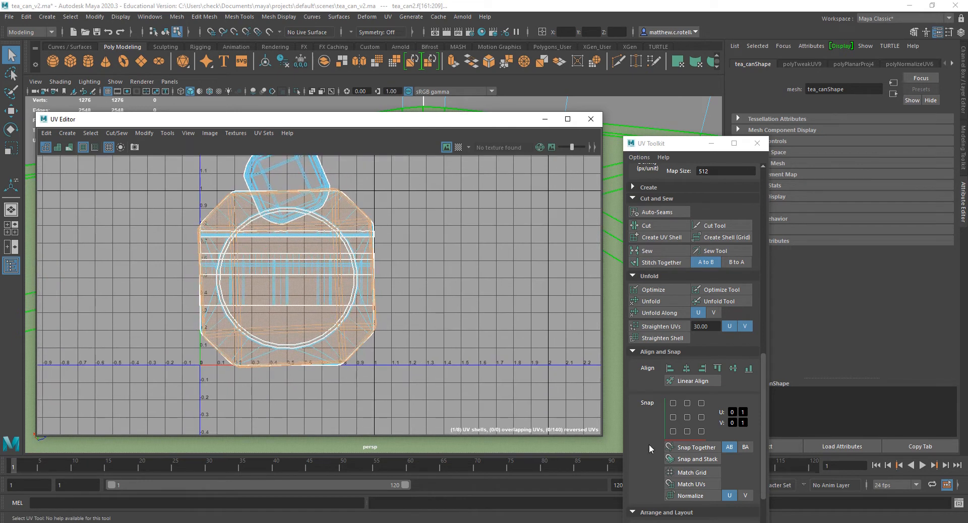
scroll(654, 473, "down", 3)
left_click(649, 475)
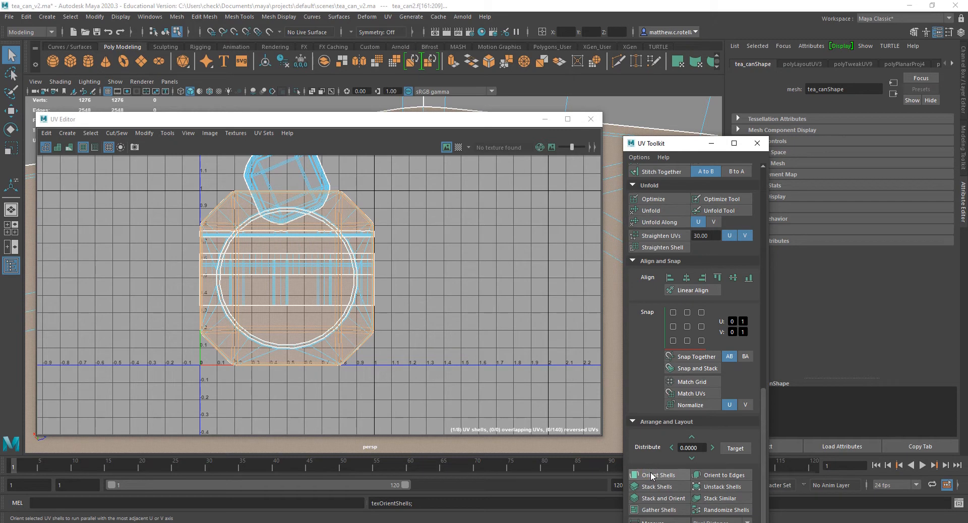
- Normalize the octagonal shell, add the overlapping ring-shaped shell to the selection and normalize them together
left_click(690, 405)
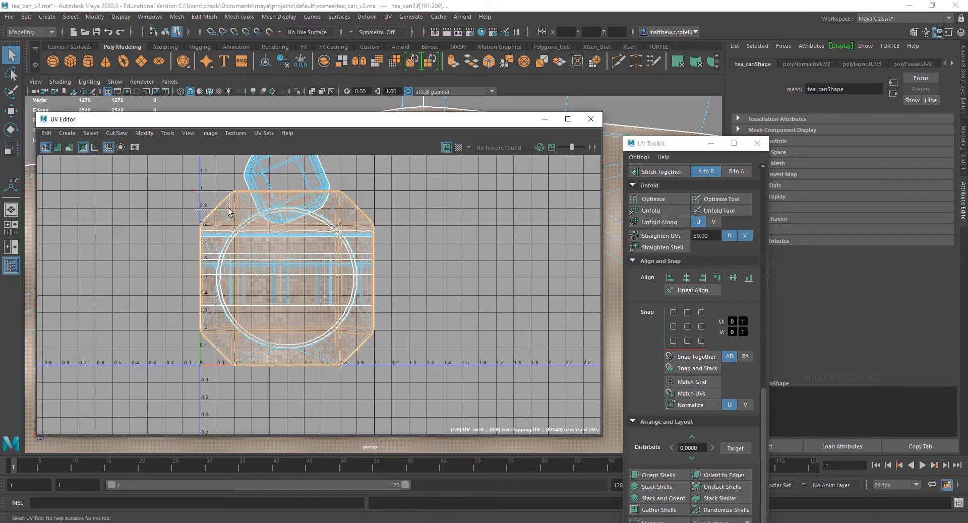
left_click(228, 208, "shift")
left_click(696, 405)
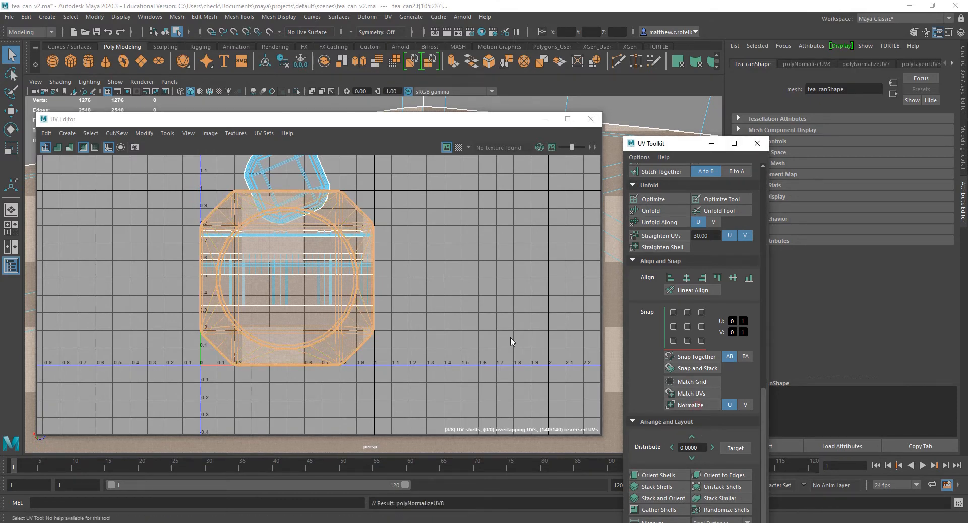
scroll(387, 241, "up", 3)
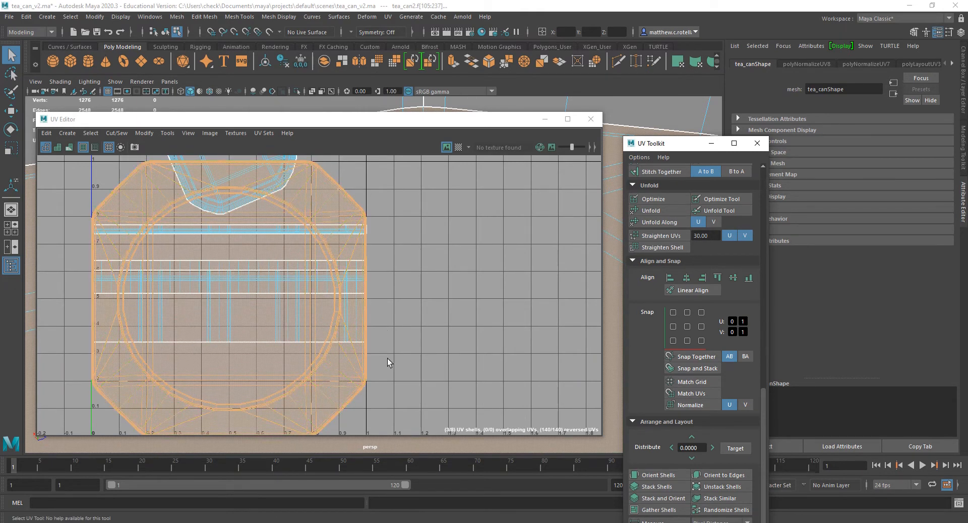
- Clear the UV Editor and planar mapping options from view and select the edge crossing the can's bottom rim at the body's vertical corner seam
left_click(367, 125)
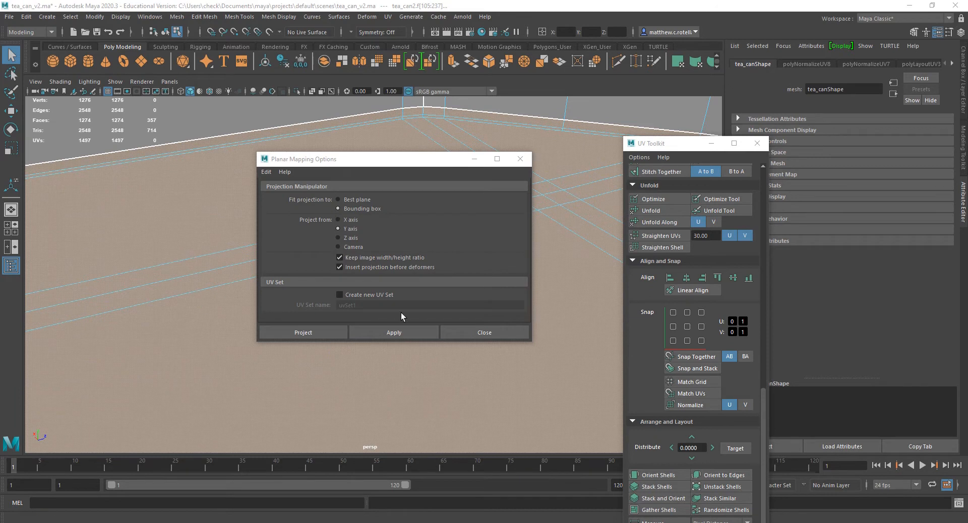
left_click(397, 160)
key("f")
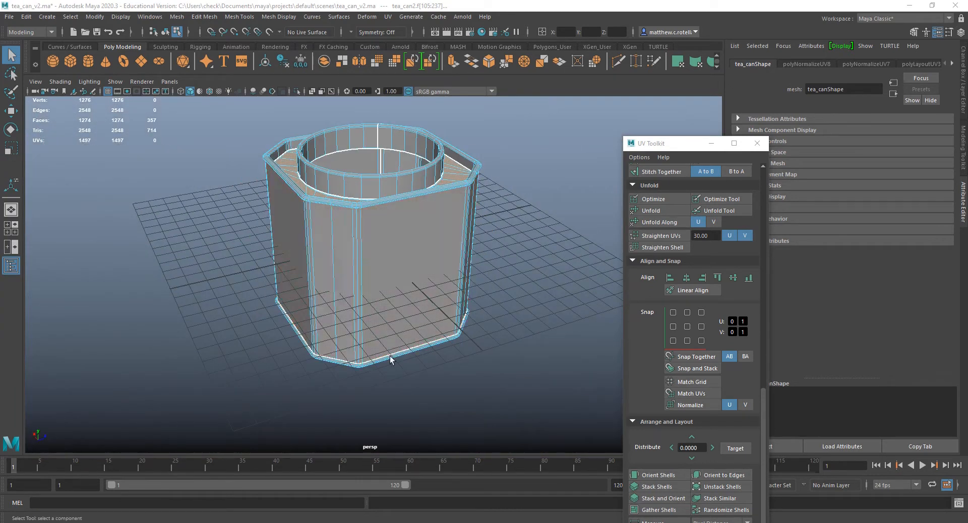
left_click_drag(437, 388, 367, 279, "alt")
scroll(346, 205, "up", 4)
scroll(371, 303, "up", 5)
mouse_move(346, 205)
middle_mouse_down("alt")
mouse_move(371, 304)
mouse_move(338, 211)
middle_mouse_up("alt")
scroll(362, 250, "up", 4)
middle_click_drag(362, 249, 373, 283, "alt")
left_click_drag(373, 283, 376, 309, "alt")
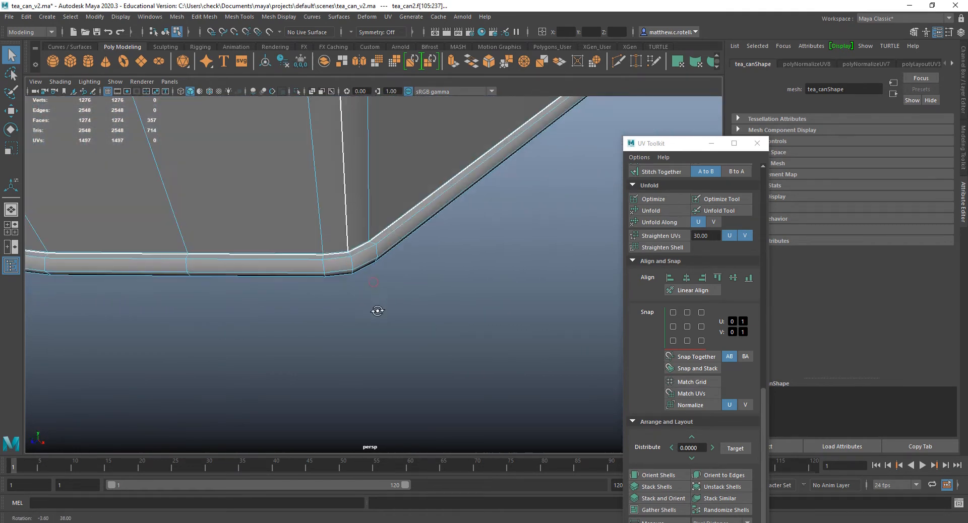
right_click_drag(366, 253, 351, 221)
left_click_drag(443, 296, 388, 278, "alt")
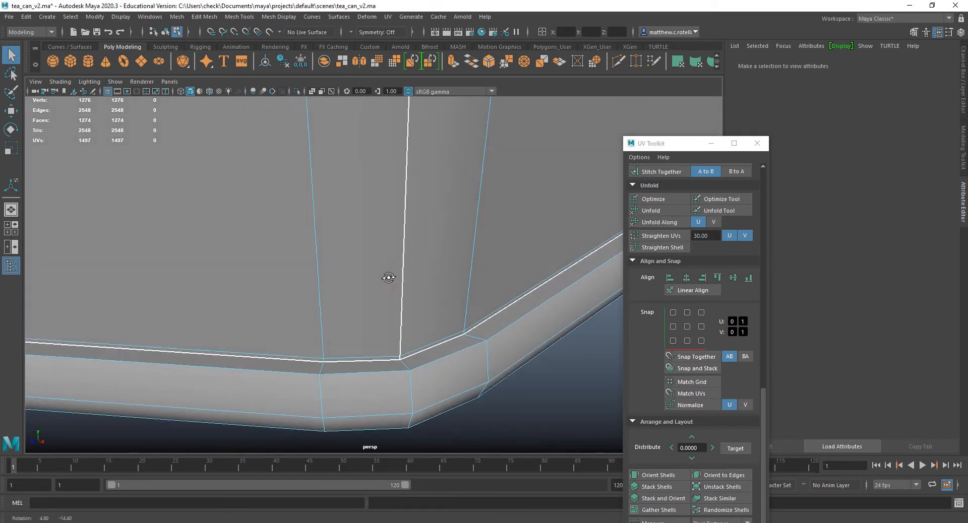
left_click(407, 370)
left_click_drag(443, 406, 424, 196, "alt")
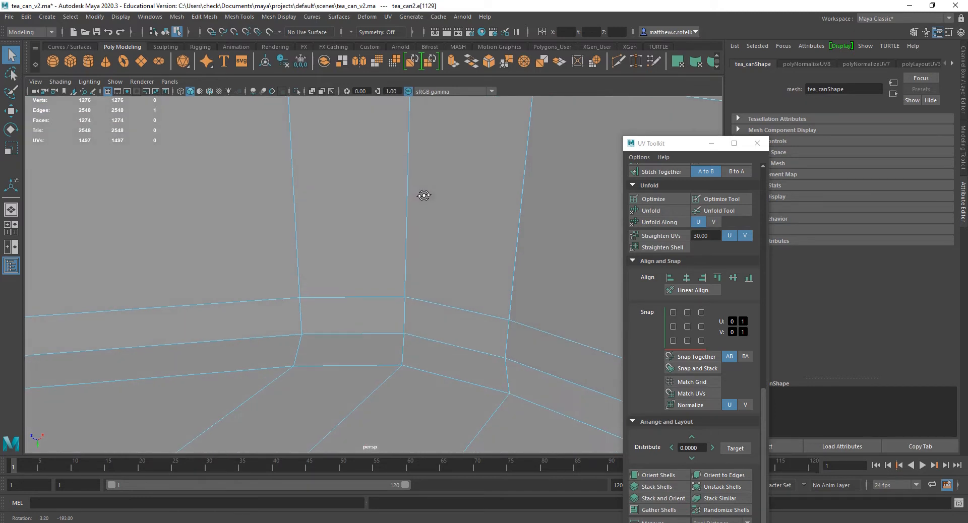
left_click(405, 270, "shift")
key("ctrl+z")
double_click(404, 268, "shift")
middle_click_drag(404, 268, 413, 356, "alt")
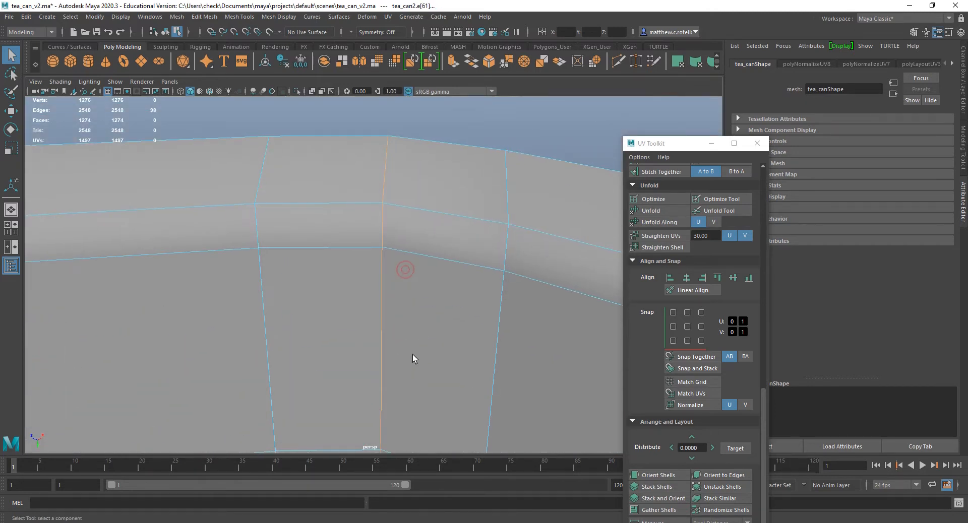
scroll(412, 353, "down", 4)
key("ctrl+z")
- Cut the UVs along the short edges crossing the bottom rim at the corner and along the rim's inner edge loop
left_click(379, 383)
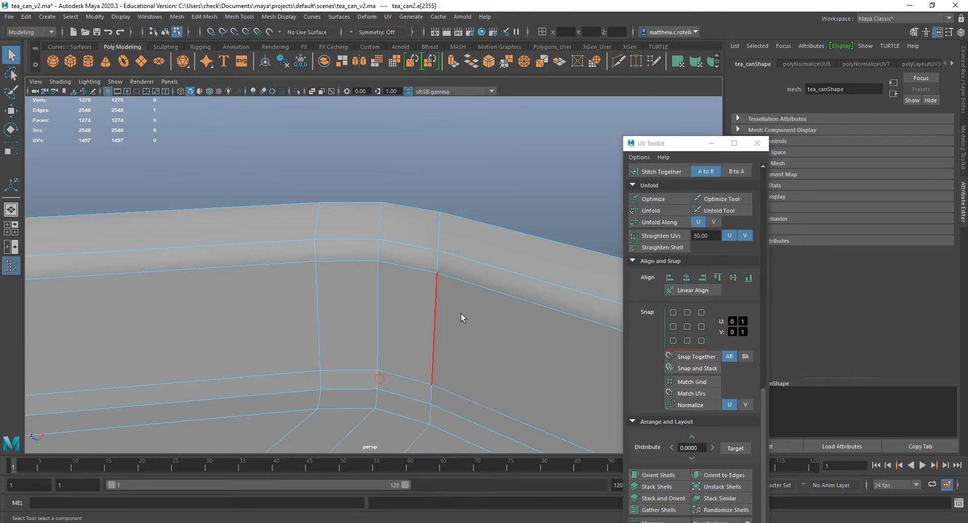
left_click_drag(460, 317, 436, 300, "alt")
left_click_drag(389, 328, 279, 247, "alt")
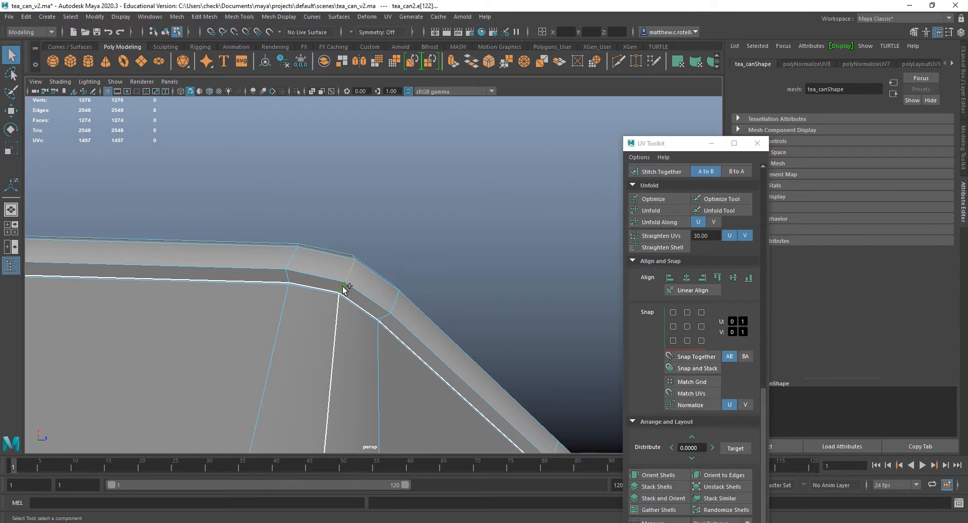
left_click_drag(400, 325, 373, 389, "alt")
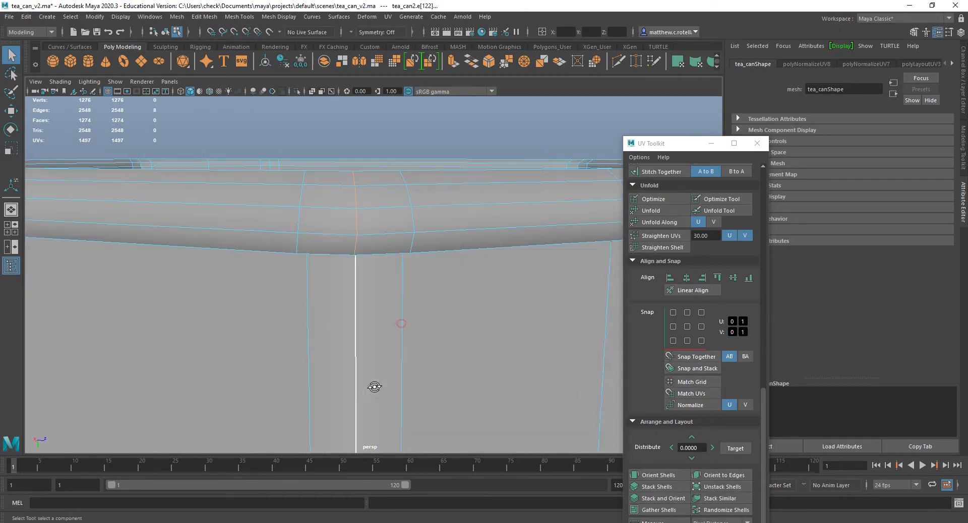
scroll(639, 257, "up", 3)
left_click(646, 256)
left_click_drag(546, 265, 188, 283, "alt")
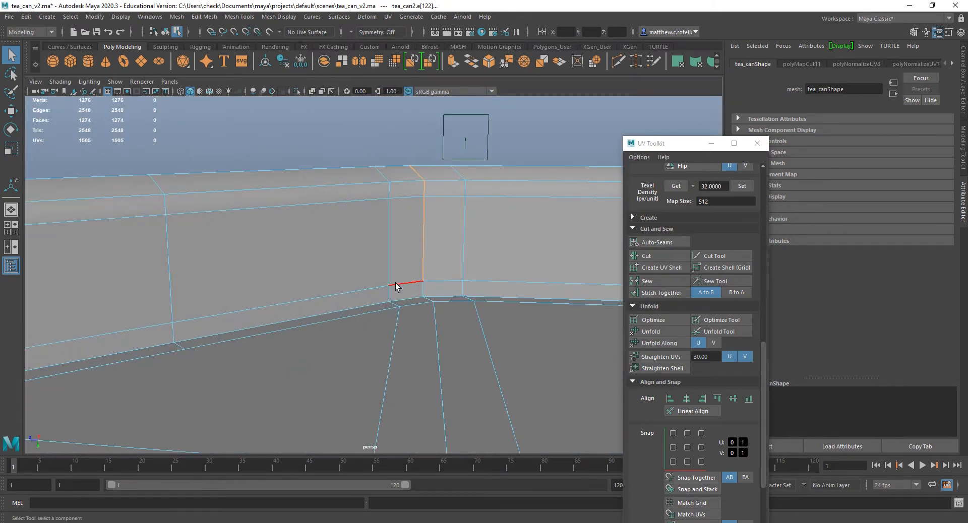
left_click(651, 256)
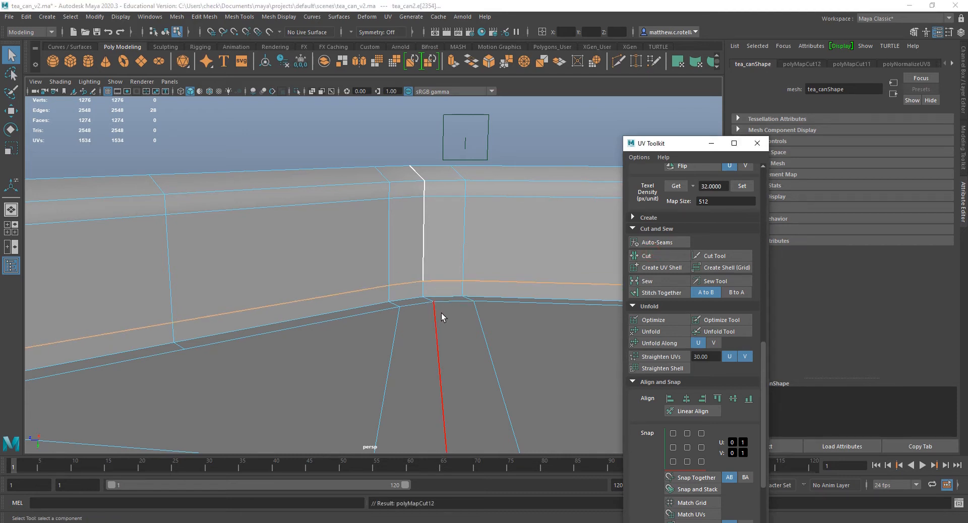
- Select the bottom rim's UV shell and apply a cylindrical UV projection to it
left_click_drag(442, 301, 431, 220, "alt")
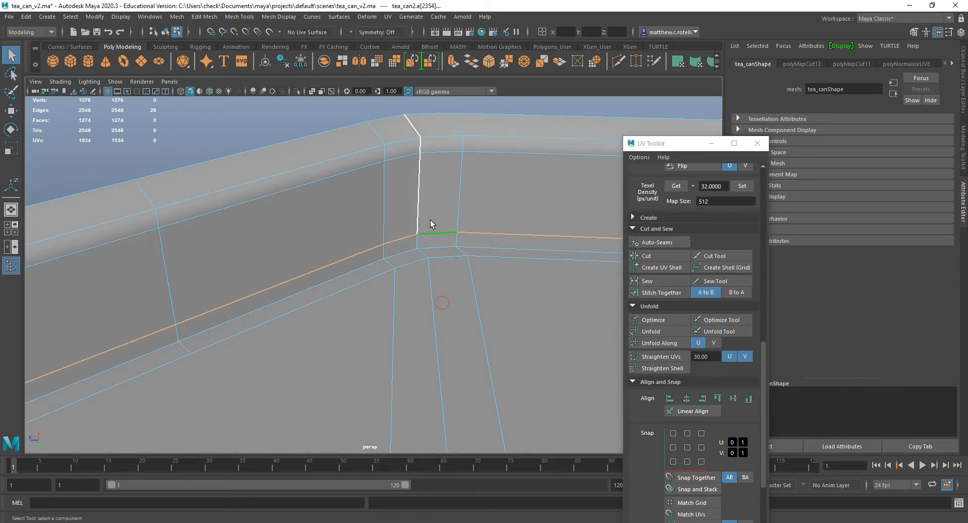
right_click(432, 220)
right_click_drag(432, 221, 492, 244)
left_click(460, 202)
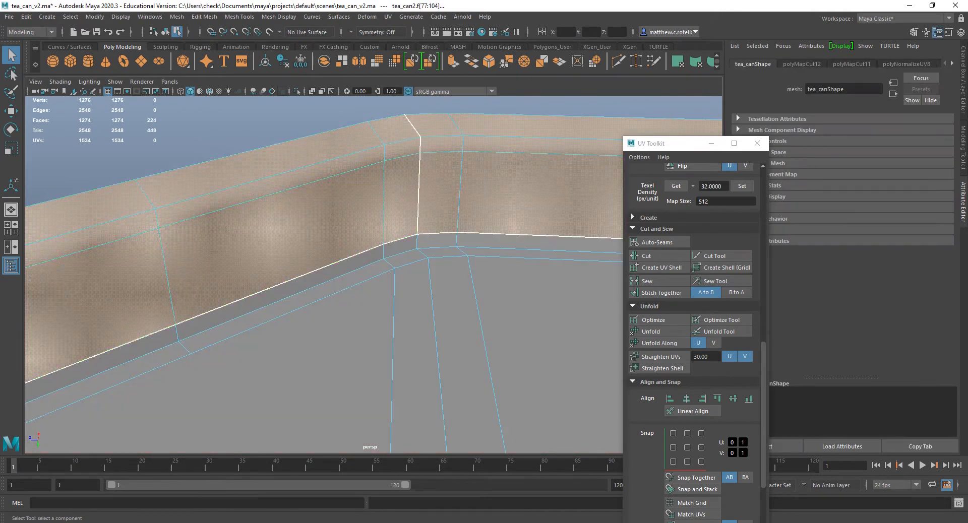
left_click_drag(350, 100, 484, 352)
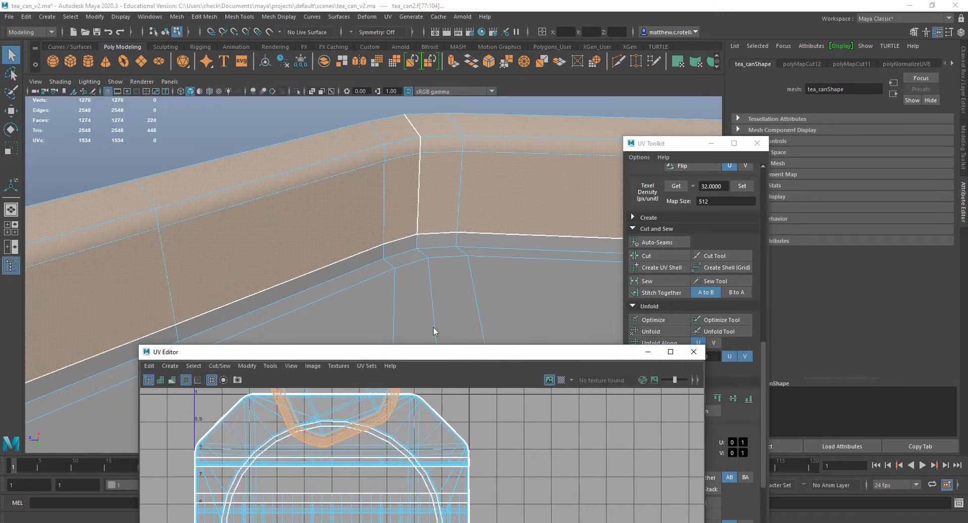
scroll(420, 282, "down", 3)
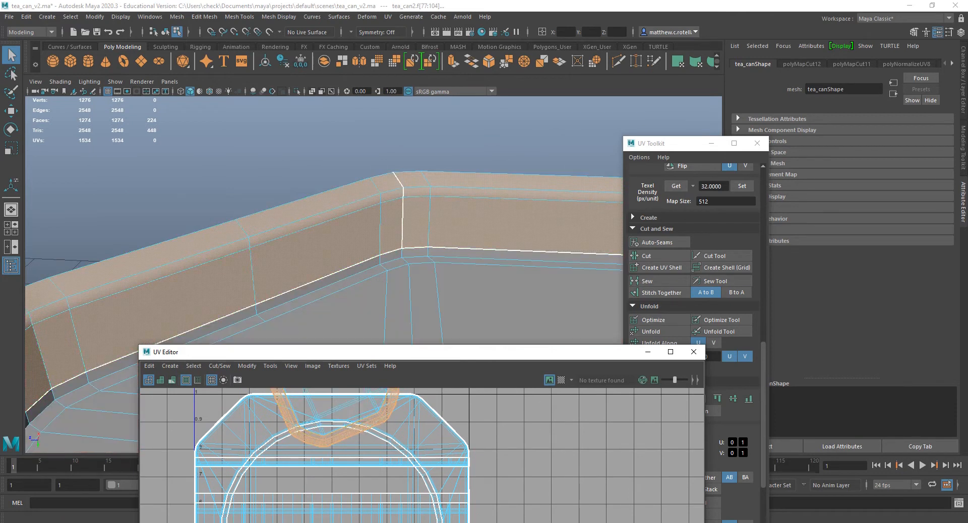
left_click(387, 16)
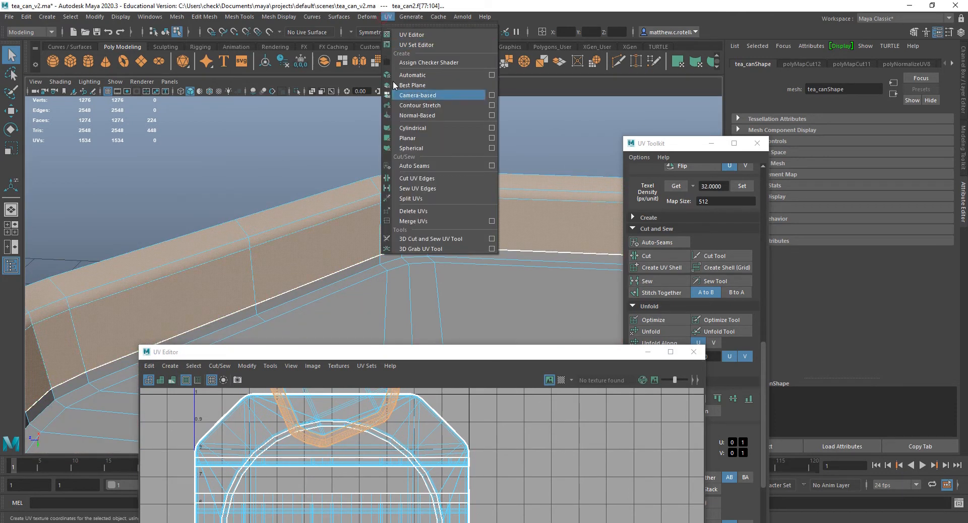
left_click(464, 128)
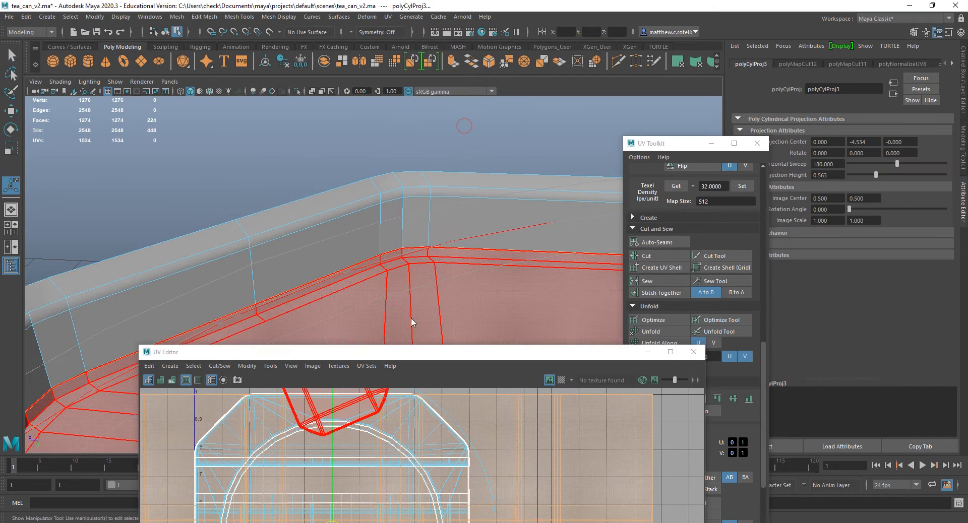
left_click_drag(390, 269, 501, 257, "alt")
left_click(497, 244)
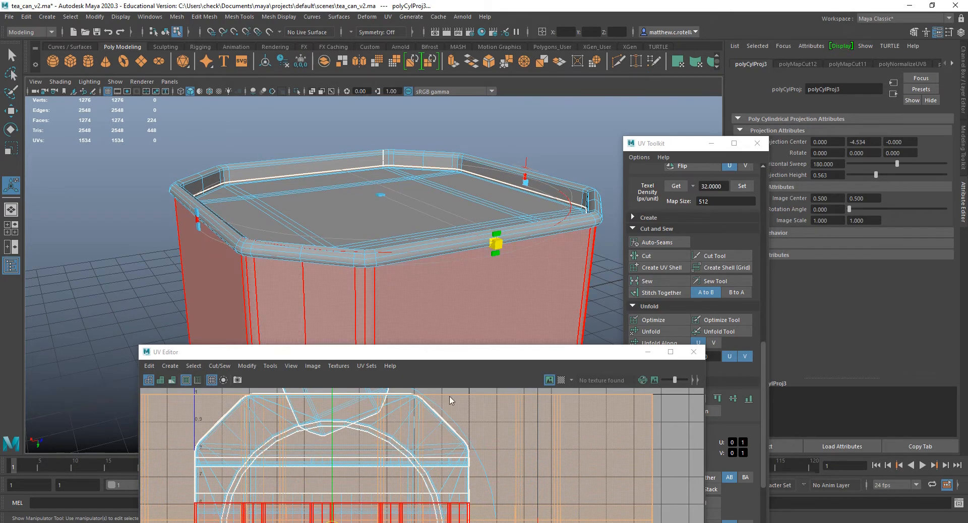
- Select the edges crossing the bottom rim at the body's vertical seam corner and cut their UVs
left_click_drag(373, 333, 318, 252, "alt")
right_click_drag(279, 201, 287, 177)
key("q")
left_click_drag(287, 177, 289, 204, "alt")
key("F10")
left_click(306, 144)
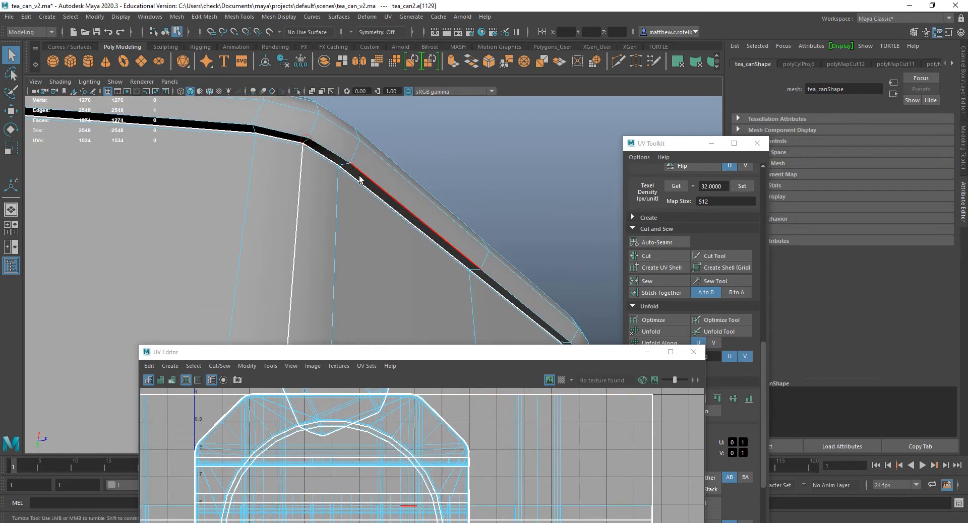
left_click_drag(359, 179, 382, 162, "alt")
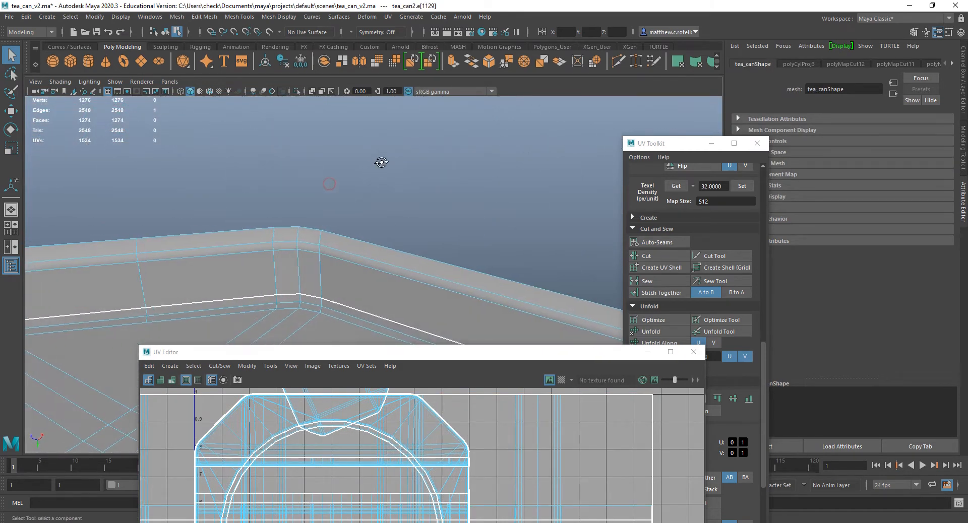
left_click_drag(395, 267, 180, 201, "alt")
left_click(575, 285)
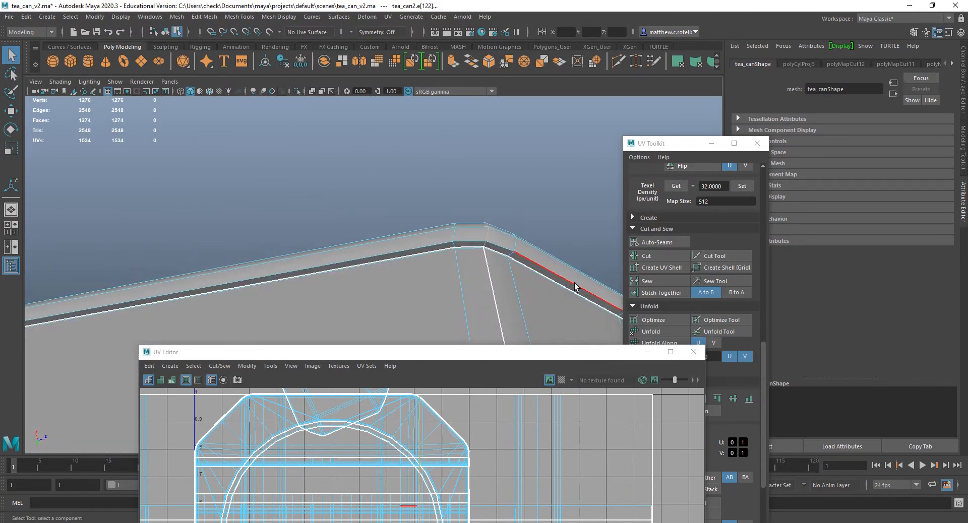
left_click(648, 256)
- Select the edges of the misplaced seam at the bottom rim's other corner and stitch their UVs together
left_click_drag(620, 262, 381, 214, "alt")
left_click(382, 214)
left_click_drag(345, 246, 335, 212, "alt")
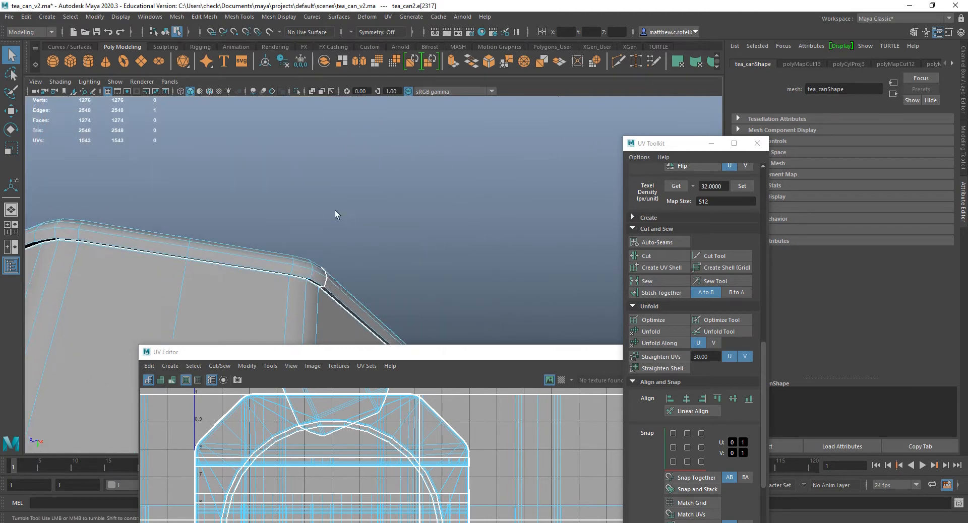
right_click_drag(334, 212, 323, 285, "alt")
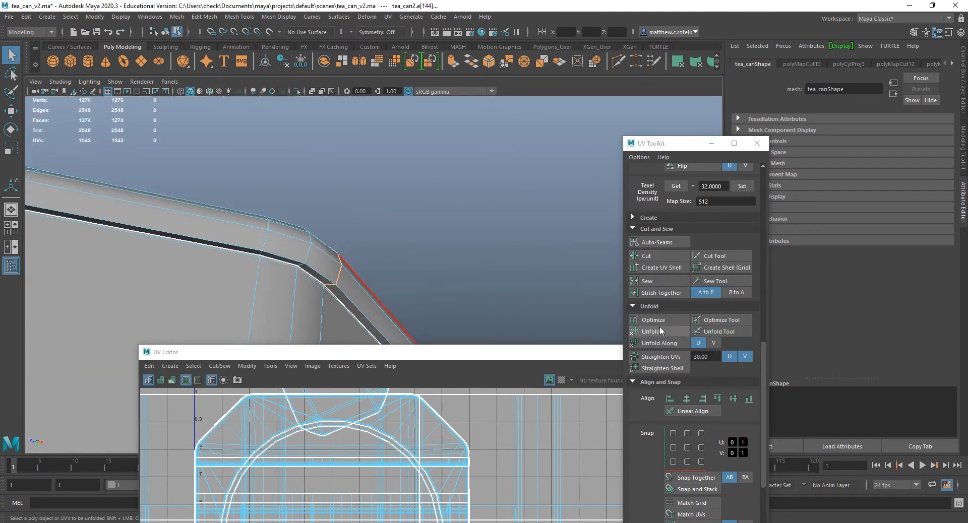
left_click(651, 293)
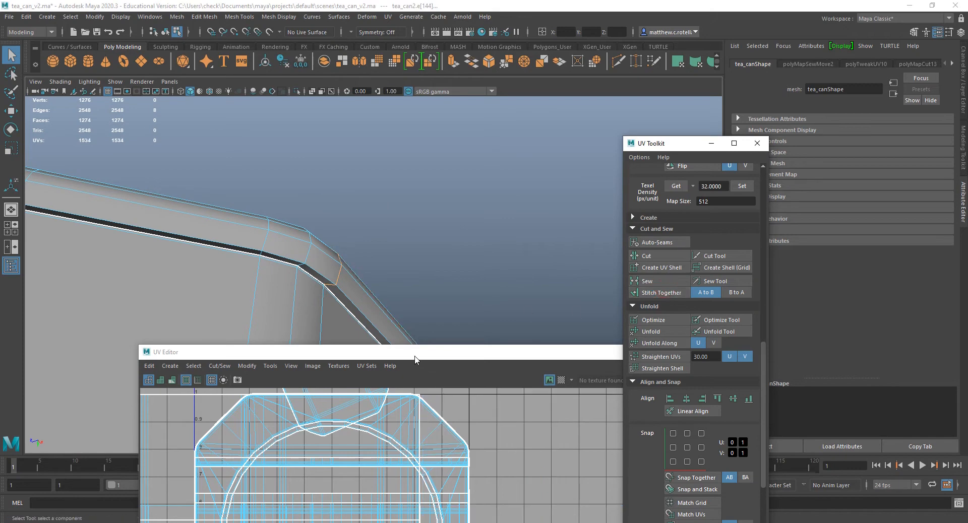
- Select the bottom rim's UV shell in the UV Editor and unfold it along V
left_click_drag(415, 359, 416, 134)
scroll(456, 301, "down", 8)
right_click(306, 296)
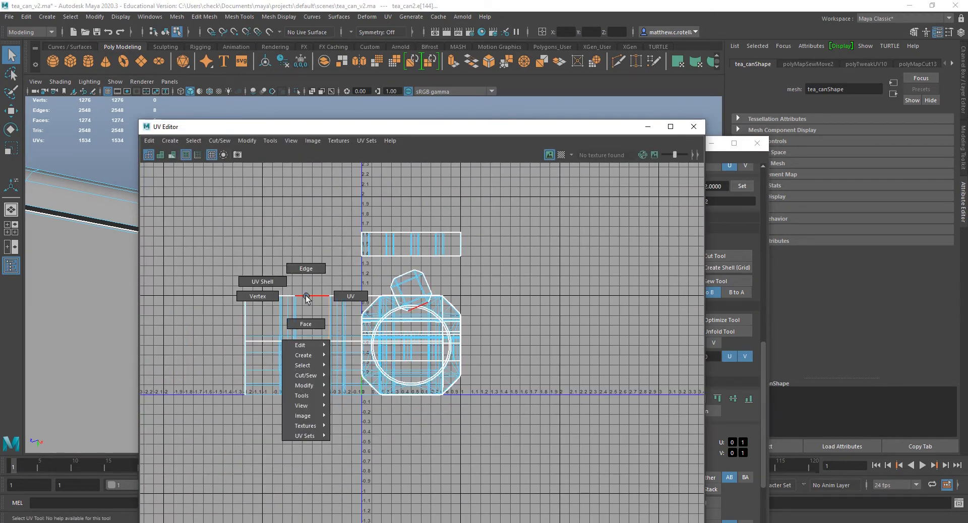
left_click(263, 282)
left_click(268, 278)
left_click_drag(343, 135, 421, 200)
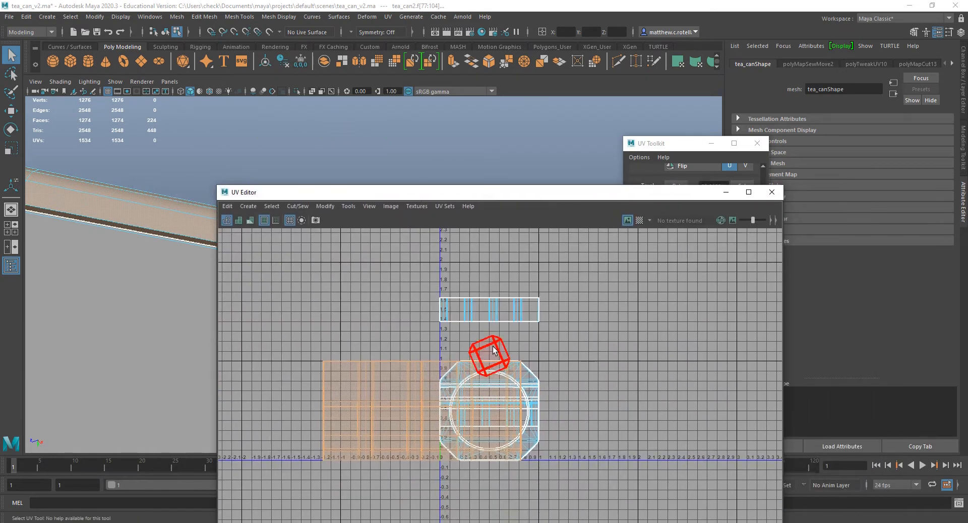
left_click(651, 146)
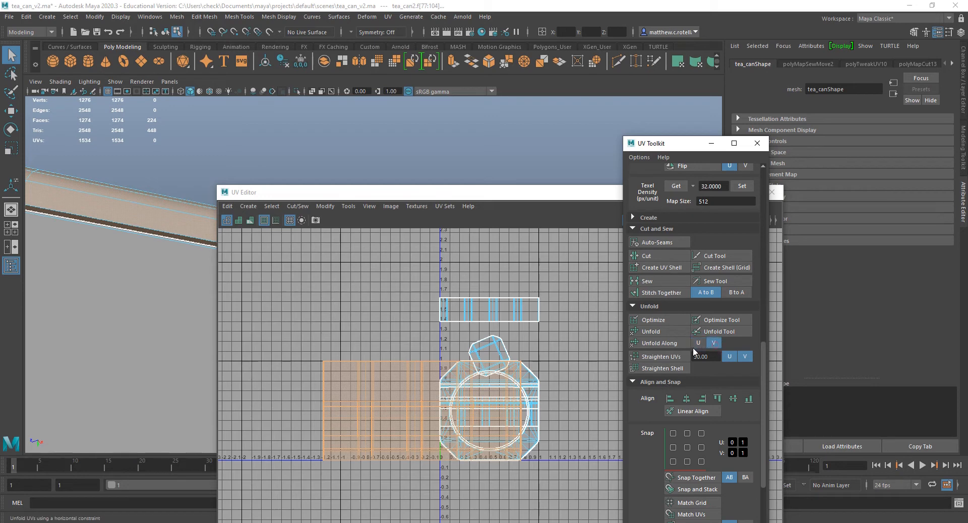
left_click(664, 343)
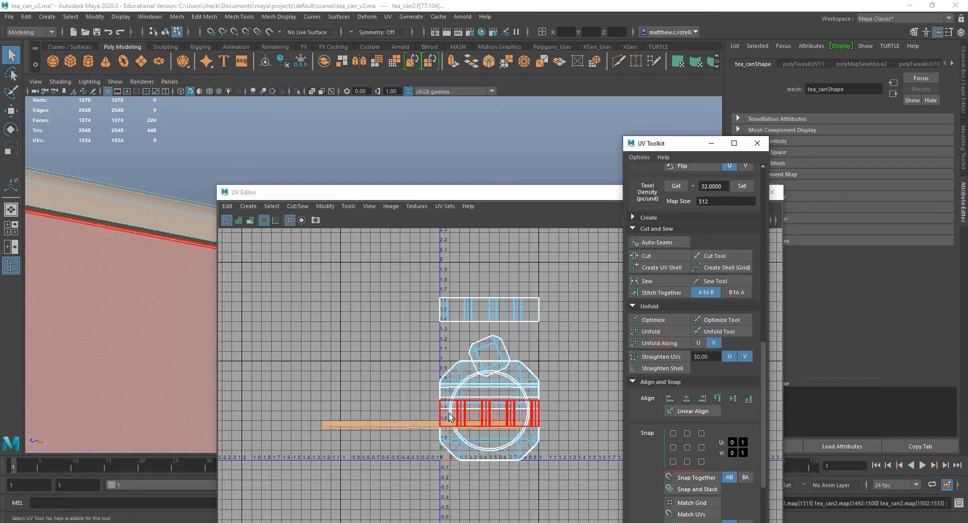
- Select the UVs along the left end of the bottom rim's shell and scale them flat along U
left_click(420, 426)
scroll(453, 364, "up", 2)
scroll(326, 337, "up", 5)
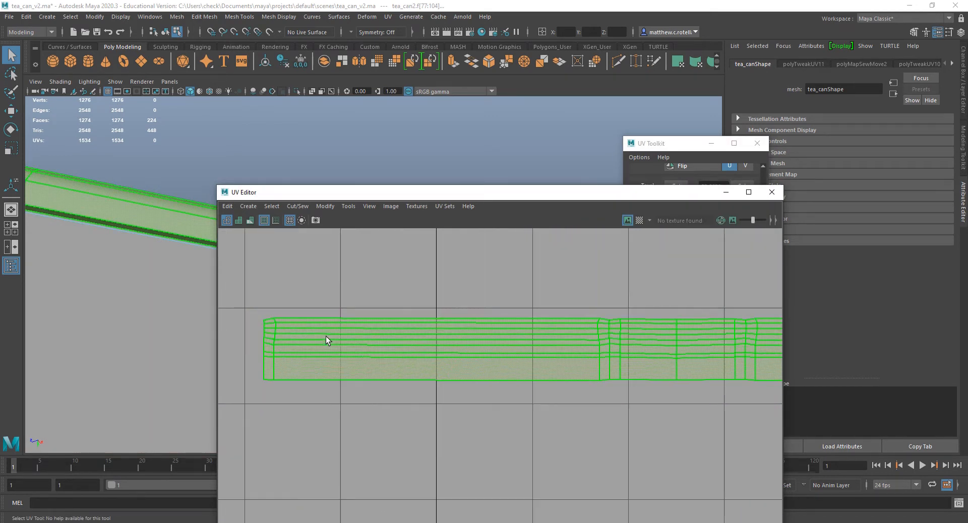
middle_click_drag(326, 338, 415, 336, "alt")
right_click(380, 339)
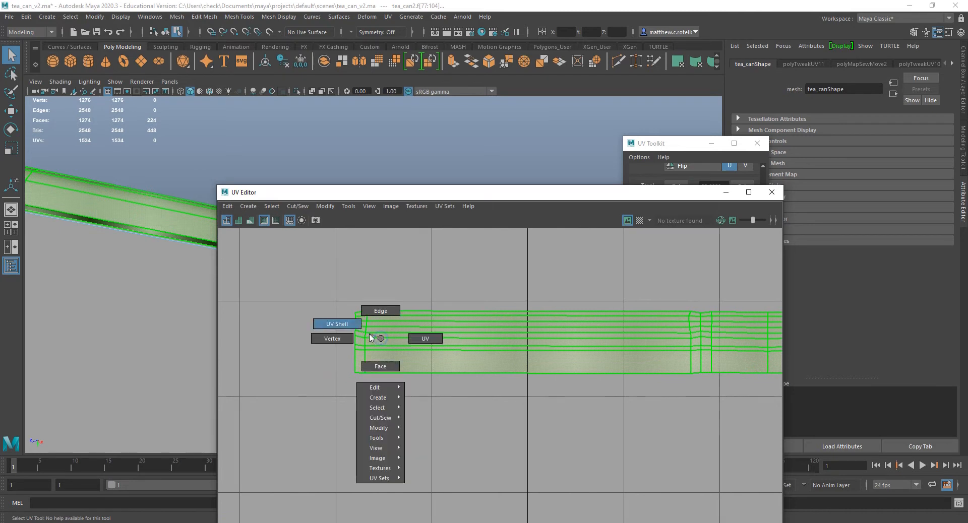
right_click_drag(422, 342, 422, 342)
scroll(341, 353, "up", 3)
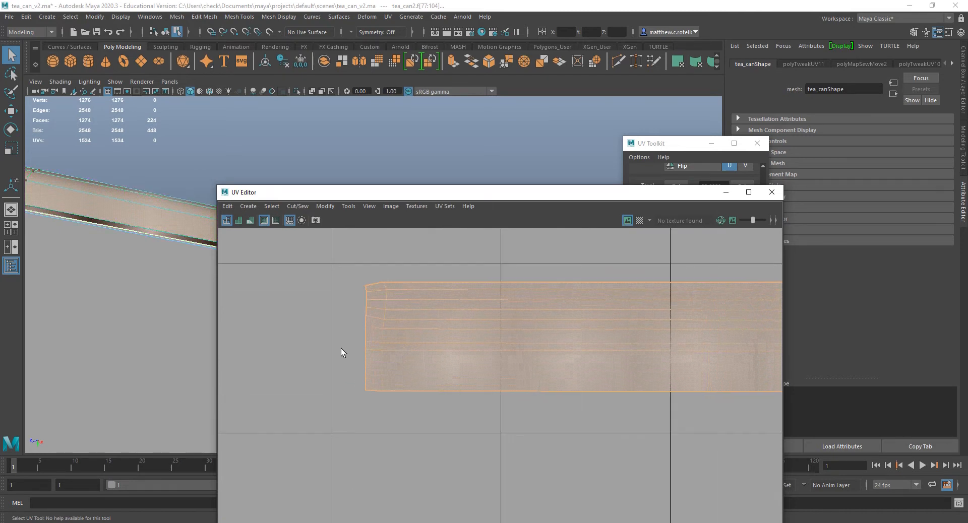
left_click_drag(369, 416, 376, 424)
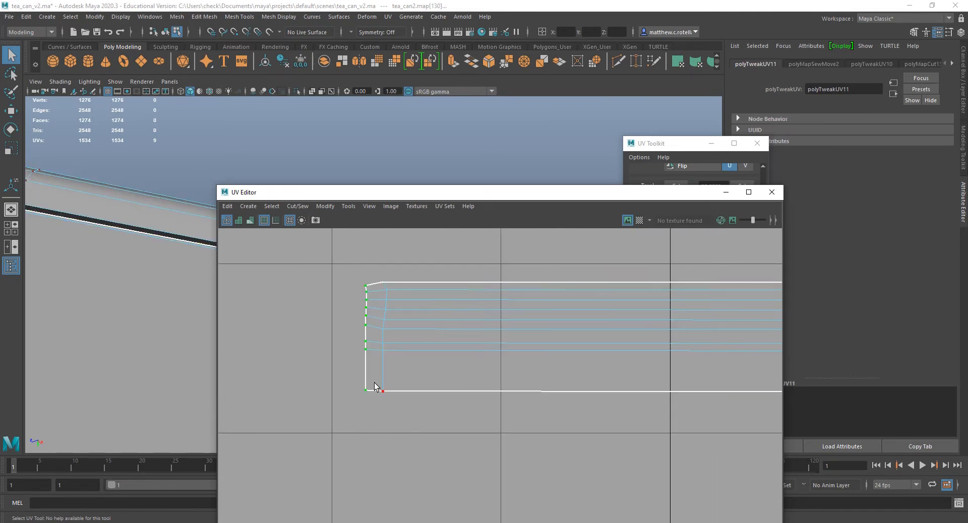
key("r")
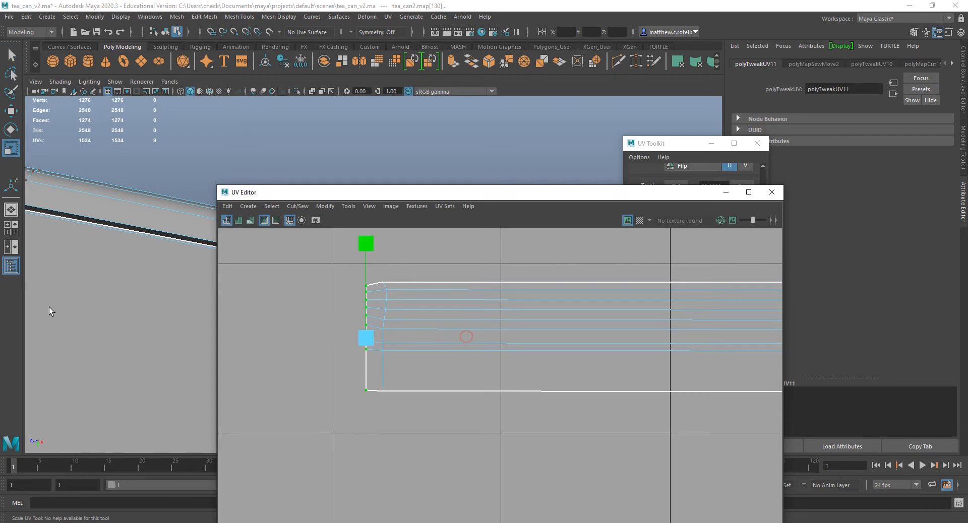
- Select the bottom rim's UV shell and move it up, above the overlapping body and octagonal shells
middle_click_drag(486, 364, 629, 388, "alt")
right_click_drag(628, 389, 389, 350, "alt")
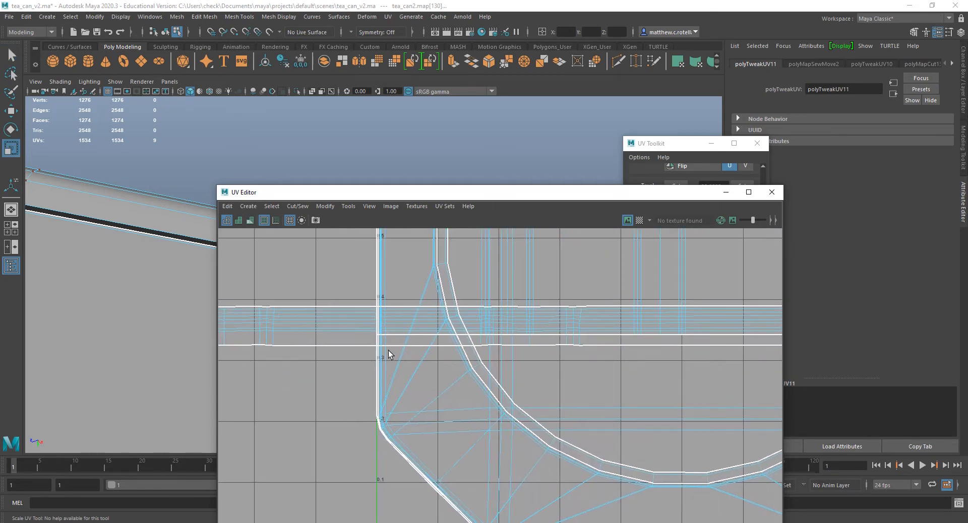
scroll(348, 356, "up", 3)
middle_click_drag(348, 356, 501, 374, "alt")
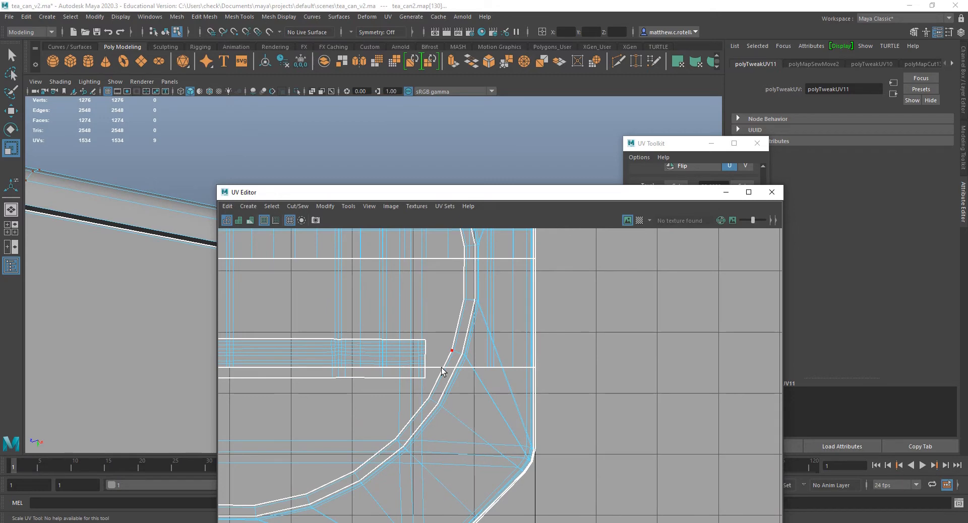
scroll(442, 371, "down", 5)
middle_click_drag(443, 379, 415, 398, "alt")
right_click(396, 396)
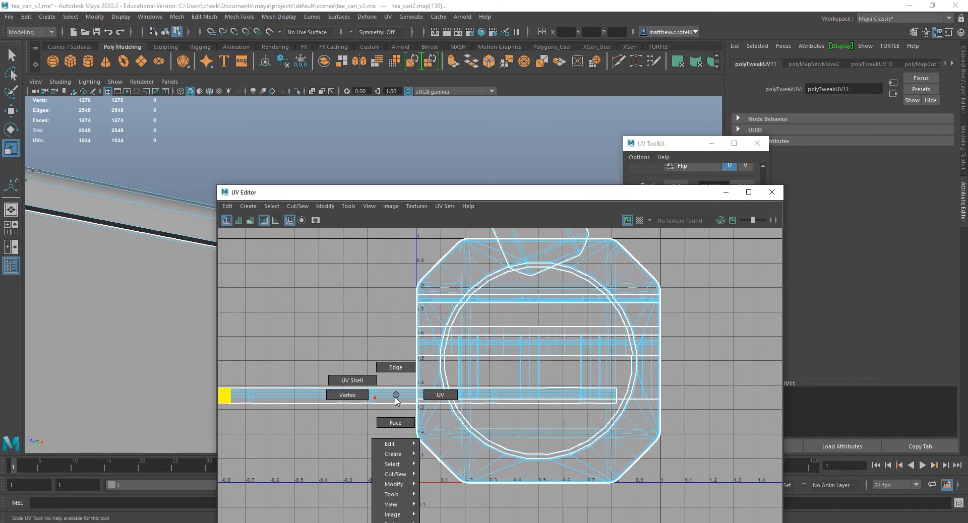
right_click_drag(395, 397, 356, 382)
left_click(361, 395)
scroll(361, 393, "down", 5)
key("w")
scroll(409, 373, "down", 3)
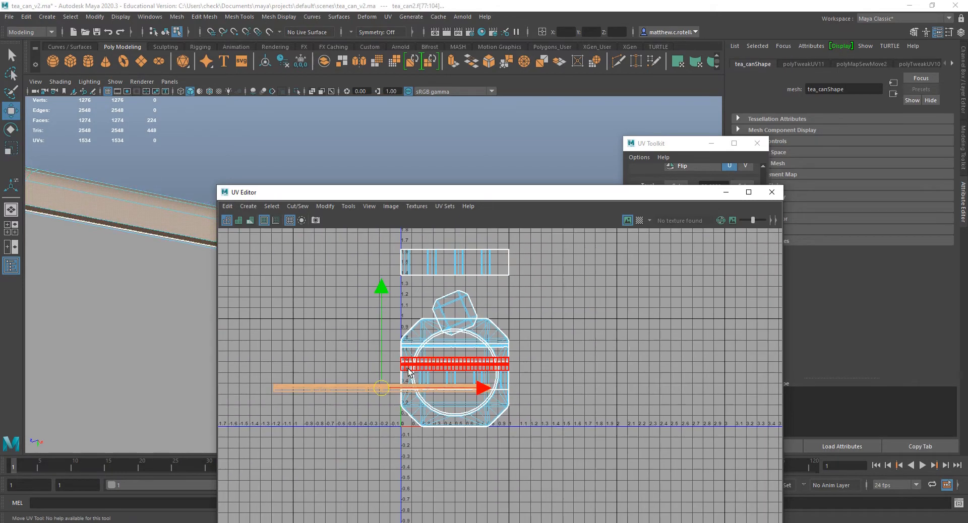
left_click_drag(377, 303, 406, 208)
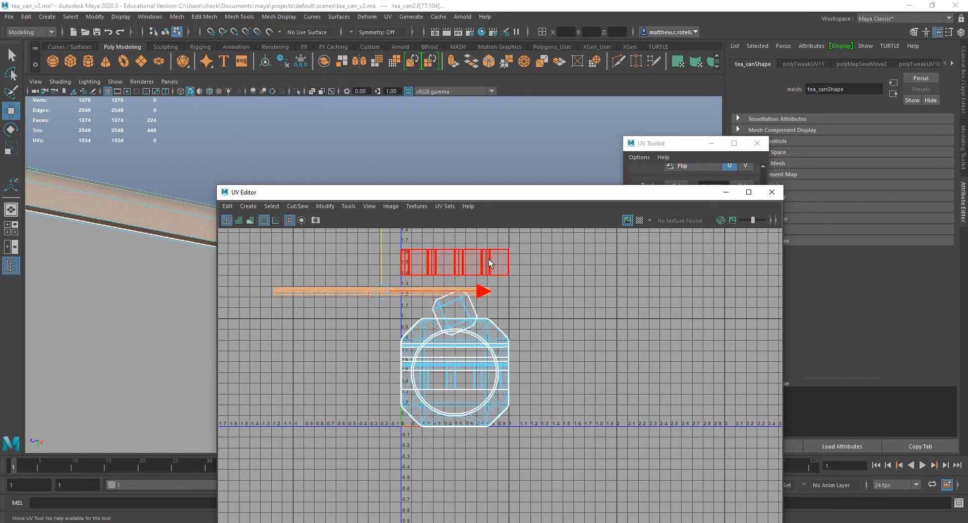
- Select the UVs along the right end of the bottom rim's shell and scale them flat along U
scroll(504, 273, "up", 8)
right_click(430, 326)
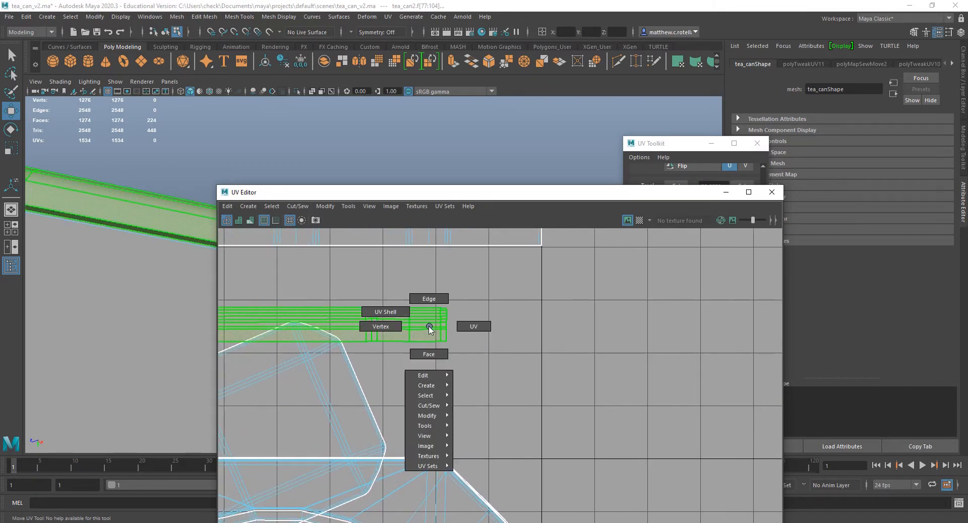
left_click(487, 327)
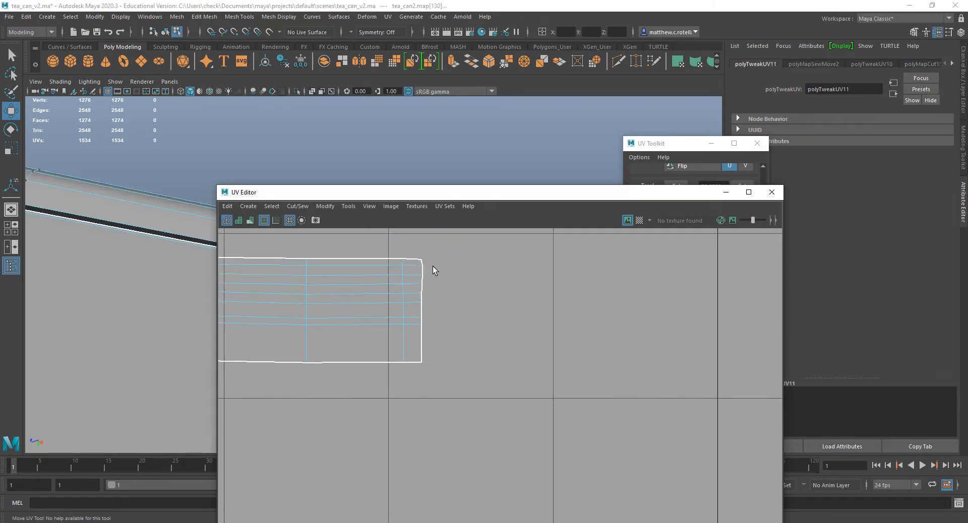
left_click_drag(448, 307, 452, 313)
left_click(522, 316)
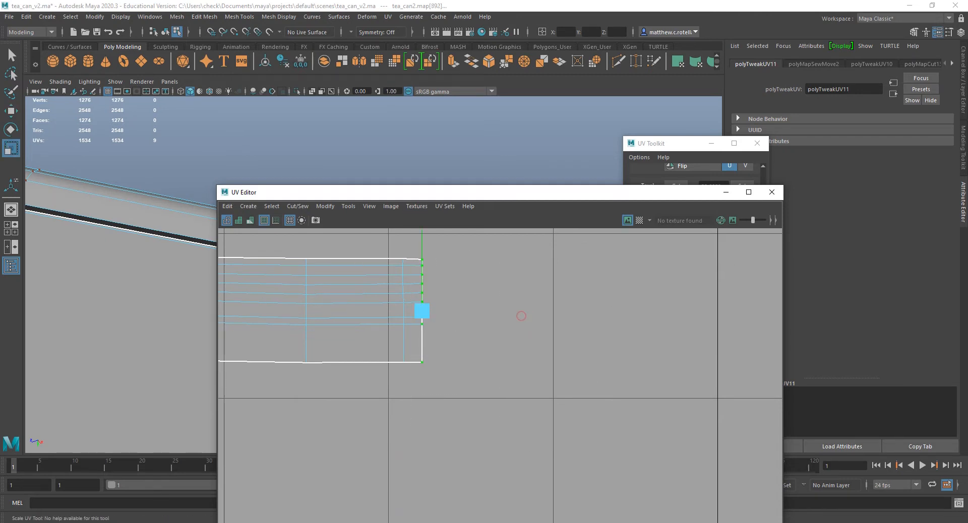
- Select the whole bottom rim UV shell and move it back down over the 0 to 1 UV square
scroll(461, 322, "down", 3)
scroll(461, 323, "down", 5)
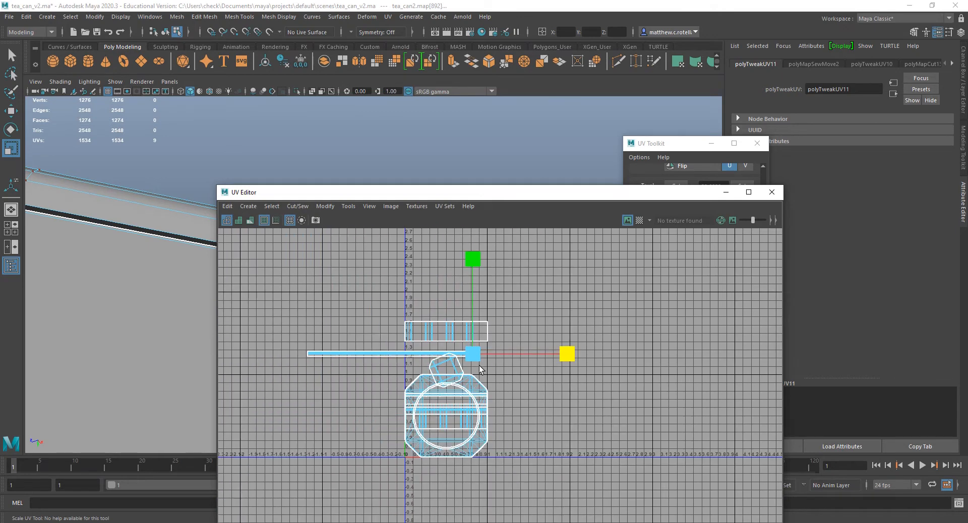
mouse_move(399, 361)
right_mouse_down()
mouse_move(353, 338)
mouse_move(387, 355)
right_mouse_up()
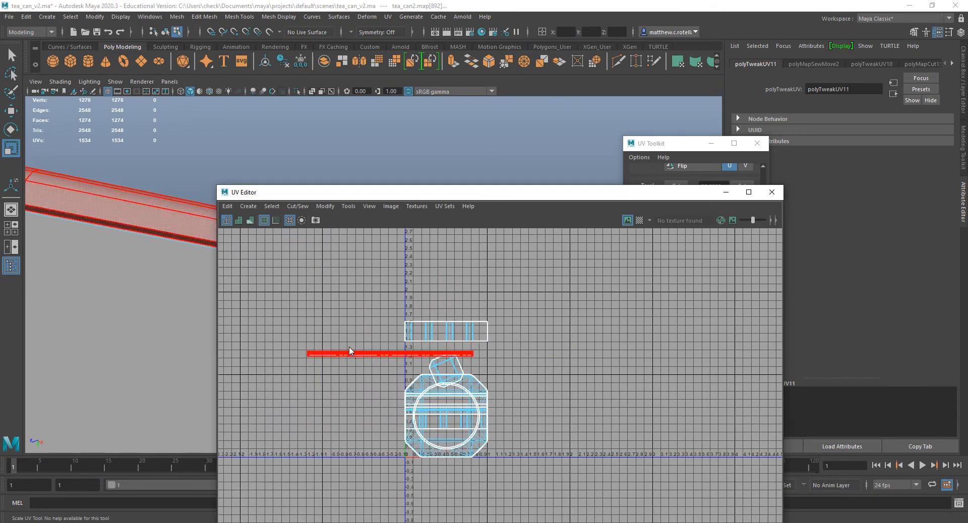
left_click(387, 356)
key("w")
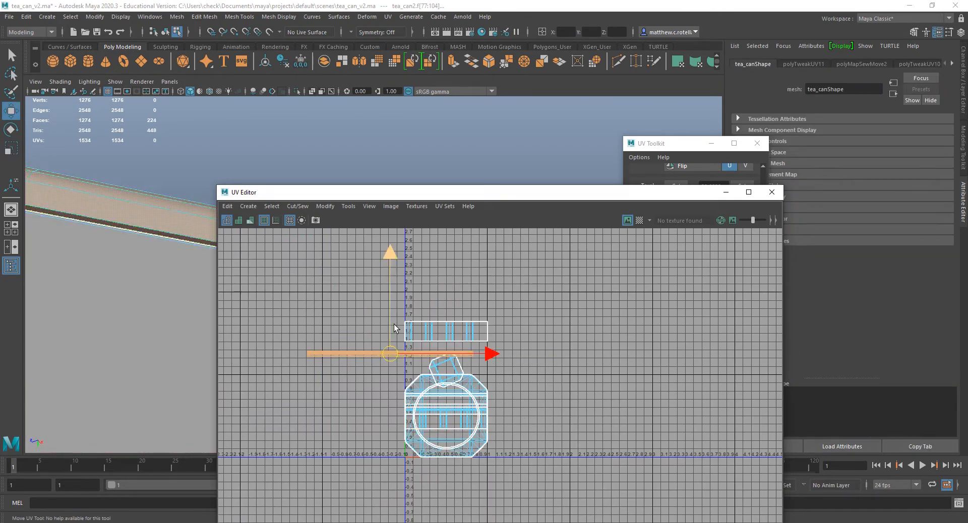
left_click_drag(393, 350, 460, 391)
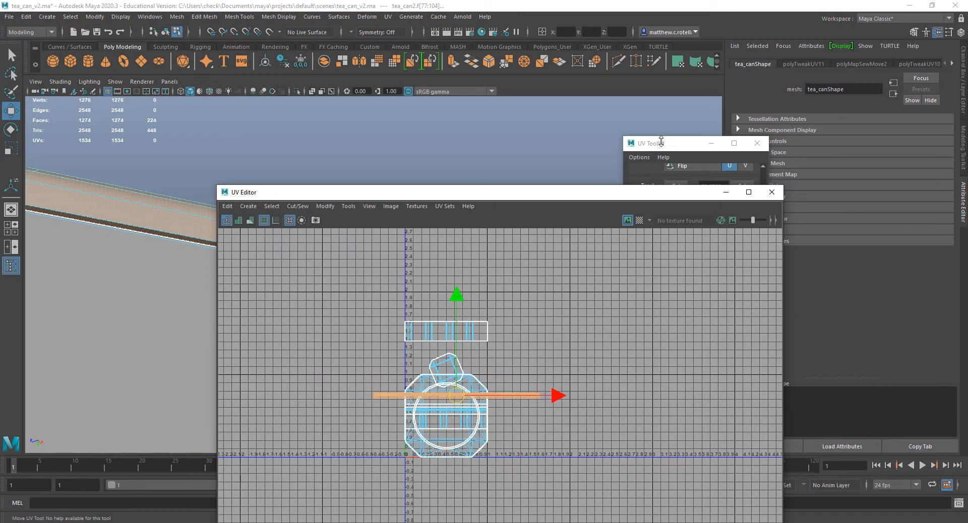
- Normalize the bottom rim's UV shell along U
left_click(660, 143)
scroll(691, 489, "down", 2)
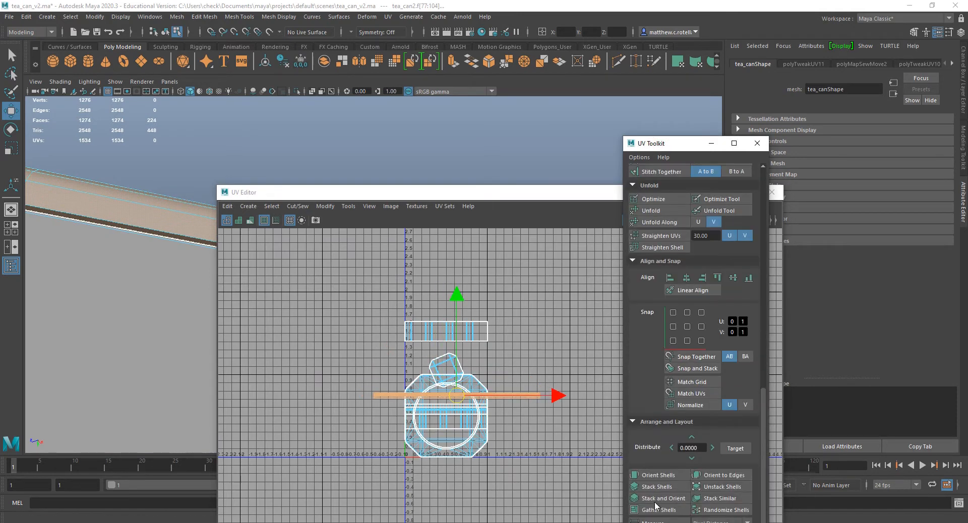
left_click(691, 405)
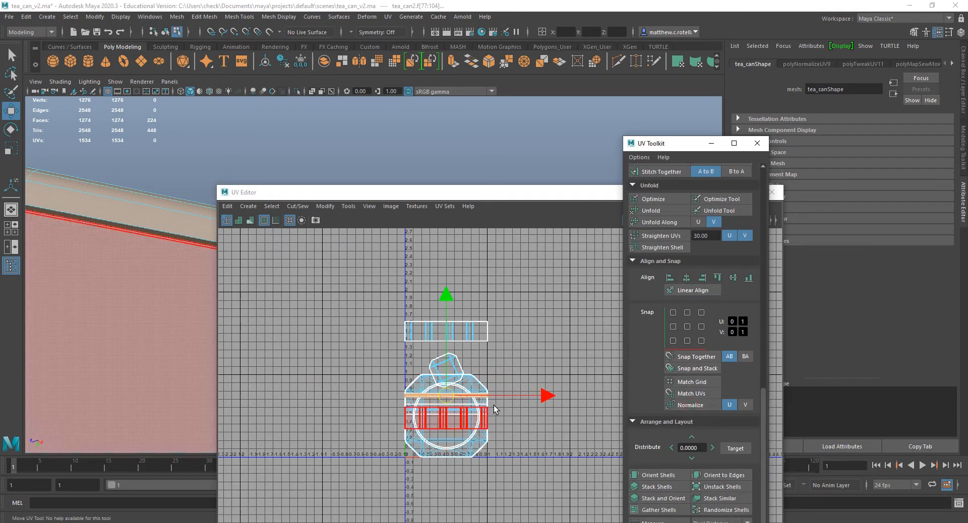
scroll(471, 412, "up", 5)
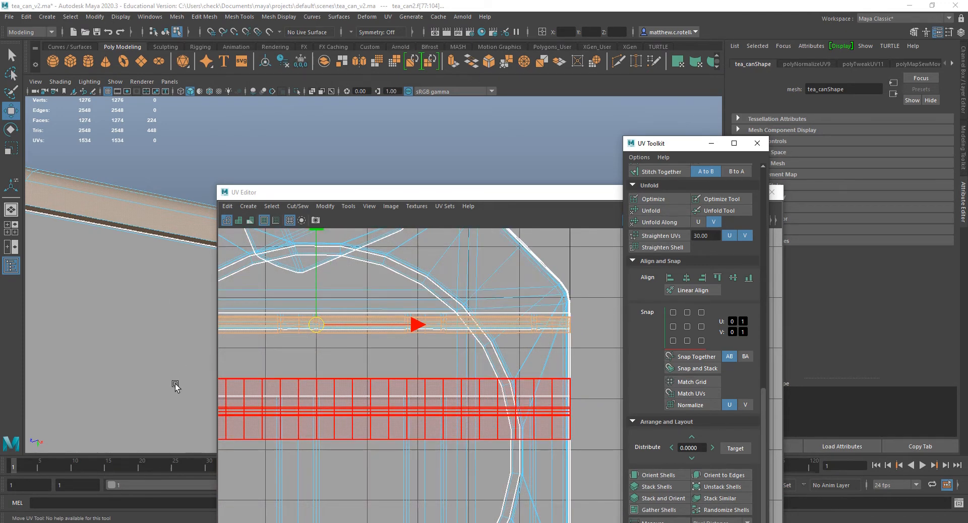
- Select the base panel inside the bottom rim and apply a planar UV projection from the Y axis
left_click_drag(175, 386, 165, 402, "alt")
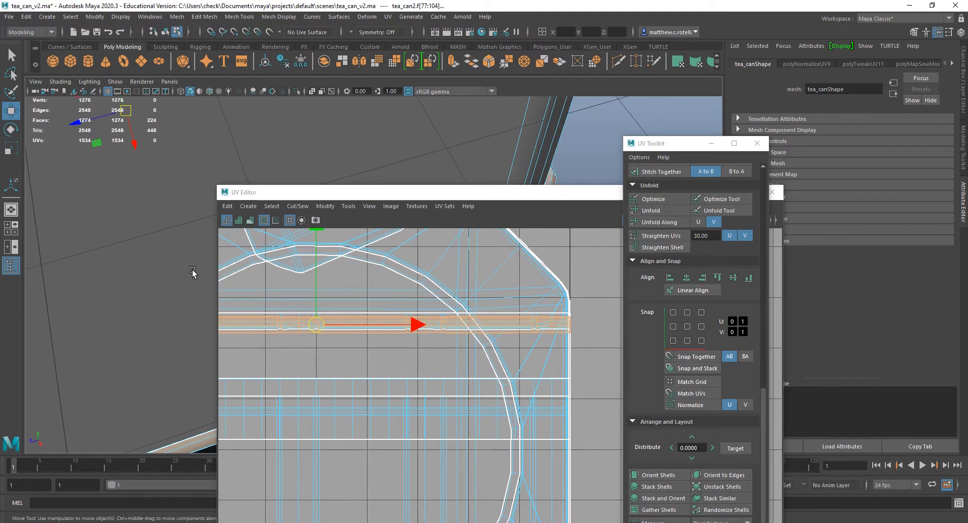
mouse_move(192, 273)
left_mouse_down("alt")
mouse_move(178, 200)
mouse_move(182, 259)
left_mouse_up("alt")
left_click(183, 395)
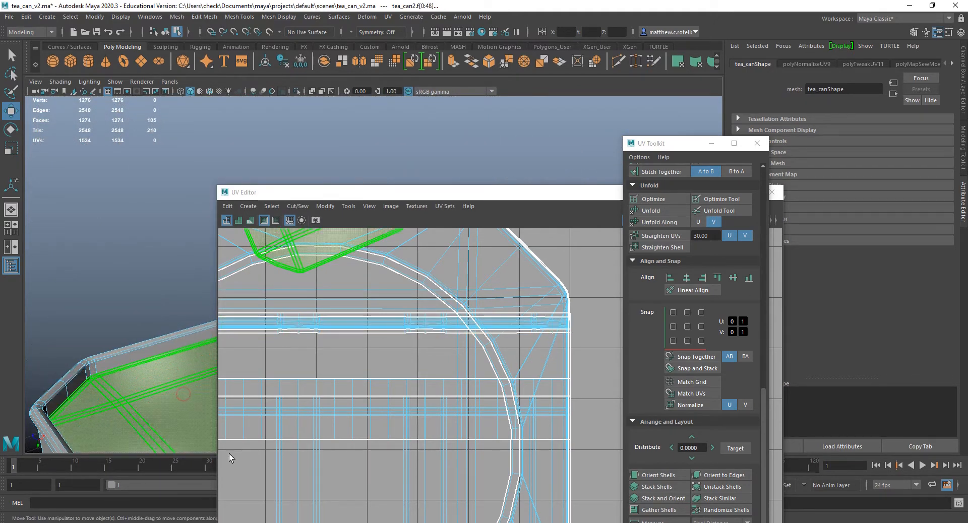
key("F11")
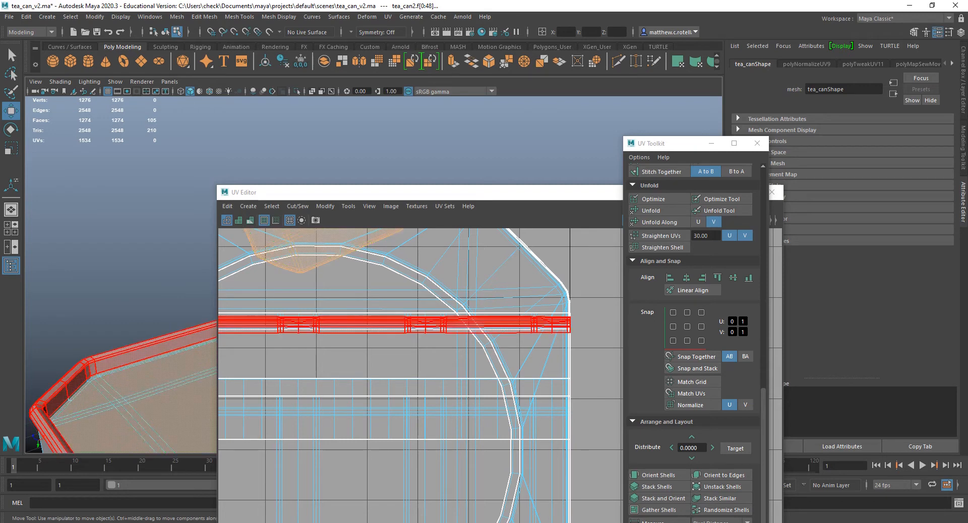
right_click_drag(112, 231, 166, 262, "shift")
left_click(483, 293)
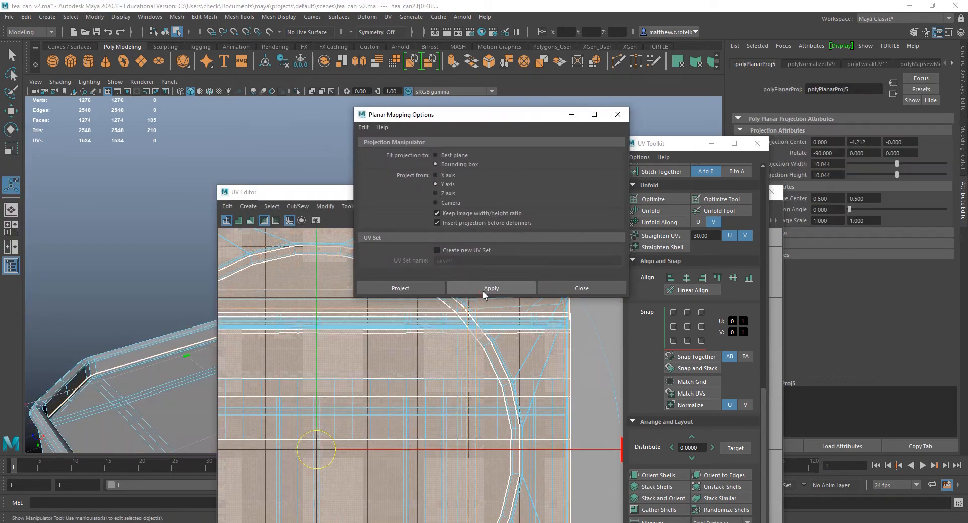
- Unfold the UV shell of the base panel inside the bottom rim
left_click(266, 371)
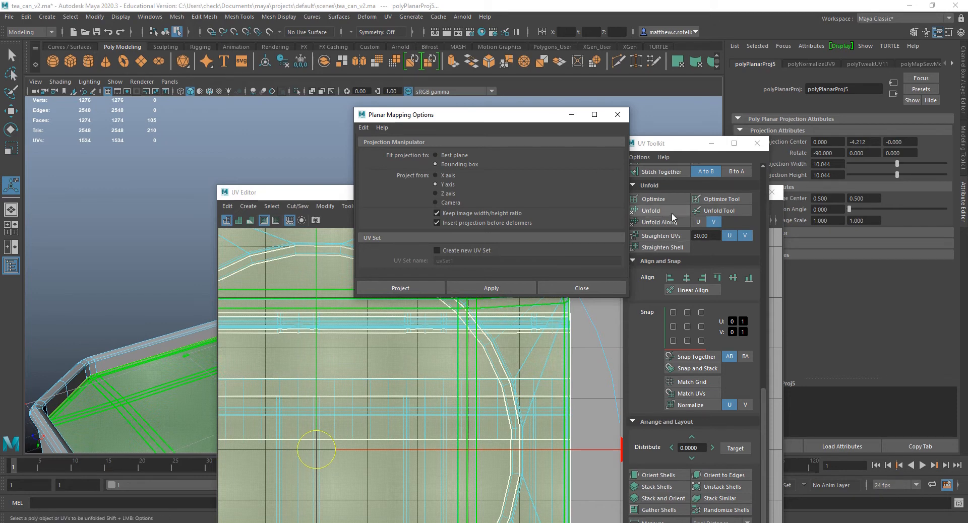
scroll(654, 504, "down", 1)
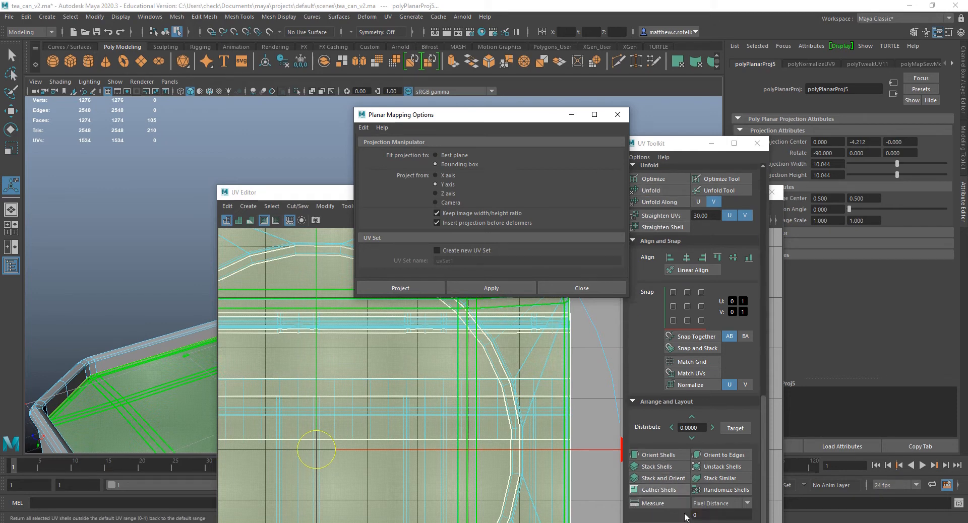
left_click(656, 456)
scroll(468, 433, "down", 5)
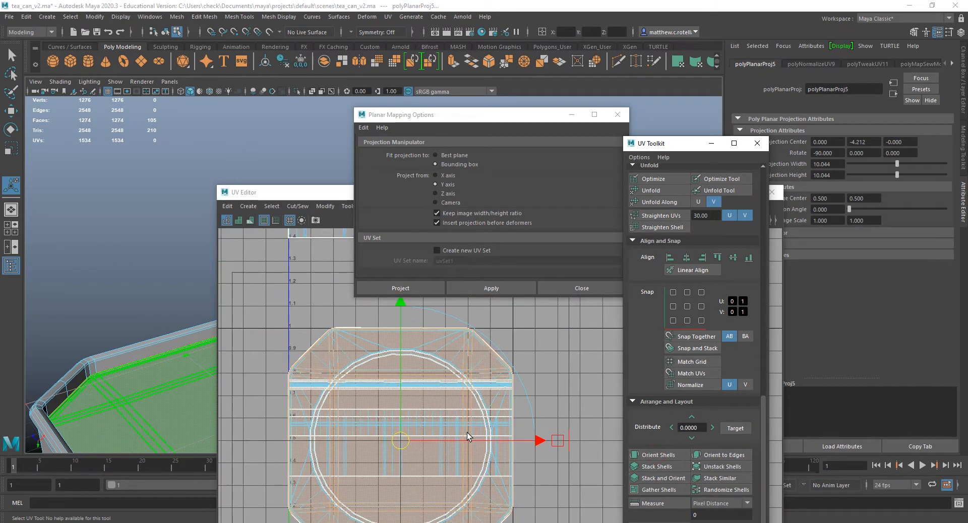
left_click(650, 191)
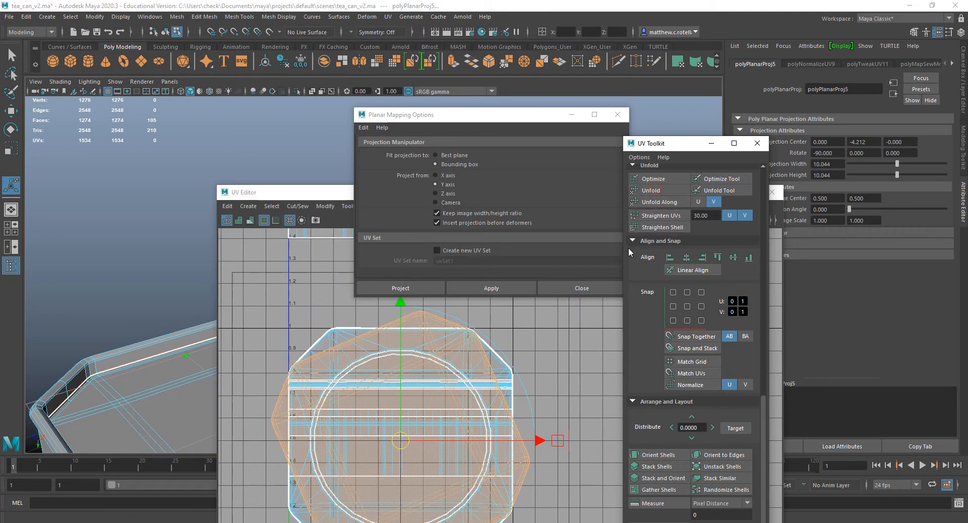
left_click(567, 442)
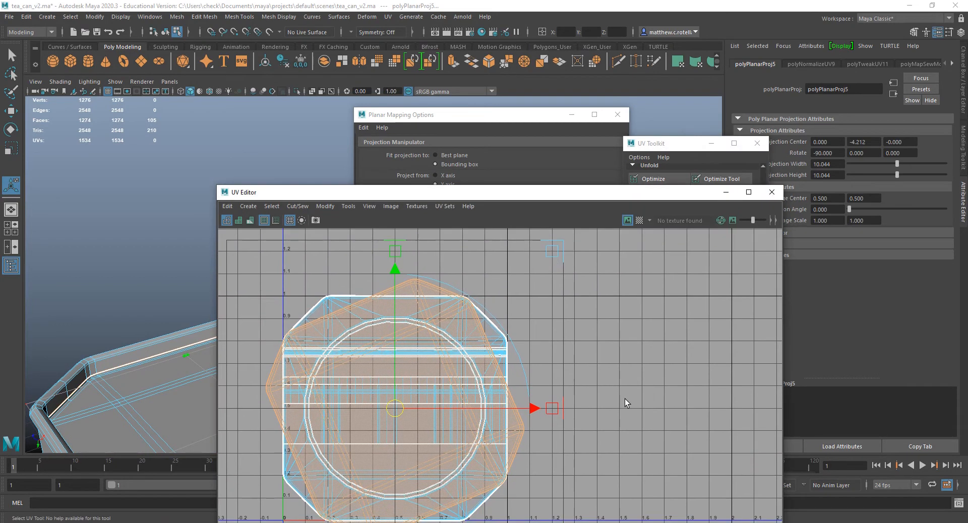
- Orient the base panel's UV shell to the UV axes and normalize it along U
left_click(657, 146)
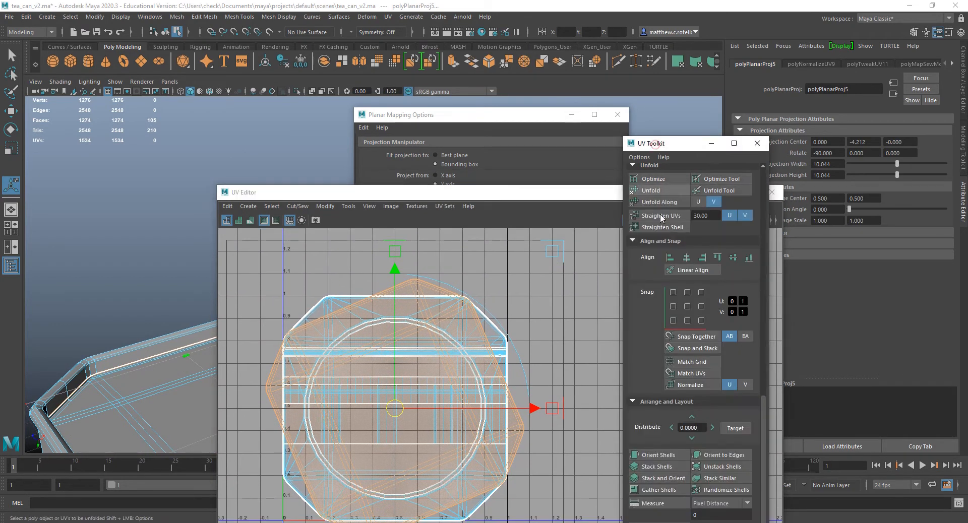
left_click(656, 456)
scroll(355, 388, "up", 2)
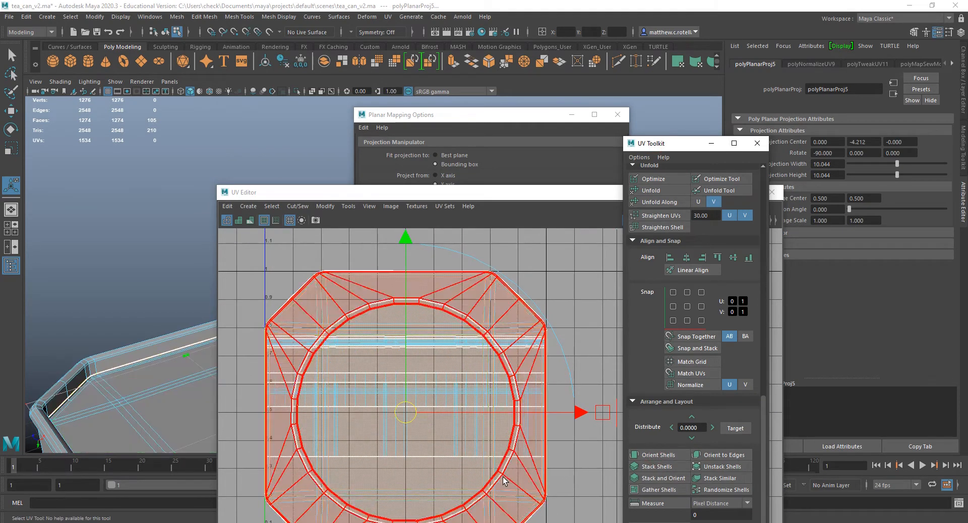
left_click(685, 384)
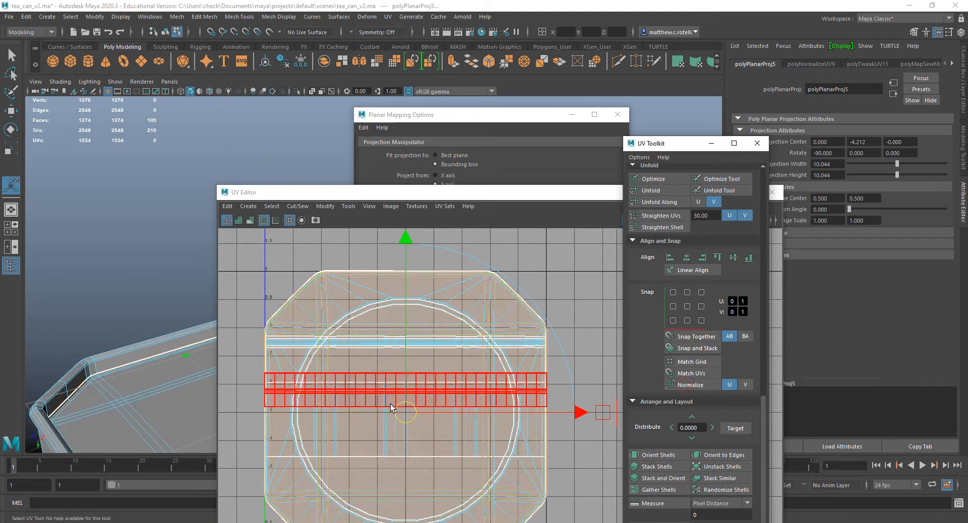
scroll(343, 389, "down", 2)
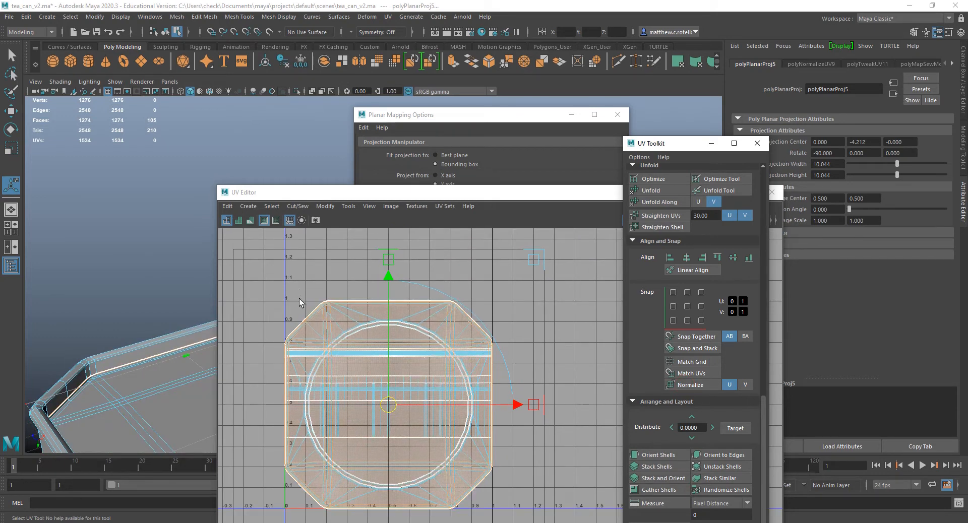
left_click(331, 344)
middle_click_drag(200, 396, 85, 259, "alt")
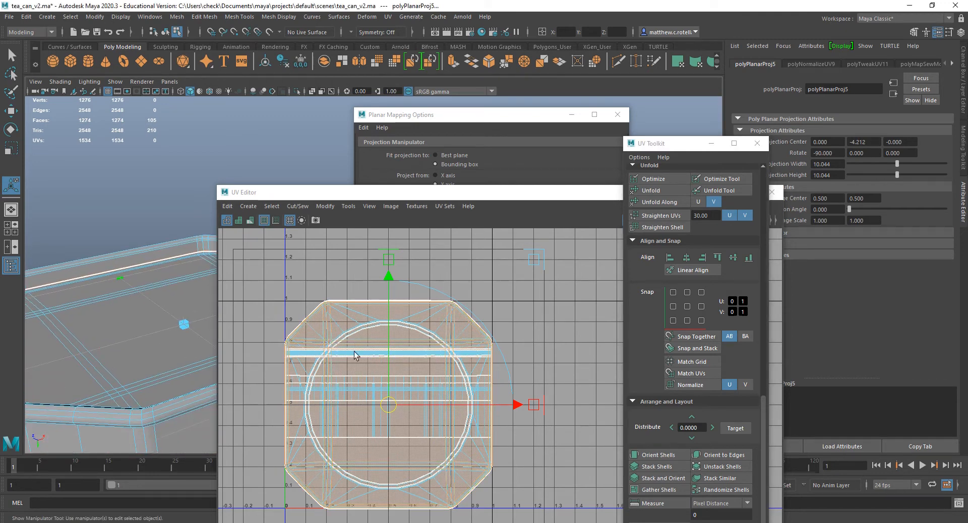
scroll(328, 432, "down", 2)
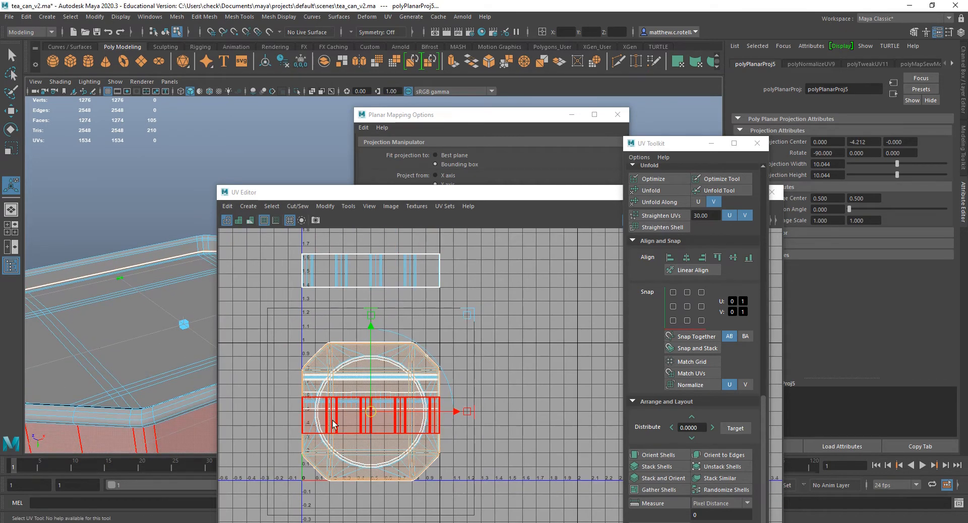
- Select the overlapping octagonal UV shells and stack them on top of each other
left_click(306, 326)
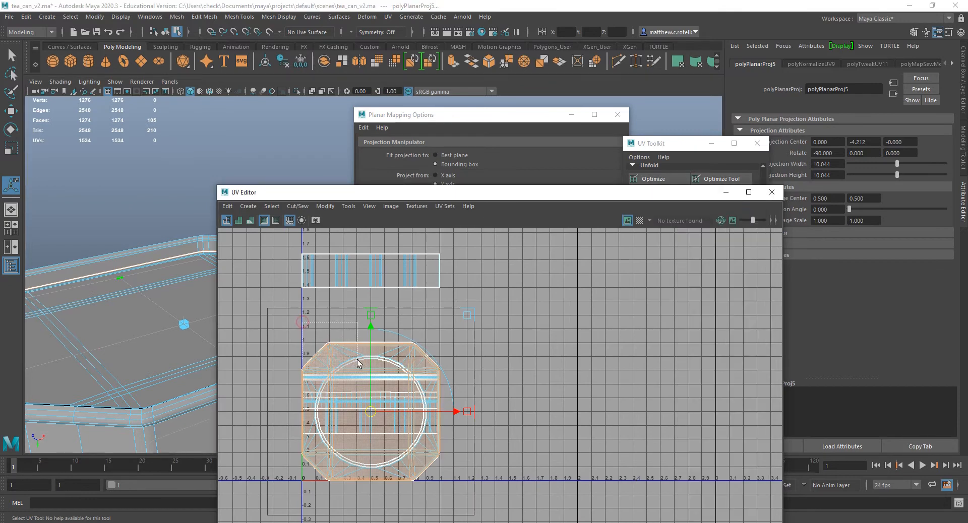
left_click_drag(359, 363, 358, 363)
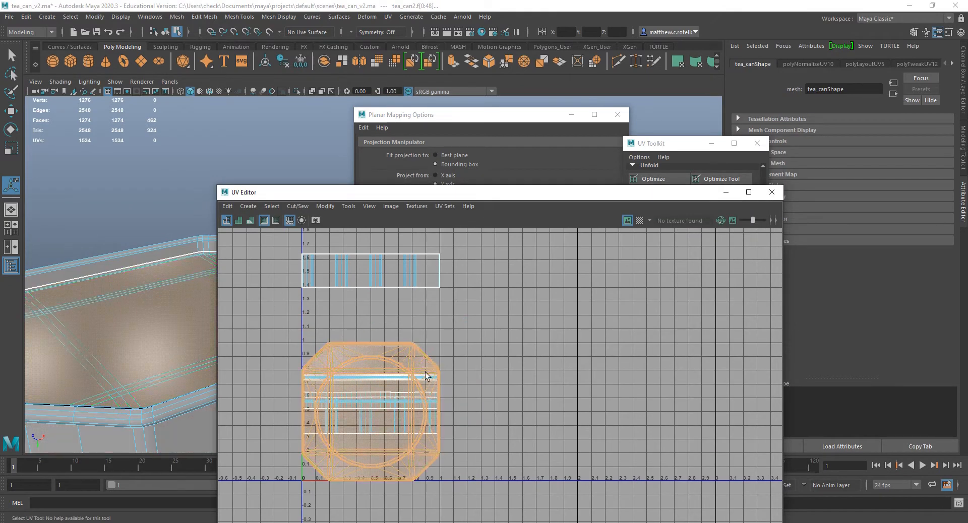
left_click(665, 145)
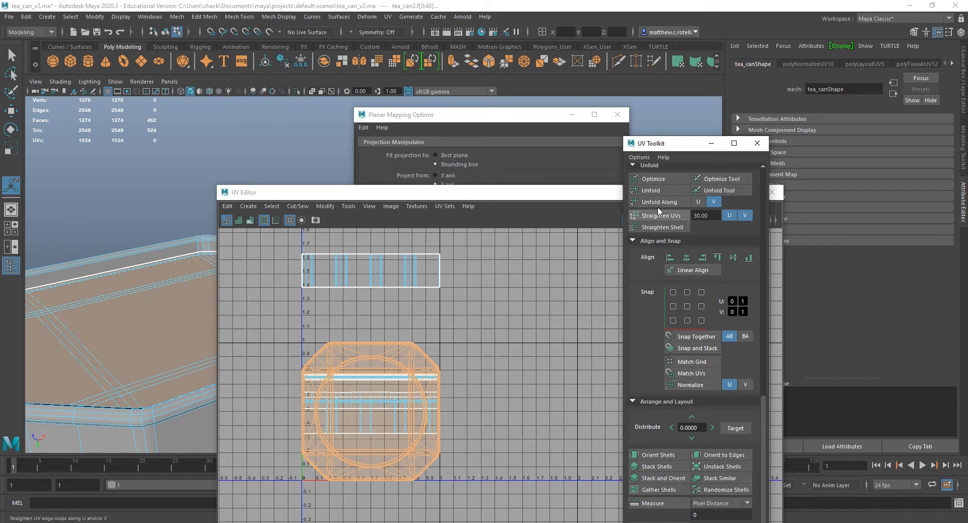
left_click(649, 464)
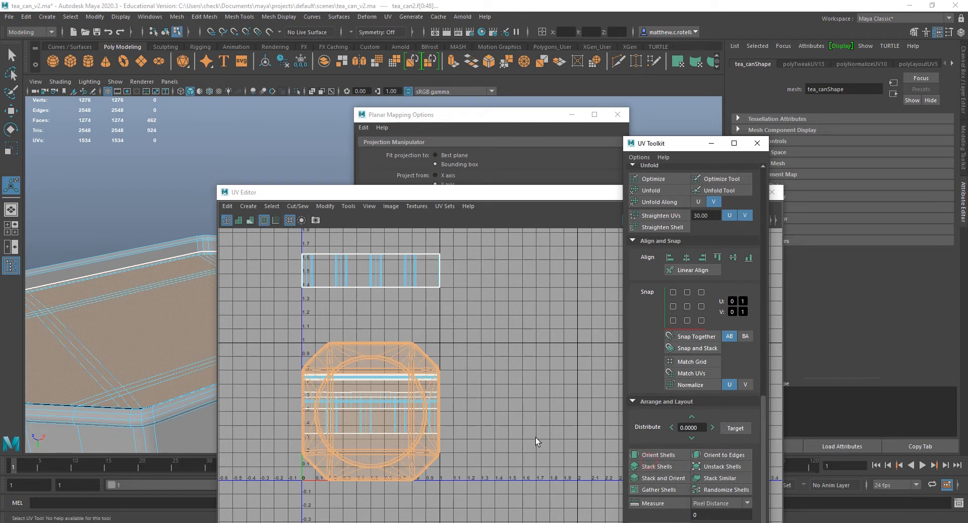
left_click(458, 416)
scroll(458, 416, "up", 3)
middle_click_drag(473, 422, 548, 467, "alt")
scroll(501, 483, "down", 3)
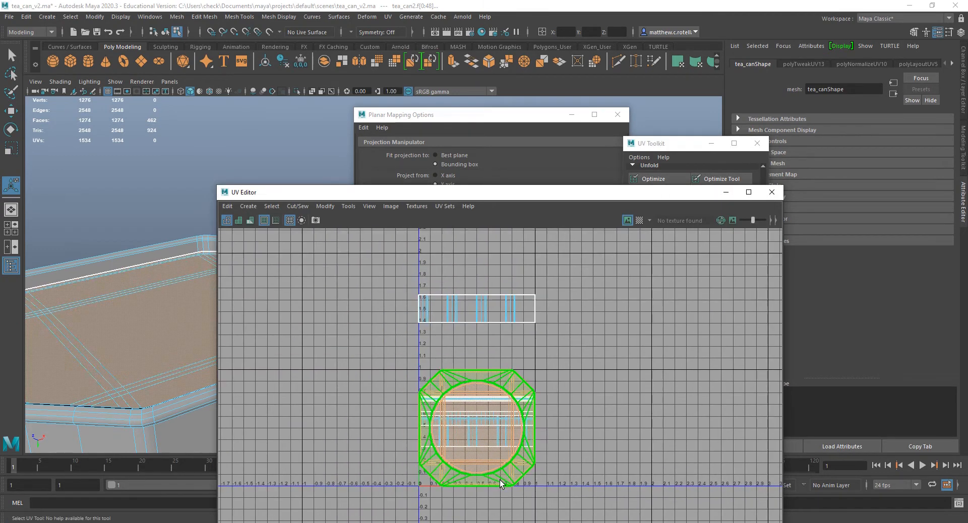
scroll(501, 482, "up", 5)
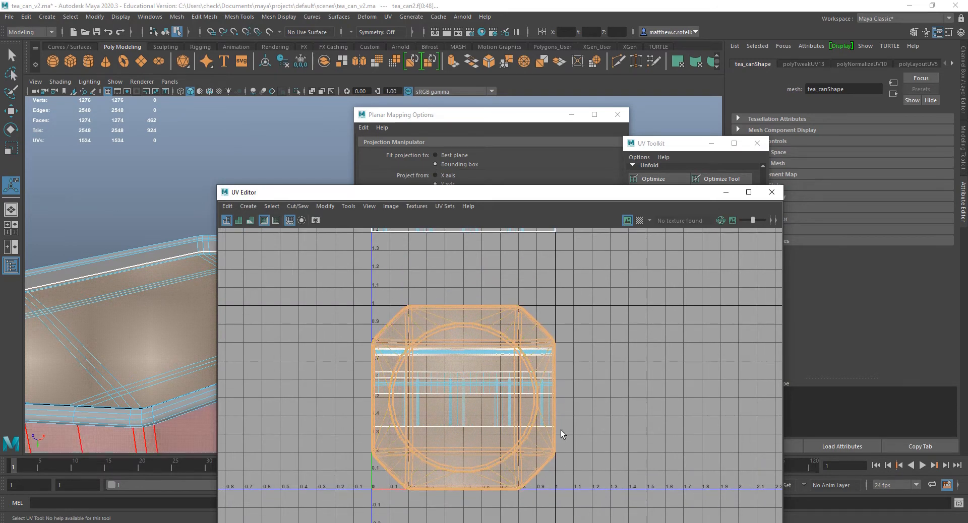
scroll(561, 431, "down", 2)
- Select the strip shell above the UV square and examine which faces of the tea can it covers
left_click(488, 286)
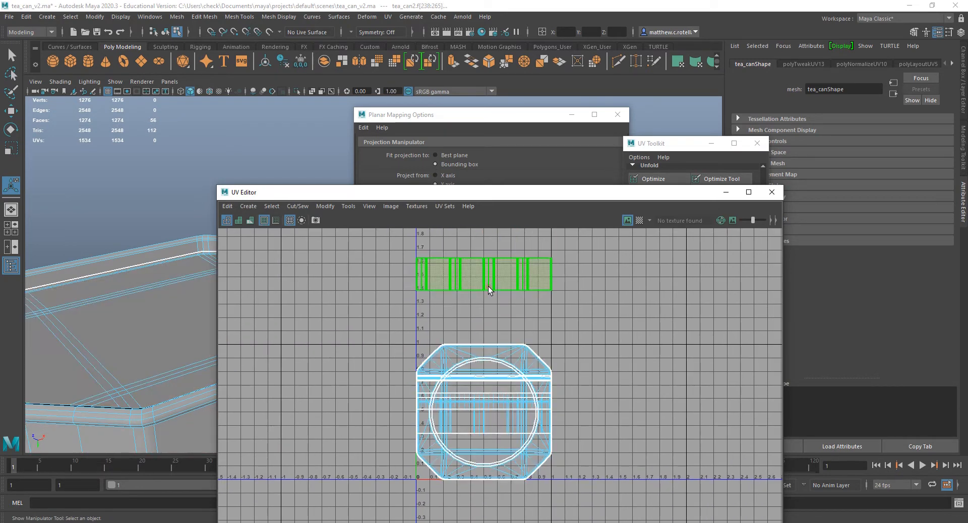
scroll(164, 414, "down", 5)
middle_click_drag(163, 414, 116, 351, "alt")
left_click_drag(116, 352, 174, 286, "alt")
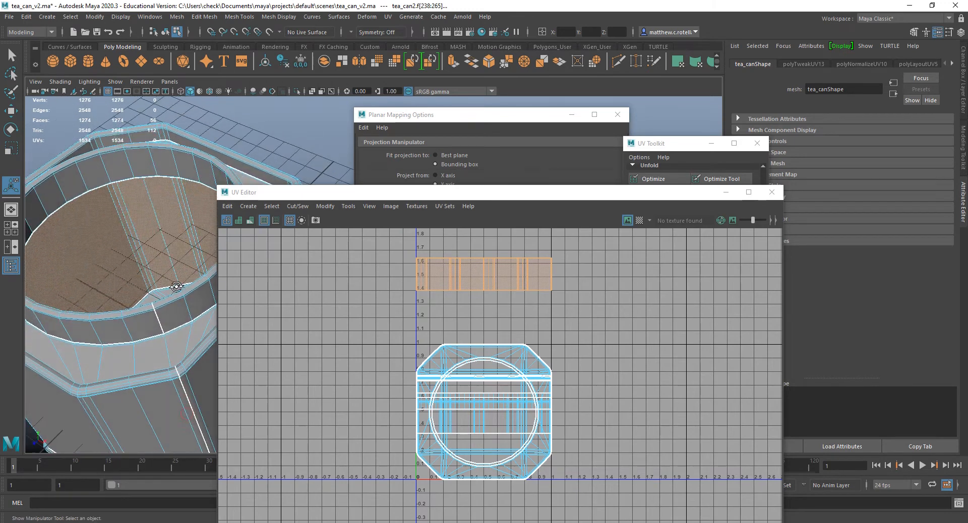
left_click_drag(167, 387, 247, 467, "alt")
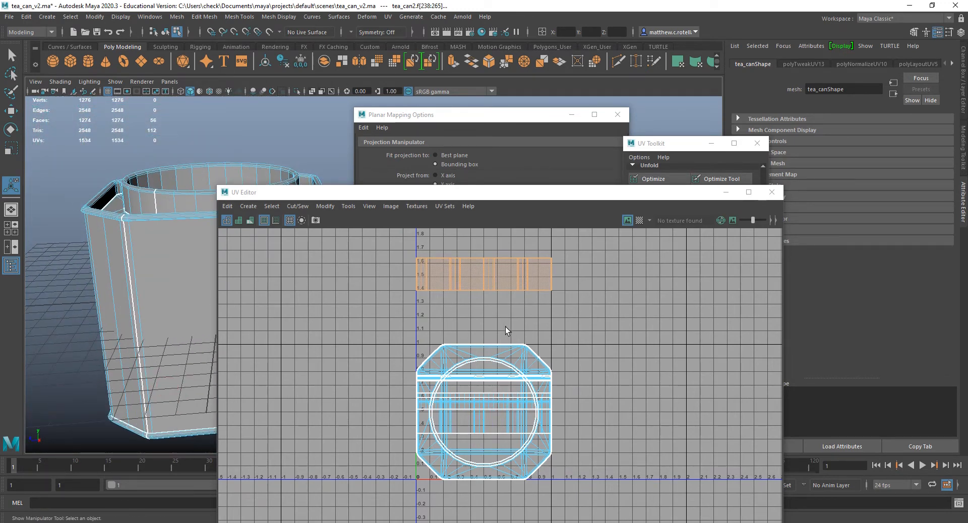
- Select the four overlapping octagonal shells, check their faces on the model in wireframe, and lay the shells out along U
left_click(540, 371)
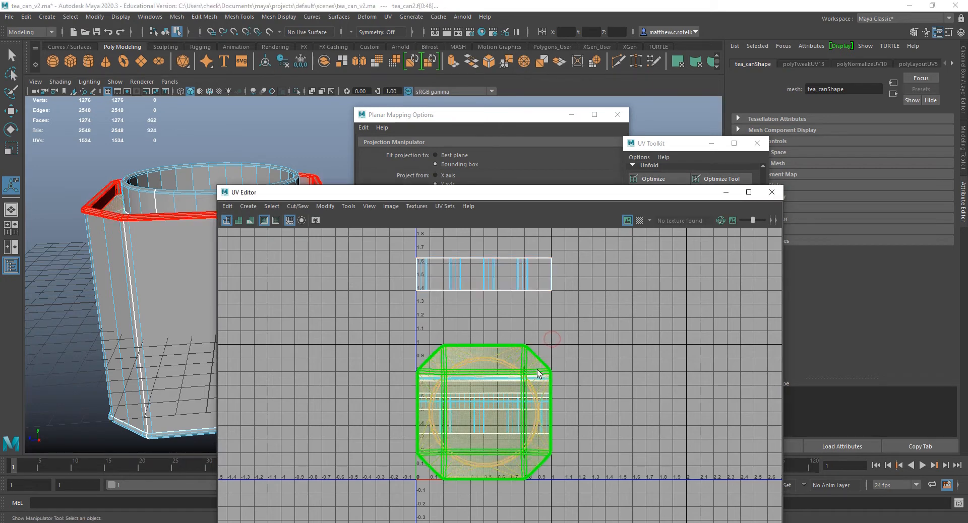
left_click_drag(151, 237, 104, 212, "alt")
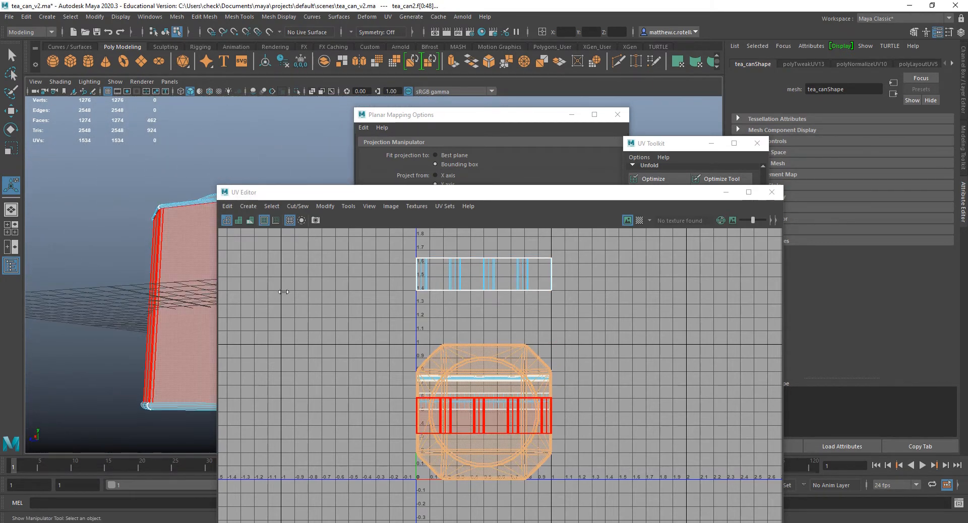
left_click_drag(501, 202, 704, 186)
left_click(503, 118)
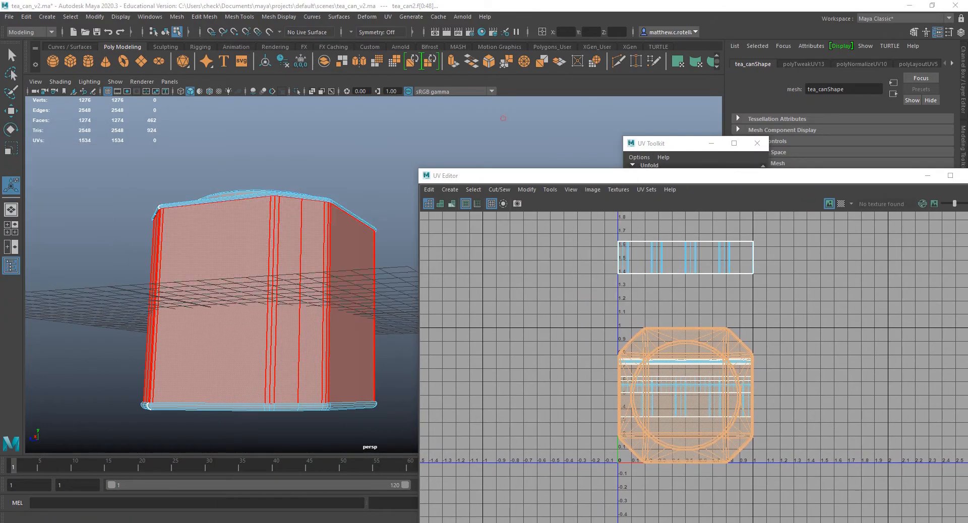
left_click_drag(61, 317, 387, 328, "alt")
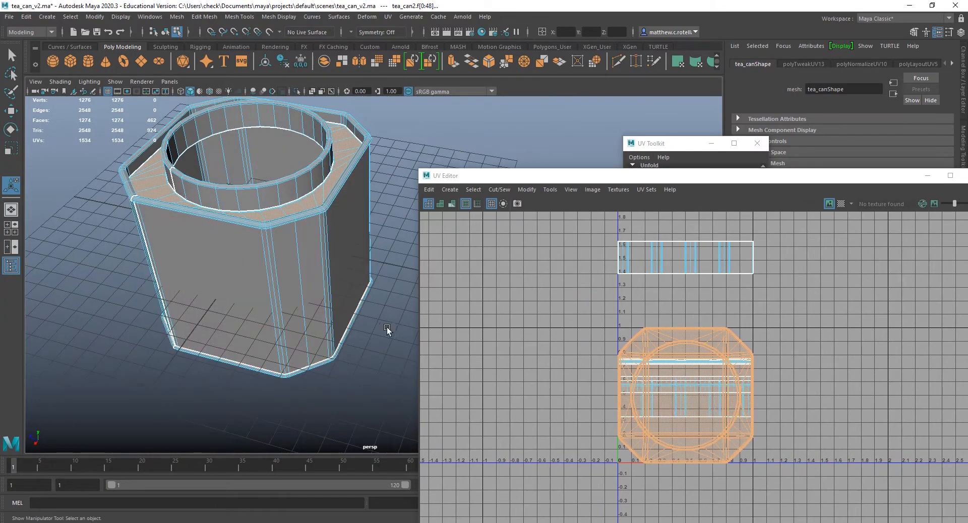
key("4")
left_click_drag(372, 372, 328, 348, "alt")
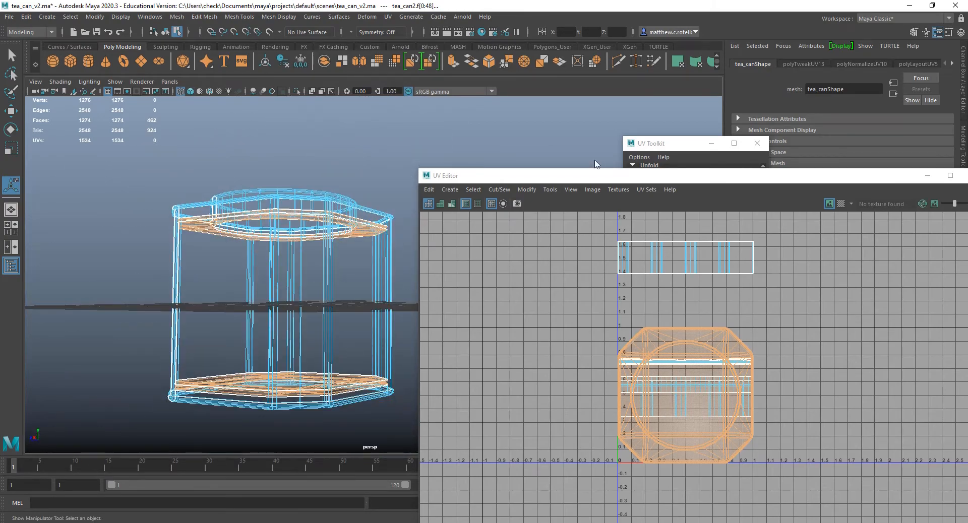
left_click_drag(604, 179, 239, 93)
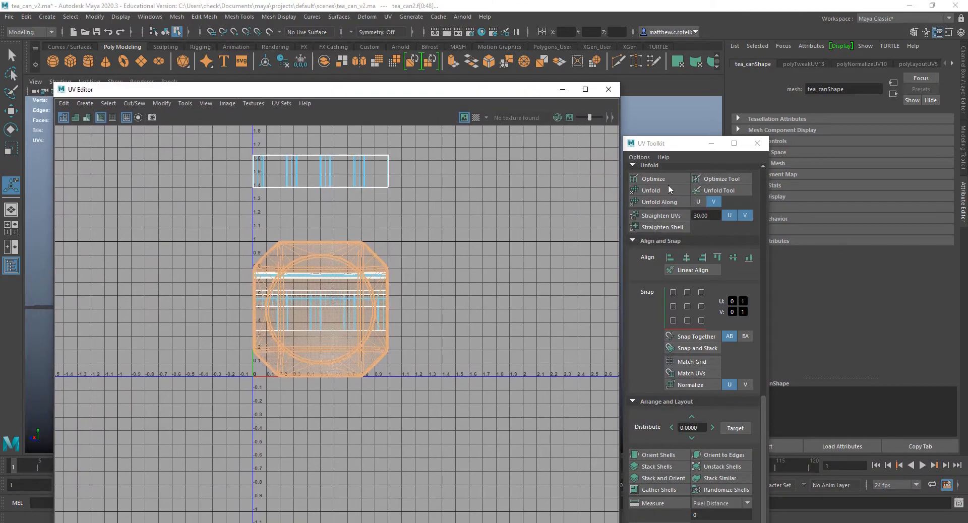
left_click_drag(666, 150, 664, 82)
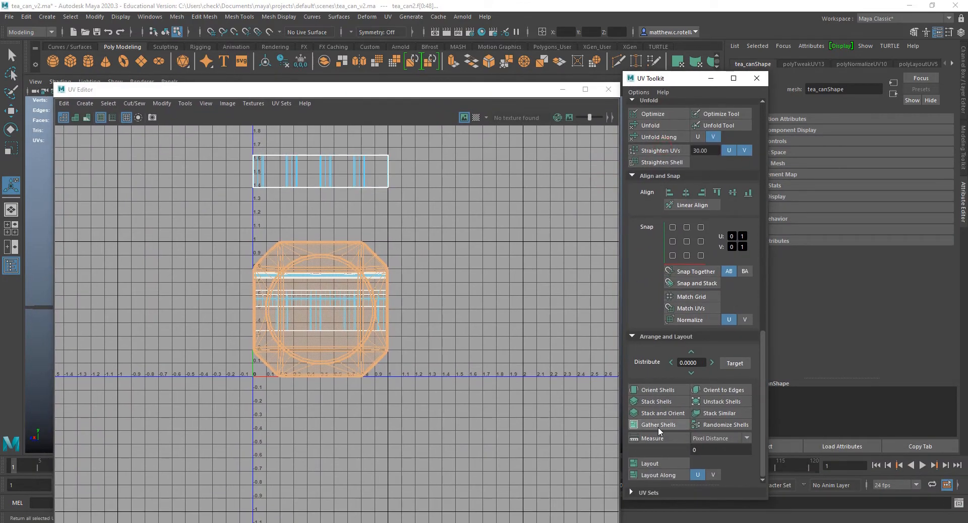
left_click(656, 475)
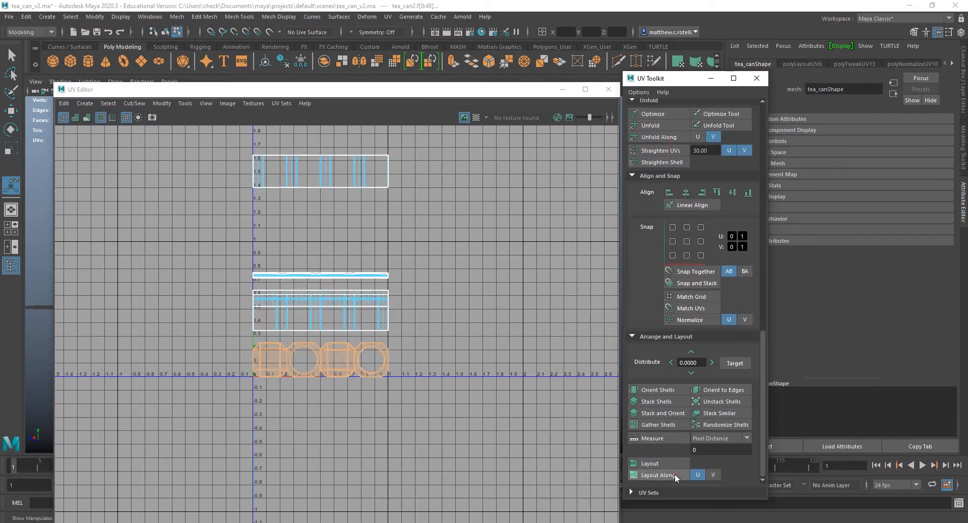
- Select the row of four octagonal shells and move it up in V until it sits above the thin rim strips
left_click(326, 371)
scroll(321, 378, "up", 3)
scroll(323, 378, "up", 2)
left_click(335, 368)
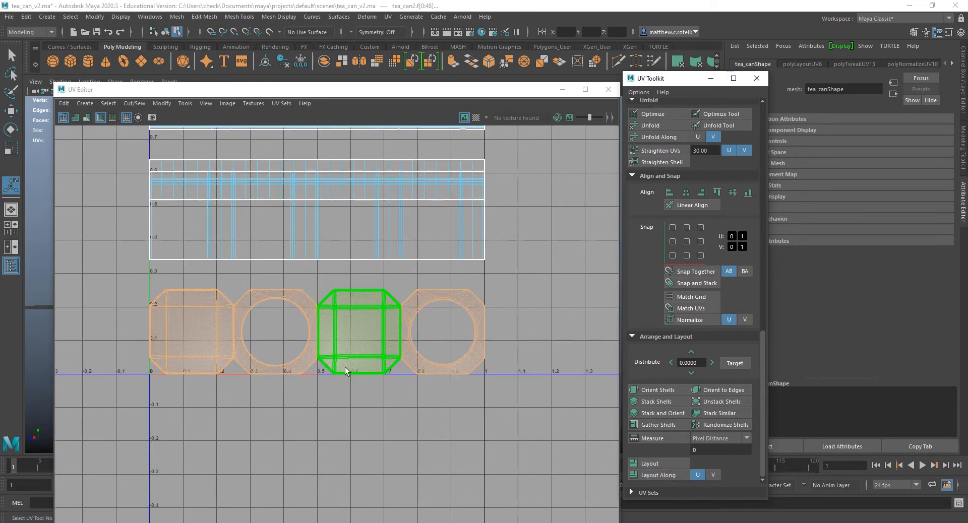
left_click(430, 418)
left_click_drag(99, 305, 538, 381)
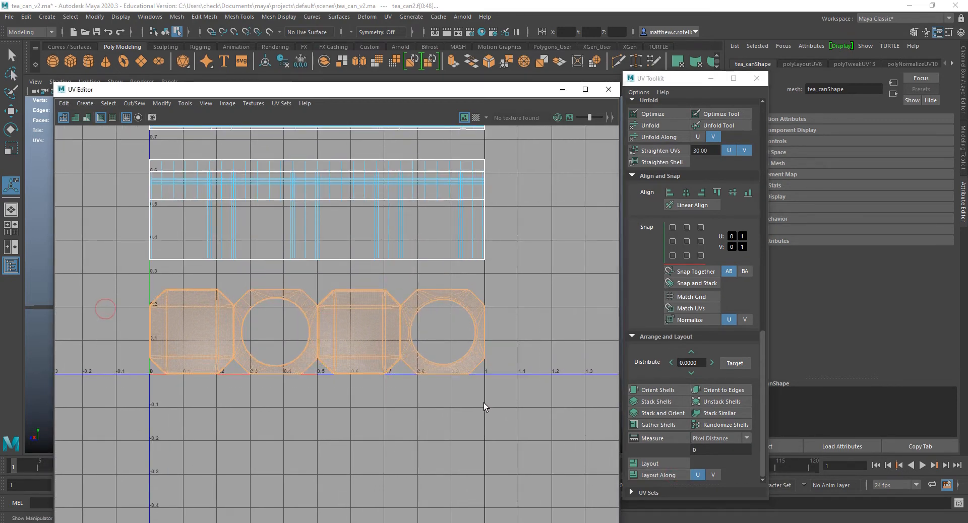
key("w")
mouse_move(320, 281)
left_mouse_down()
mouse_move(316, 260)
mouse_move(320, 268)
left_mouse_up()
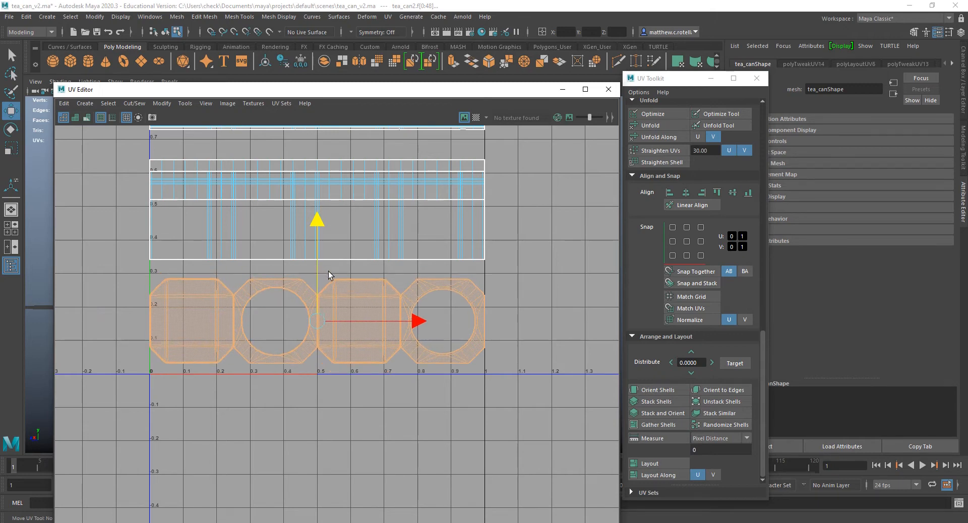
middle_click_drag(322, 274, 339, 389, "alt")
scroll(322, 353, "down", 3)
middle_click_drag(324, 341, 328, 302, "alt")
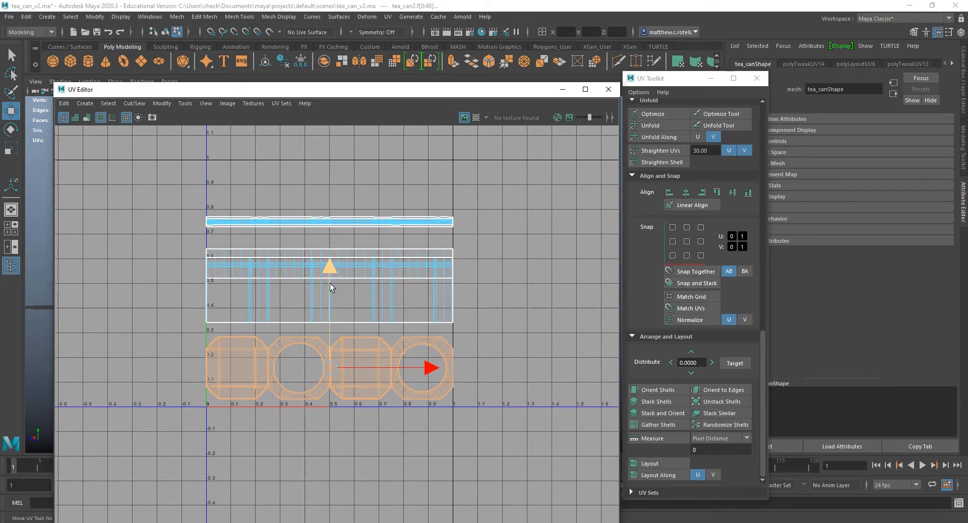
left_click_drag(331, 288, 303, 94)
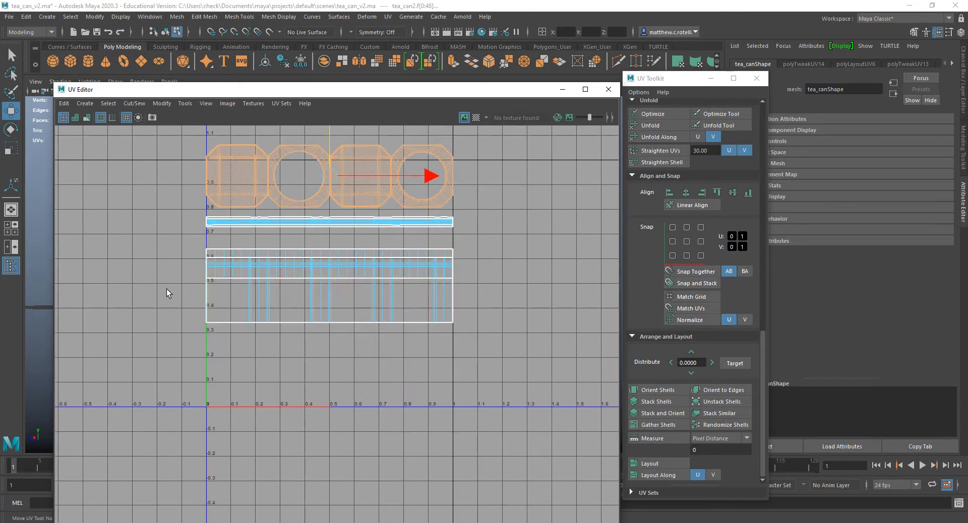
- Select the outer side wall's UV shell and move it down to the lower edge of the UV square, with the model shaded
left_click_drag(330, 325, 353, 328)
left_click_drag(252, 90, 648, 99)
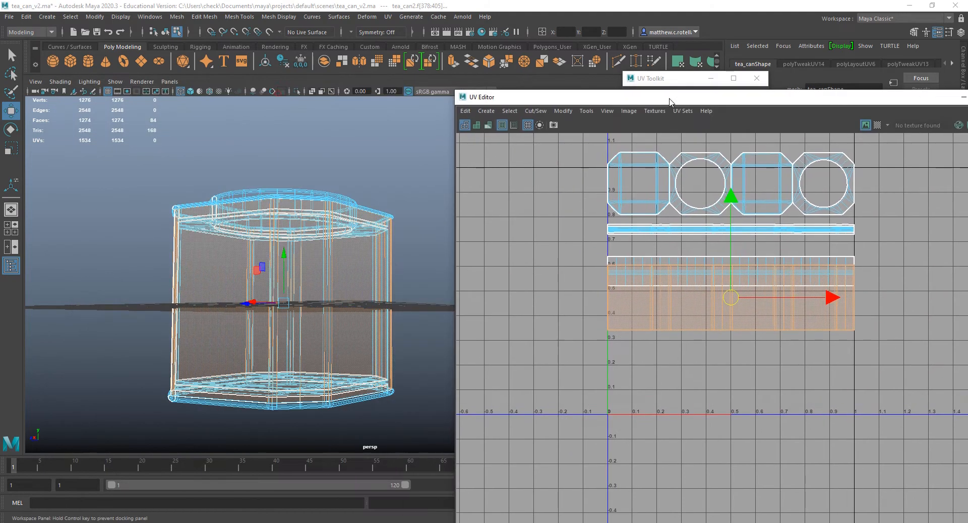
key("5")
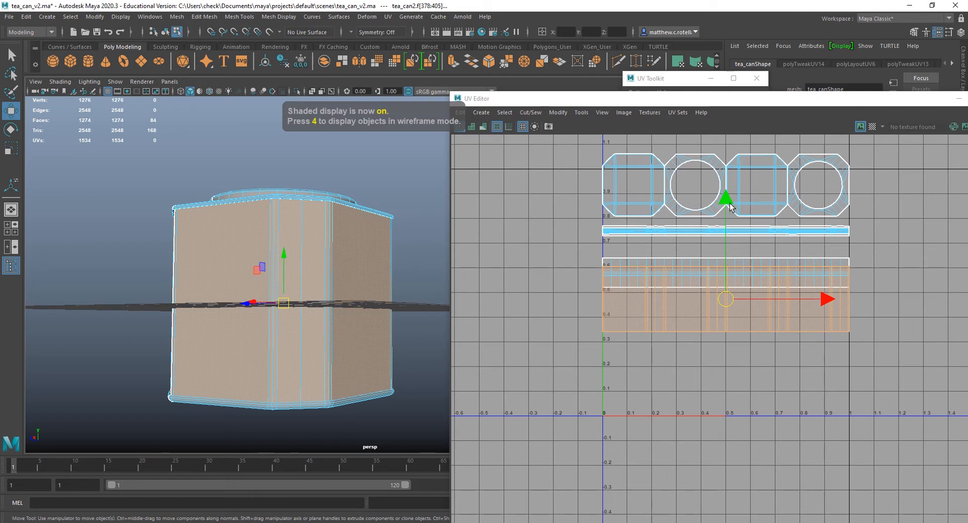
left_click_drag(731, 207, 736, 291)
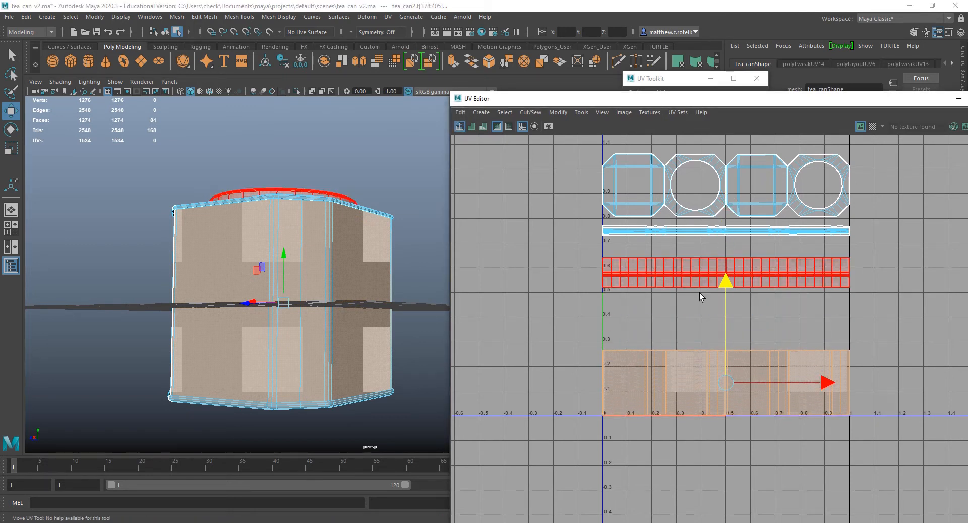
- Move the round neck's UV shell down in V, placing it between the outer wall shell and the thin rim strips
left_click_drag(433, 296, 324, 300, "alt")
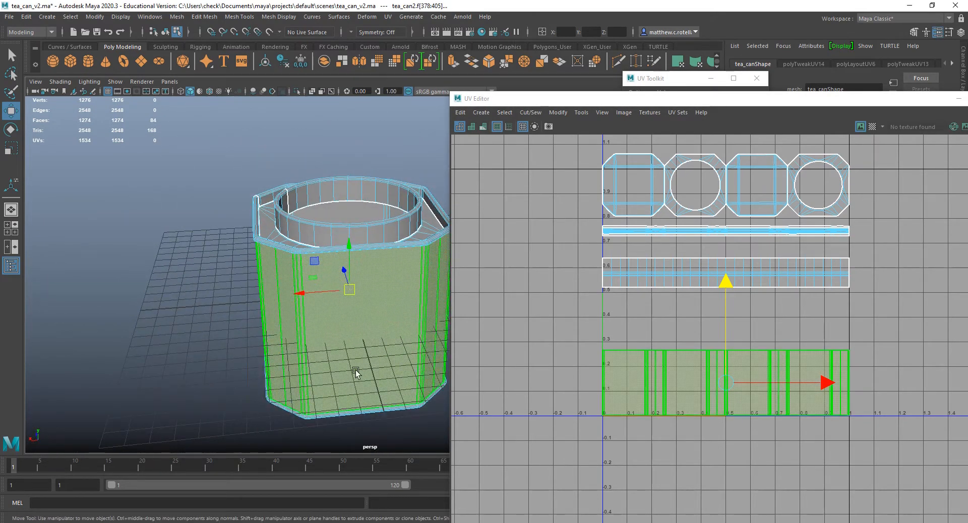
left_click(665, 274)
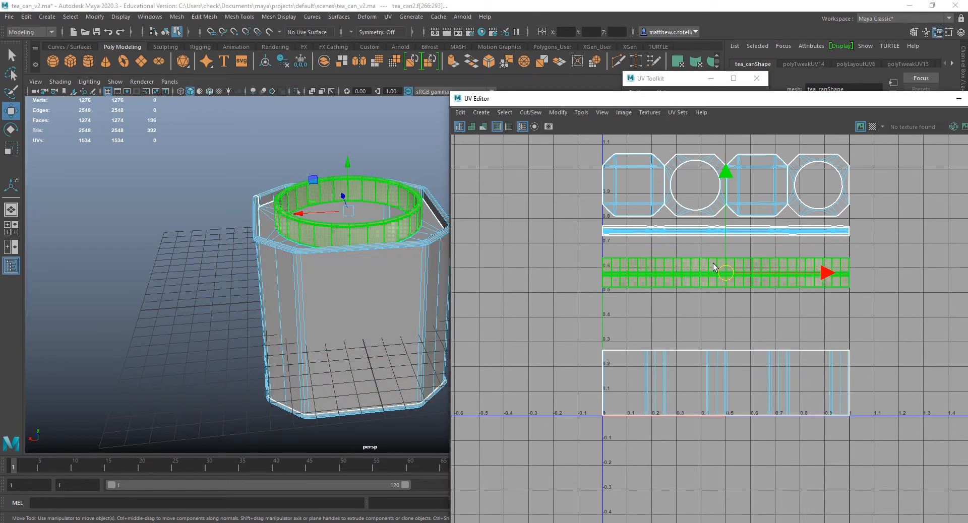
left_click_drag(725, 239, 725, 301)
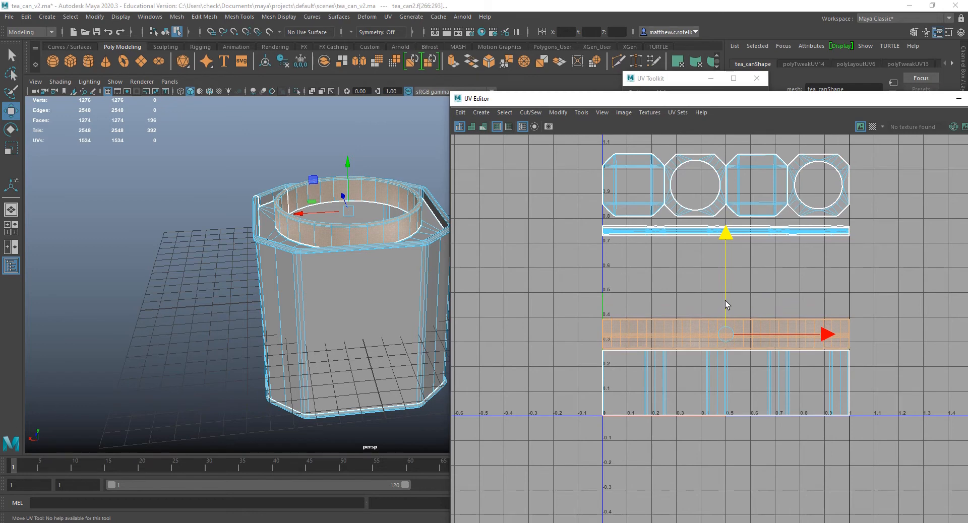
scroll(683, 261, "up", 3)
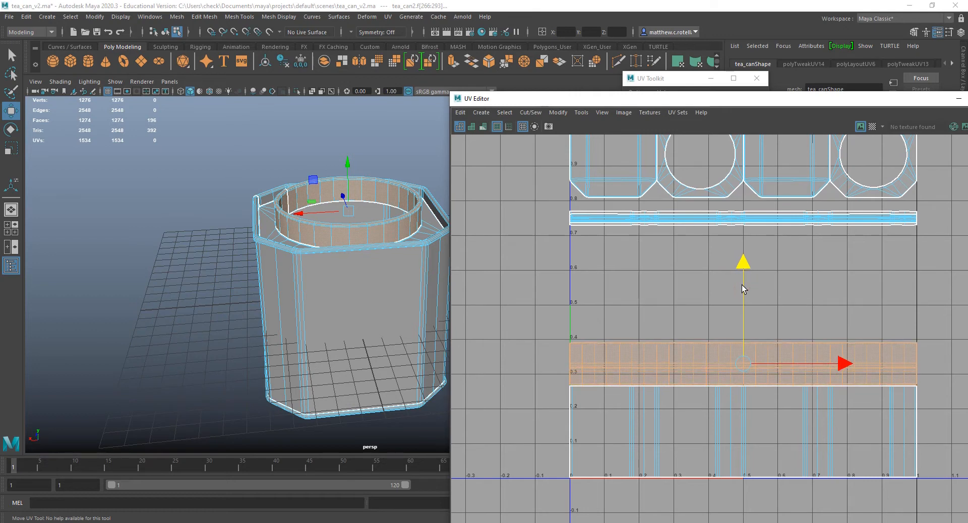
scroll(692, 237, "down", 3)
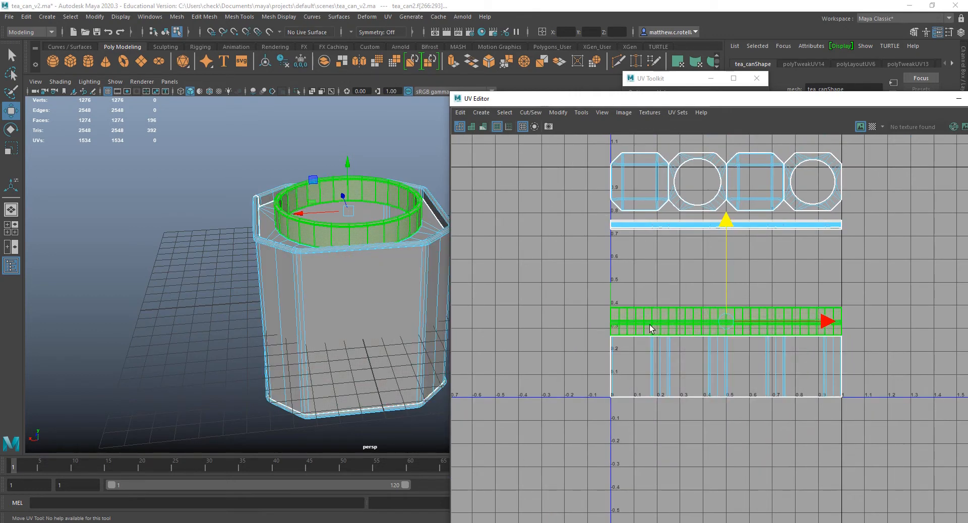
left_click_drag(724, 255, 726, 213)
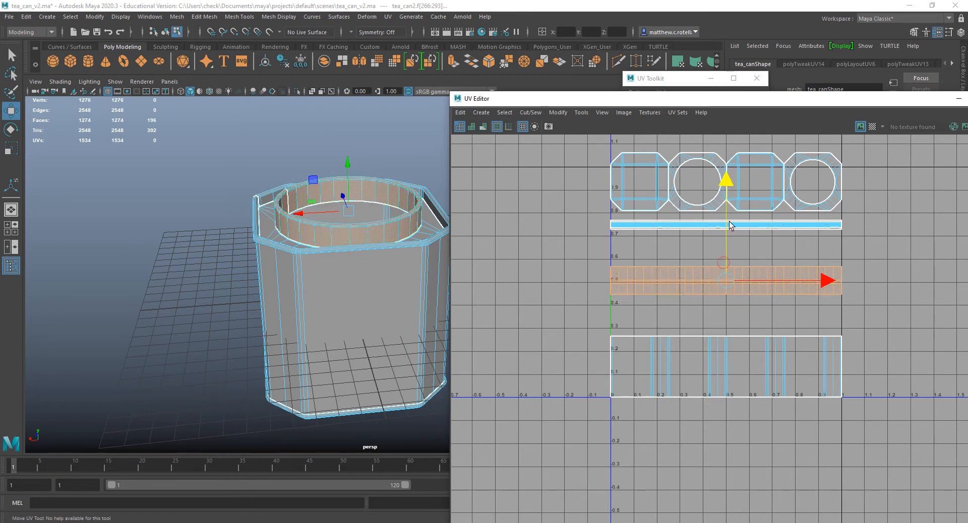
- Select the top rim's thin UV strip and move it down to just above the outer wall shell
double_click(427, 238)
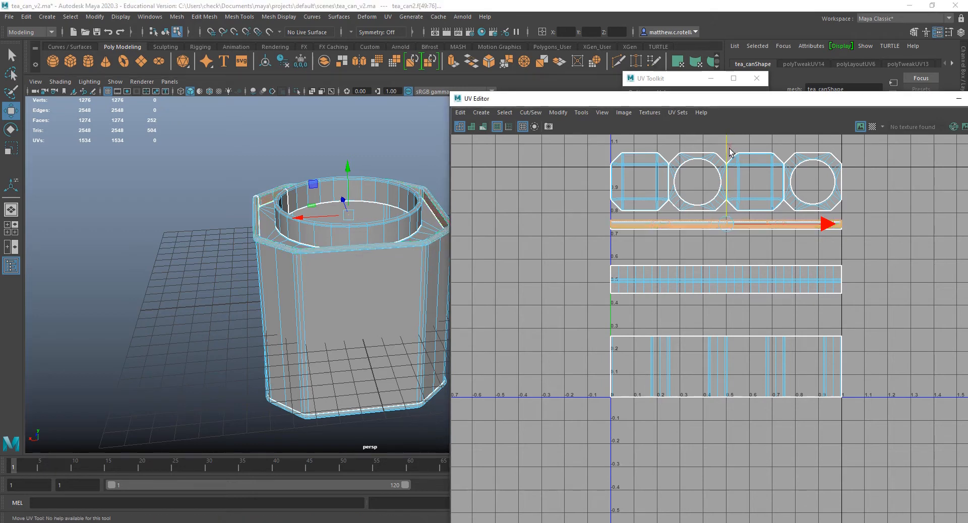
left_click_drag(727, 150, 737, 256)
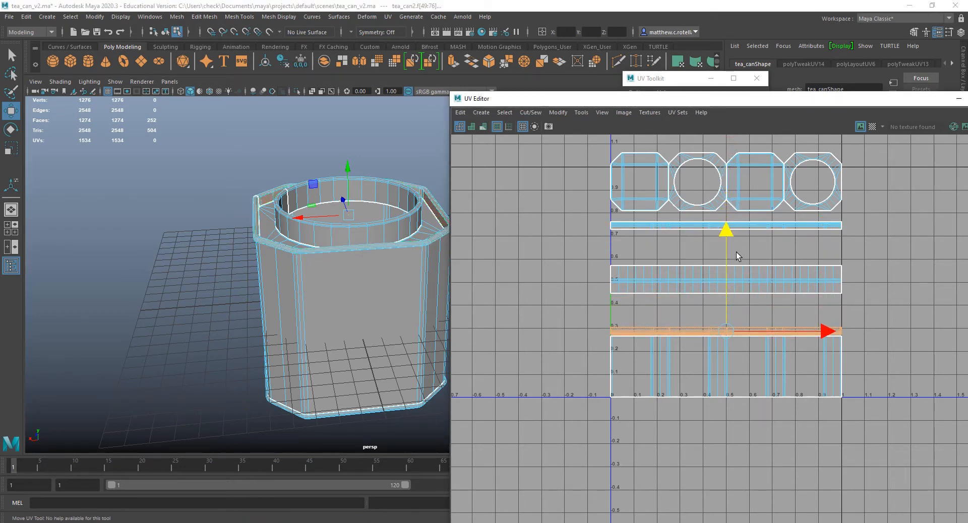
scroll(668, 323, "up", 10)
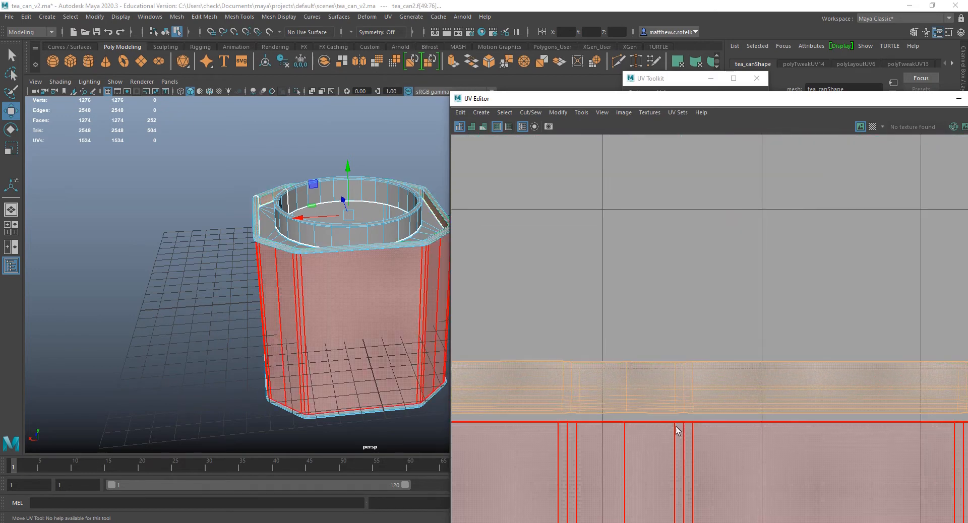
scroll(724, 308, "down", 3)
scroll(597, 407, "down", 2)
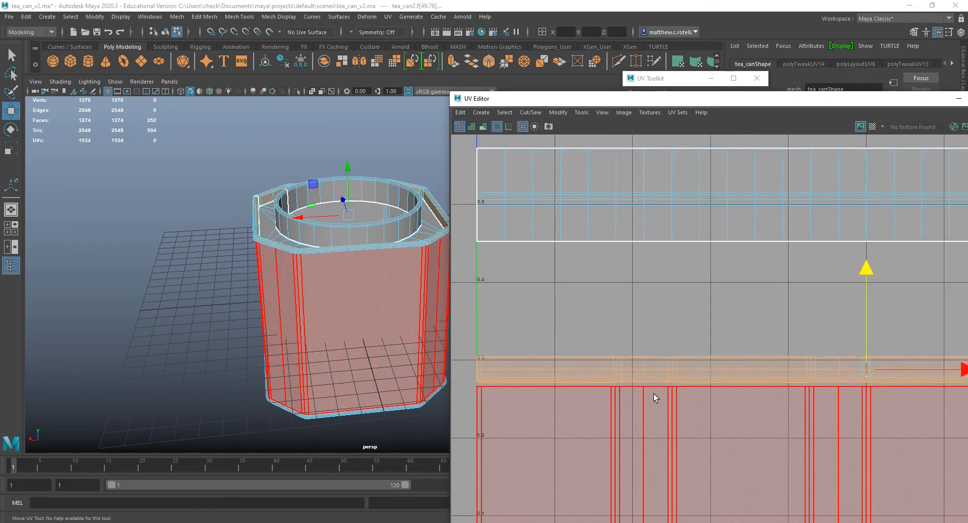
- Nudge the top rim's UV strip down in V, leaving only a hairline gap above the outer wall shell
middle_click_drag(654, 394, 516, 358, "alt")
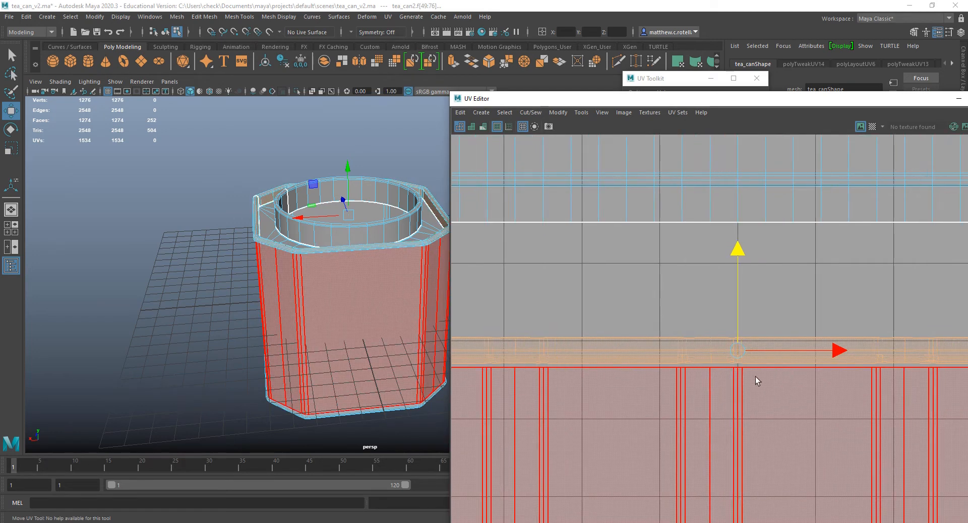
middle_click_drag(756, 377, 559, 377, "alt")
scroll(555, 394, "up", 5)
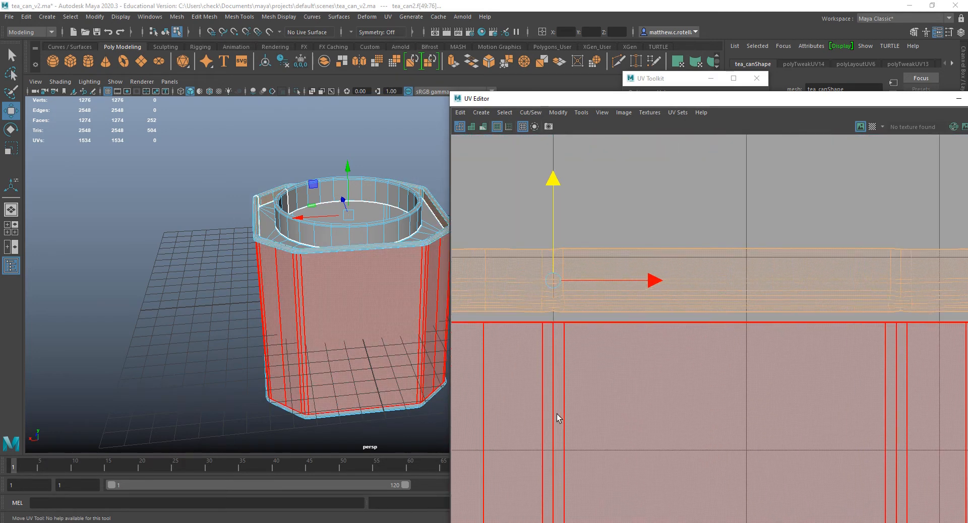
scroll(549, 359, "down", 3)
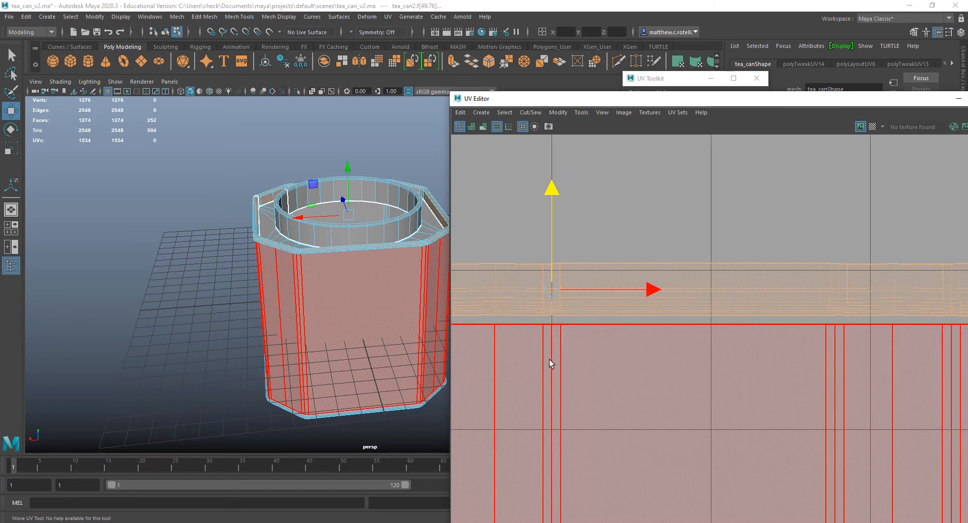
scroll(551, 359, "down", 2)
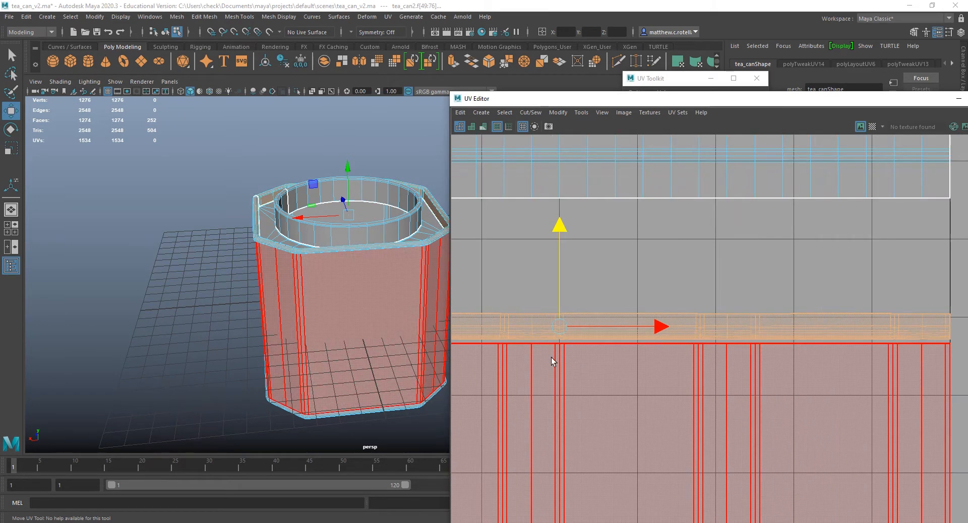
middle_click_drag(588, 362, 663, 371, "alt")
scroll(740, 279, "down", 1)
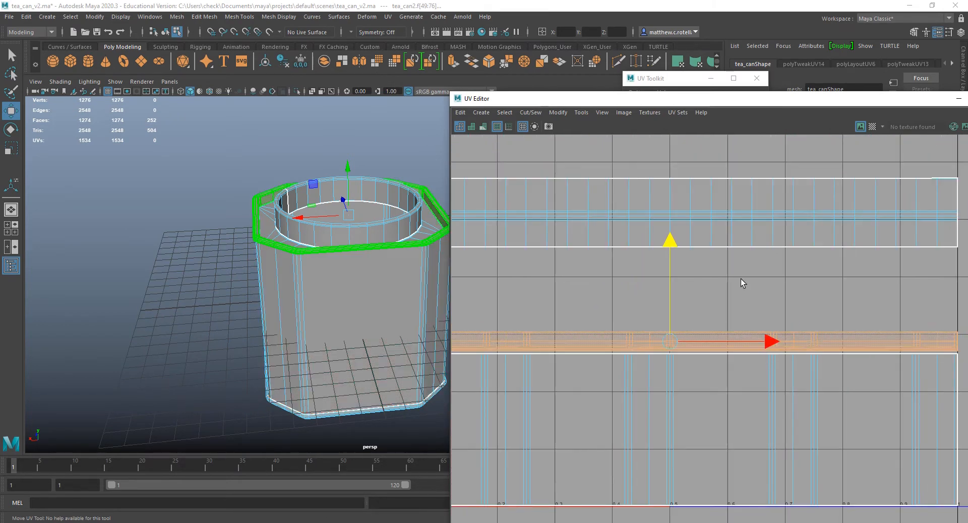
scroll(655, 383, "up", 4)
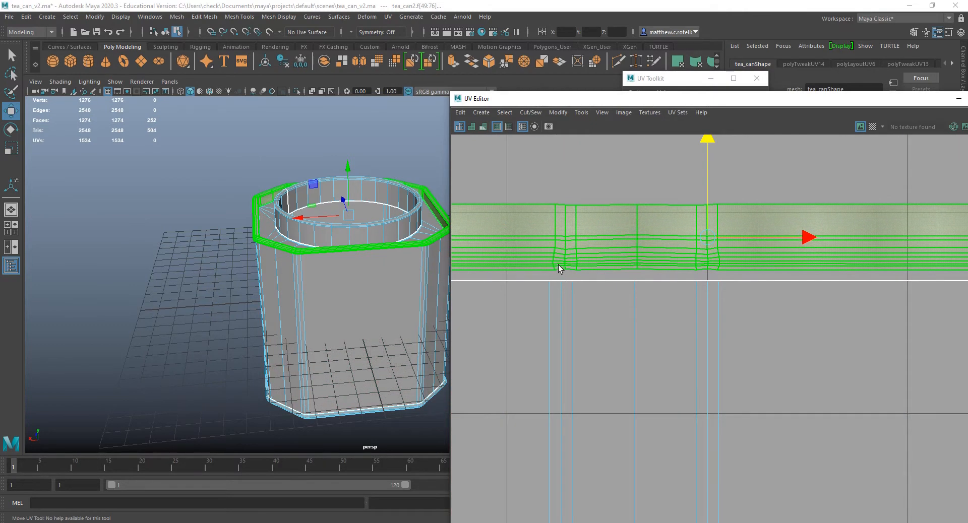
scroll(565, 269, "up", 1)
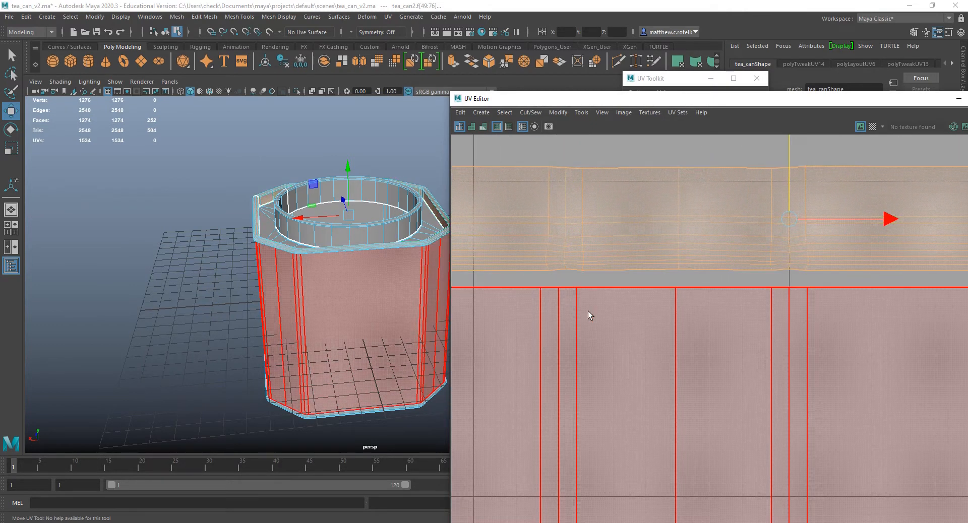
scroll(633, 286, "down", 3)
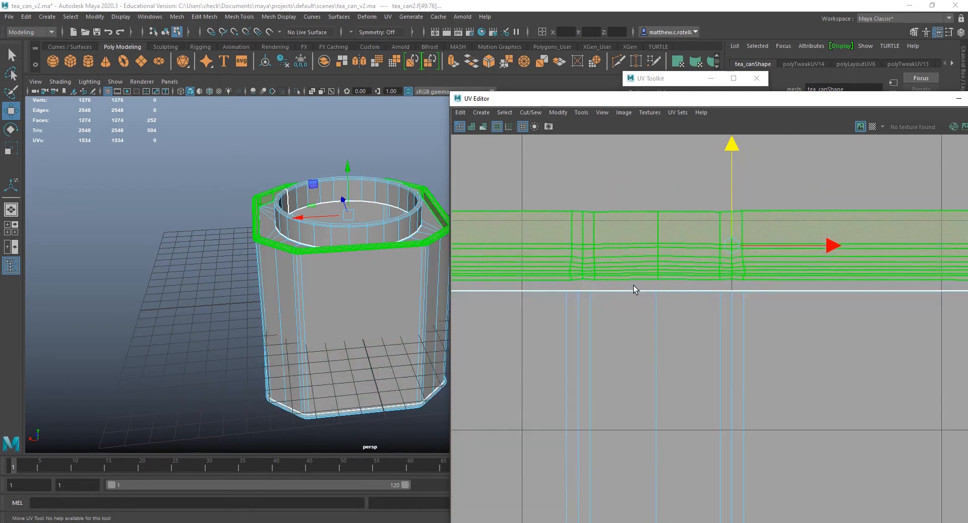
left_click_drag(710, 197, 706, 202)
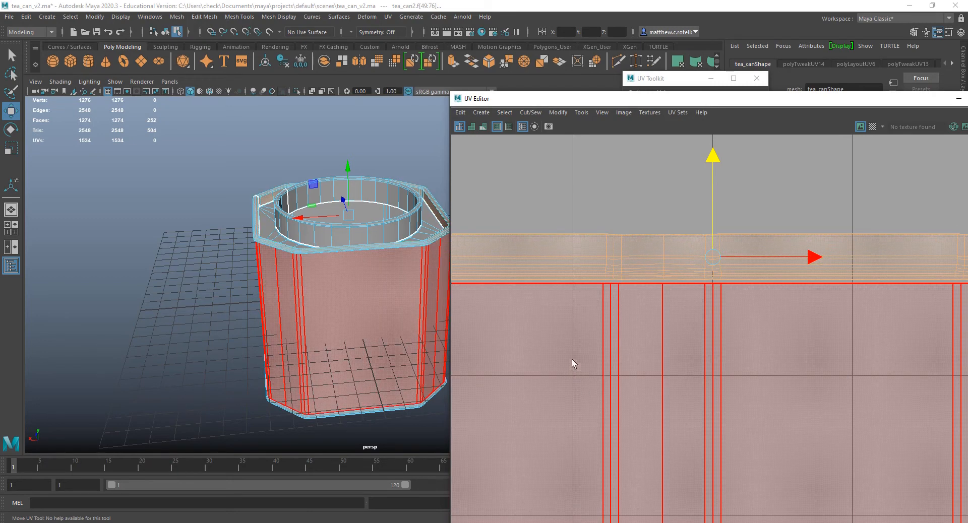
middle_click_drag(572, 359, 664, 288, "alt")
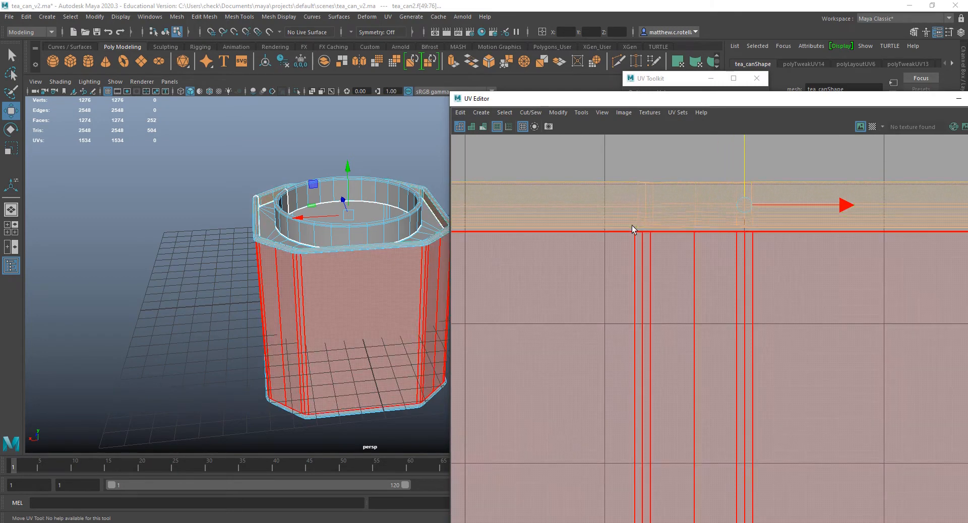
- Select the round neck's UV shell and move it down in V to just above the top rim's strip
scroll(595, 250, "down", 2)
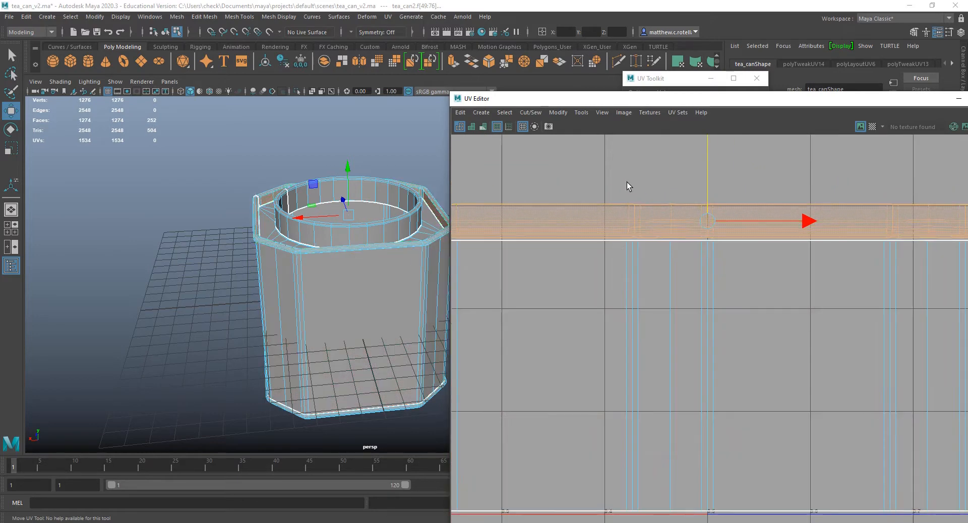
scroll(621, 299, "down", 4)
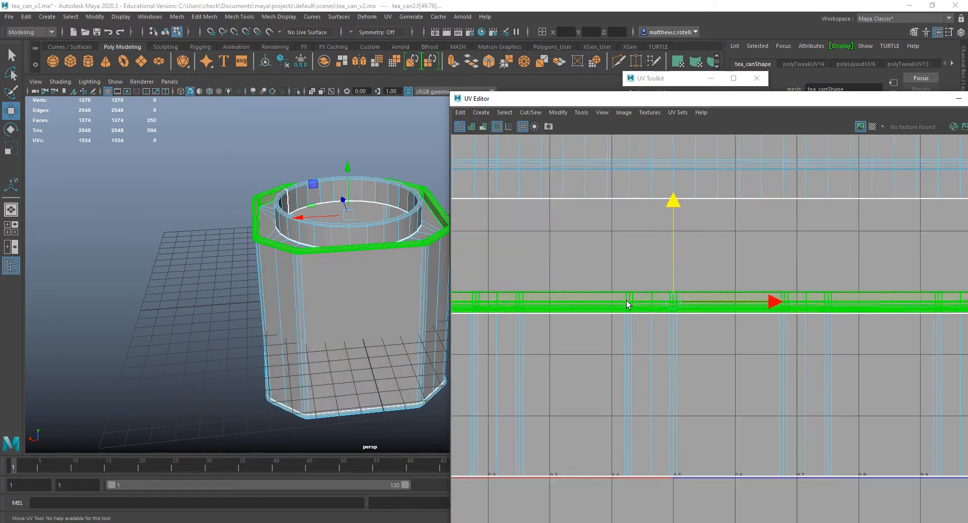
scroll(613, 301, "up", 3)
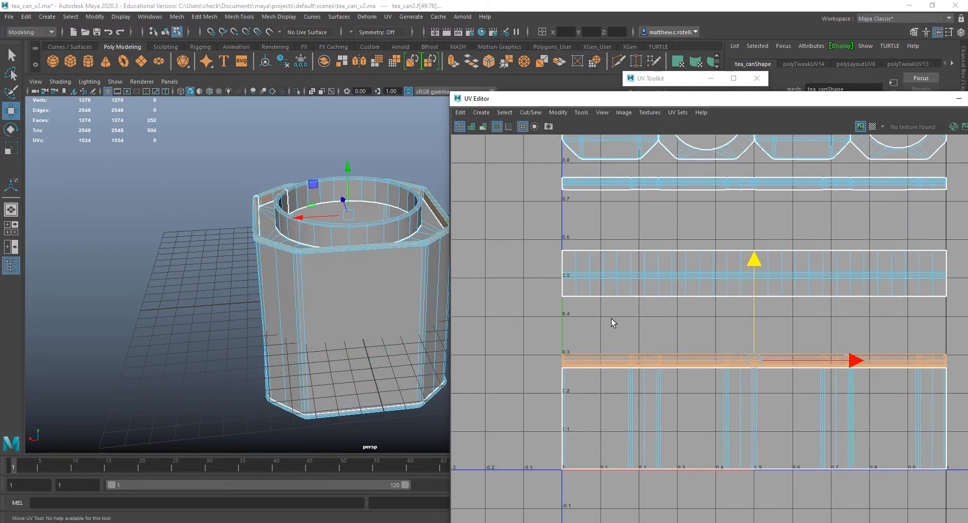
left_click(608, 287)
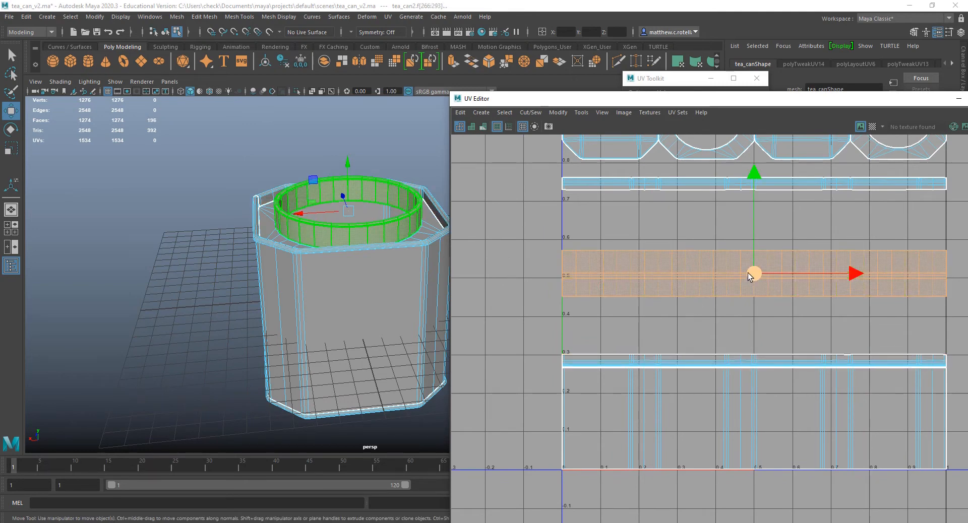
left_click_drag(753, 232, 757, 289)
- Select the row of four octagonal shells and move it down in V to just above the round neck's shell
scroll(659, 244, "down", 3)
middle_click_drag(659, 245, 598, 301, "alt")
scroll(597, 249, "down", 3)
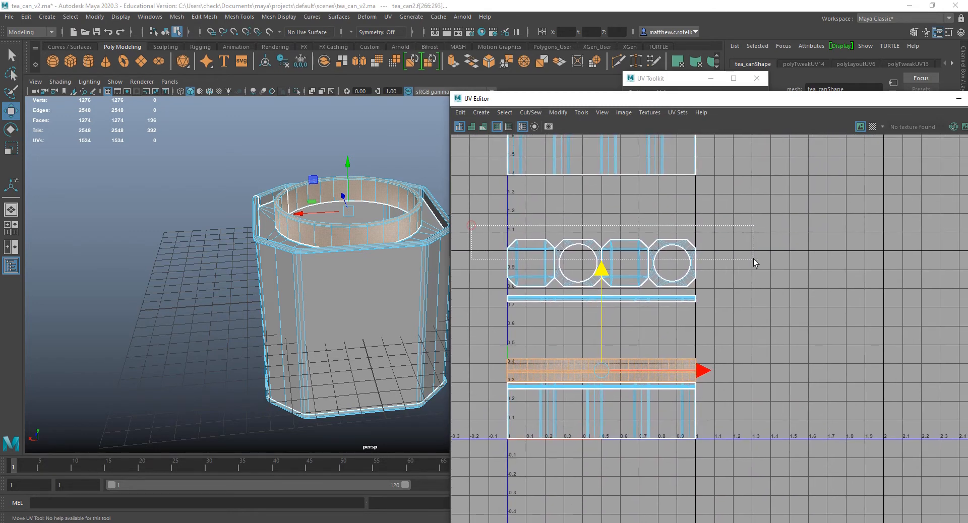
left_click_drag(705, 233, 503, 294)
left_click_drag(602, 214, 601, 284)
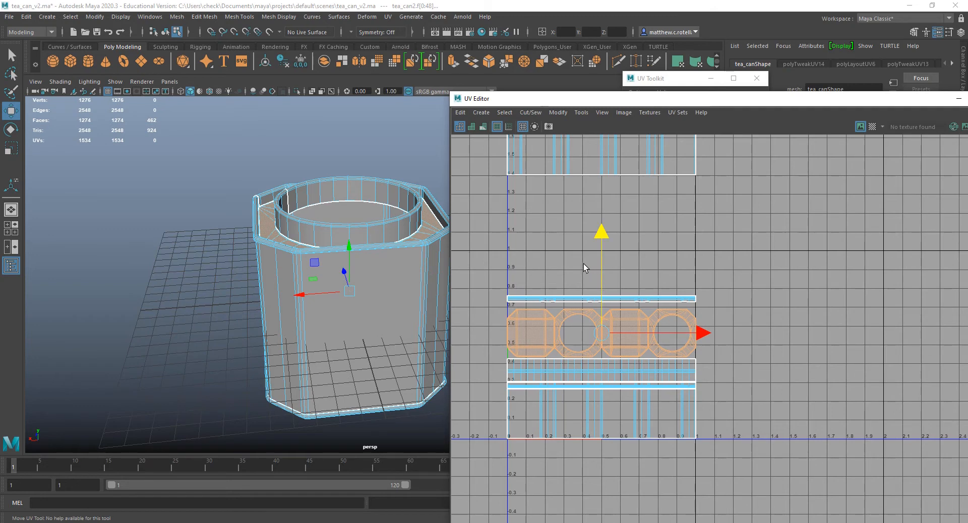
- Select the inner wall's UV shell and move it down in V until its upper edge lies at the top of the UV square
scroll(574, 201, "up", 2)
middle_click_drag(574, 202, 562, 285, "alt")
left_click(535, 207)
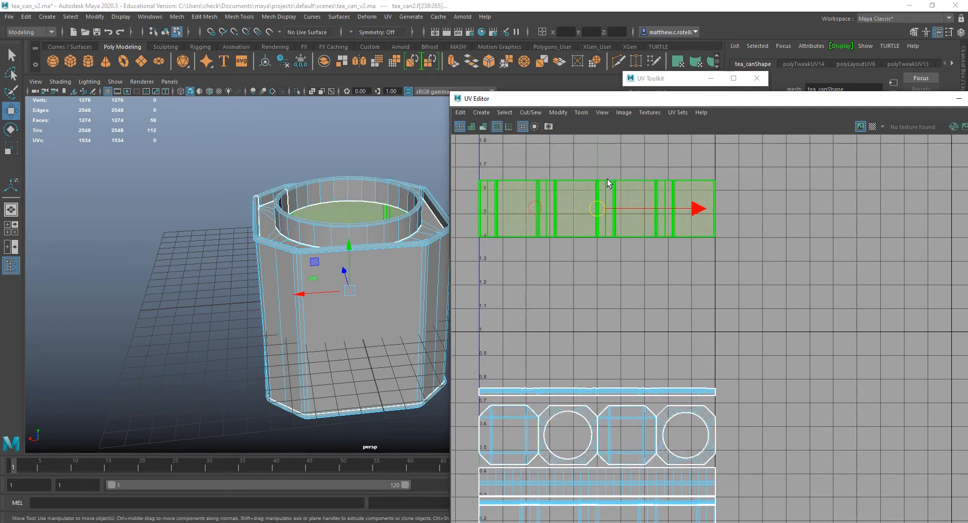
left_click_drag(592, 188, 591, 317)
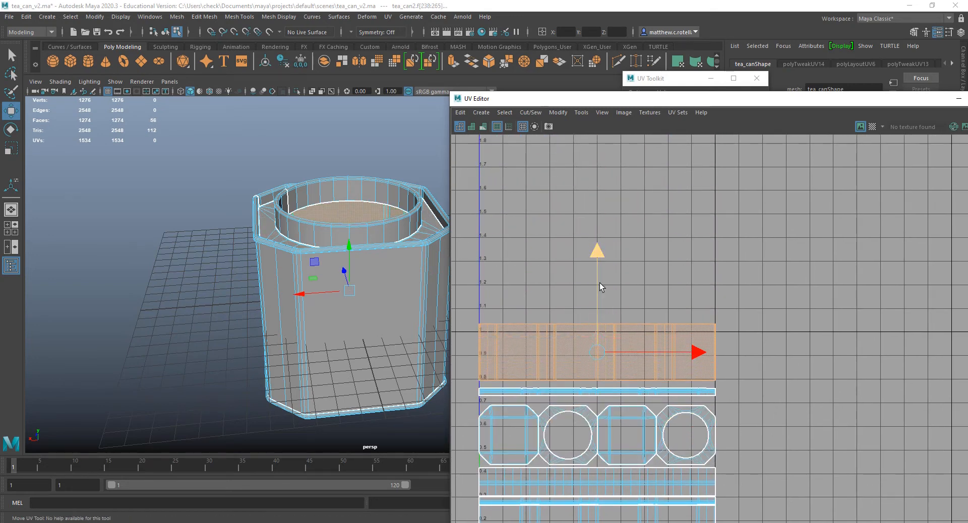
middle_click_drag(599, 283, 567, 254, "alt")
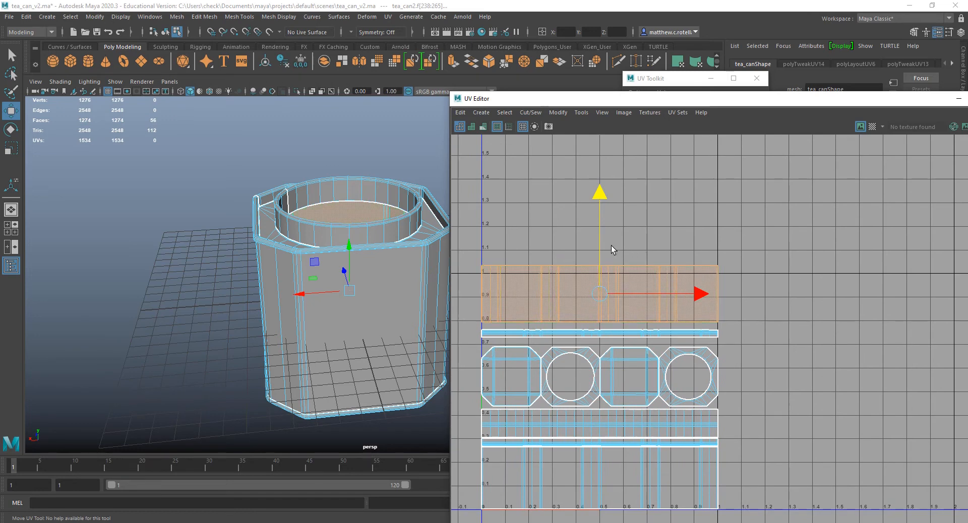
left_click_drag(597, 222, 597, 230)
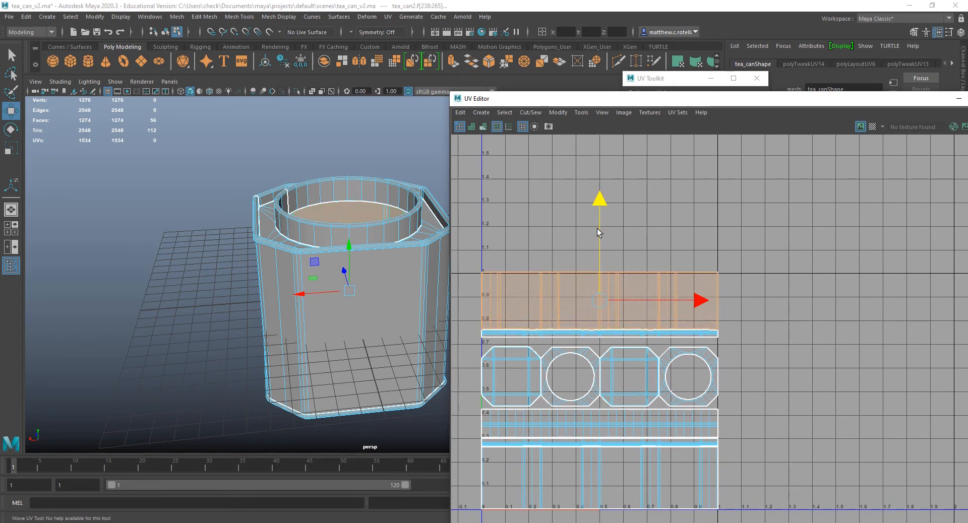
- Move the bottom rim's UV strip down towards the octagonal shells, and lower the inner wall shell to just above that strip
scroll(607, 338, "up", 5)
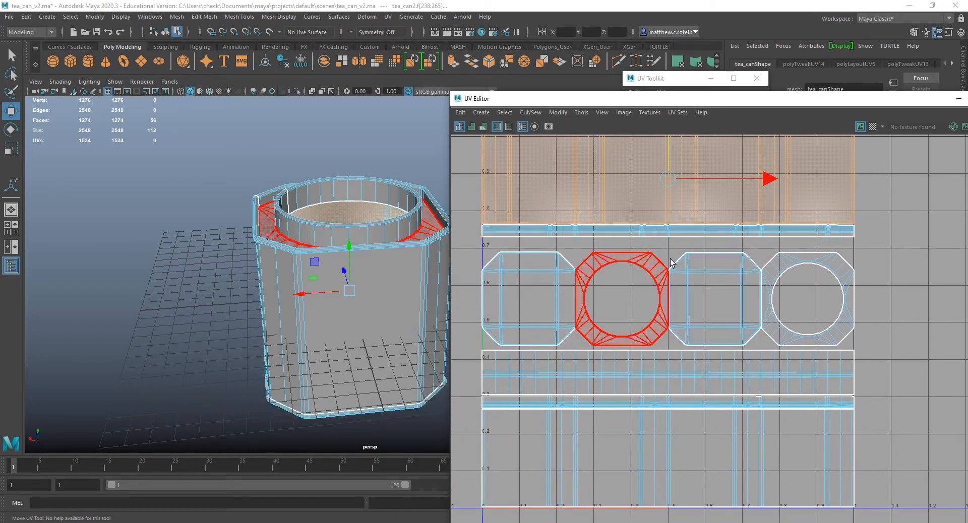
left_click(643, 231)
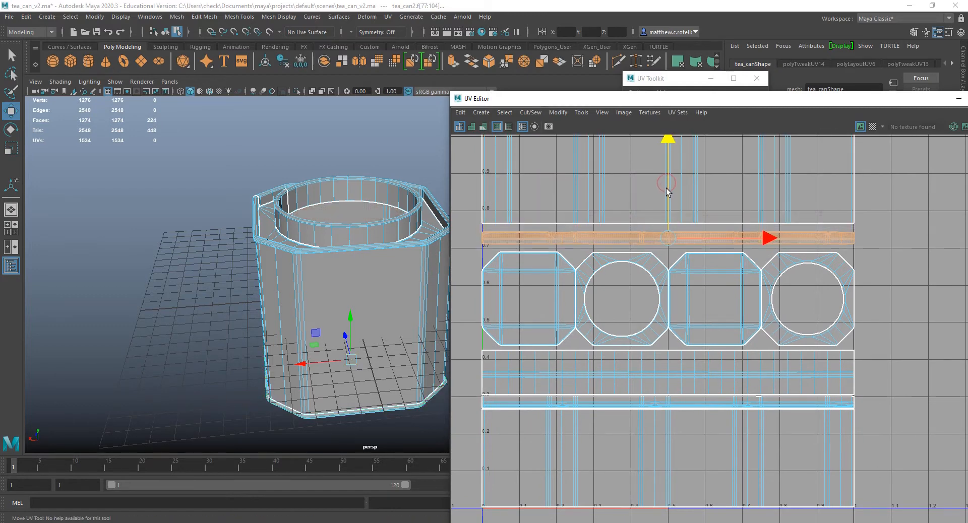
left_click(610, 175)
left_click(610, 176)
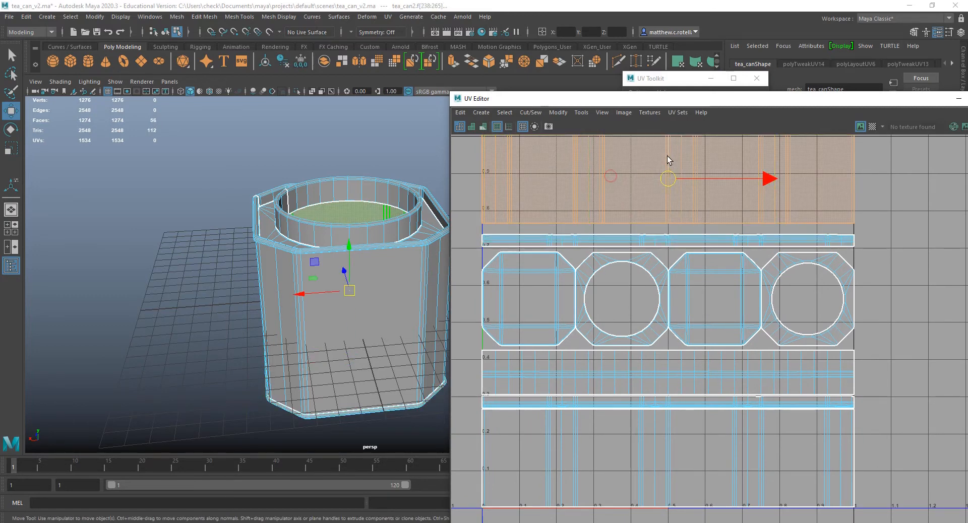
left_click_drag(667, 159, 668, 162)
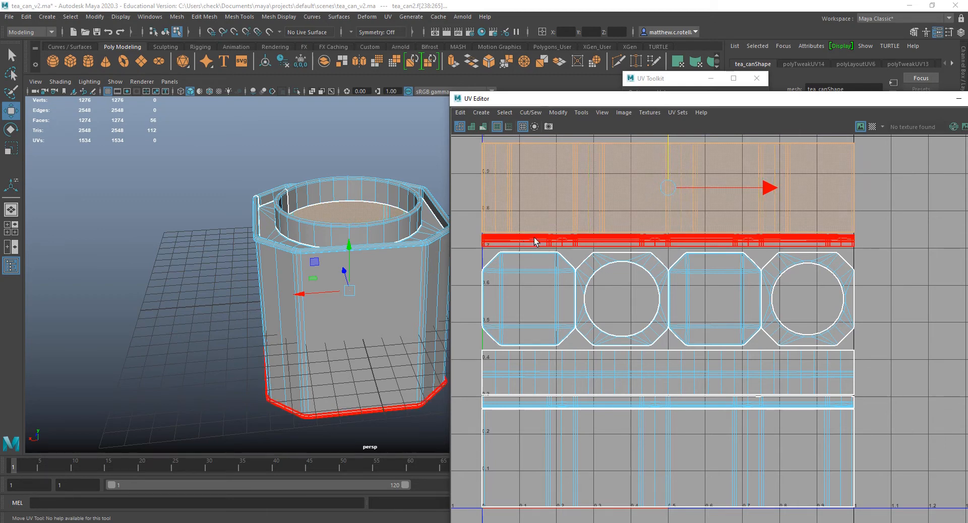
scroll(523, 241, "up", 3)
middle_click_drag(523, 241, 583, 305, "alt")
scroll(533, 330, "down", 1)
scroll(533, 330, "down", 5)
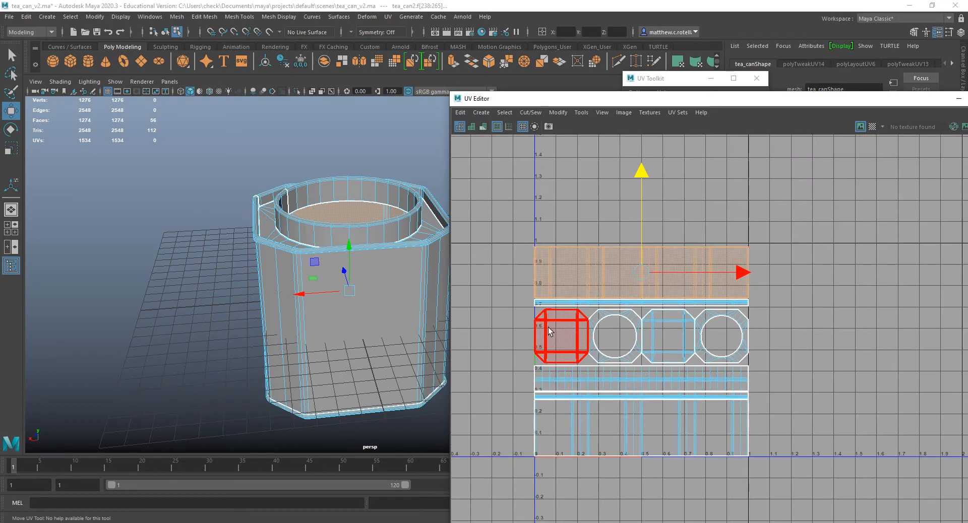
middle_click_drag(532, 329, 472, 282, "alt")
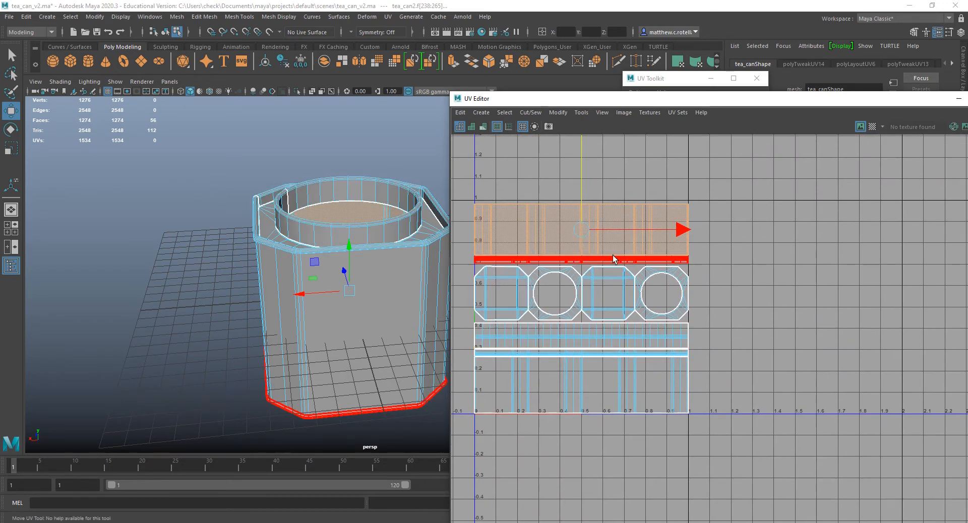
- Save the scene as a new version named tea_can_v4.ma
left_click(9, 17)
left_click(46, 70)
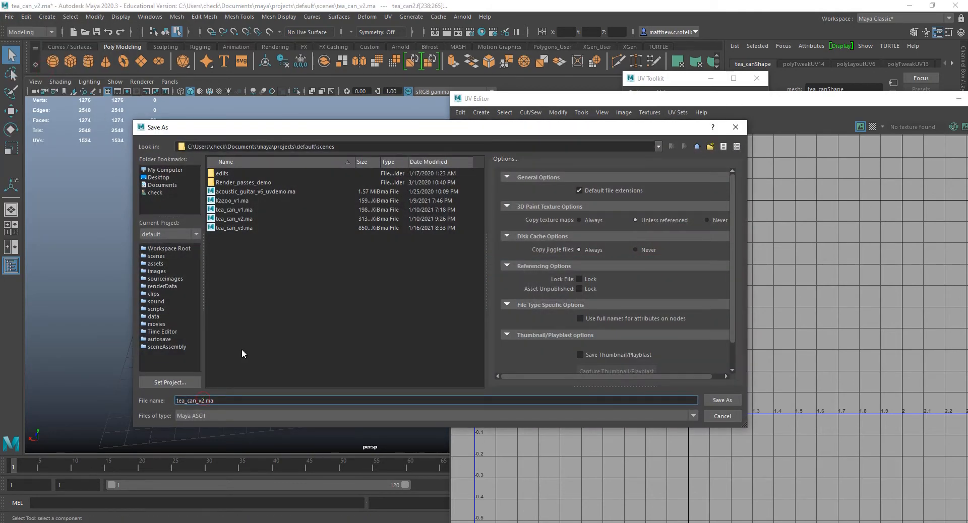
key("BackSpace")
type("4")
left_click(723, 400)
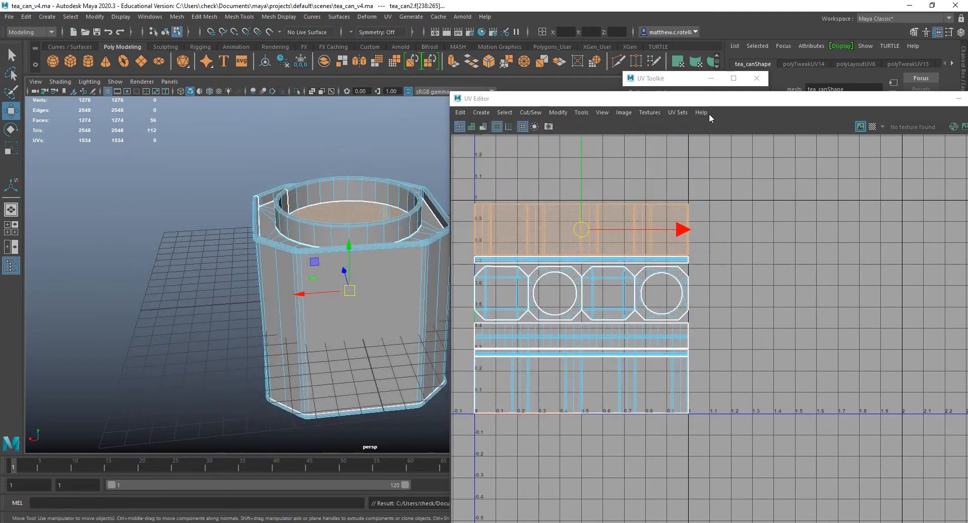
- Shift the UV Editor window aside to expose the tea can and display the checker map on the model and its UVs
left_click_drag(769, 108, 786, 97)
scroll(388, 274, "up", 3)
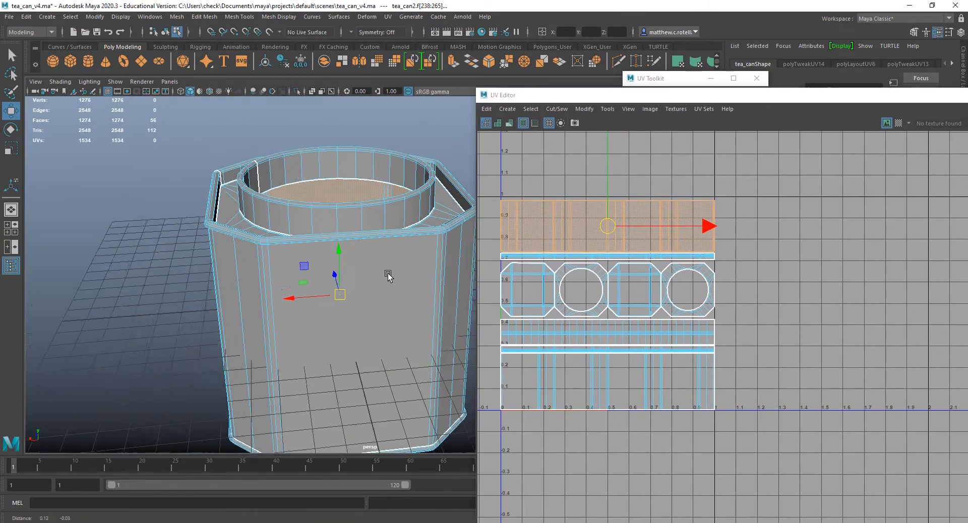
middle_click_drag(388, 274, 303, 272, "alt")
mouse_move(348, 243)
left_mouse_down("alt")
mouse_move(251, 281)
mouse_move(353, 257)
left_mouse_up("alt")
middle_click_drag(408, 255, 79, 213, "alt")
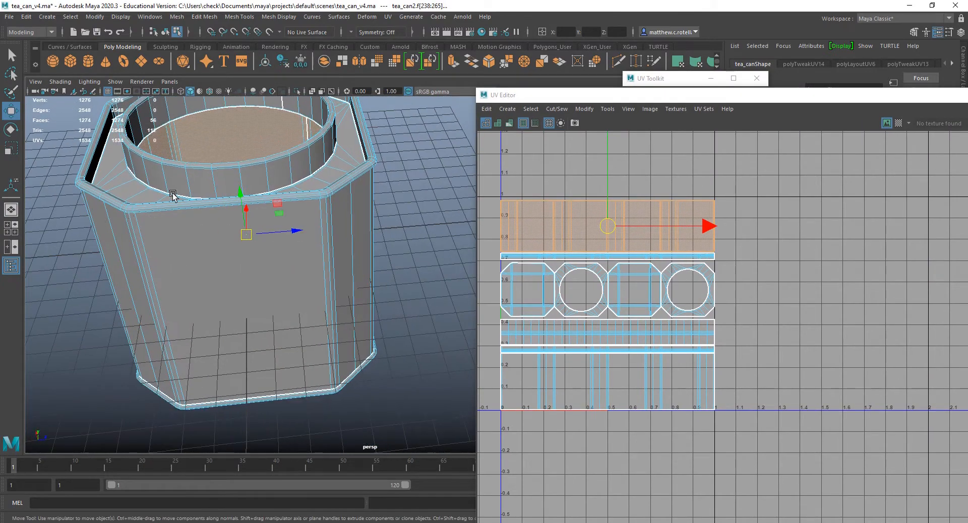
middle_click_drag(173, 194, 312, 259, "alt")
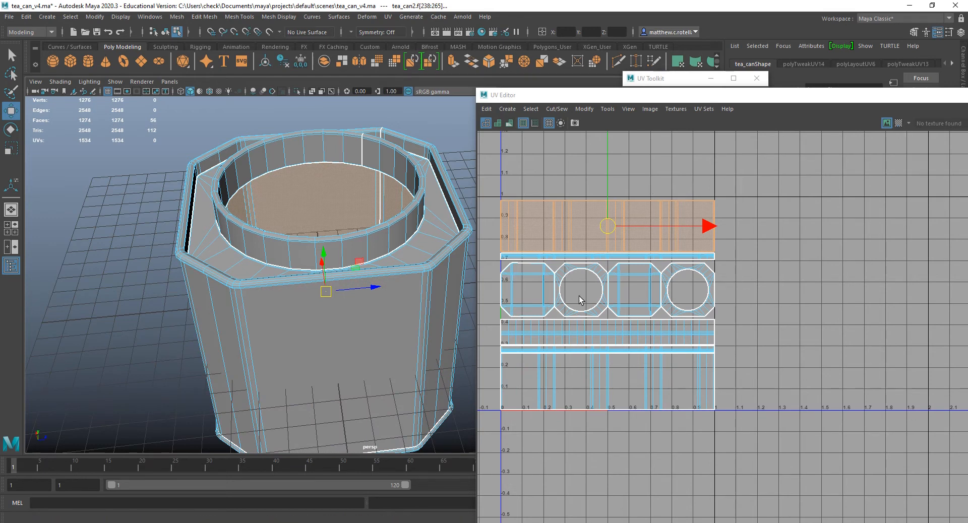
left_click(899, 123)
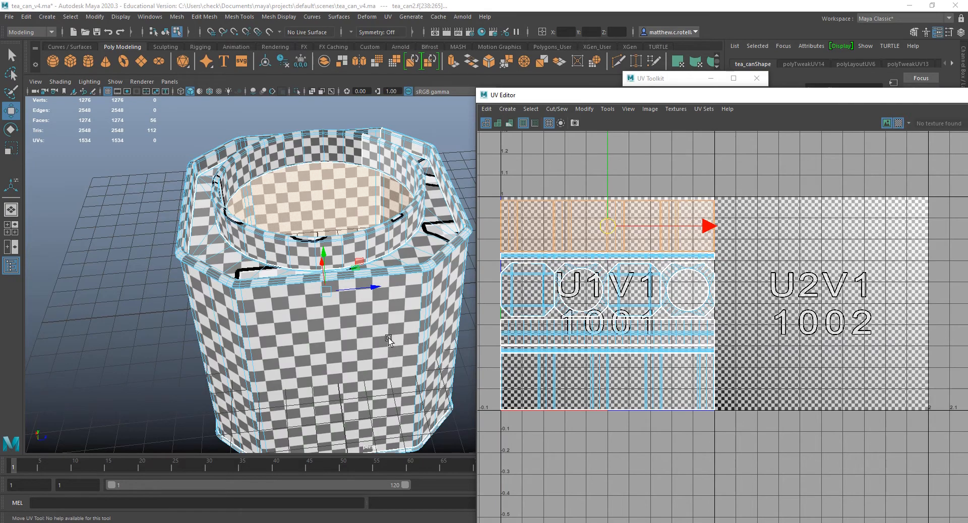
- Examine the checker pattern on the can's outer walls, top and interior, comparing it with the inner wall and octagonal UV shells
left_click_drag(388, 269, 291, 289, "alt")
middle_click_drag(366, 273, 226, 260, "alt")
left_click_drag(226, 259, 272, 257, "alt")
middle_click_drag(450, 301, 405, 286, "alt")
left_click_drag(405, 287, 362, 266, "alt")
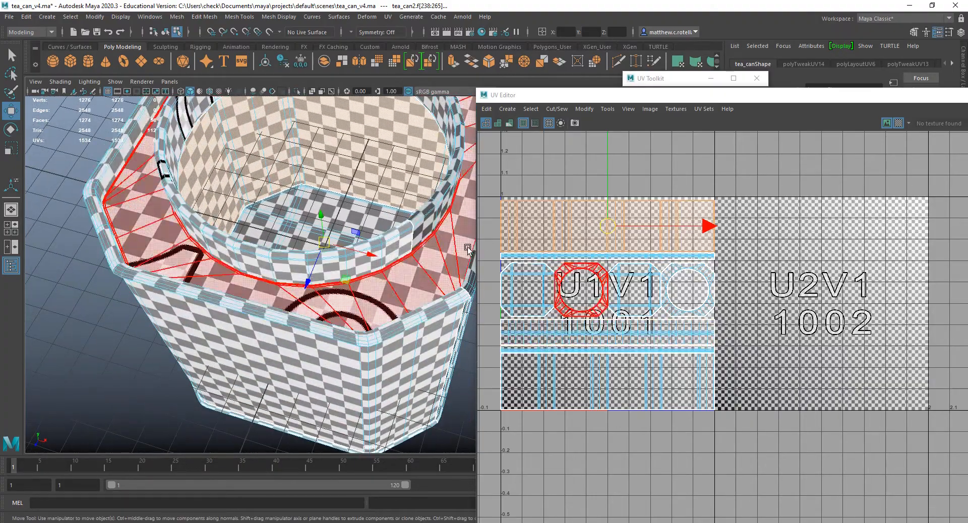
scroll(563, 256, "up", 3)
middle_click_drag(564, 254, 671, 258, "alt")
left_click(588, 192)
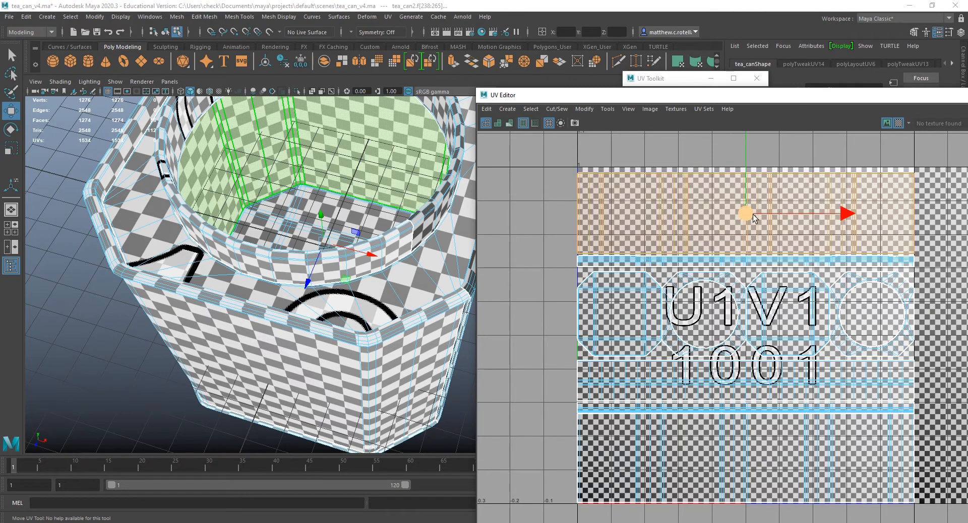
left_click(578, 286)
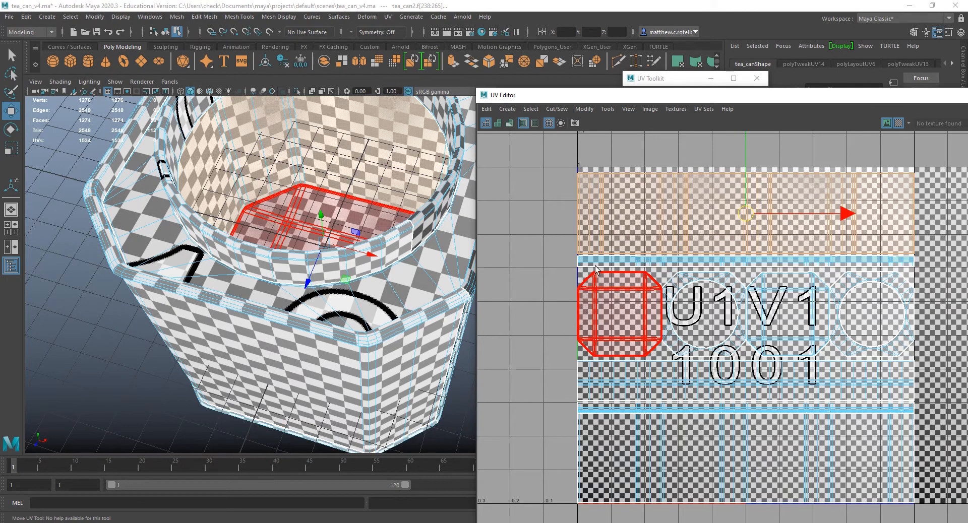
- Compare the checker squares on the can's rims, neck, inner wall and outer walls with their UV shells from several angles
left_click(688, 256)
middle_click_drag(689, 256, 601, 227, "alt")
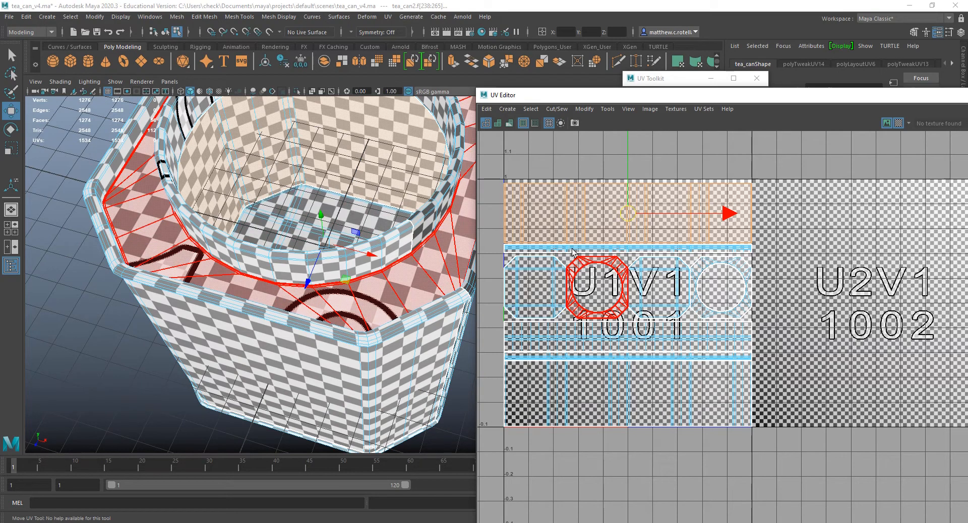
middle_click_drag(766, 248, 822, 235, "alt")
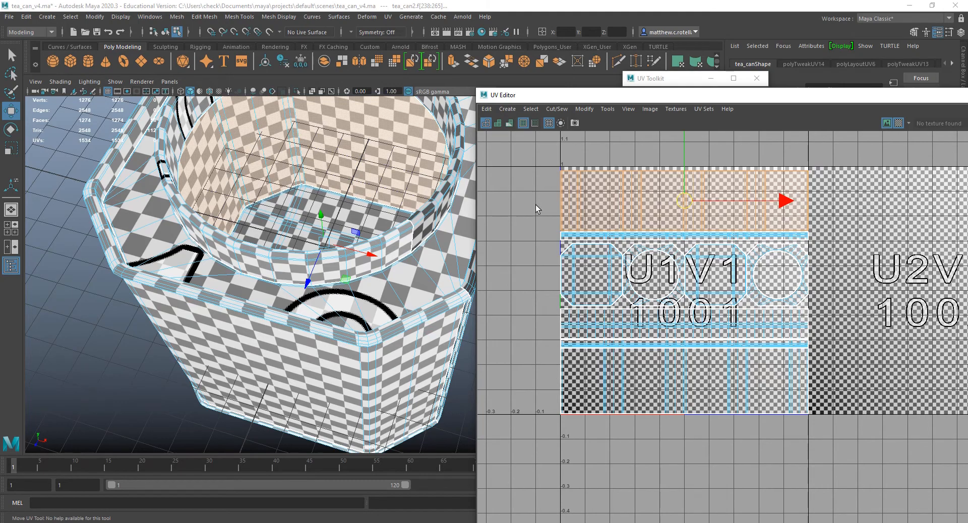
middle_click_drag(536, 205, 564, 215, "alt")
left_click_drag(388, 234, 333, 212, "alt")
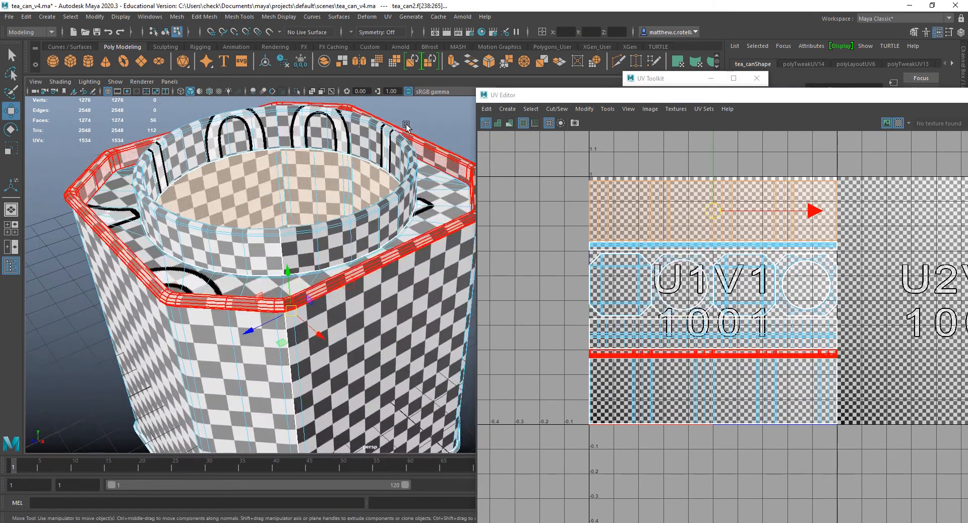
left_click_drag(402, 263, 329, 215, "alt")
left_click_drag(371, 148, 373, 252, "alt")
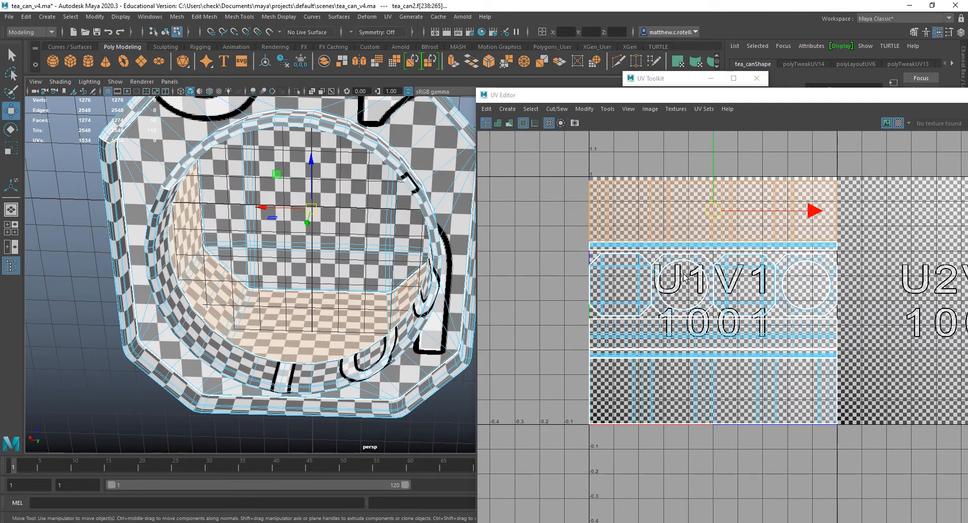
left_click_drag(329, 335, 360, 202, "alt")
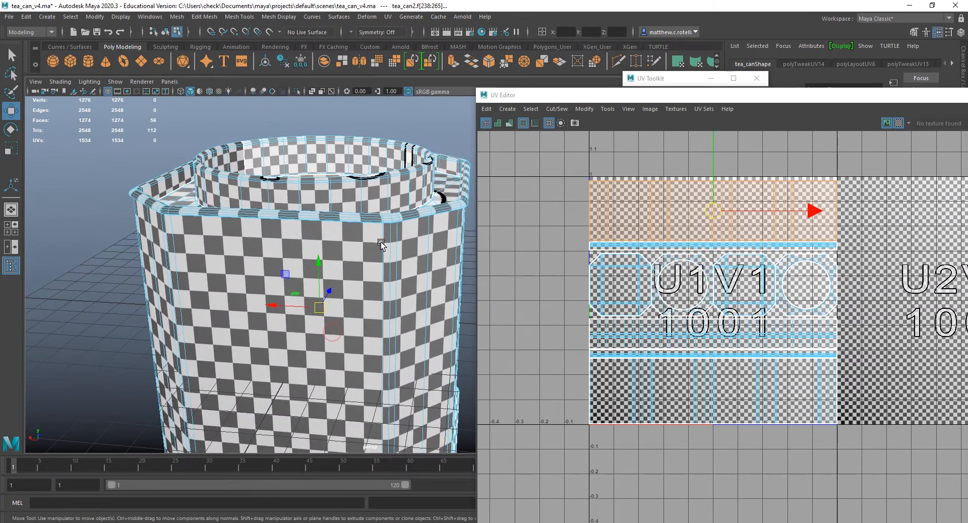
middle_click_drag(364, 197, 369, 245, "alt")
scroll(368, 246, "up", 2)
scroll(368, 245, "up", 3)
left_click_drag(368, 248, 335, 273, "alt")
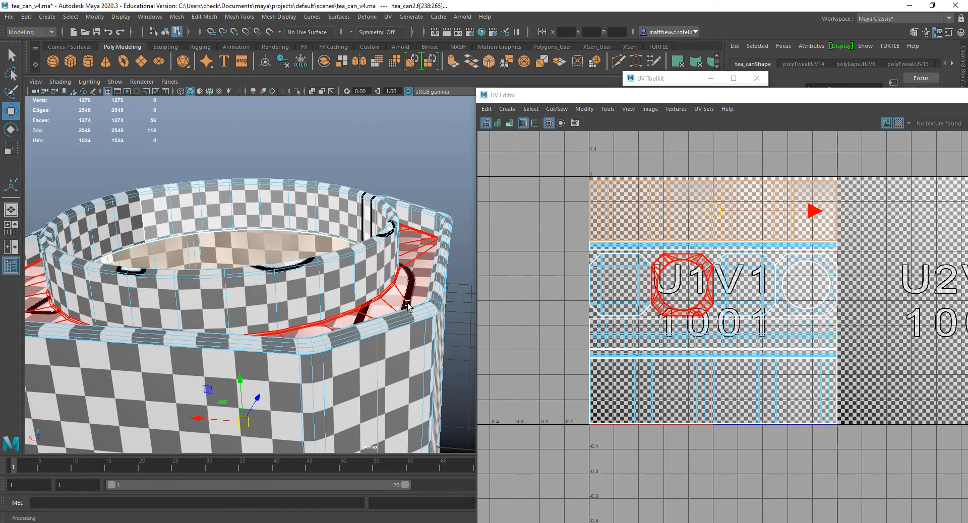
left_click_drag(407, 306, 313, 274, "alt")
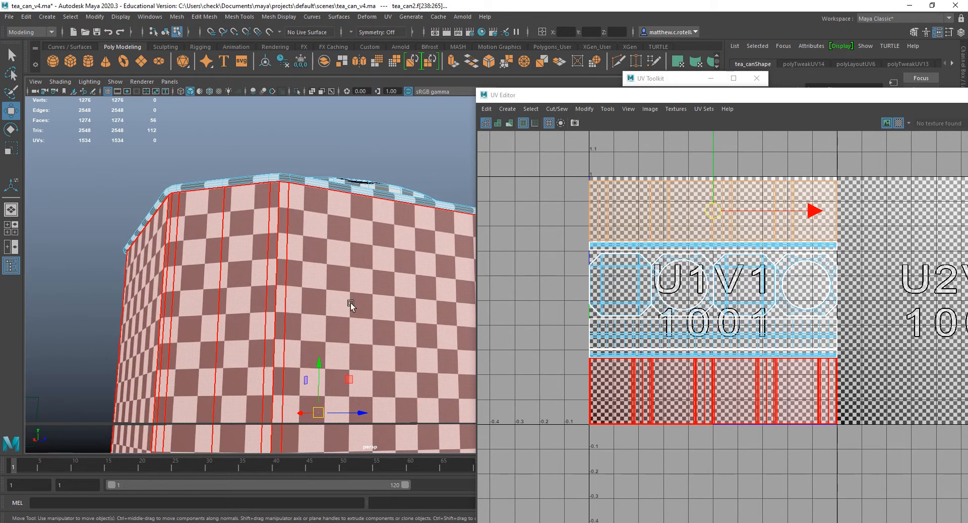
scroll(350, 305, "down", 3)
left_click_drag(350, 305, 370, 231, "alt")
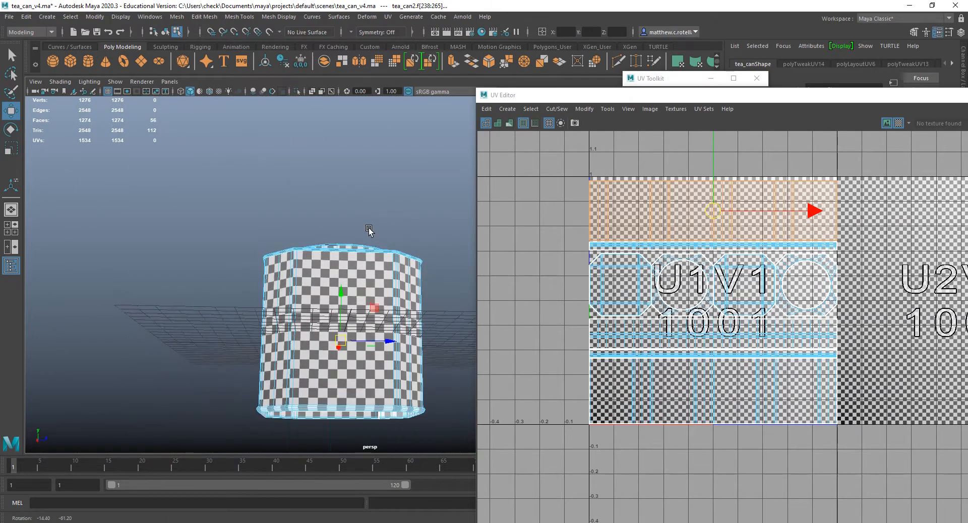
- Clear the shell selection, hide the checker map, and reposition the UV Editor window to show the finished can layout beside the model
right_click_drag(587, 320, 561, 317)
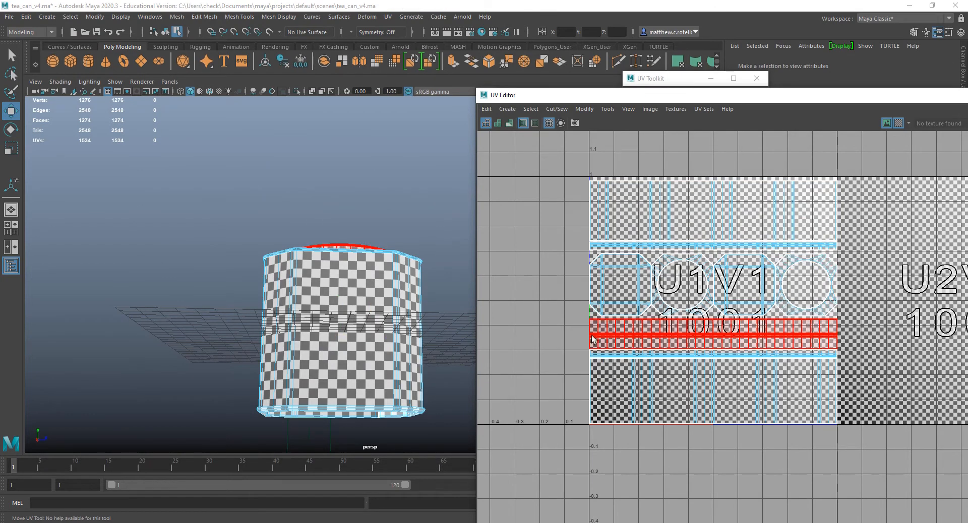
left_click_drag(685, 96, 461, 73)
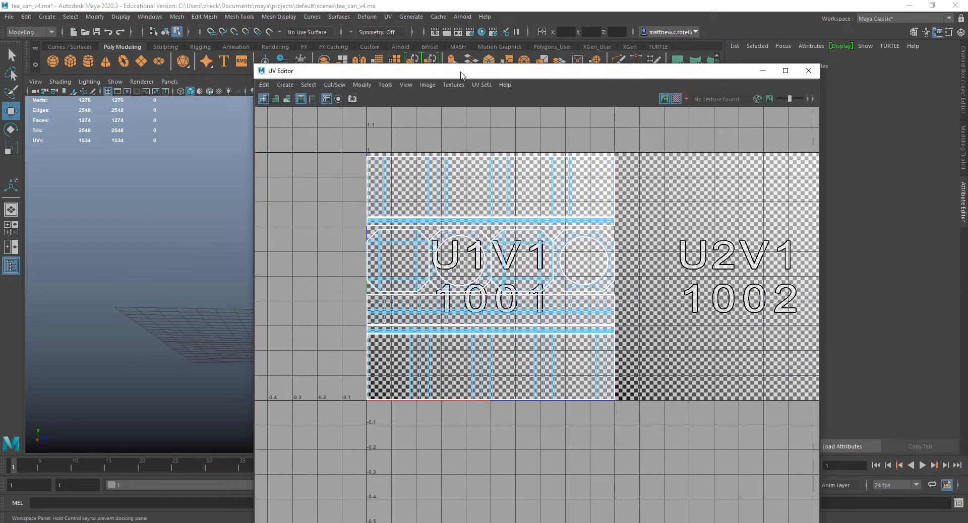
left_click(676, 99)
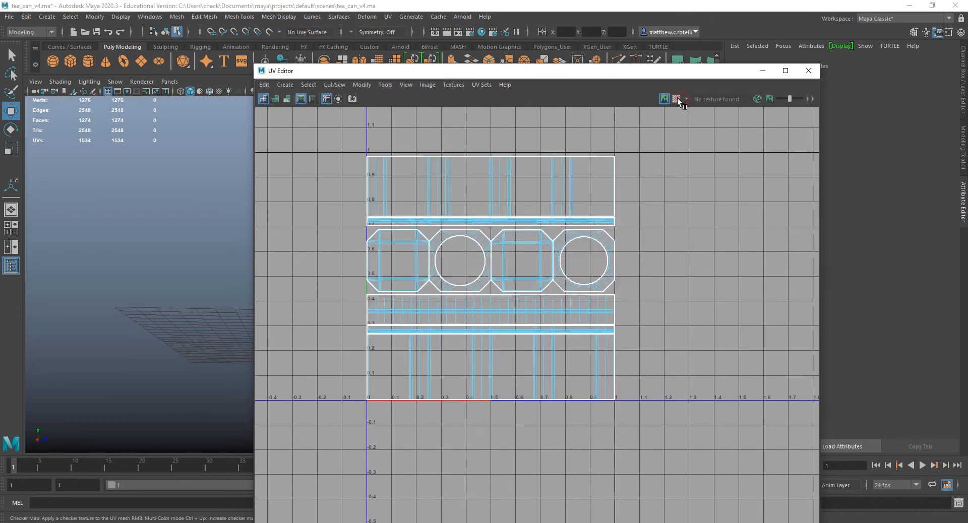
scroll(429, 314, "up", 3)
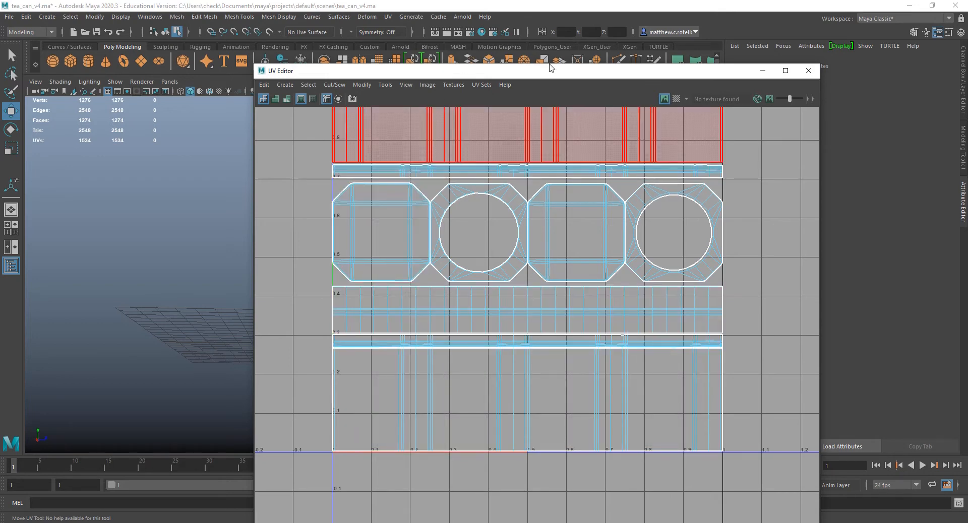
left_click_drag(592, 74, 675, 144)
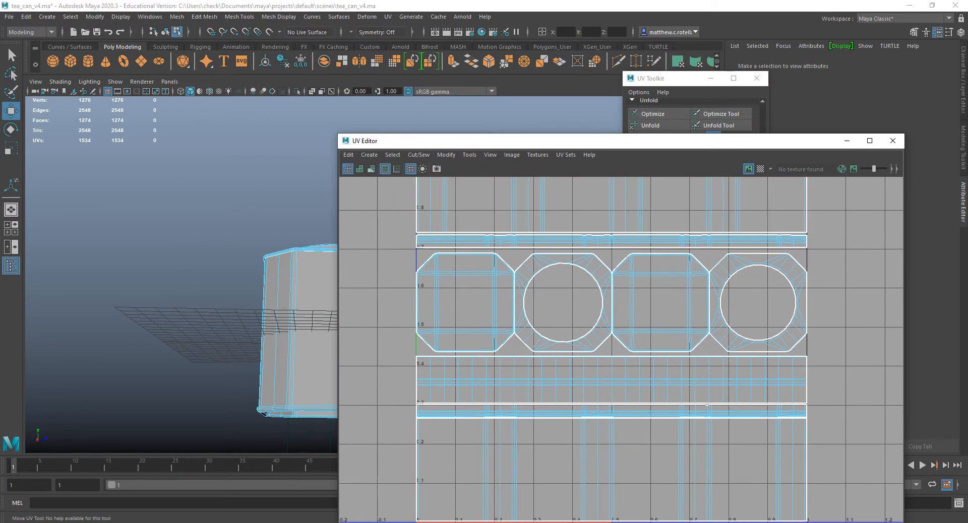
- Unhide tea_can_lid and hide tea_can2 through the Outliner, leaving only the lid to work on
left_click(12, 266)
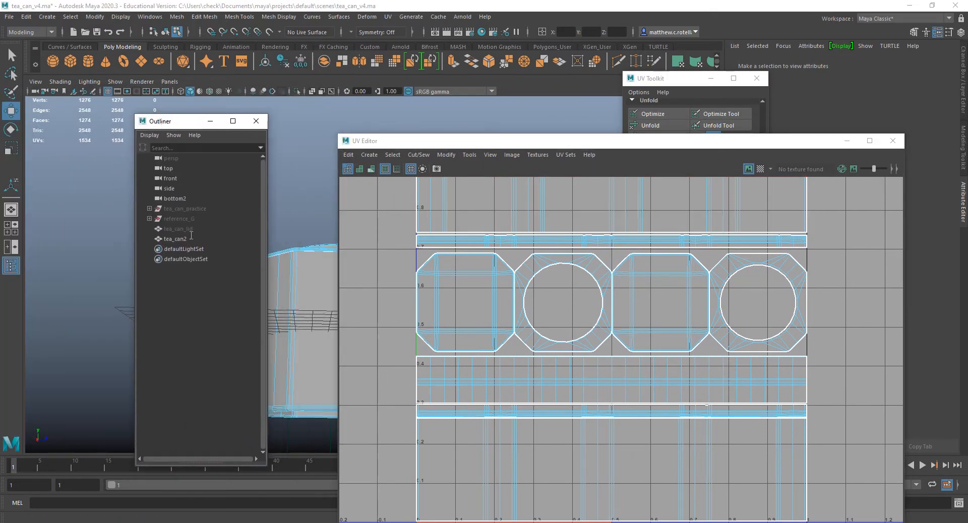
left_click(165, 229)
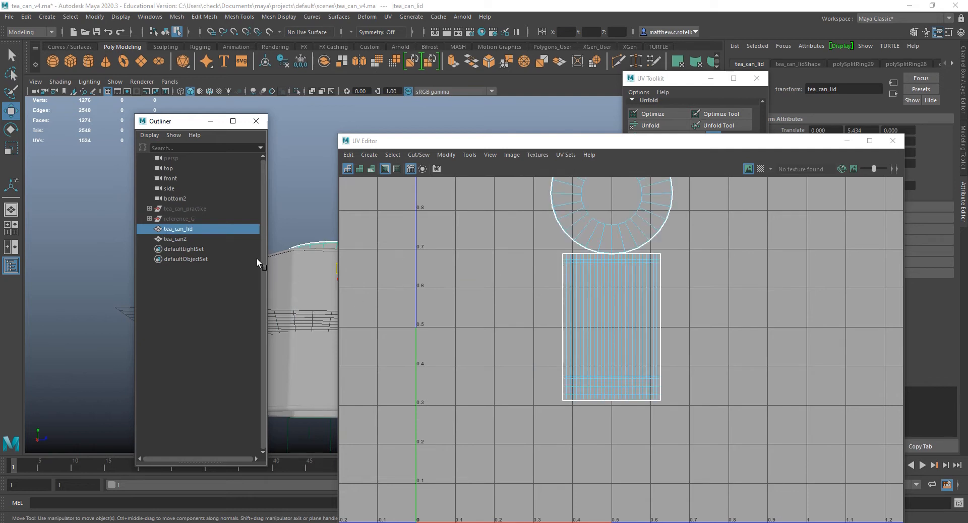
left_click(175, 239)
key("ctrl+h")
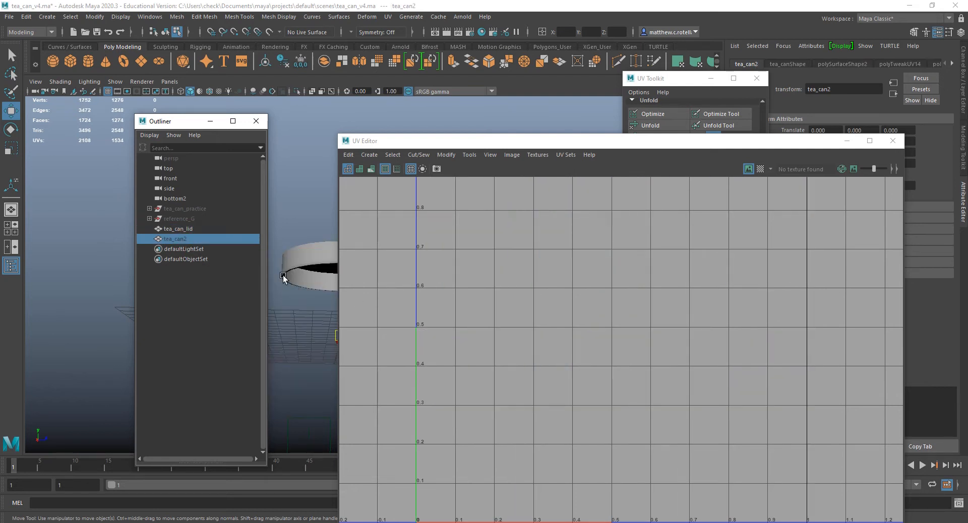
left_click(308, 258)
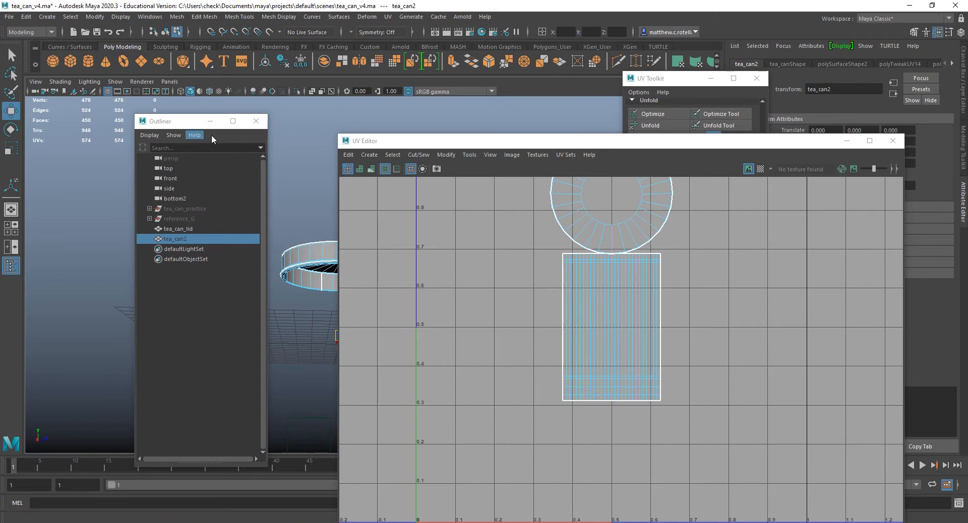
left_click_drag(212, 121, 99, 121)
left_click(151, 121)
key("f")
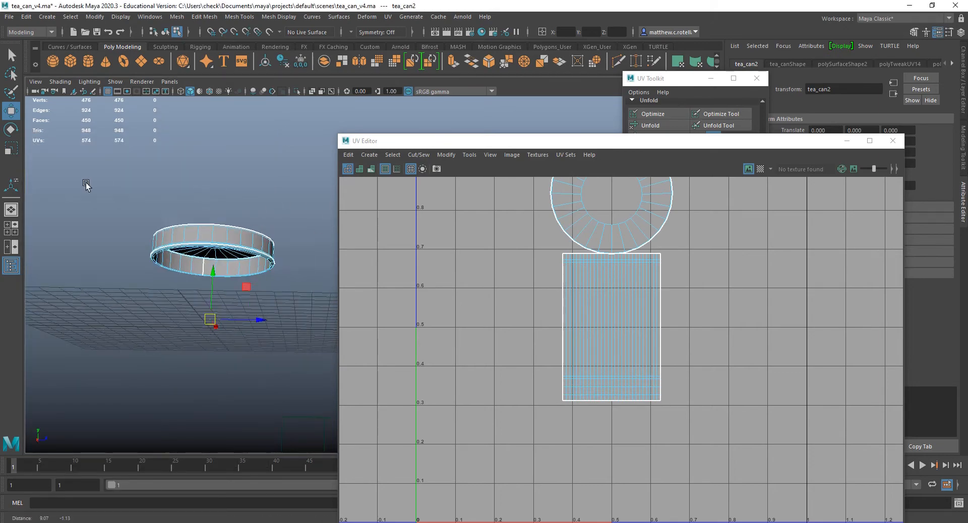
- Display the checker map on the lid and examine its top and side for texture stretching
left_click_drag(87, 184, 252, 280, "alt")
scroll(222, 222, "up", 5)
right_click_drag(253, 281, 276, 246, "alt")
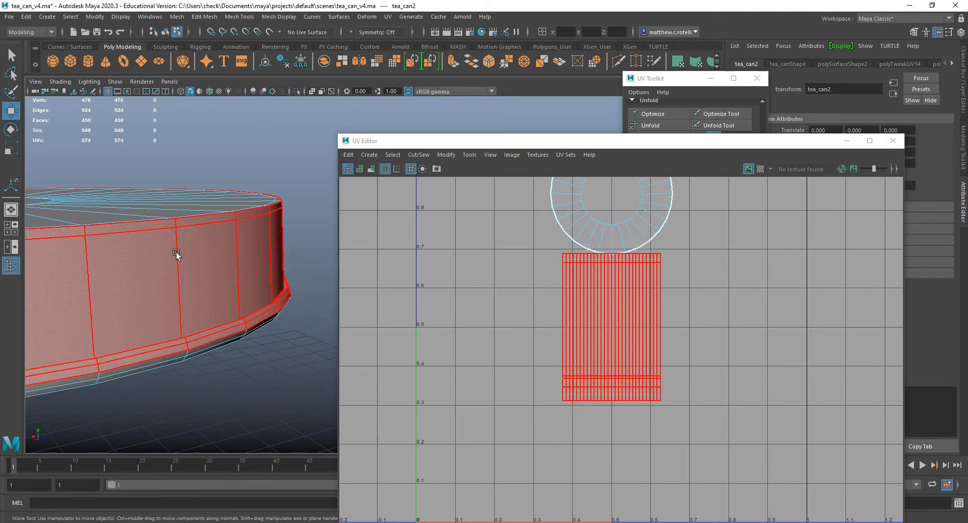
right_click_drag(176, 252, 204, 264)
scroll(204, 265, "down", 3)
left_click_drag(202, 262, 273, 279, "alt")
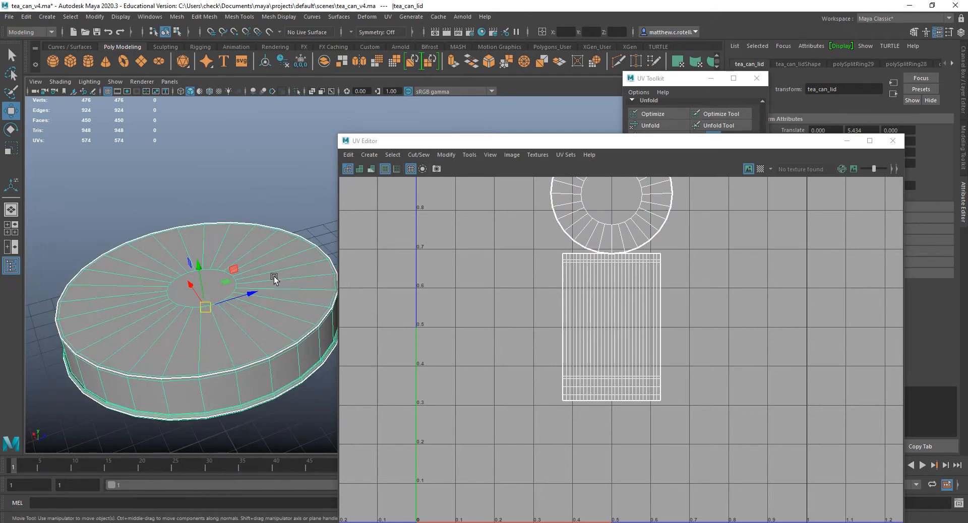
right_click_drag(266, 285, 298, 281)
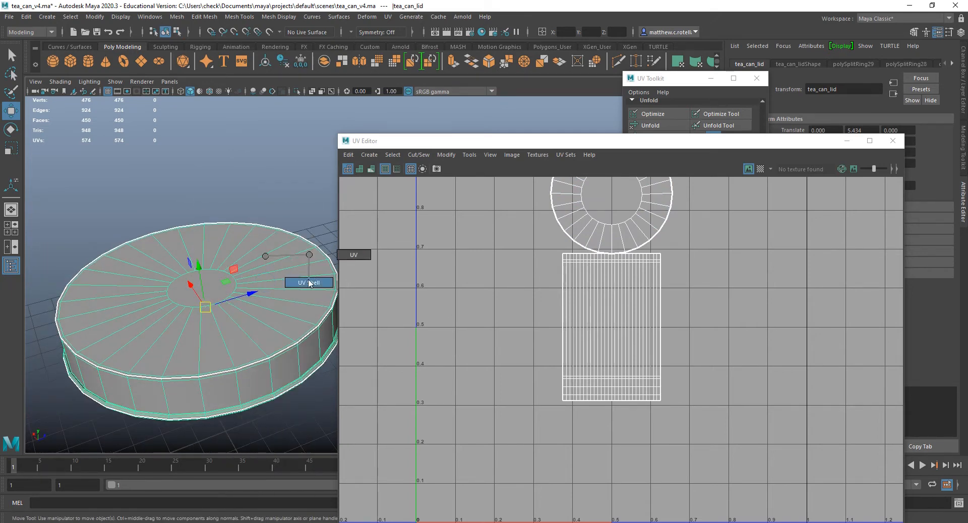
double_click(281, 285)
left_click_drag(278, 280, 254, 222, "alt")
left_click(760, 168)
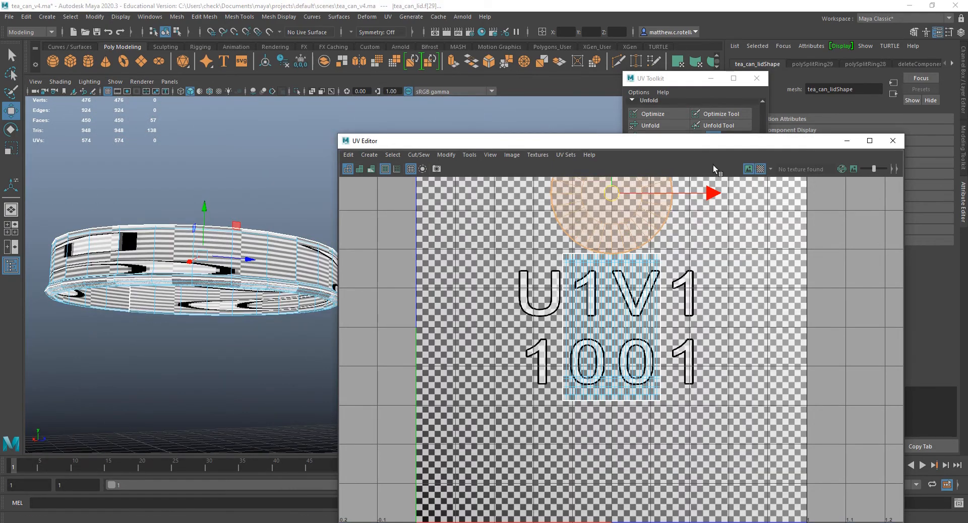
left_click_drag(161, 181, 273, 343, "alt")
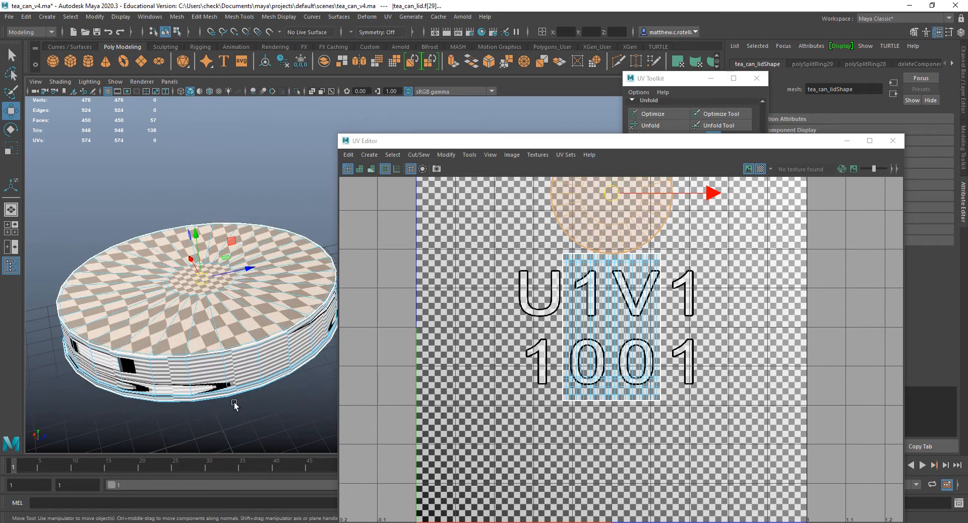
- Apply a planar UV projection to the whole lid from the Y axis, fitted to the bounding box with the image width/height ratio kept
key("F11")
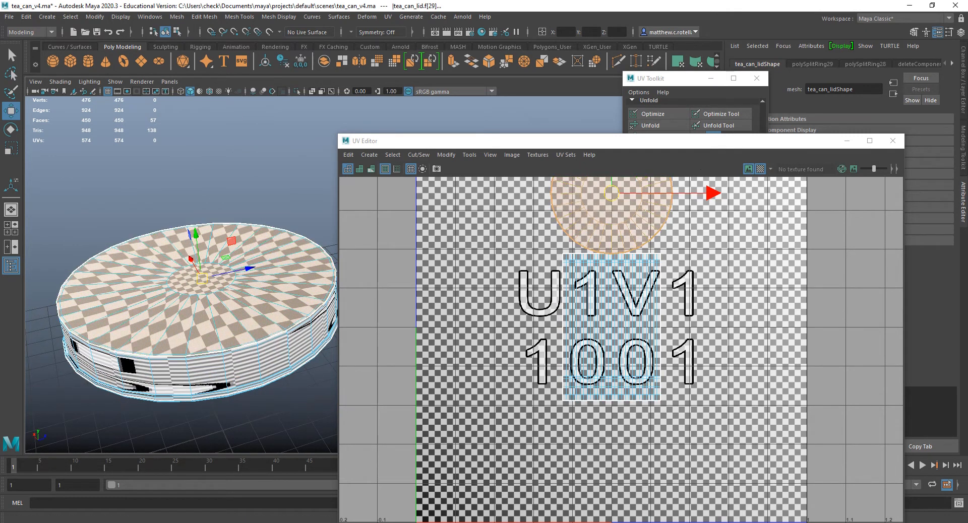
left_click_drag(85, 127, 513, 135)
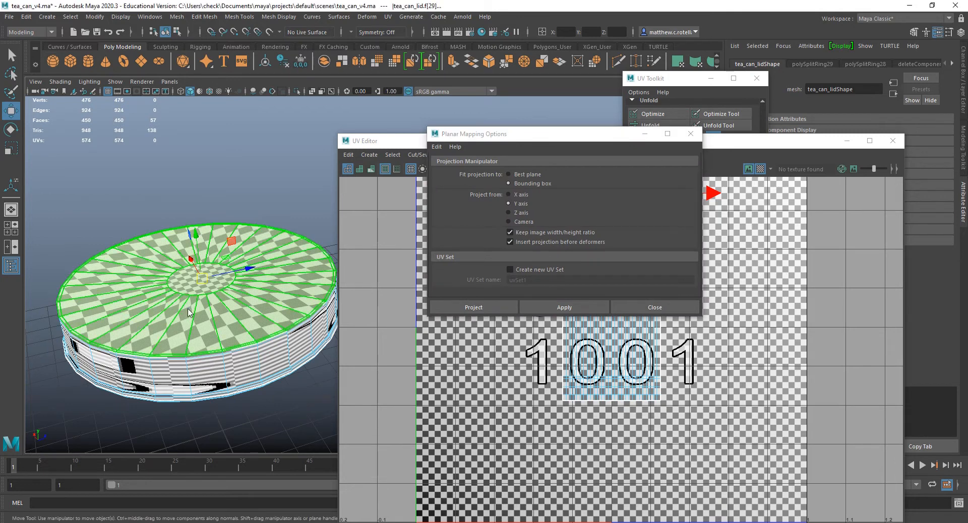
right_click_drag(188, 257, 251, 229)
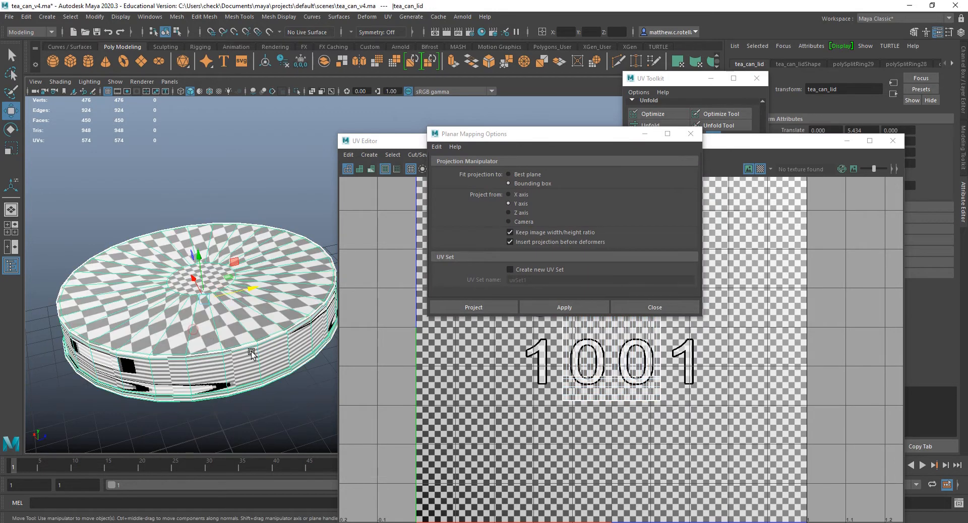
left_click(253, 283)
left_click(563, 306)
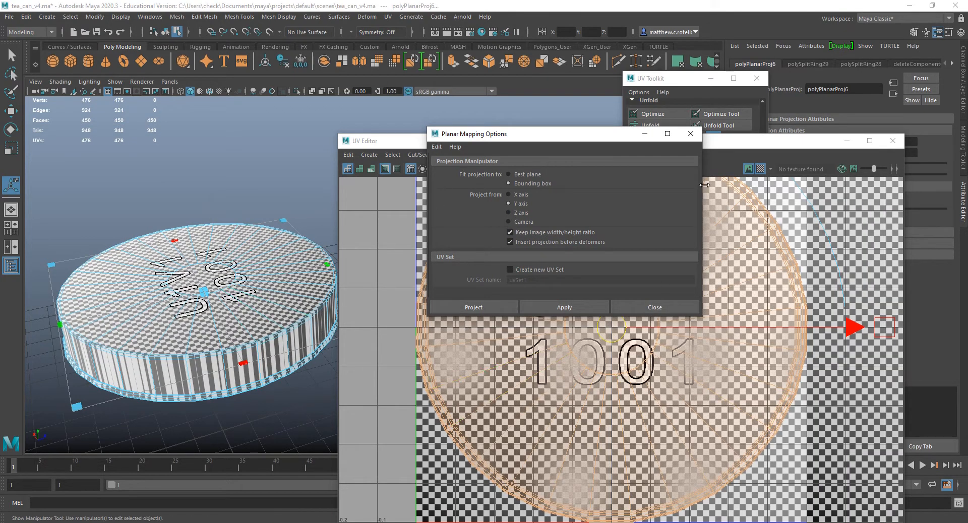
- Switch the lid to edge selection and hide the checker map
left_click(258, 312)
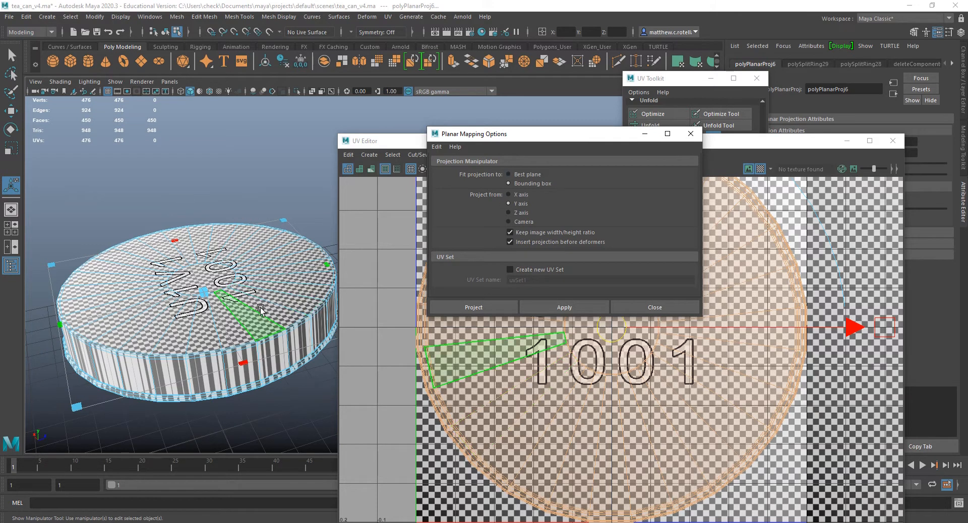
right_click_drag(258, 312, 262, 231)
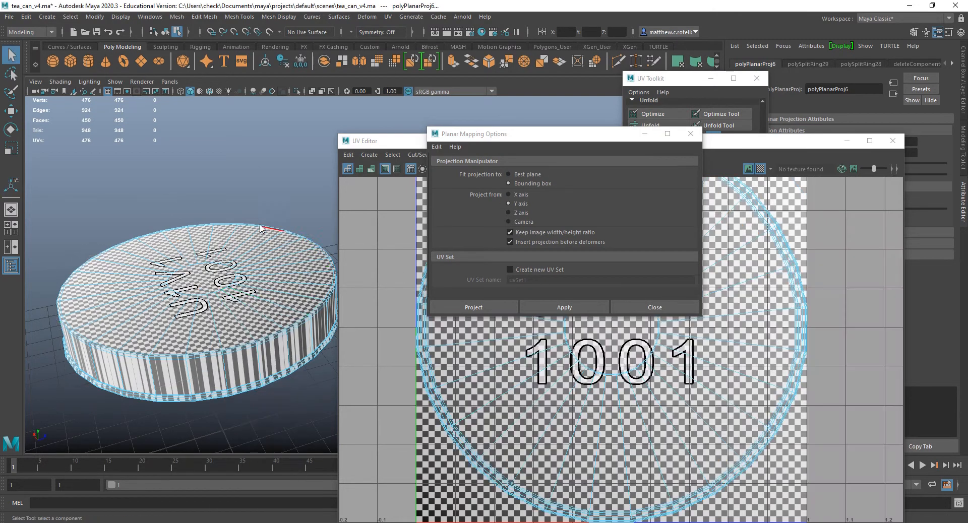
left_click(760, 169)
- Select the full edge loop around the lid's side, just beneath the bevel of its top edge
scroll(286, 324, "up", 5)
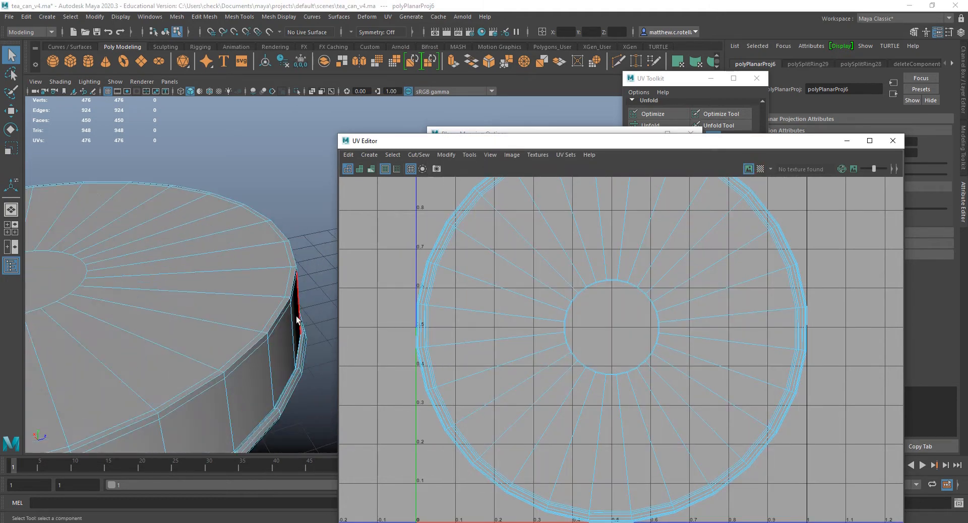
scroll(305, 190, "down", 3)
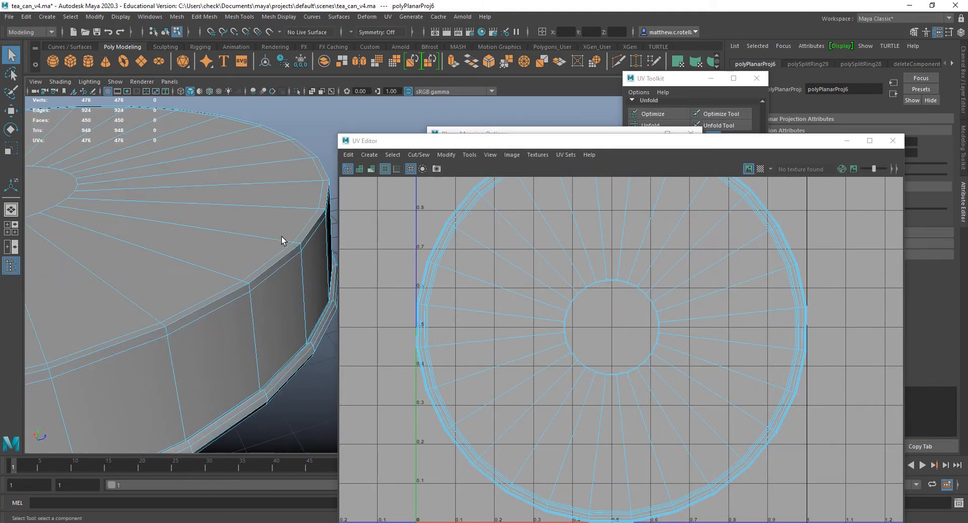
left_click_drag(282, 237, 256, 273, "alt")
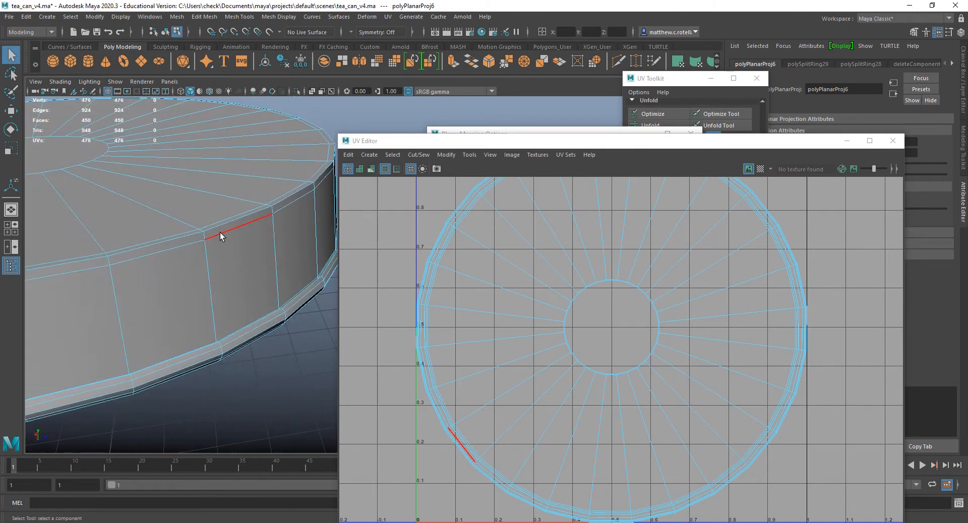
left_click_drag(220, 232, 252, 261, "alt")
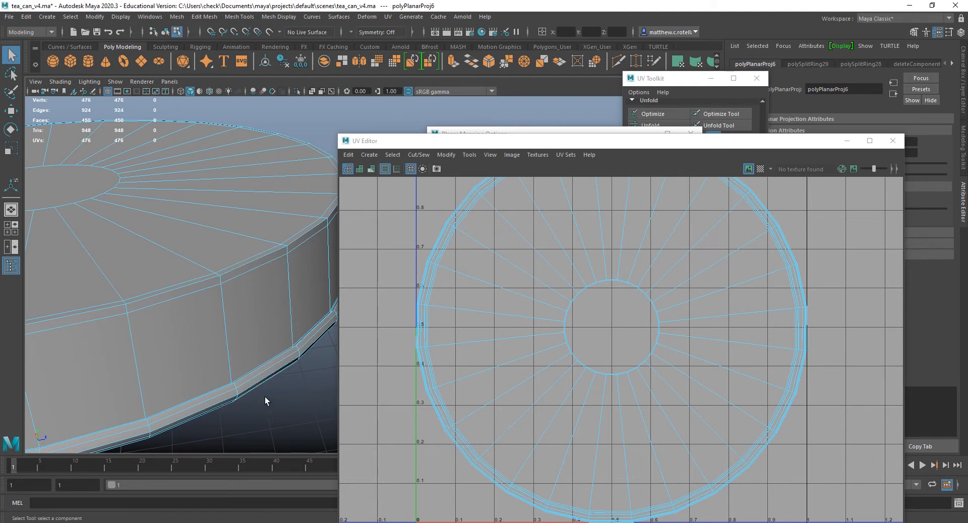
double_click(238, 278)
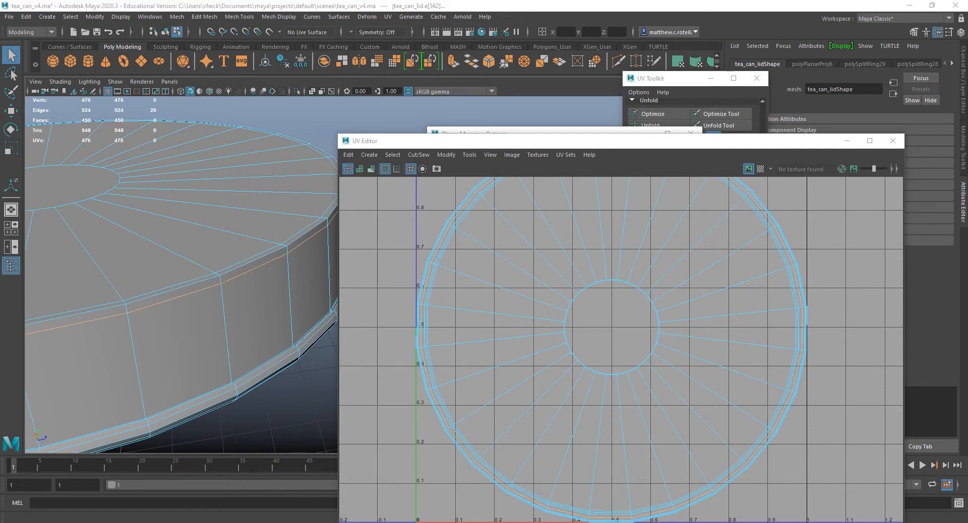
- Switch to the Good_images reference folder in File Explorer and view the lid photos starting from IMG_1425.JPG
key("alt+Tab")
left_click_drag(383, 155, 459, 154)
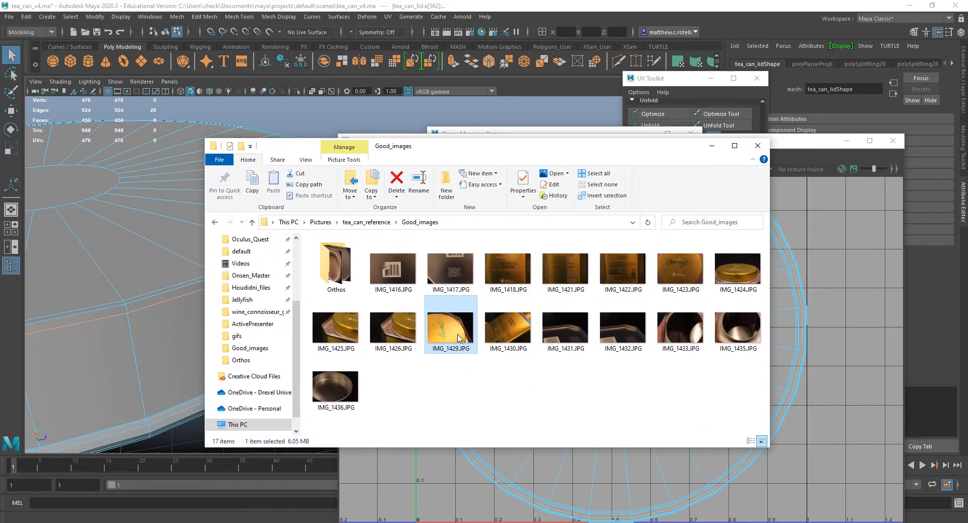
double_click(349, 331)
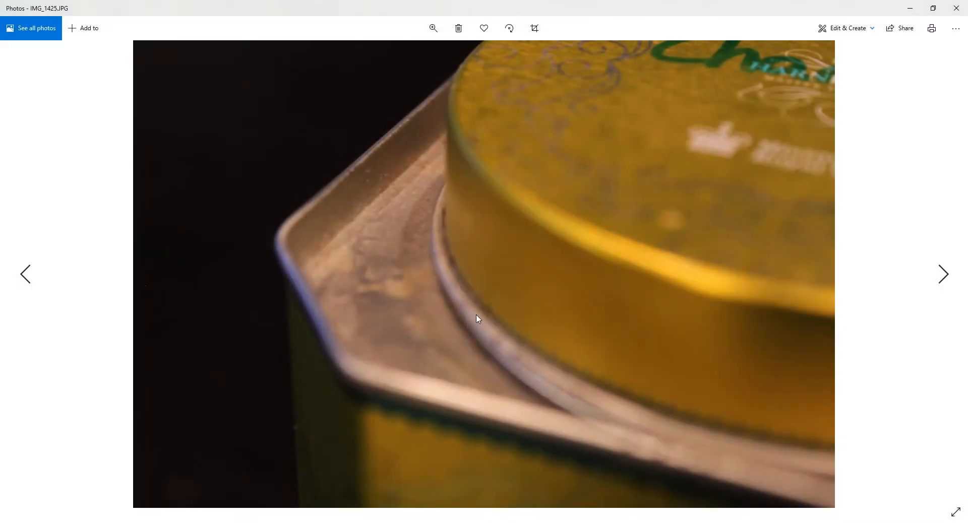
left_click(942, 275)
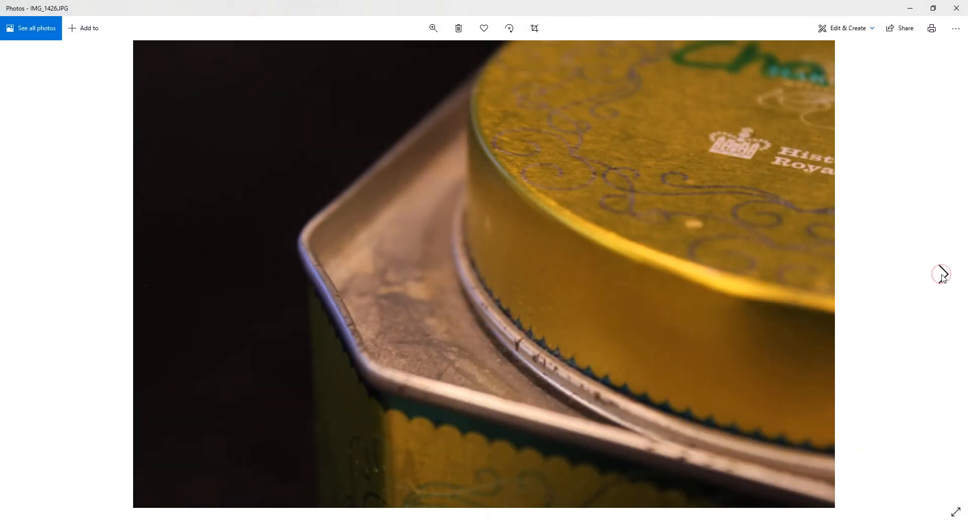
left_click(944, 276)
left_click(943, 276)
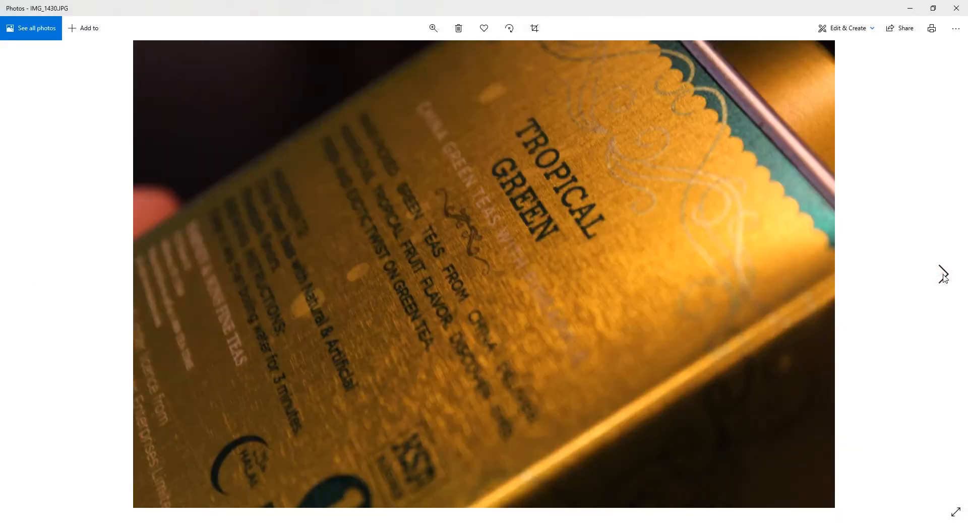
left_click(956, 8)
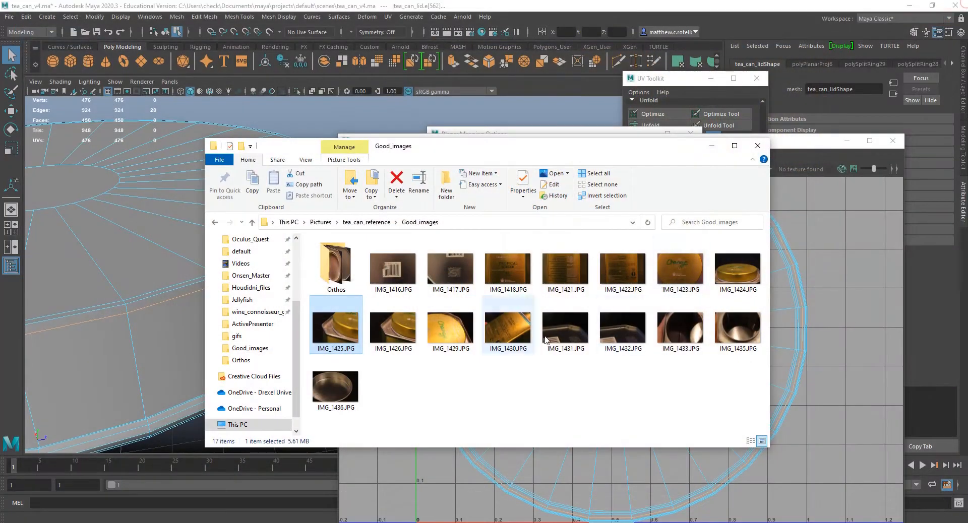
- Examine the lid's top and side edge in IMG_1429.JPG and IMG_1424.JPG, then move the reference folder out of the way
double_click(458, 339)
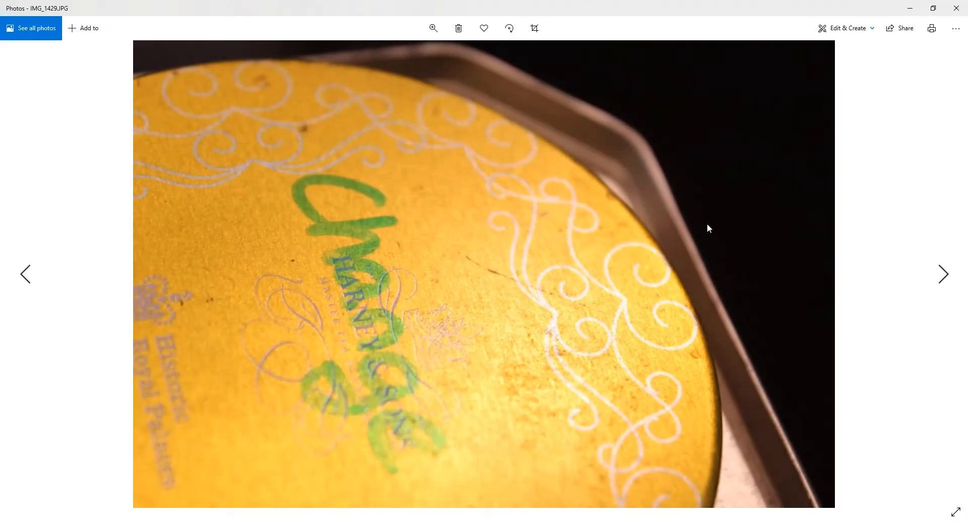
left_click(944, 276)
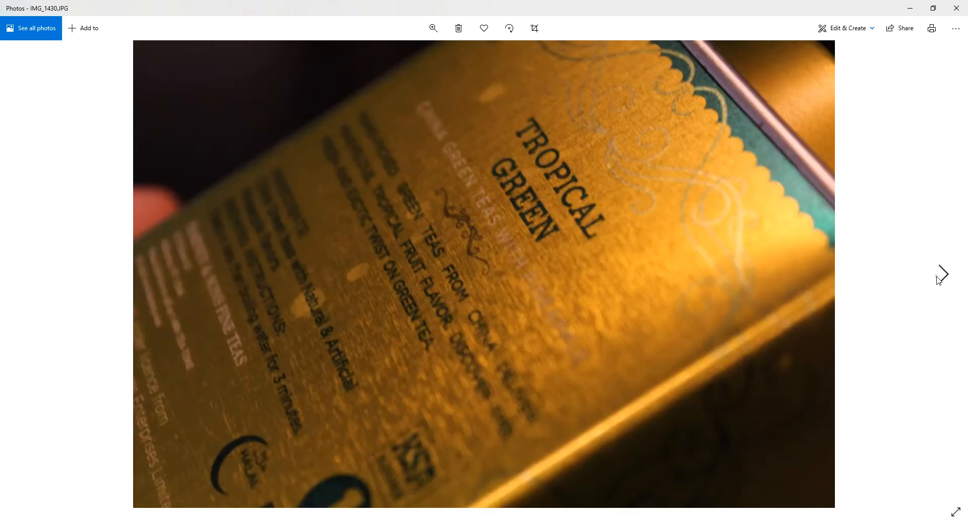
left_click(956, 8)
double_click(739, 269)
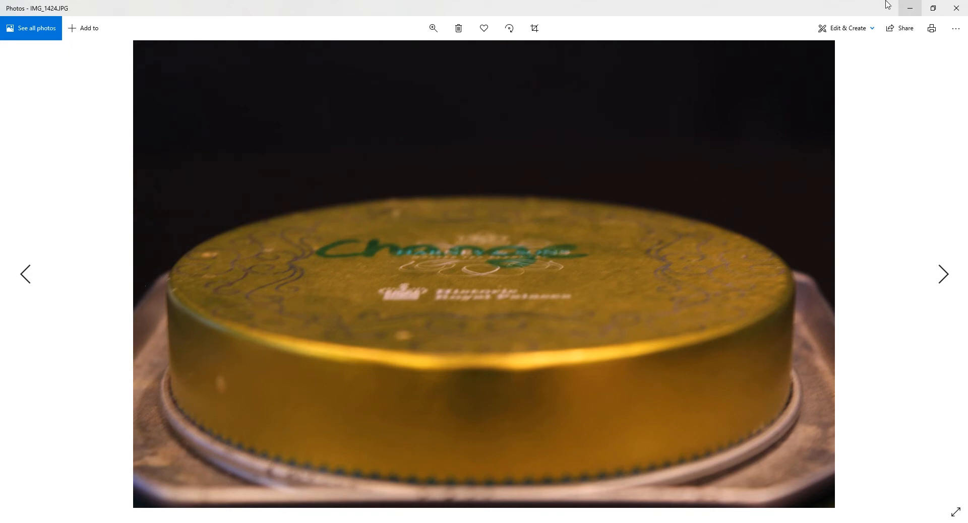
left_click(956, 8)
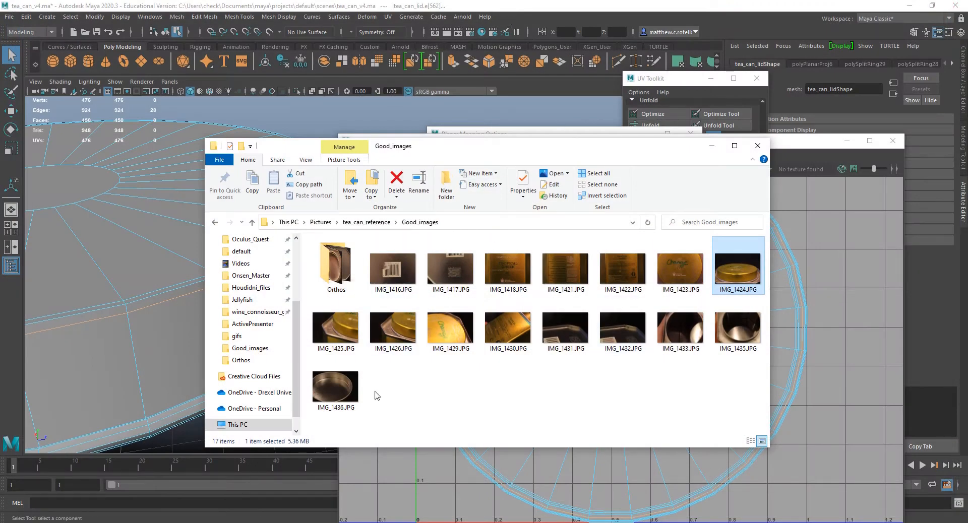
left_click_drag(502, 150, 0, 150)
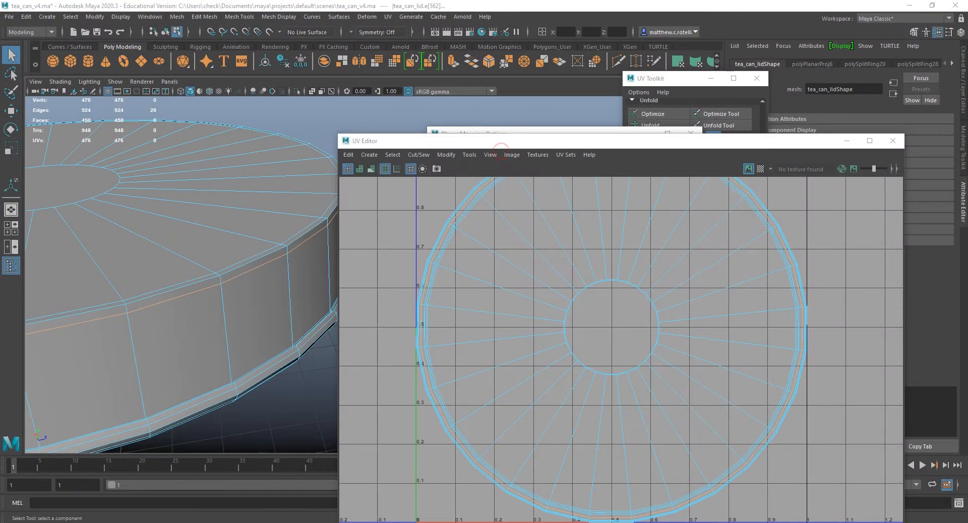
- Cut the lid's UVs along the selected edge loop beneath the top bevel
left_click(662, 79)
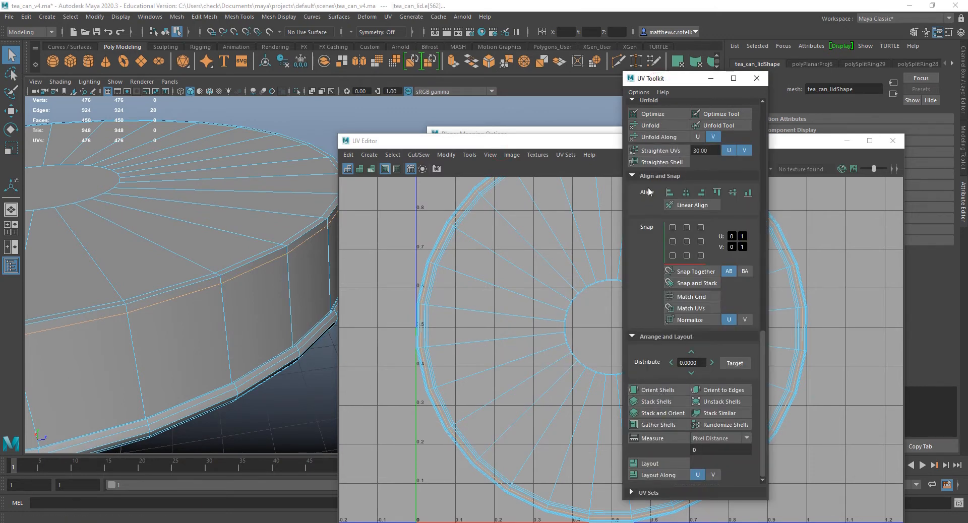
scroll(651, 227, "up", 4)
left_click(648, 173)
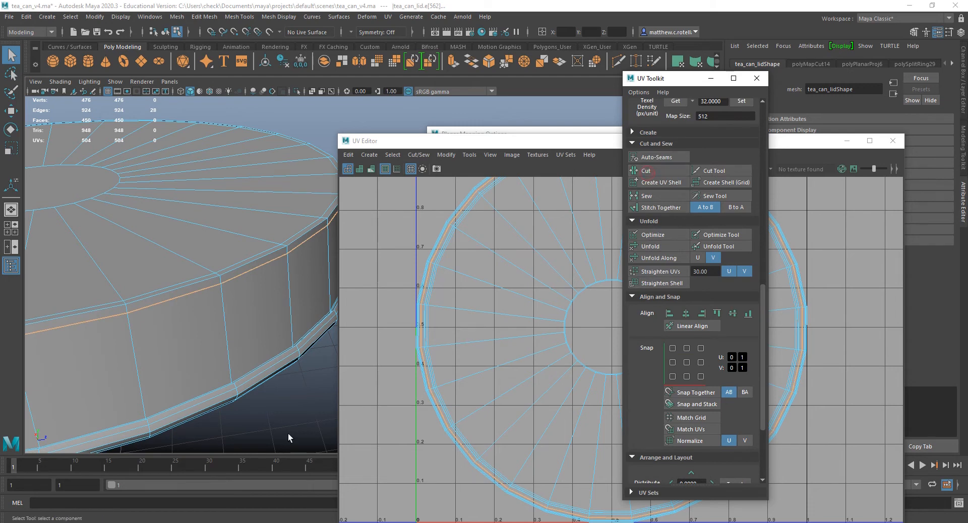
- Switch to UV shell selection and unfold the shell of the lid's top
scroll(243, 311, "down", 4)
left_click_drag(243, 310, 282, 353, "alt")
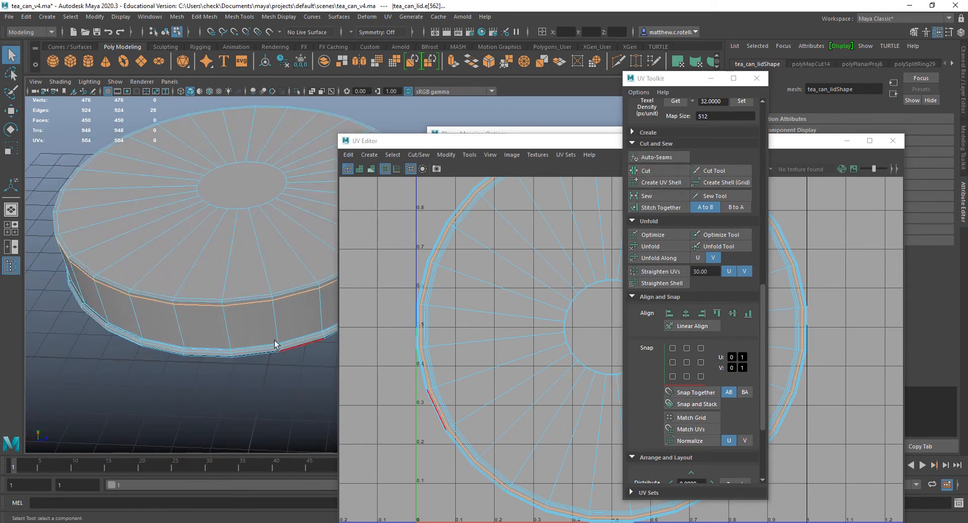
left_click(196, 280)
right_click_drag(197, 256, 271, 286)
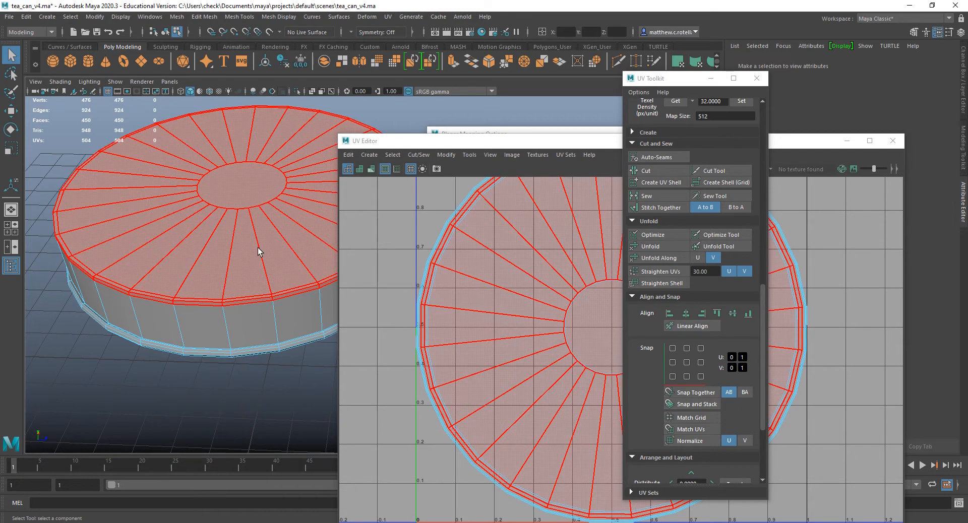
left_click(654, 248)
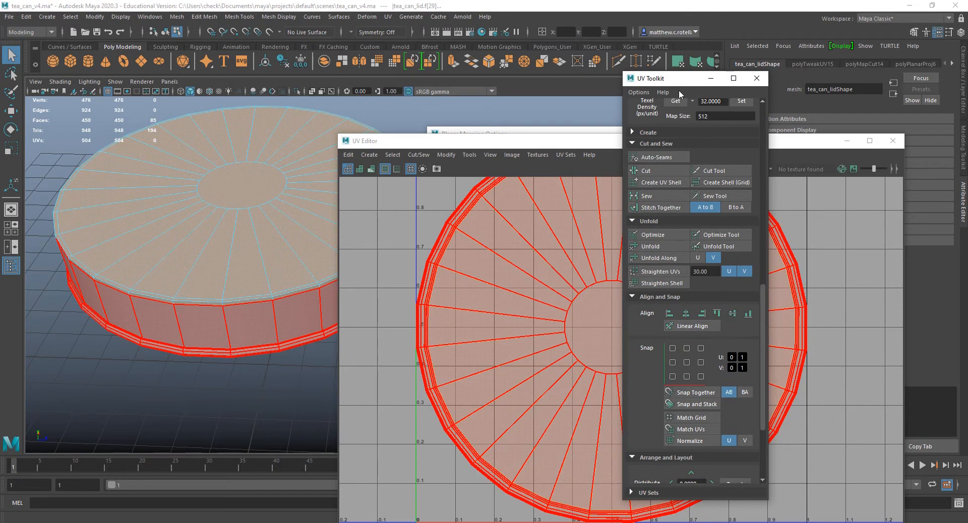
- Clear the UV Toolkit from view and display the checker map to examine the unfolded lid top
left_click_drag(676, 78, 568, 153)
left_click(761, 169)
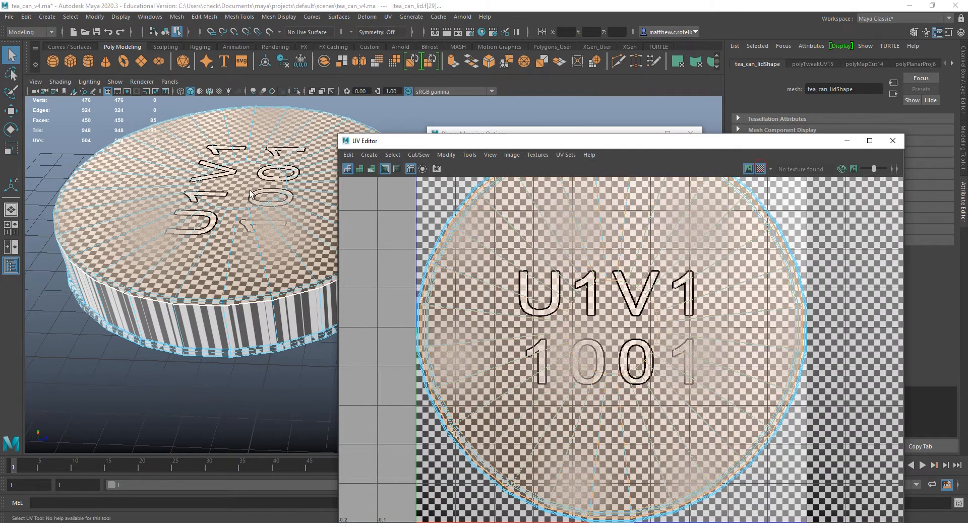
left_click_drag(244, 211, 215, 183, "alt")
scroll(213, 232, "up", 5)
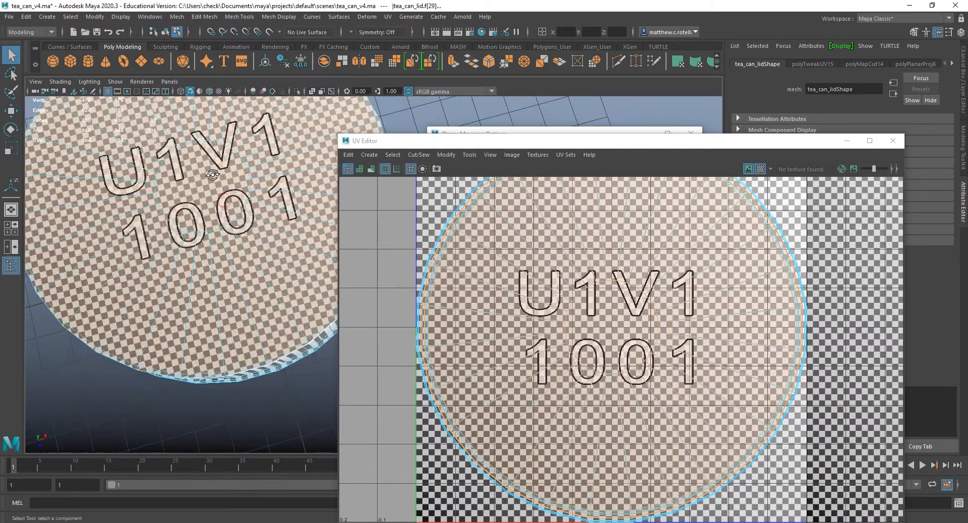
- Examine the checker pattern on the lid in a shaded, maximized top view beside the UV Editor
key("space")
key("F8")
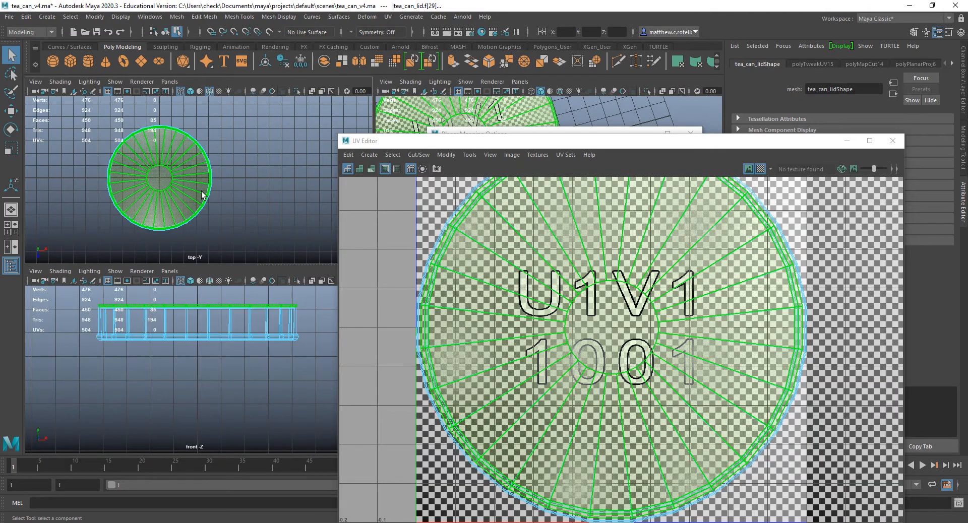
key("5")
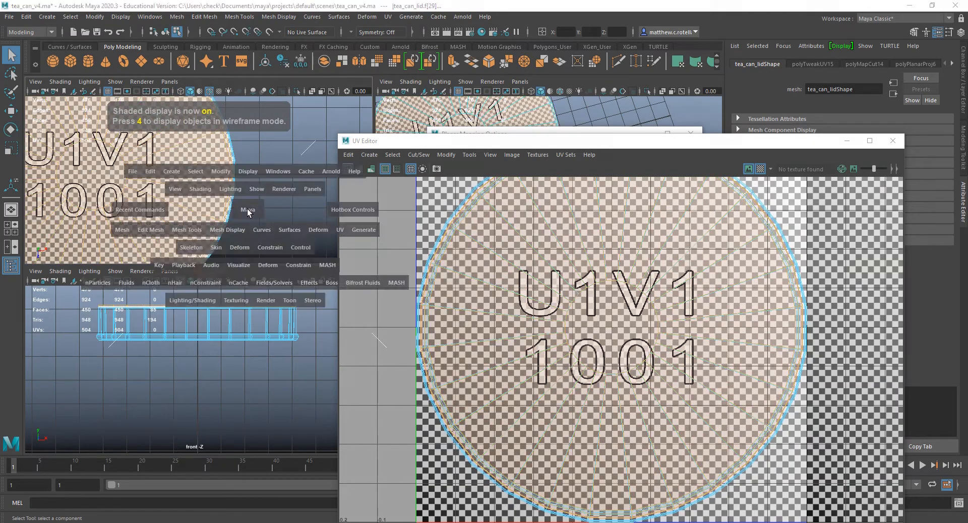
key("space")
left_click_drag(454, 140, 582, 134)
scroll(208, 295, "down", 2)
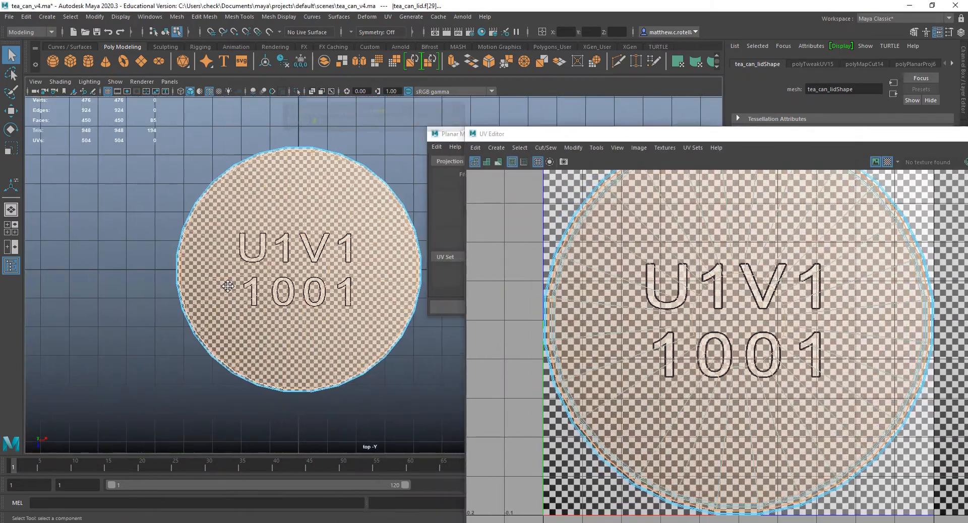
scroll(311, 424, "up", 3)
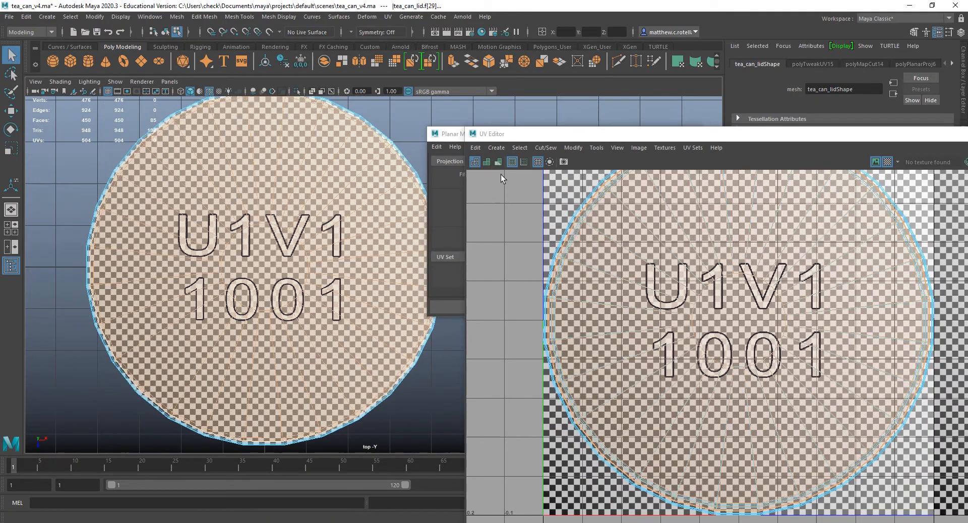
- Hide the checker map and check the lid's shells with UV distortion shading, turning the shading off when done
left_click(887, 162)
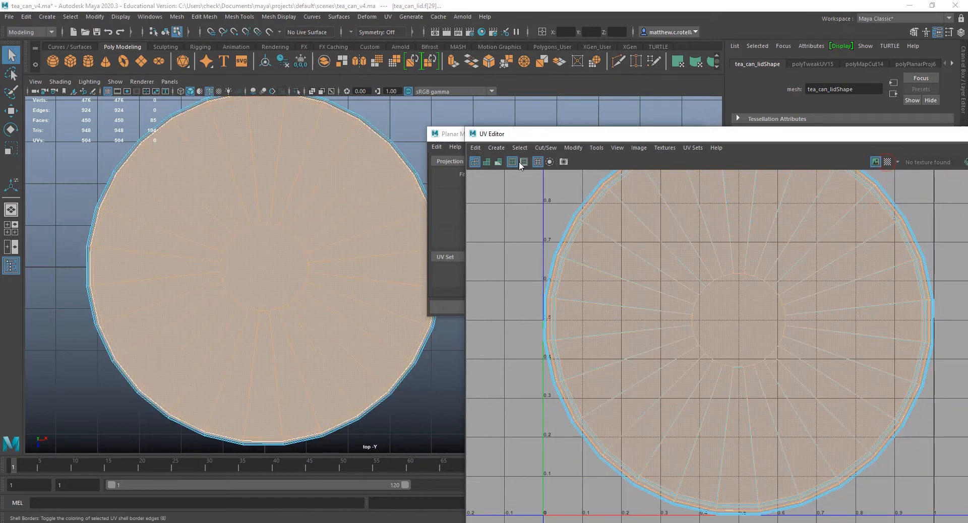
left_click(498, 163)
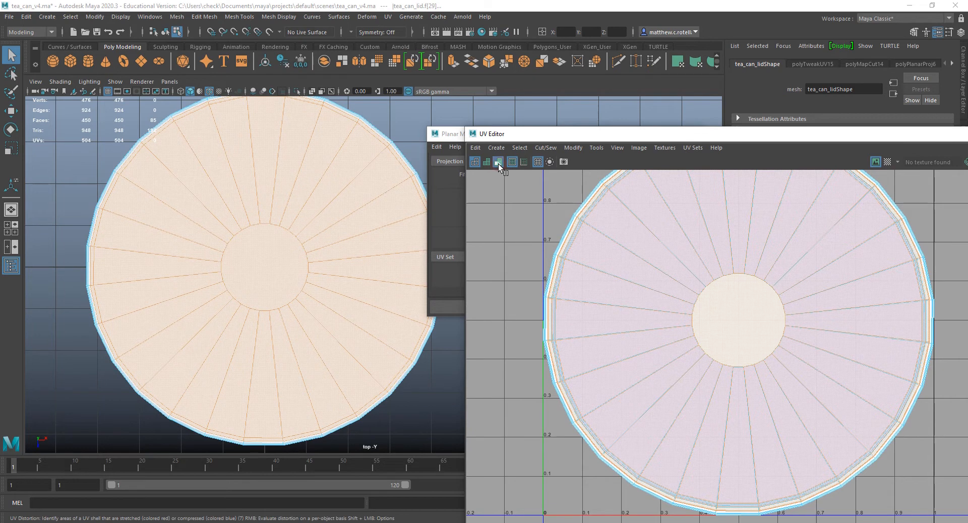
left_click(427, 415)
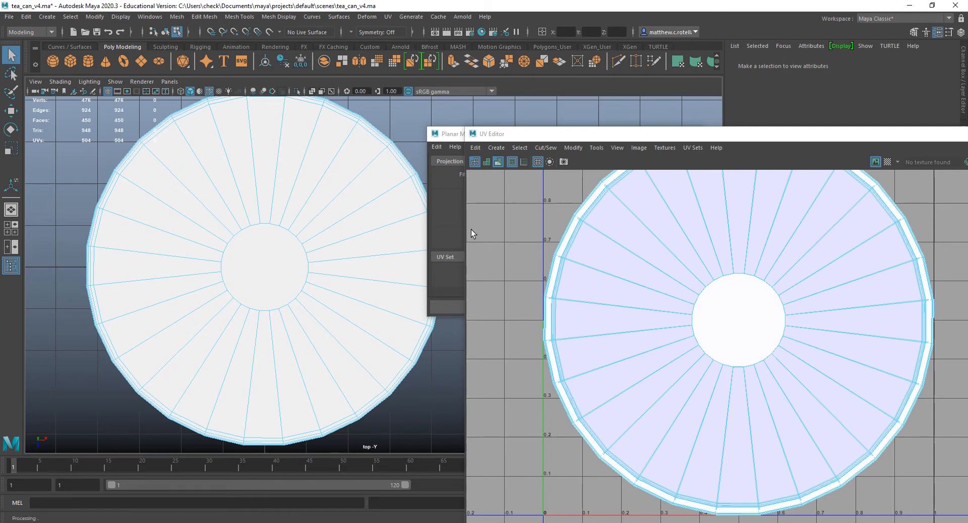
left_click(503, 158)
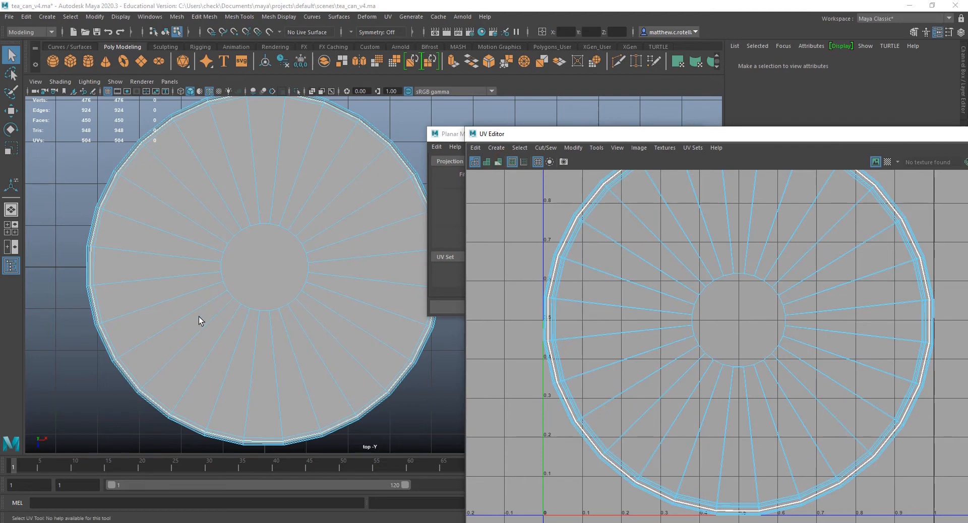
- Return to the perspective view and examine the lid's side, lower rim and underside for the next seam location
key("space")
key("space")
left_click_drag(401, 128, 330, 335, "alt")
left_click(331, 334)
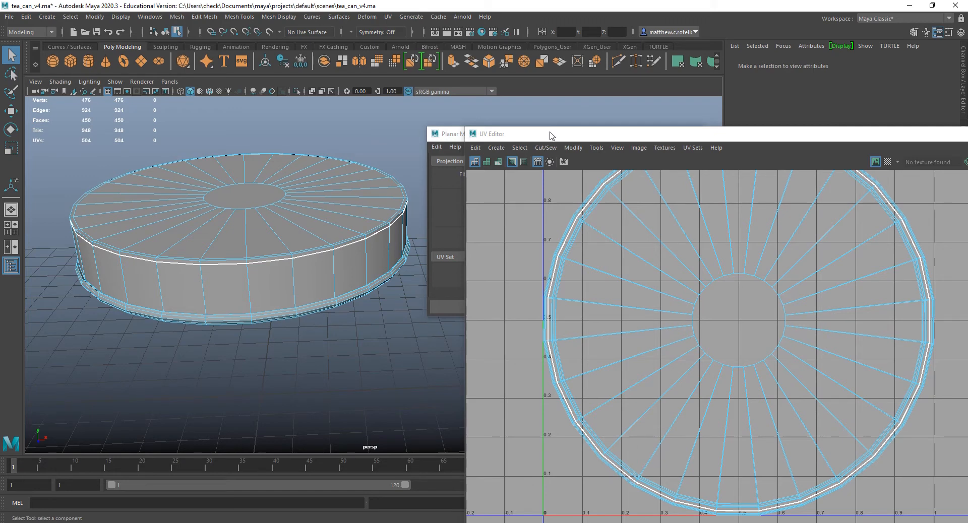
left_click_drag(375, 271, 326, 250, "alt")
scroll(368, 296, "up", 5)
left_click(325, 250)
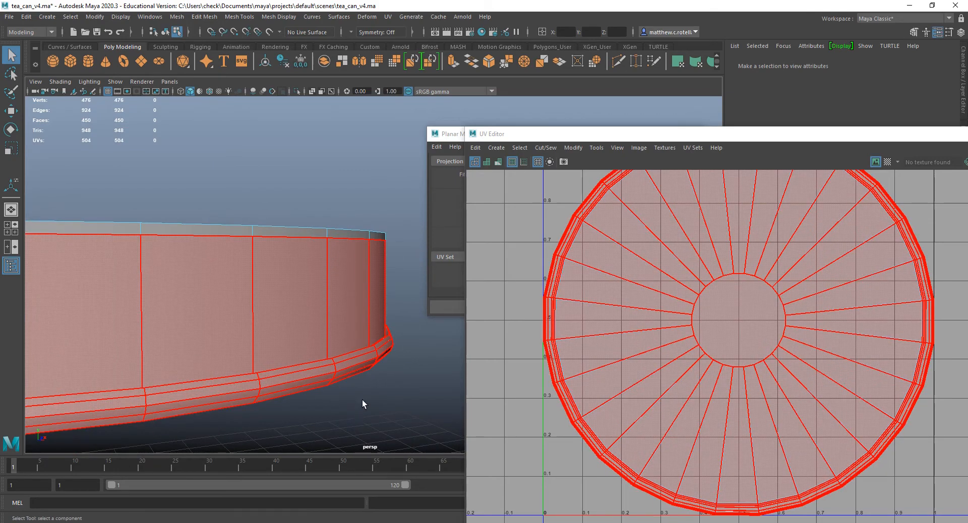
left_click_drag(362, 400, 313, 364, "alt")
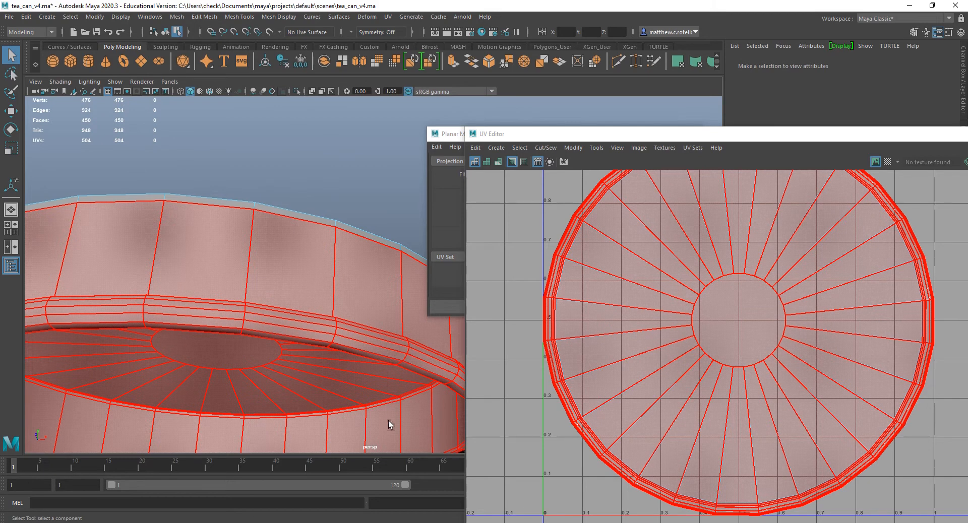
left_click_drag(389, 420, 254, 384, "alt")
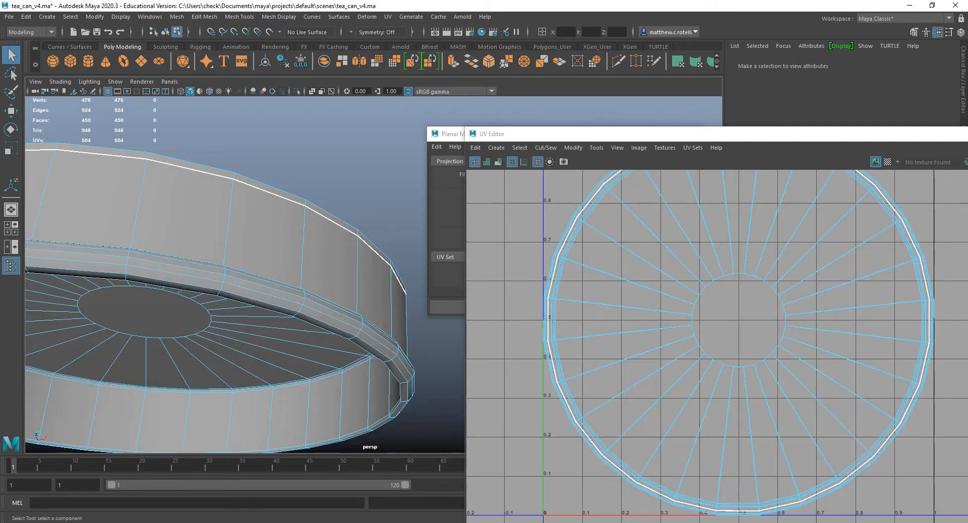
- Examine the lid's side and lower rim in the reference images IMG_1424.JPG and tea_can_lid_side.png from the Orthos folder
mouse_move(260, 522)
key("alt+Tab")
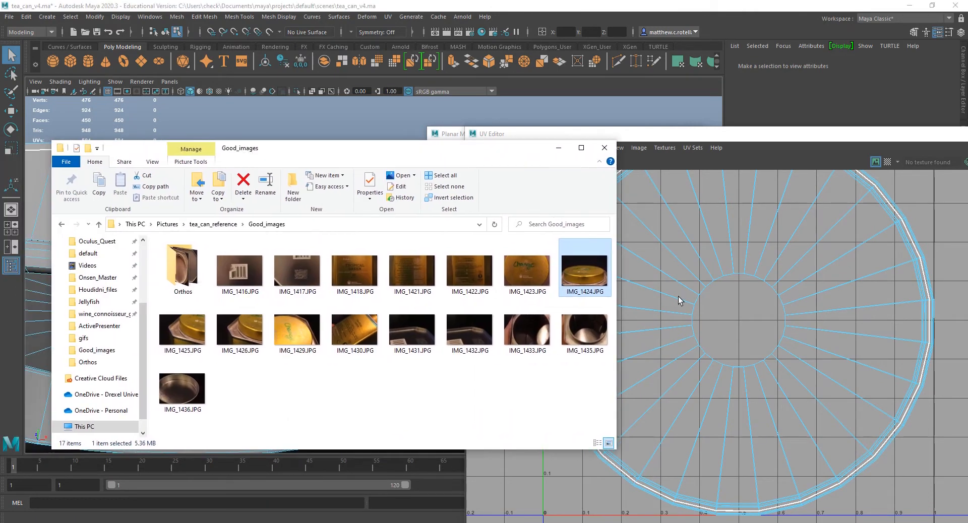
double_click(572, 283)
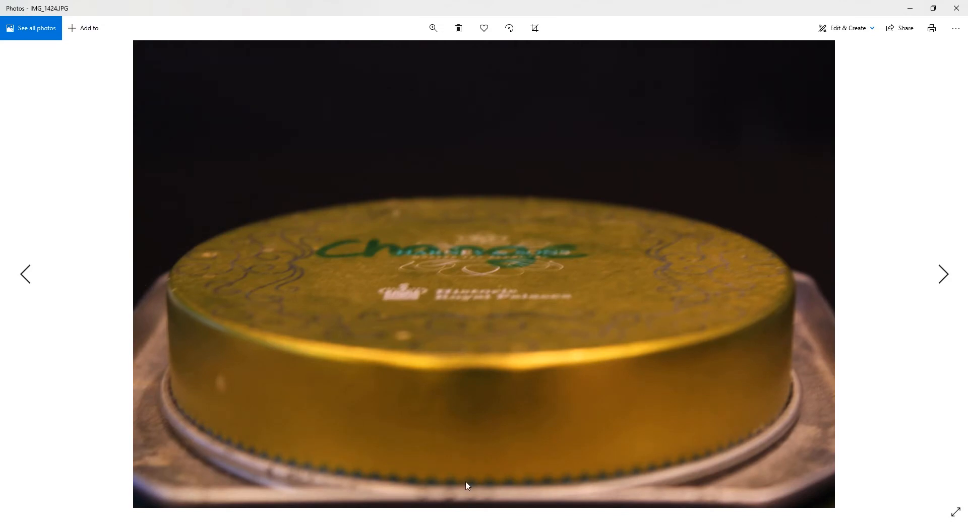
left_click(957, 7)
double_click(194, 274)
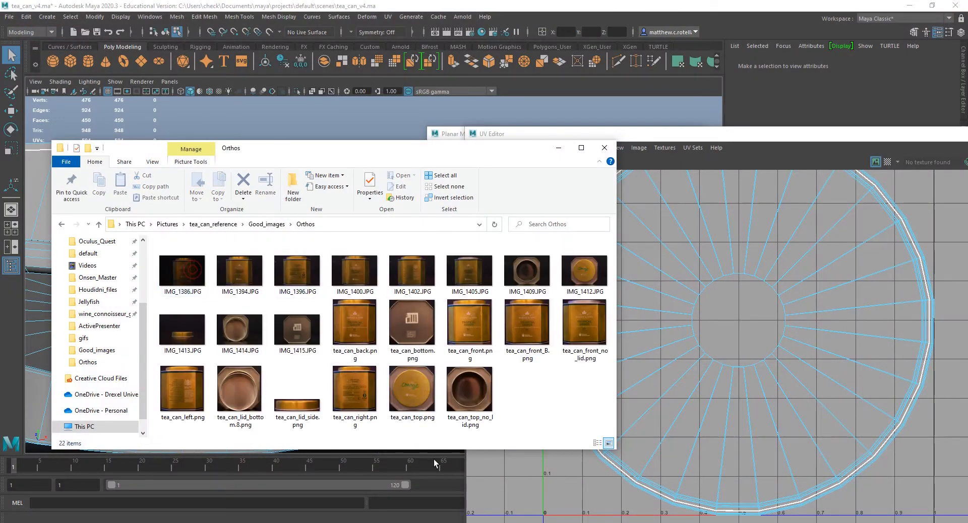
double_click(298, 411)
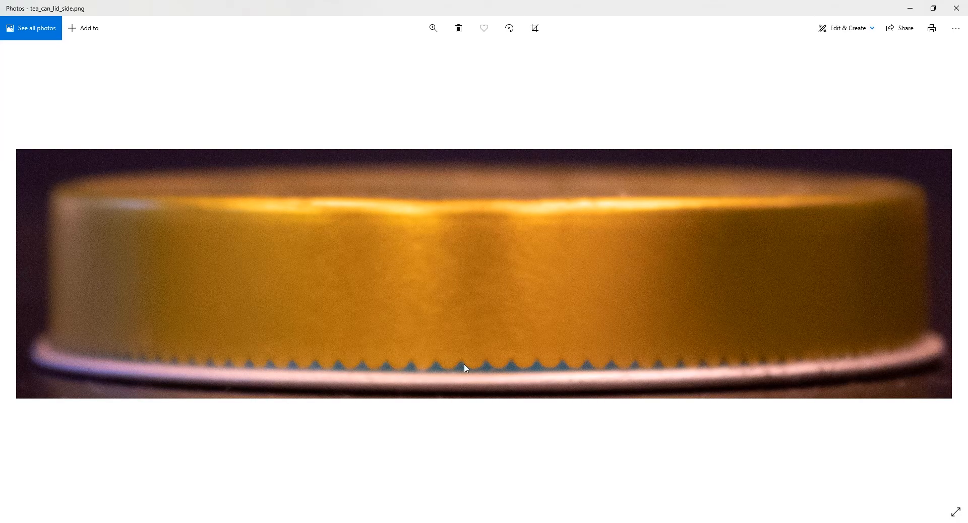
left_click(956, 8)
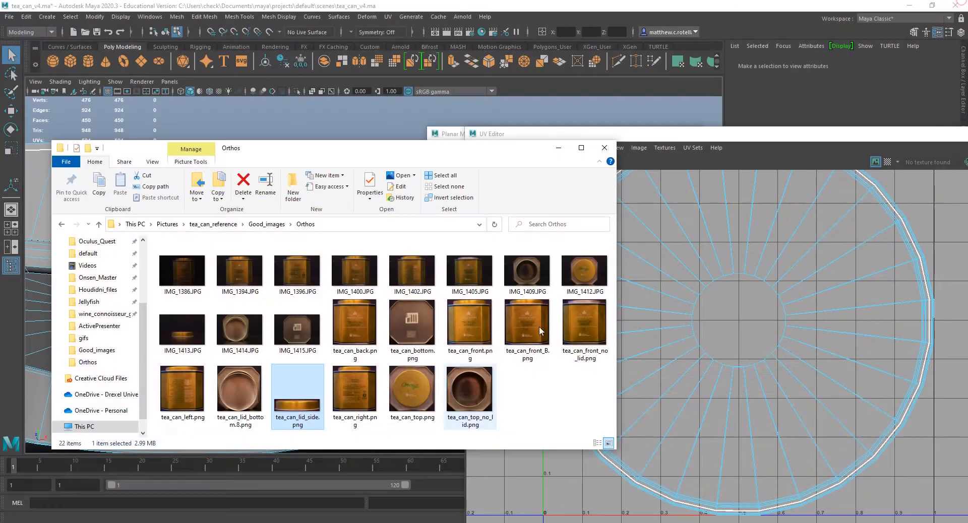
left_click_drag(378, 148, 0, 186)
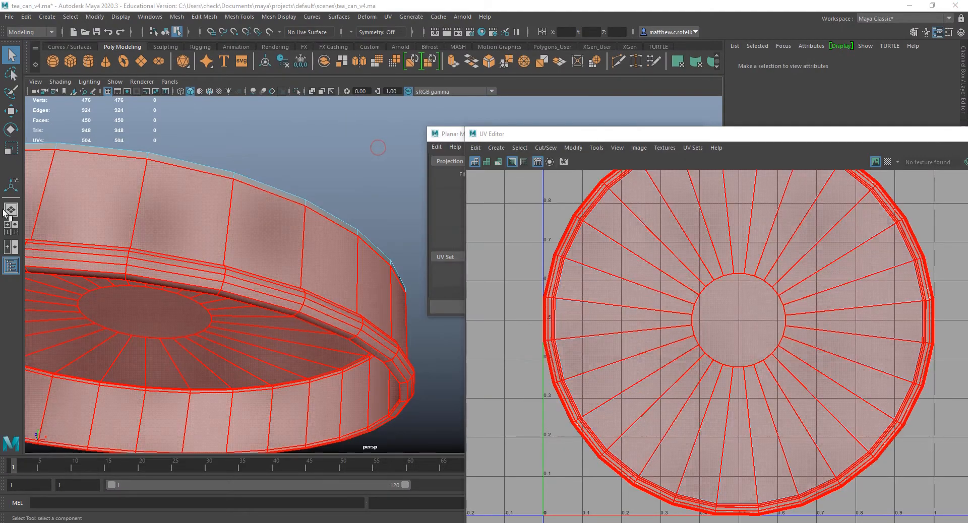
- Cut the lid's UVs along the edge loop where the outer side wall meets the lower rim
left_click_drag(331, 290, 294, 386, "alt")
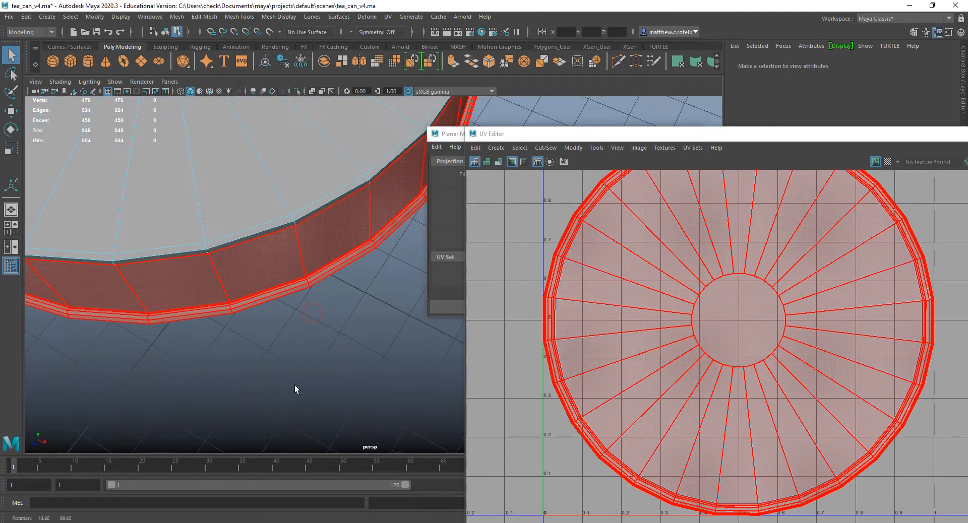
right_click_drag(270, 226, 271, 200)
left_click_drag(272, 246, 374, 333, "alt")
scroll(381, 330, "up", 5)
middle_click_drag(387, 327, 326, 254, "alt")
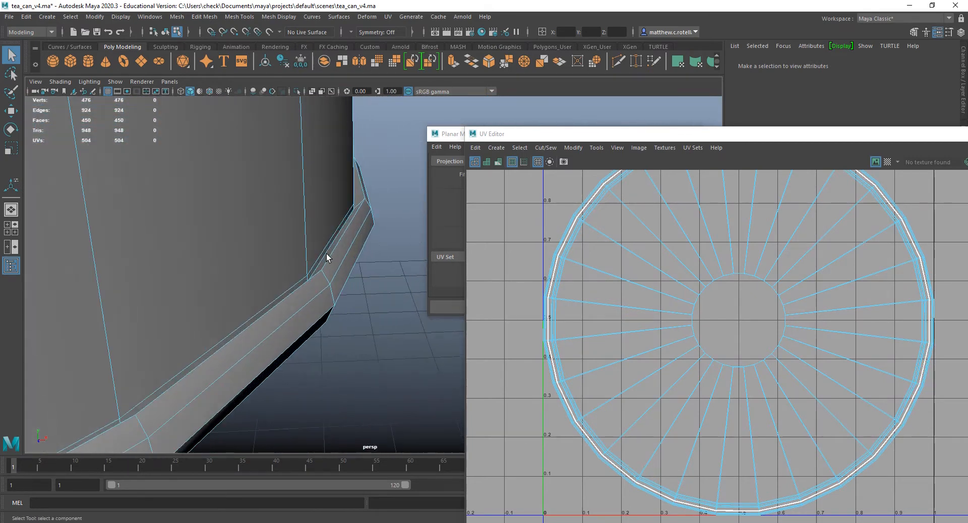
left_click_drag(325, 253, 345, 284, "alt")
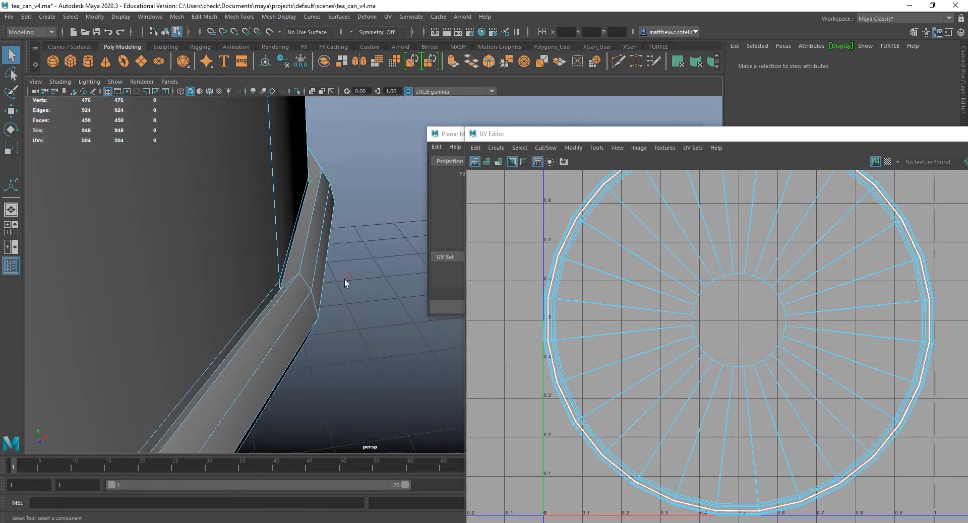
double_click(284, 278)
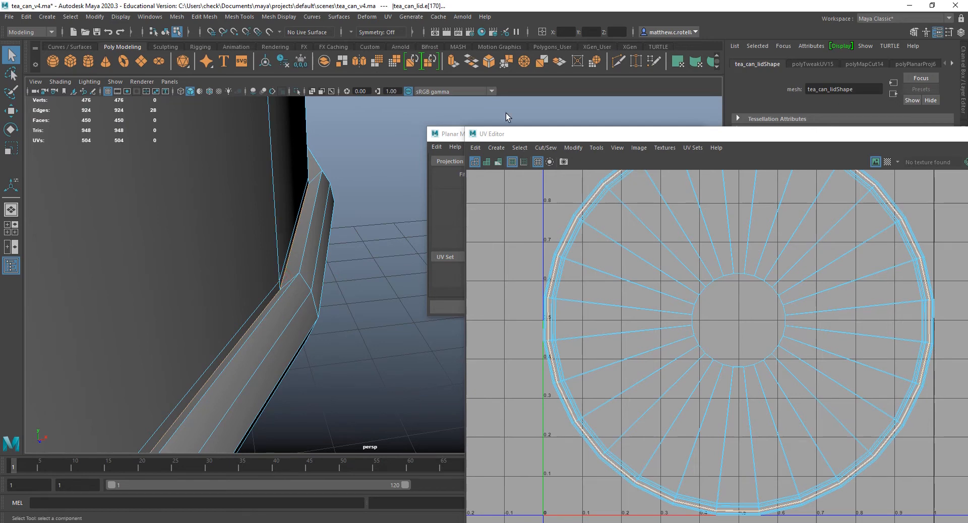
left_click_drag(565, 140, 183, 287)
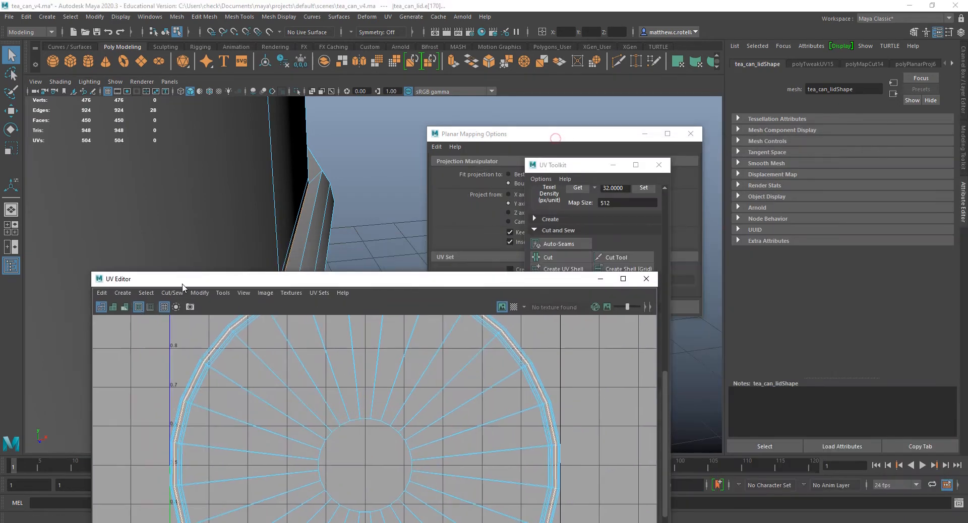
left_click(494, 139)
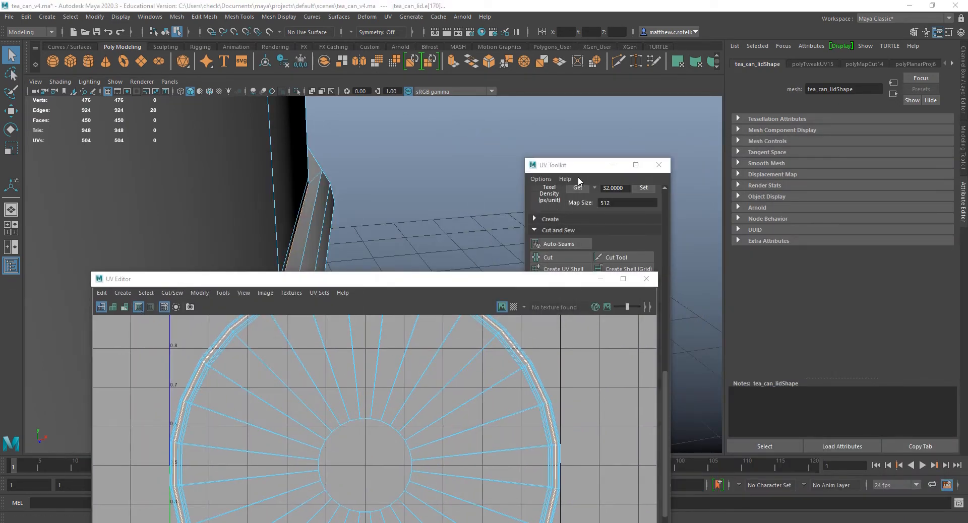
left_click(560, 262)
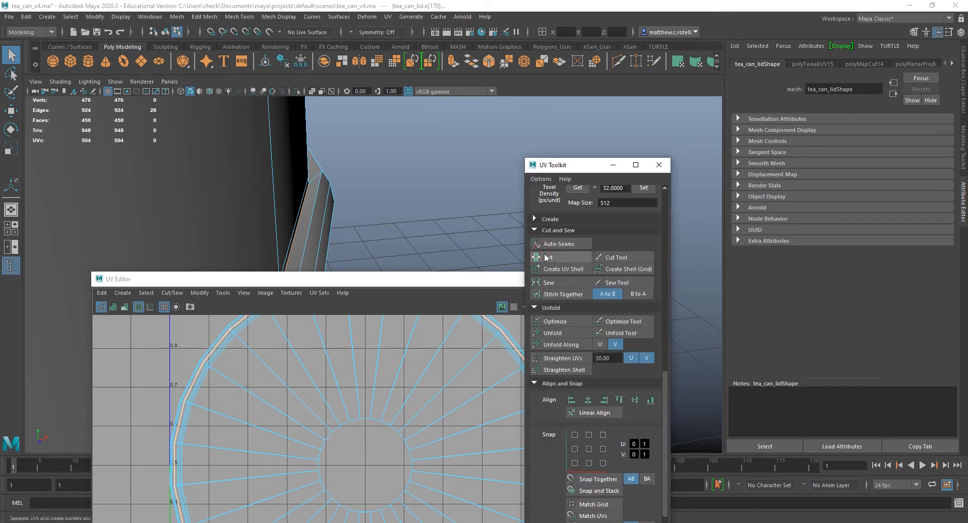
left_click(546, 258)
- Select the UV shell of the lid's outer side wall and apply a cylindrical projection to it
left_click_drag(298, 151, 400, 228, "alt")
right_click_drag(401, 228, 452, 249)
left_click(395, 246)
left_click(323, 166)
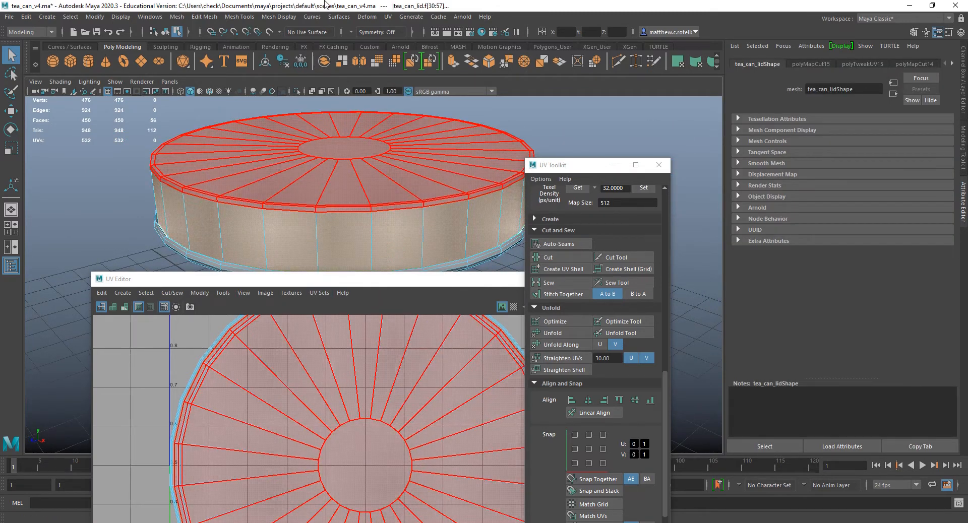
left_click(389, 16)
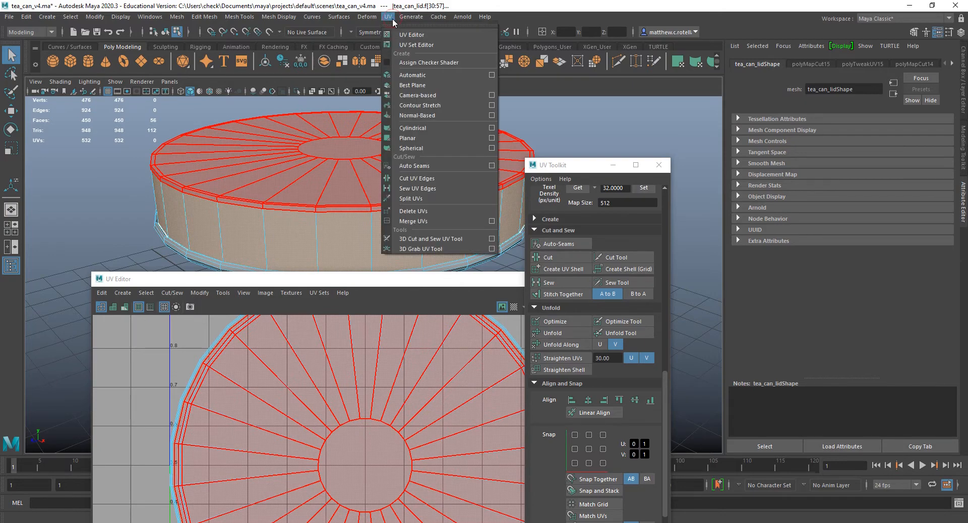
left_click(412, 128)
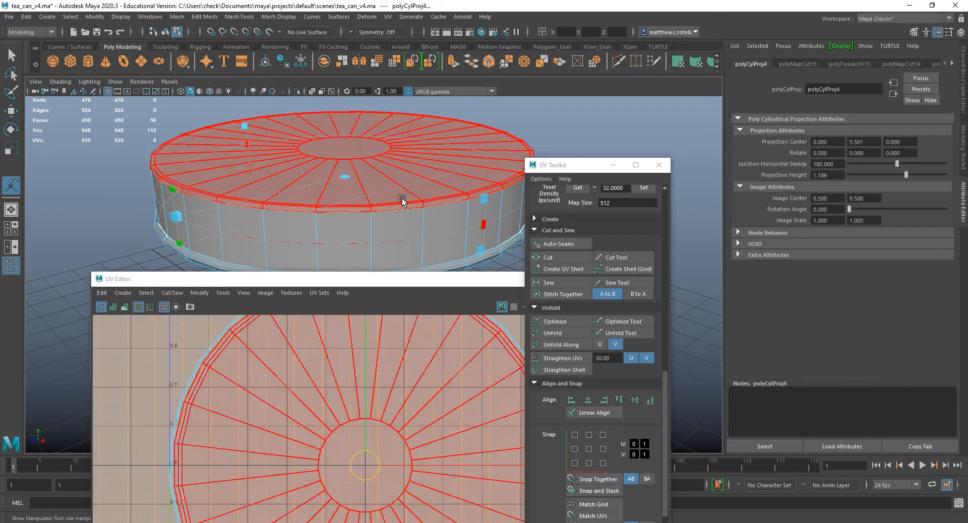
- Select the projected side wall shell in the UV Editor and unfold it along V
scroll(365, 416, "down", 6)
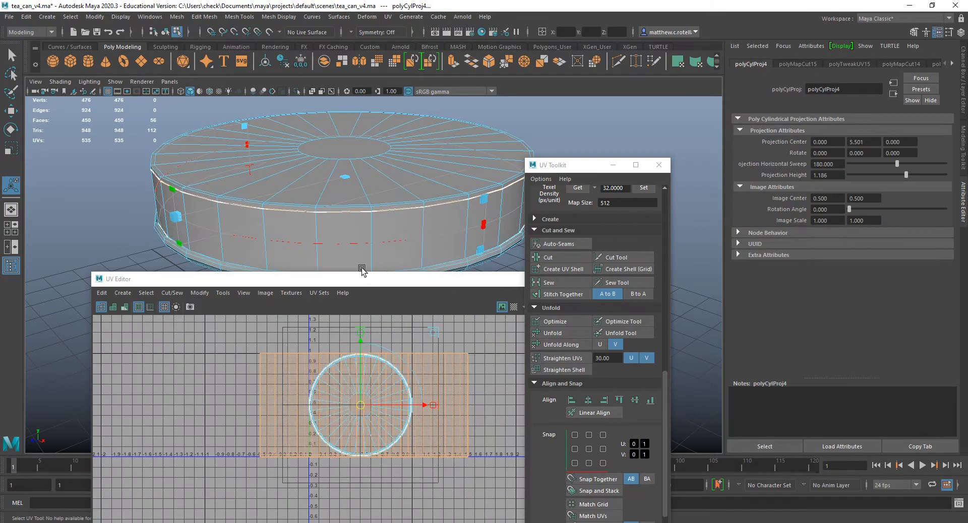
left_click_drag(362, 275, 344, 136)
left_click(427, 236)
right_click_drag(428, 236, 361, 219)
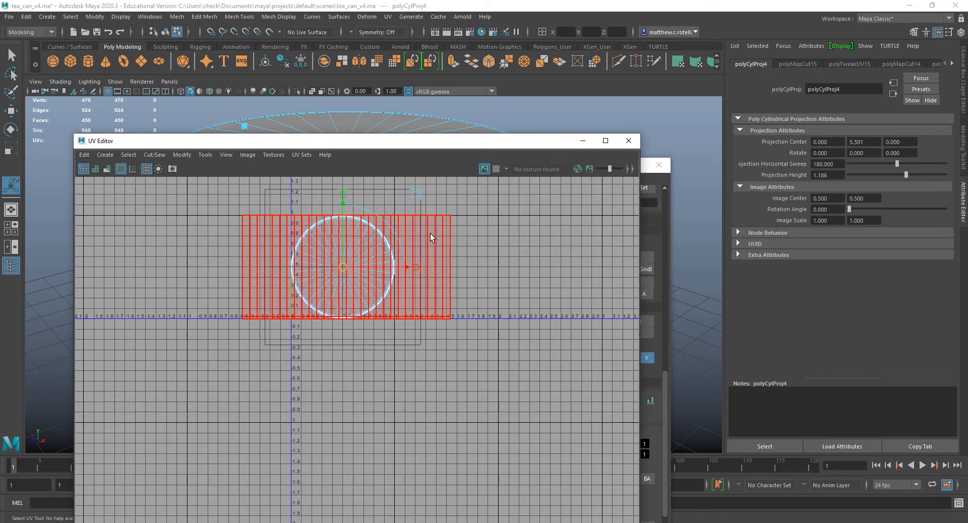
left_click(431, 234)
left_click_drag(434, 146, 385, 129)
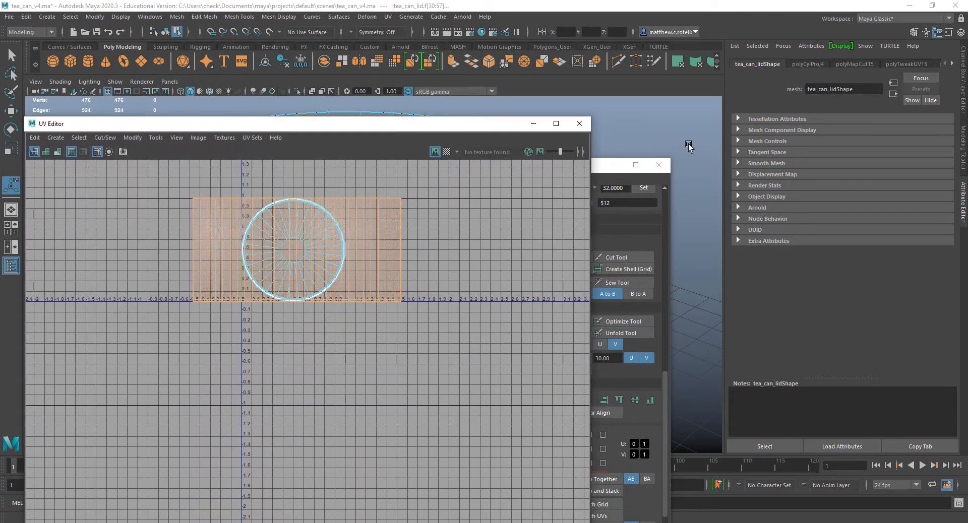
left_click(599, 172)
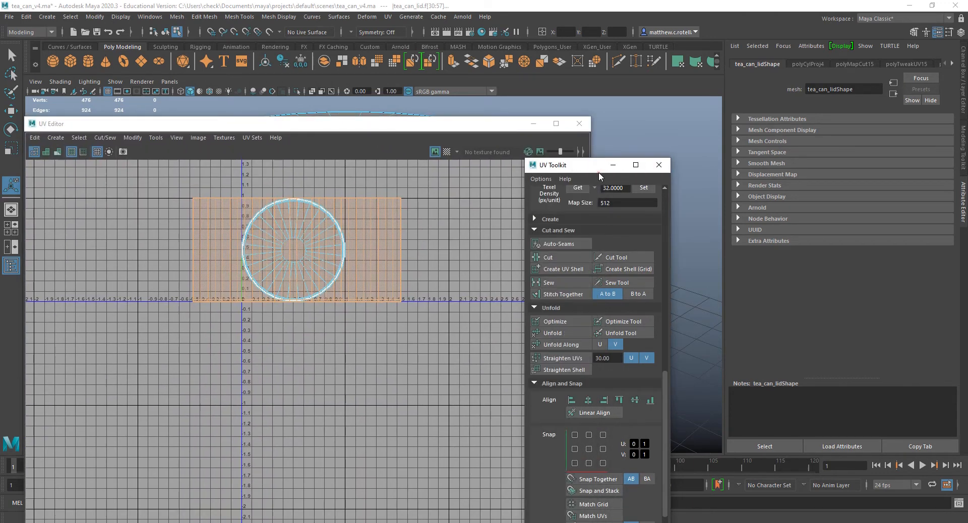
left_click(578, 343)
left_click(615, 344)
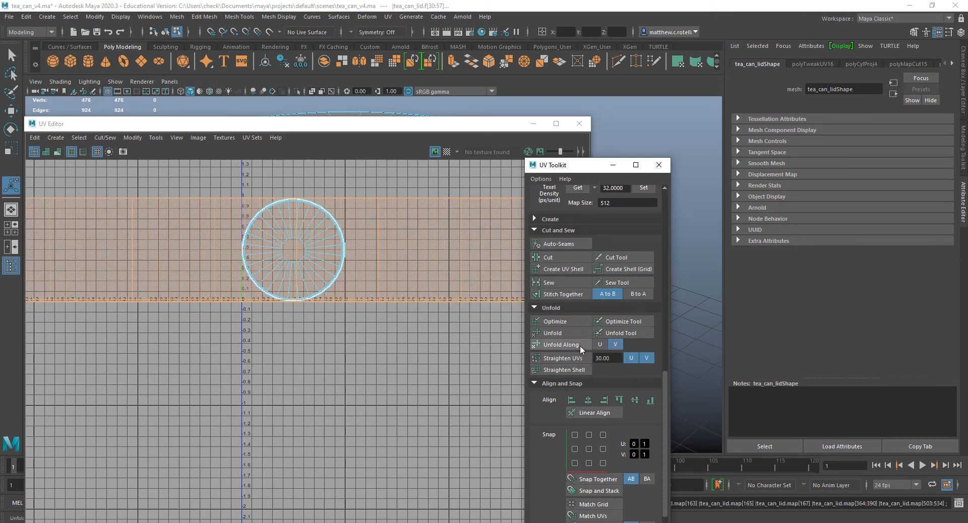
left_click(579, 346)
- Normalize the unfolded side wall shell along U and check its strip against the 0–1 tile
scroll(411, 296, "down", 5)
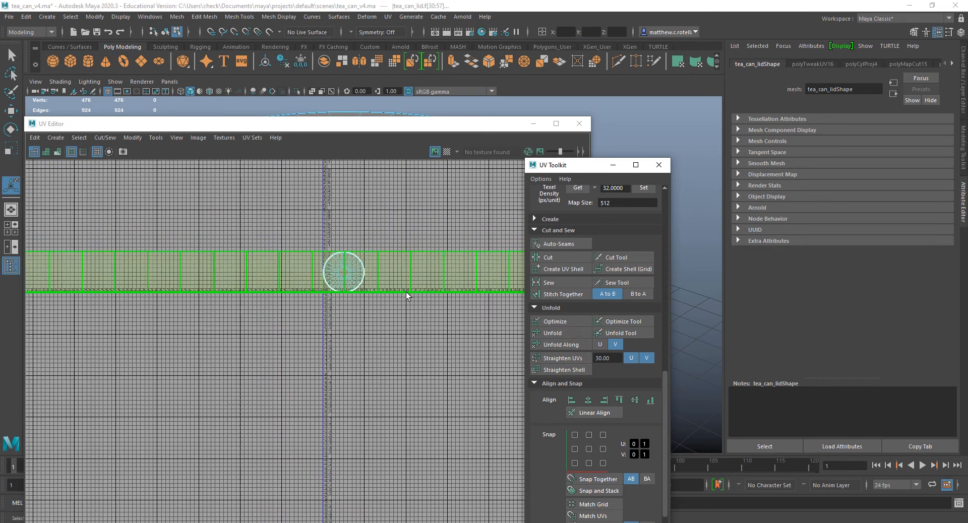
scroll(417, 299, "up", 2)
right_click_drag(417, 290, 381, 274)
left_click(597, 171)
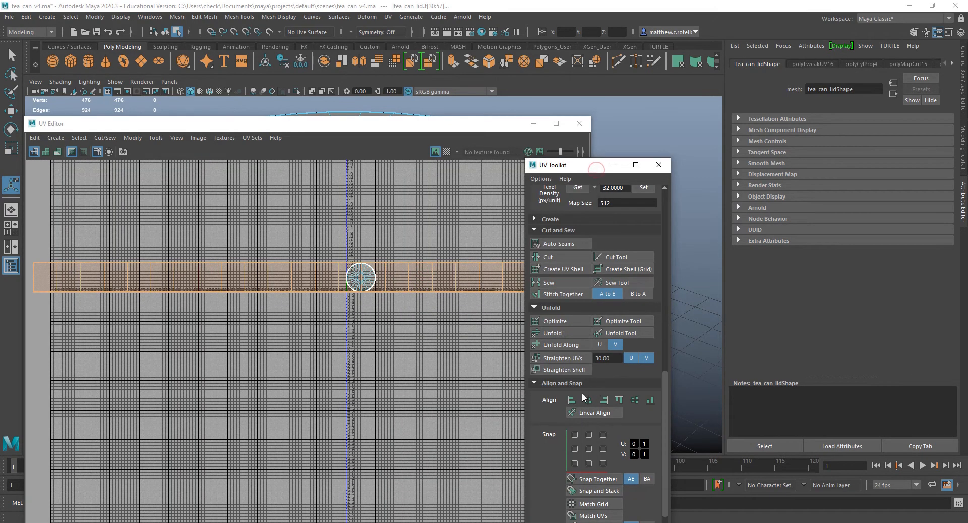
scroll(593, 474, "down", 3)
left_click(589, 436)
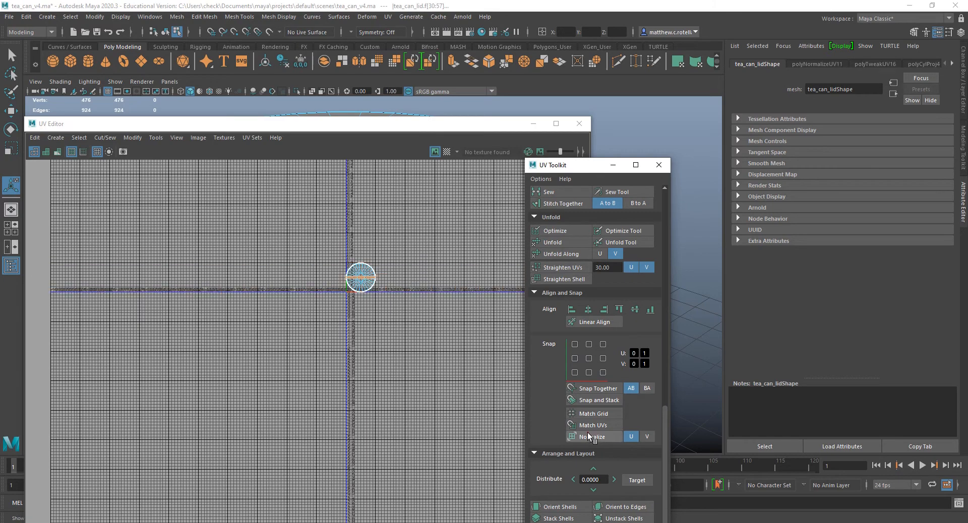
scroll(391, 313, "up", 5)
right_click_drag(390, 315, 321, 352, "alt")
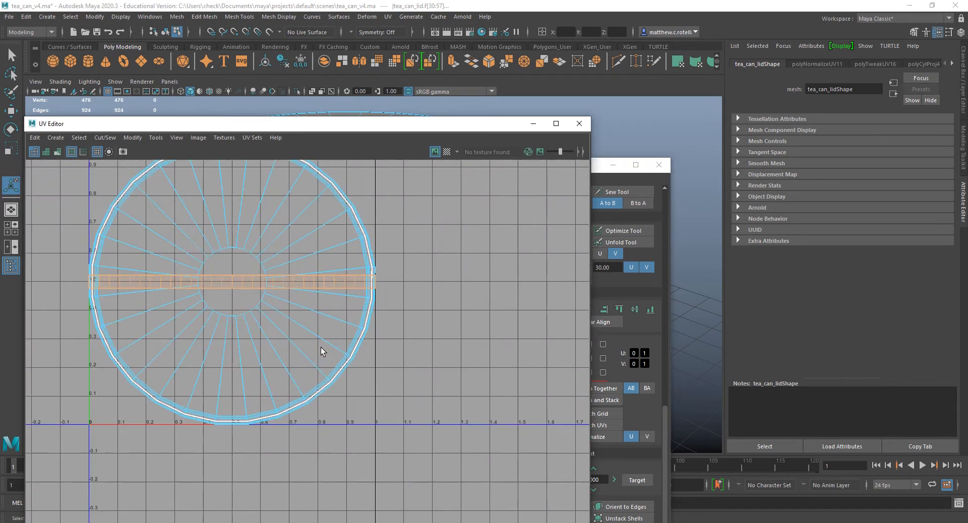
scroll(320, 346, "up", 4)
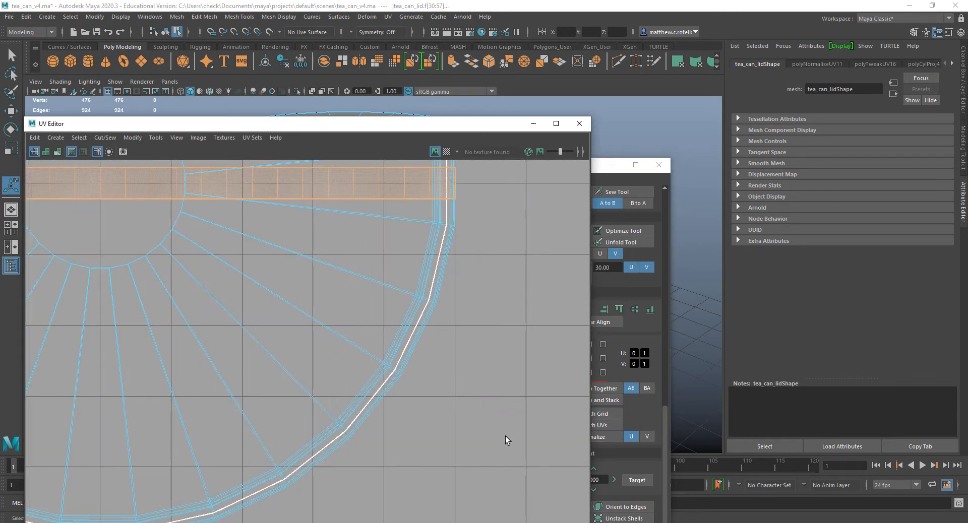
left_click(340, 284)
middle_click_drag(299, 184, 496, 240, "alt")
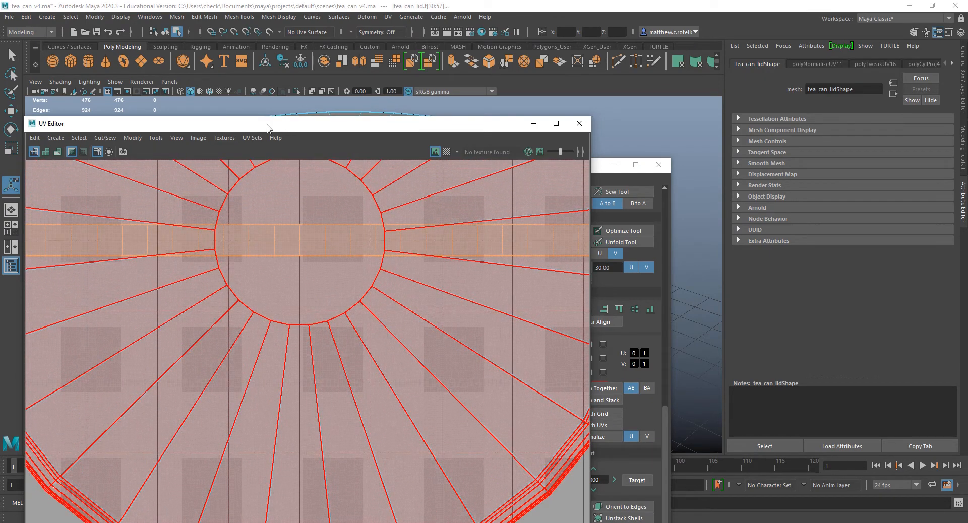
- Select the lid's lower rim shell and examine how far it extends into the underside
left_click_drag(268, 127, 0, 127)
left_click_drag(228, 166, 389, 285, "alt")
middle_click_drag(389, 285, 184, 287, "alt")
scroll(183, 287, "up", 10)
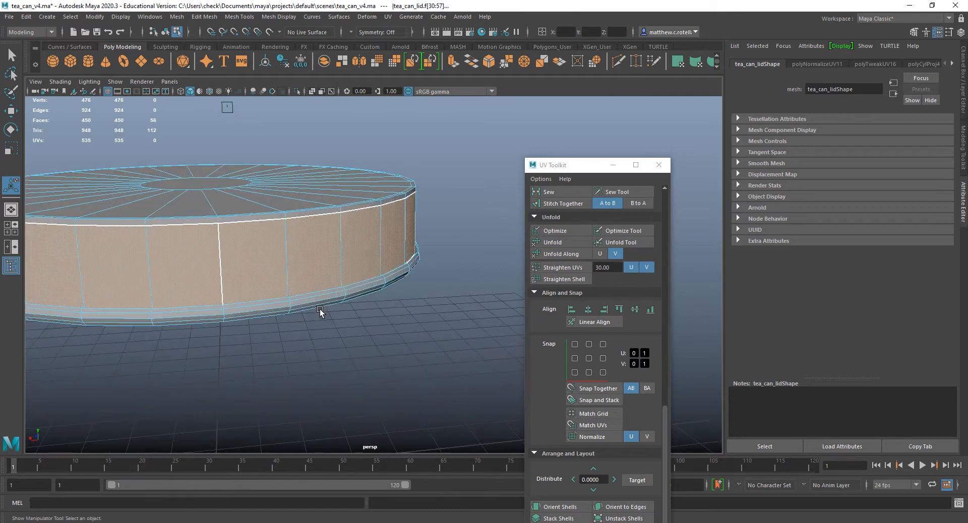
scroll(309, 338, "down", 2)
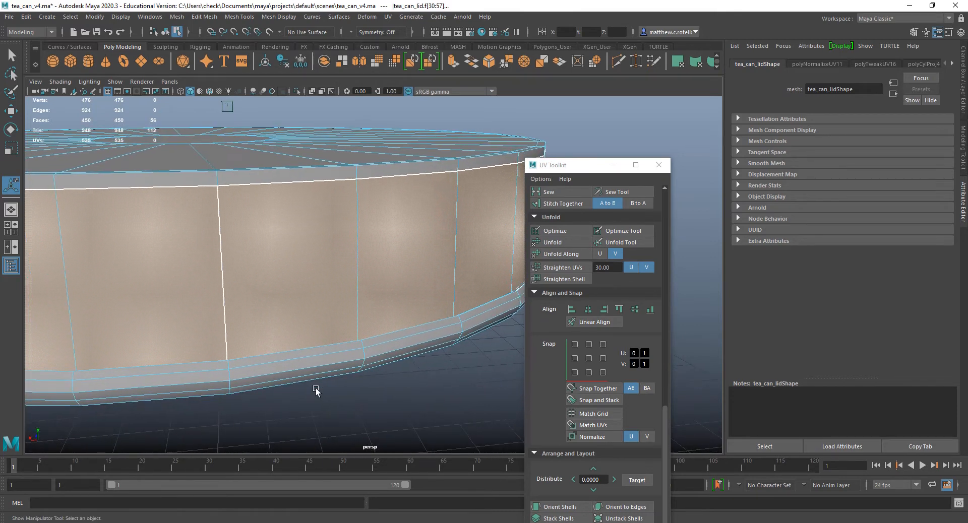
right_click_drag(315, 256, 356, 268)
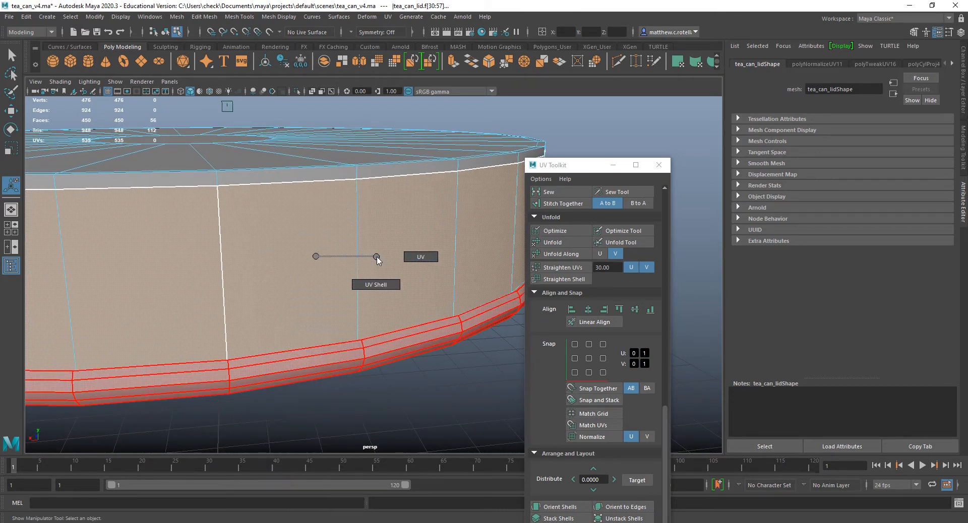
left_click(347, 358)
left_click_drag(347, 358, 363, 279, "alt")
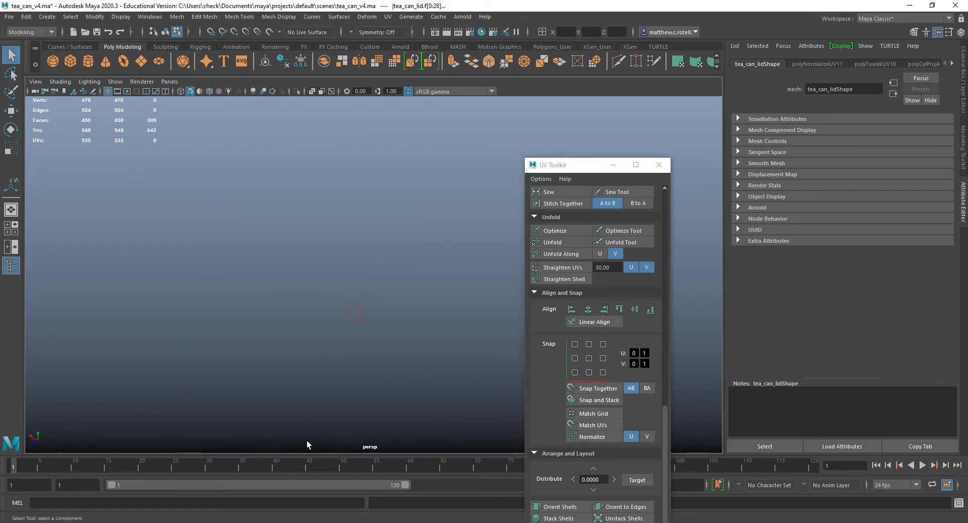
left_click_drag(282, 419, 320, 243, "alt")
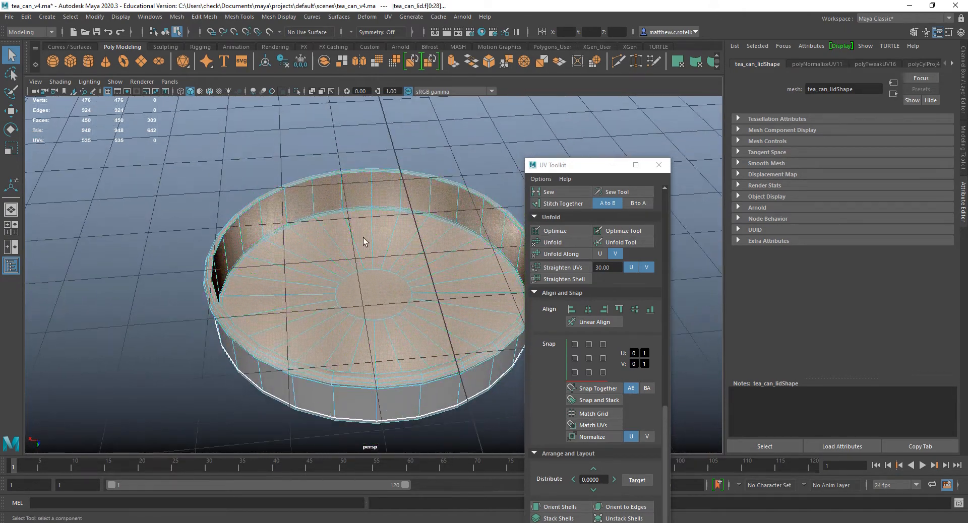
- Cut the lid's UVs along the inner edge loop where the inside wall meets the interior top
scroll(363, 237, "up", 5)
middle_click_drag(368, 207, 337, 440, "alt")
scroll(333, 283, "up", 4)
right_click_drag(334, 283, 364, 264)
double_click(353, 271)
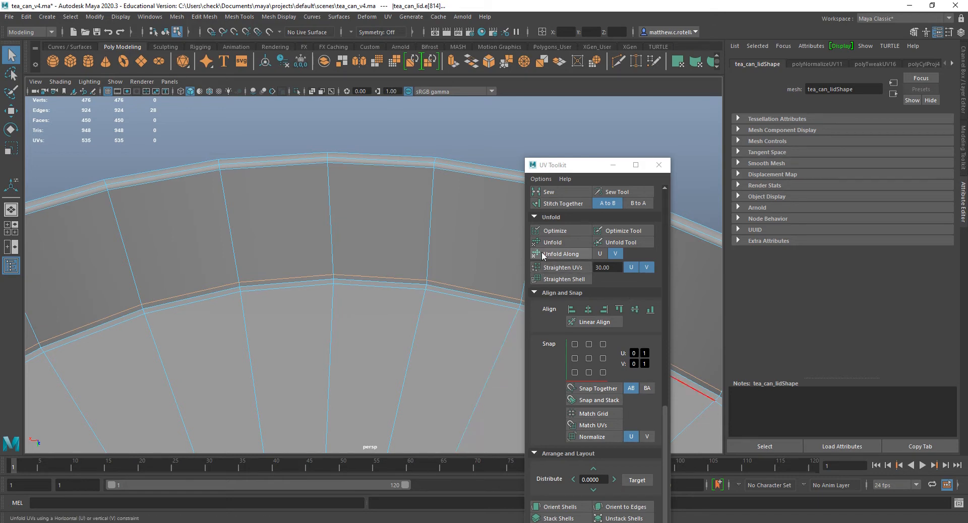
scroll(554, 272, "up", 3)
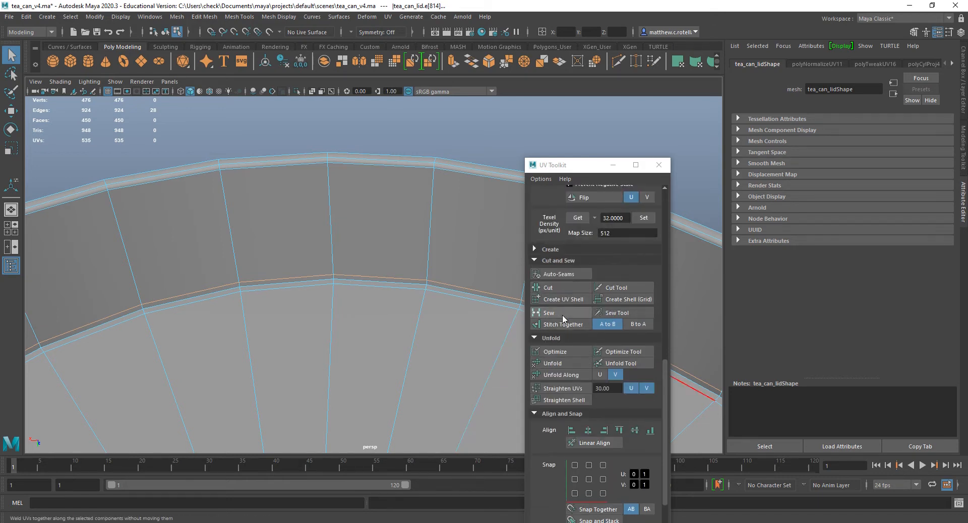
left_click(553, 290)
- Select the shell of the lid's inside wall and lower rim and apply a cylindrical projection to it
right_click_drag(423, 237, 469, 240)
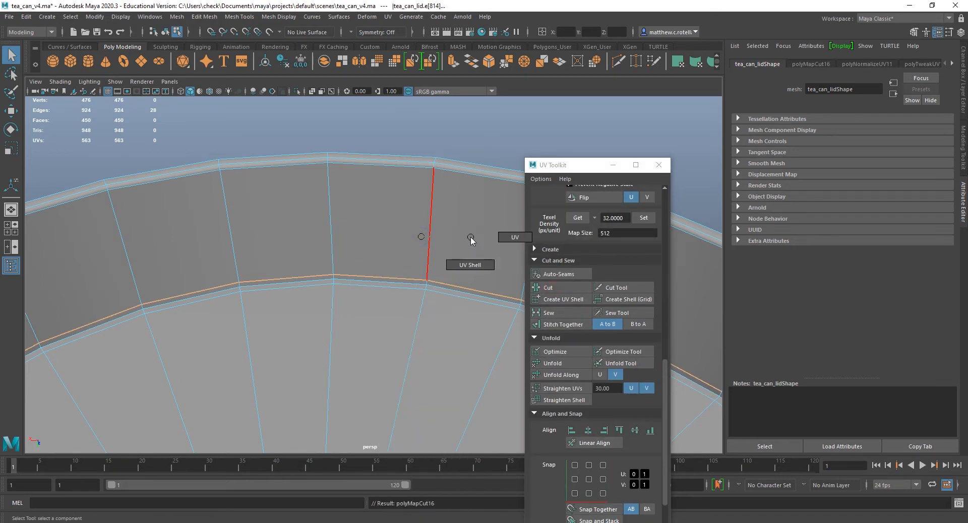
left_click(453, 257)
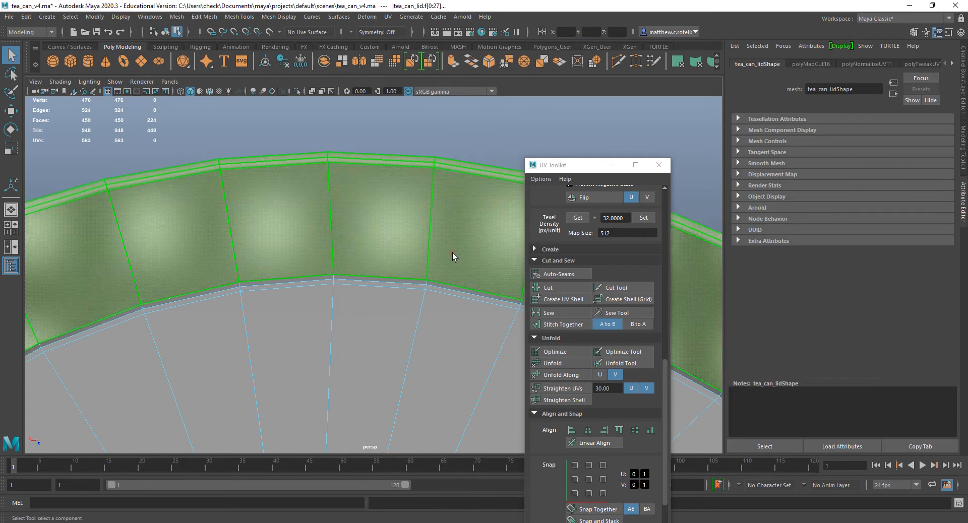
left_click(388, 17)
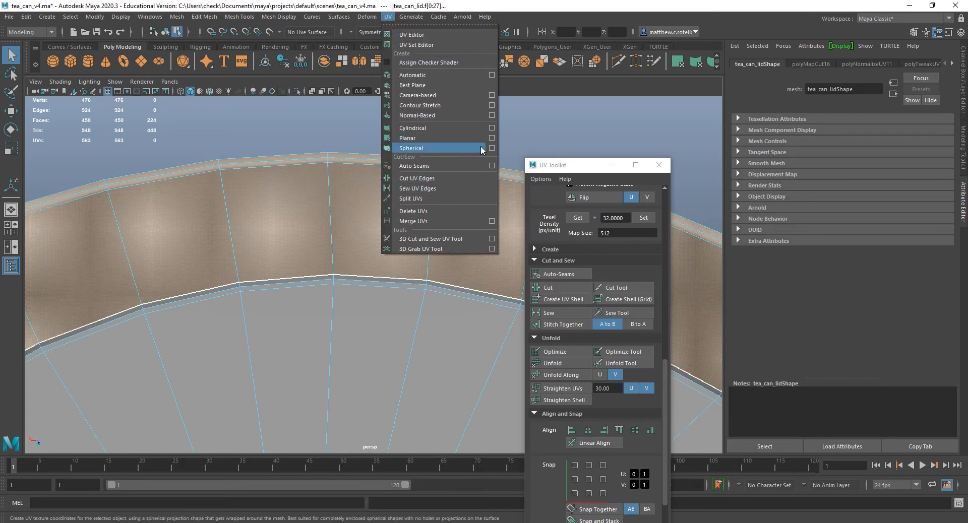
left_click(461, 127)
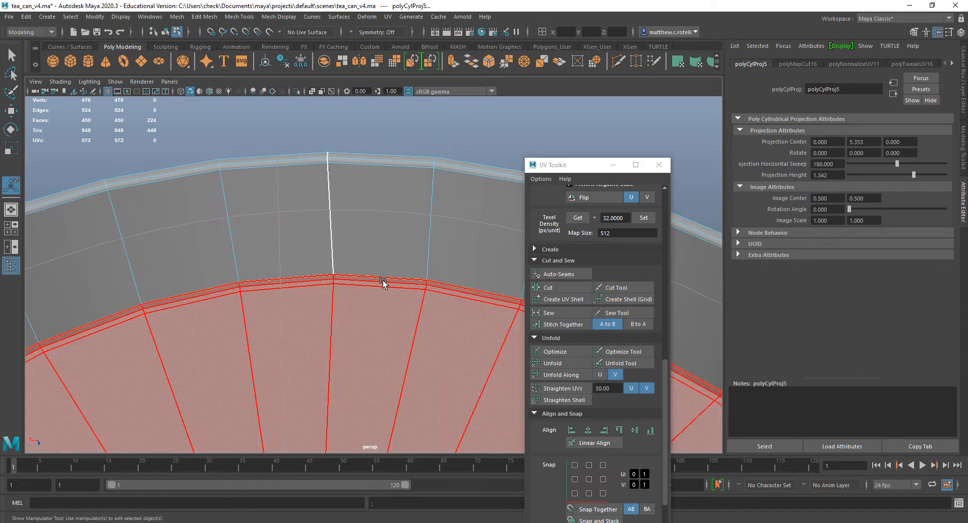
- Unfold the inside wall and lower rim shell along V
left_click_drag(383, 282, 353, 250, "alt")
scroll(398, 166, "down", 3)
scroll(398, 166, "down", 3)
left_click_drag(398, 165, 403, 240, "alt")
left_click(319, 216)
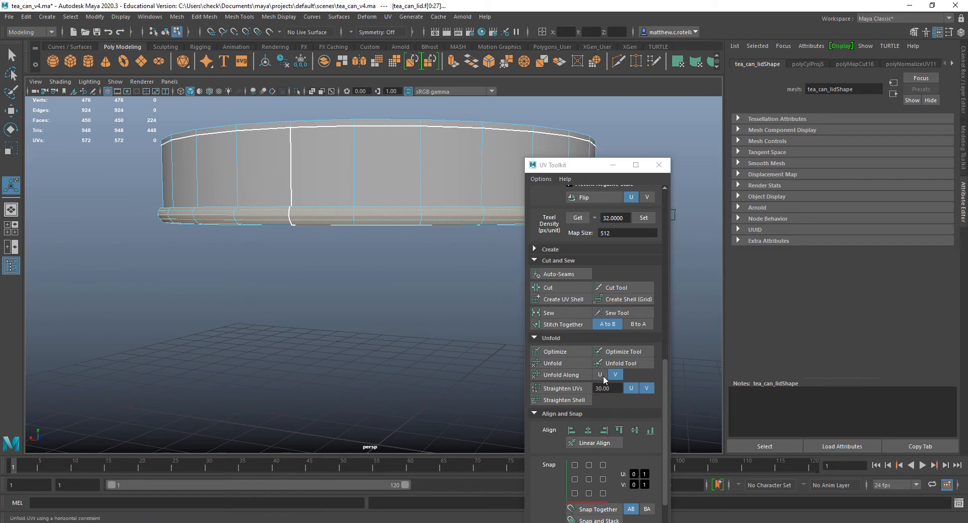
left_click(577, 376)
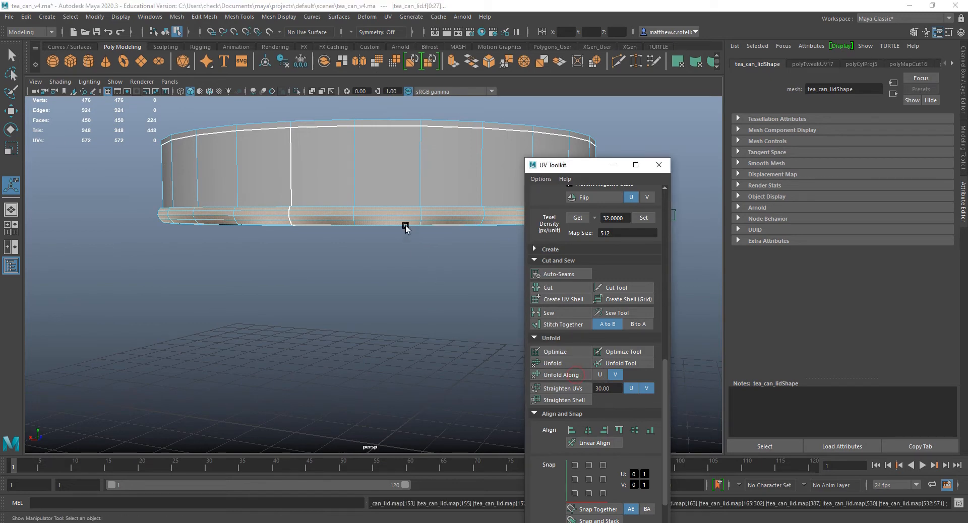
left_click_drag(407, 226, 89, 196, "alt")
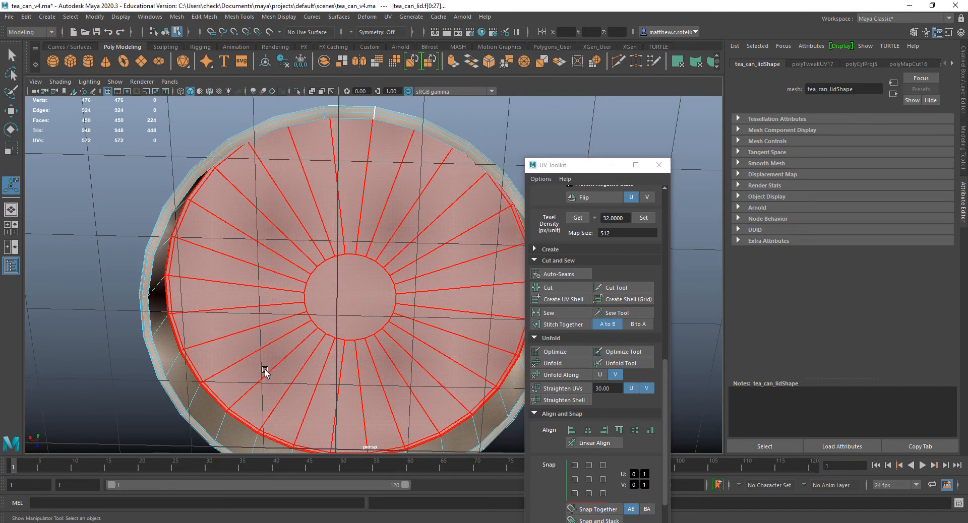
- Select the circular shell of the lid's interior top together with the circular shell of its outer top
left_click(287, 365)
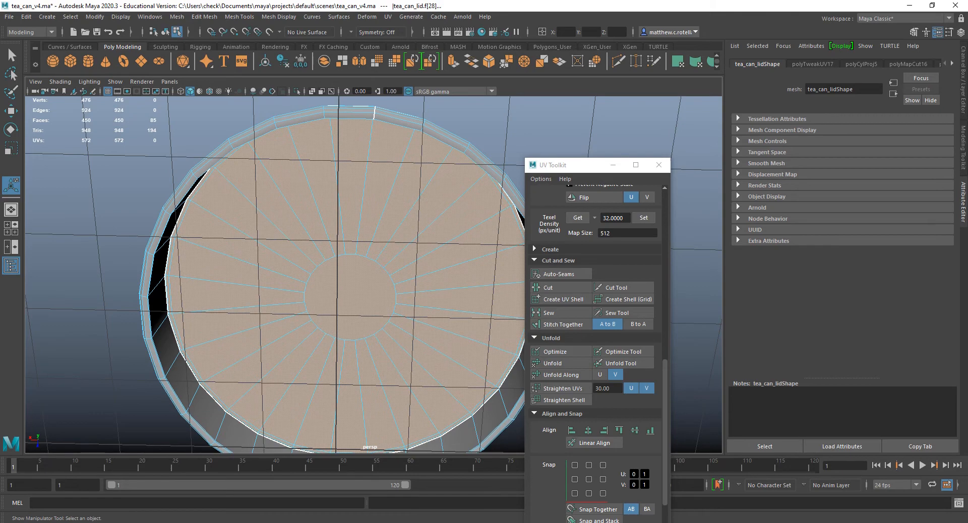
left_click_drag(0, 66, 547, 72)
scroll(511, 417, "down", 5)
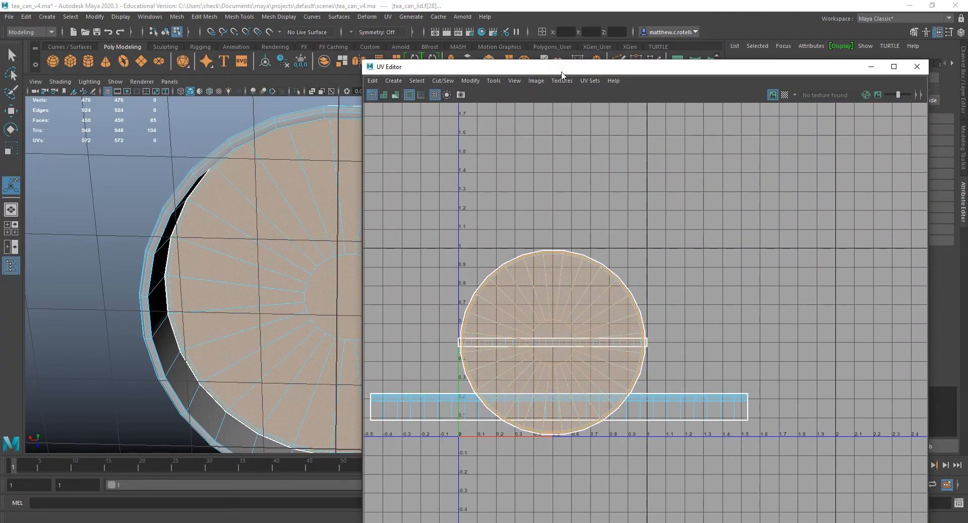
left_click_drag(566, 65, 269, 291)
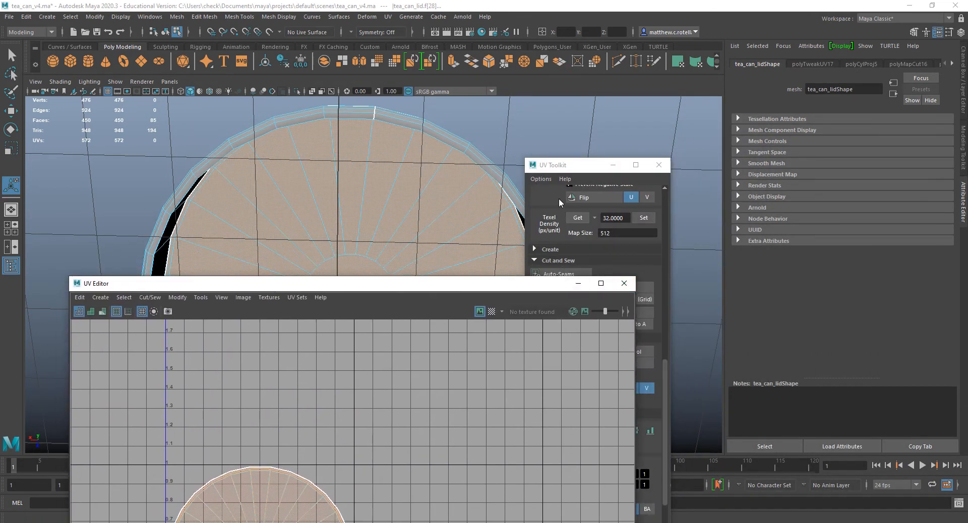
left_click_drag(558, 173, 662, 135)
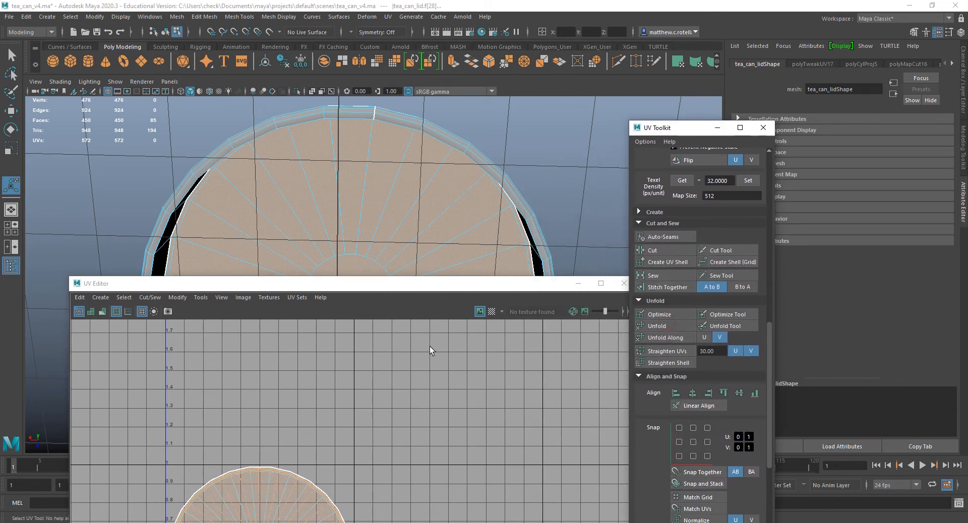
left_click_drag(376, 286, 401, 127)
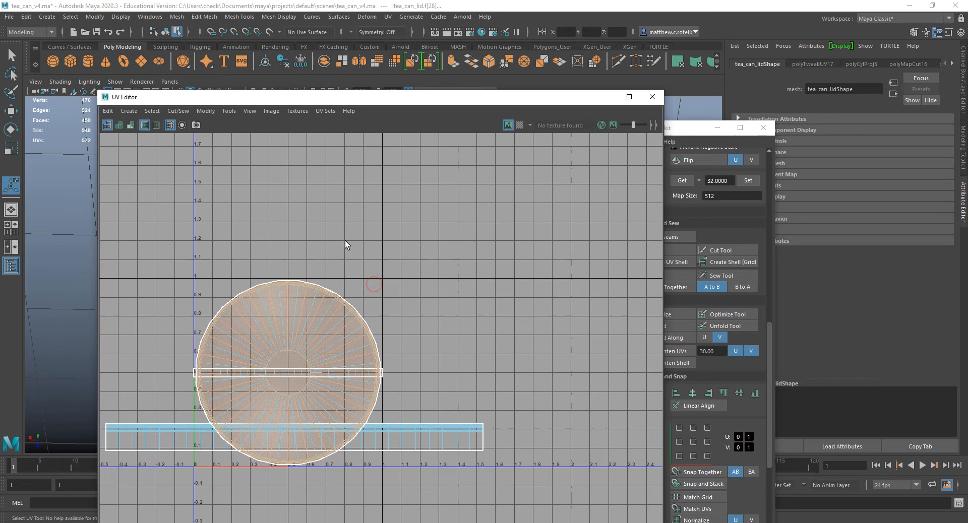
left_click(373, 281)
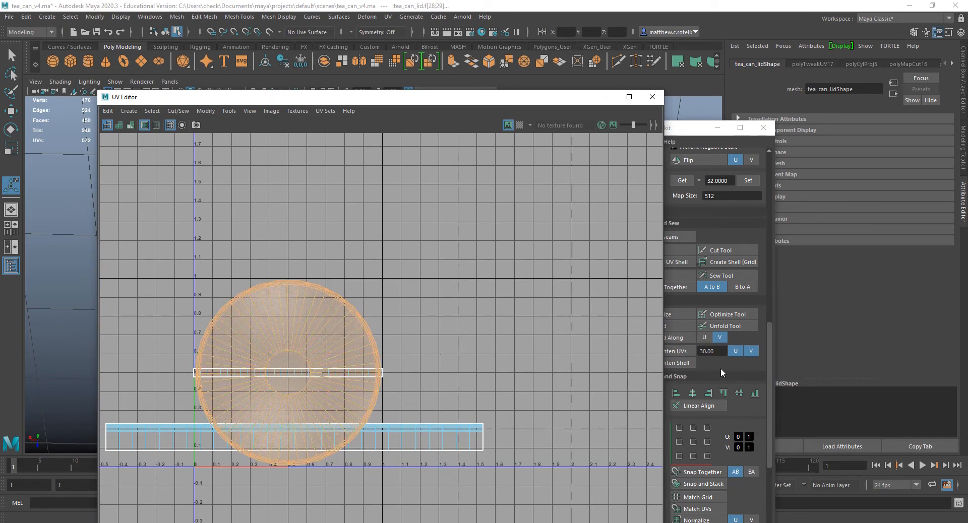
- Lay out the two selected circular shells side by side along U
scroll(722, 368, "down", 4)
scroll(738, 486, "down", 1)
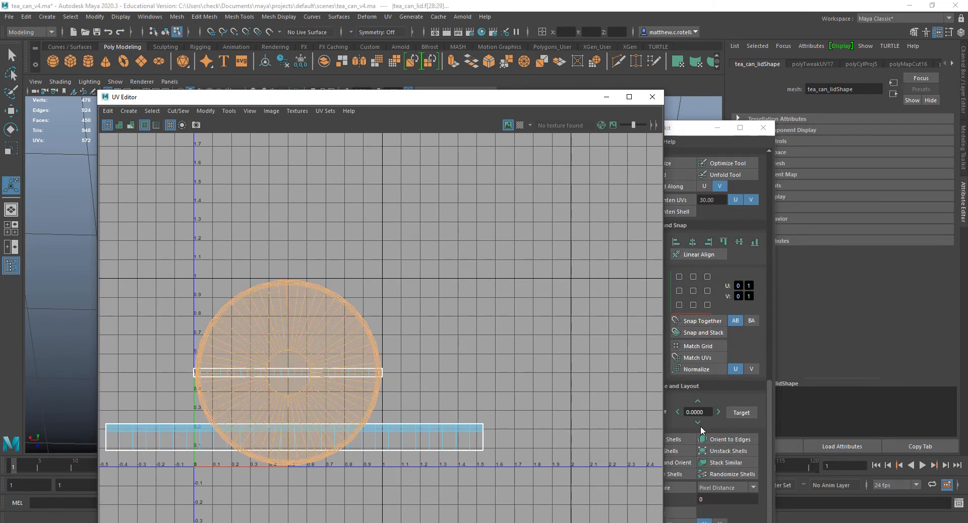
left_click_drag(493, 97, 409, 74)
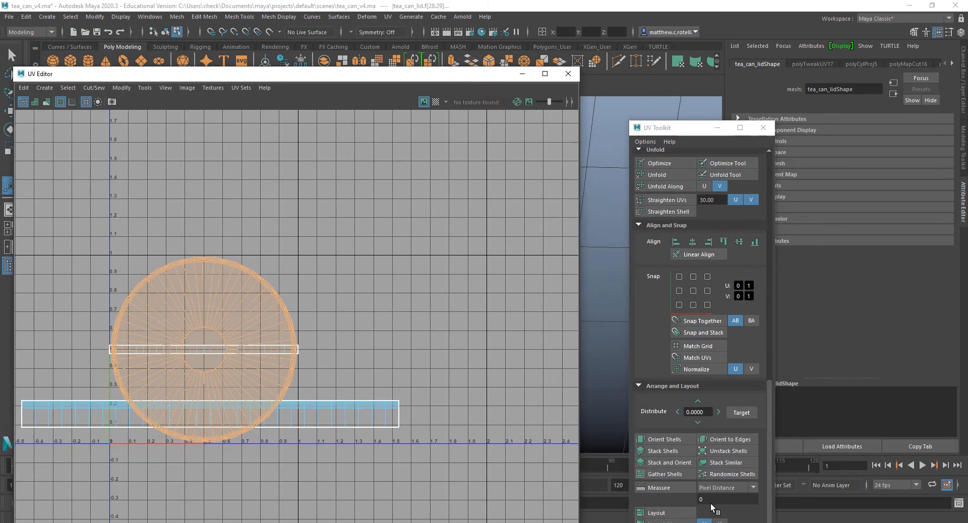
left_click(675, 474)
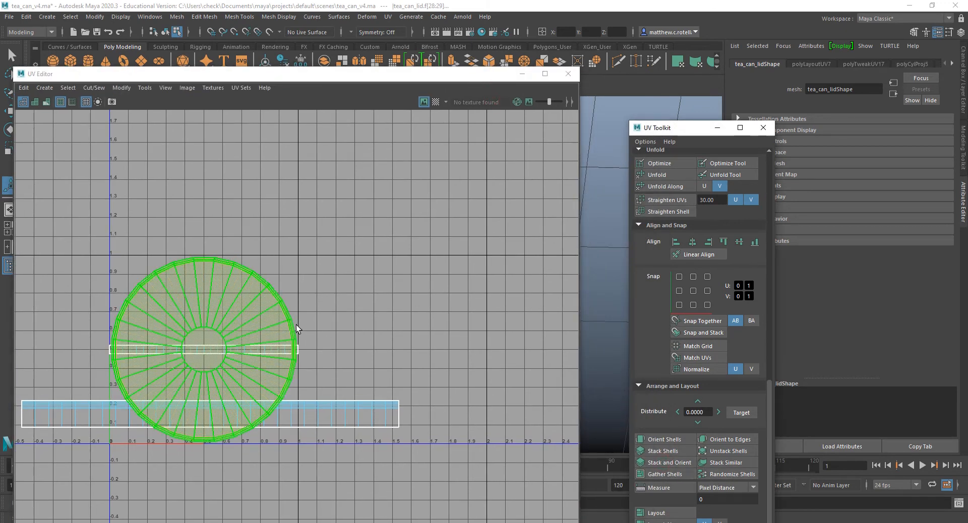
scroll(296, 328, "up", 4)
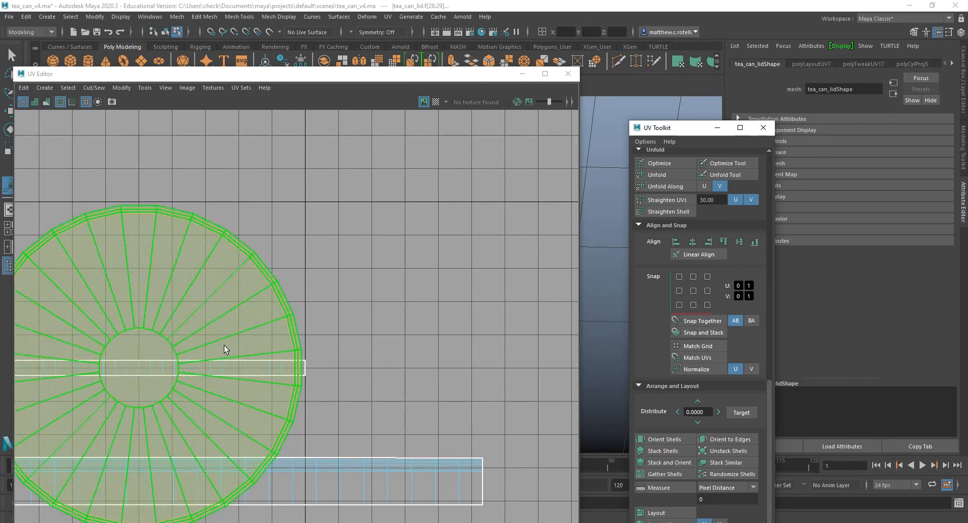
scroll(276, 335, "down", 3)
middle_click_drag(310, 261, 388, 245, "alt")
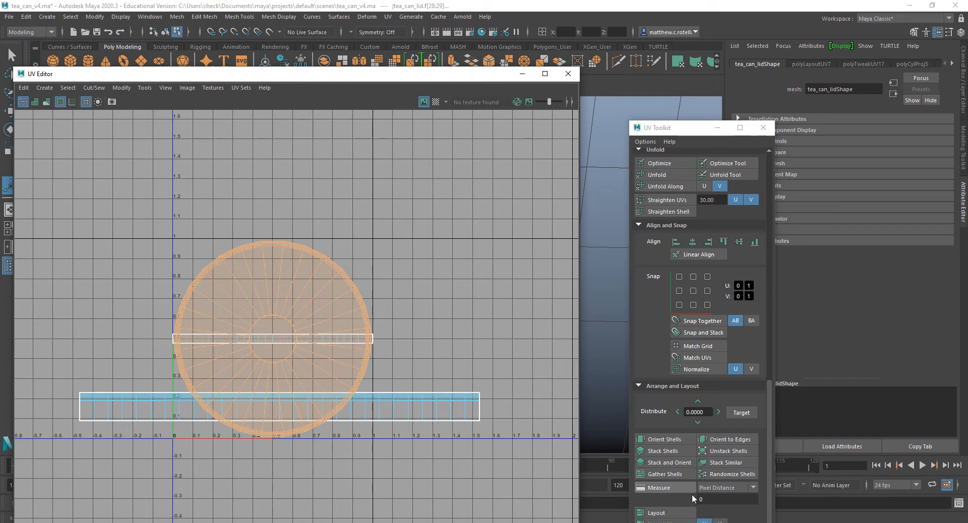
left_click_drag(665, 132, 651, 27)
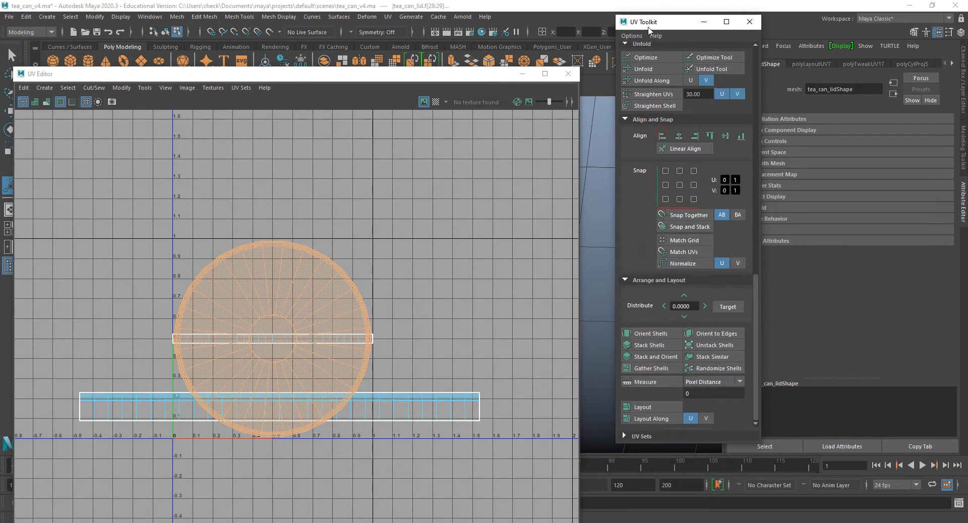
left_click(656, 418)
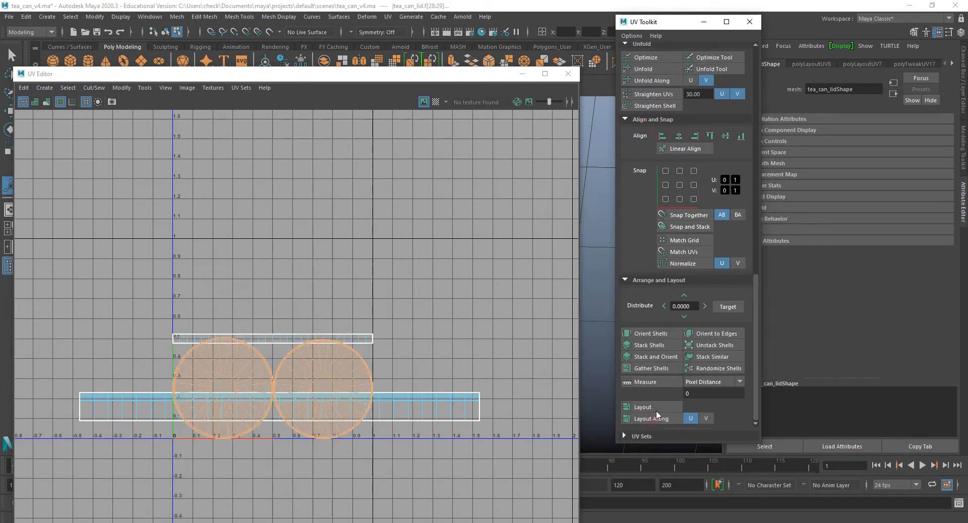
- Normalize the strip of the lid's inside wall and lower rim along U
left_click(459, 396)
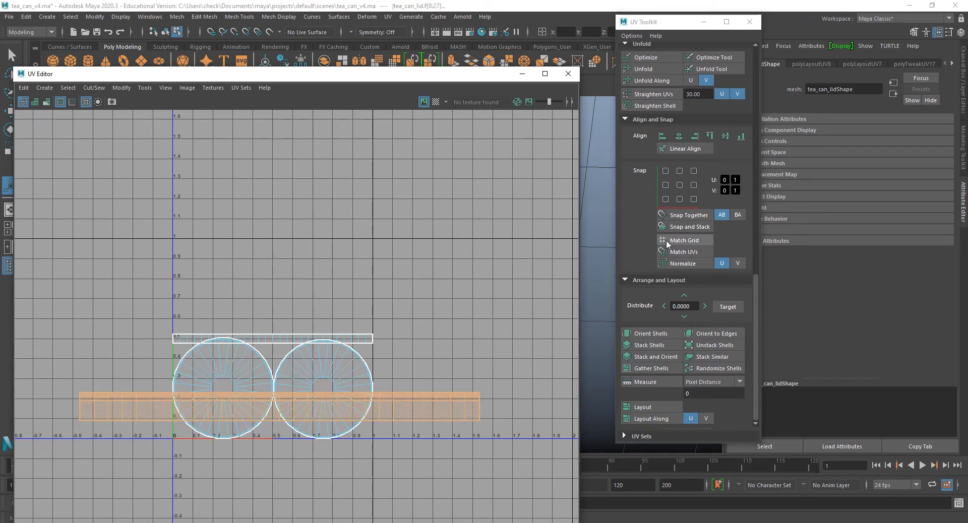
left_click(684, 263)
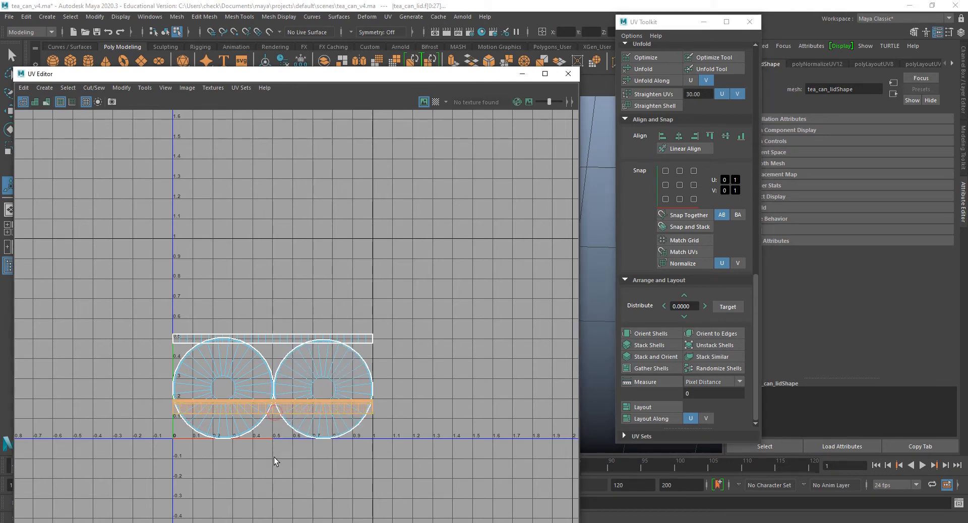
key("w")
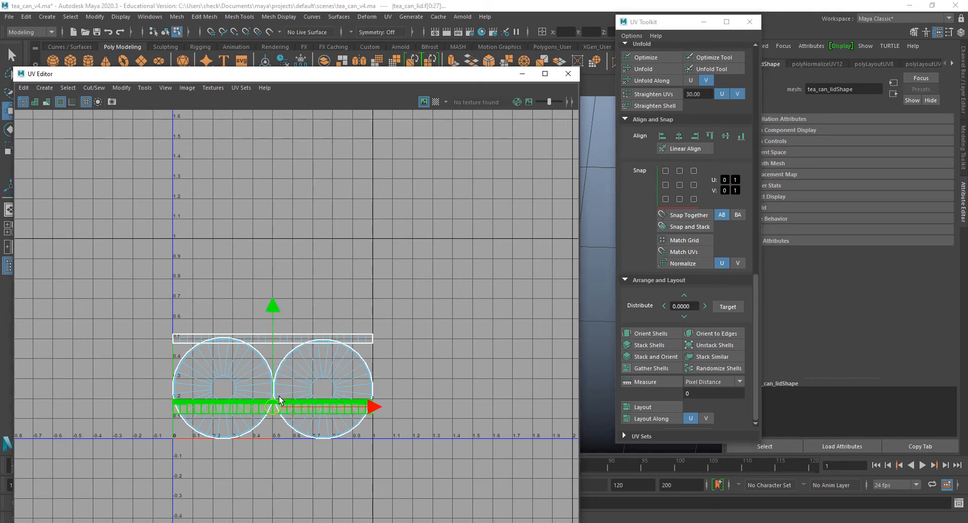
- Lay out the inside and outer wall strips along V and move them together above the circular shells
left_click(281, 337, "shift")
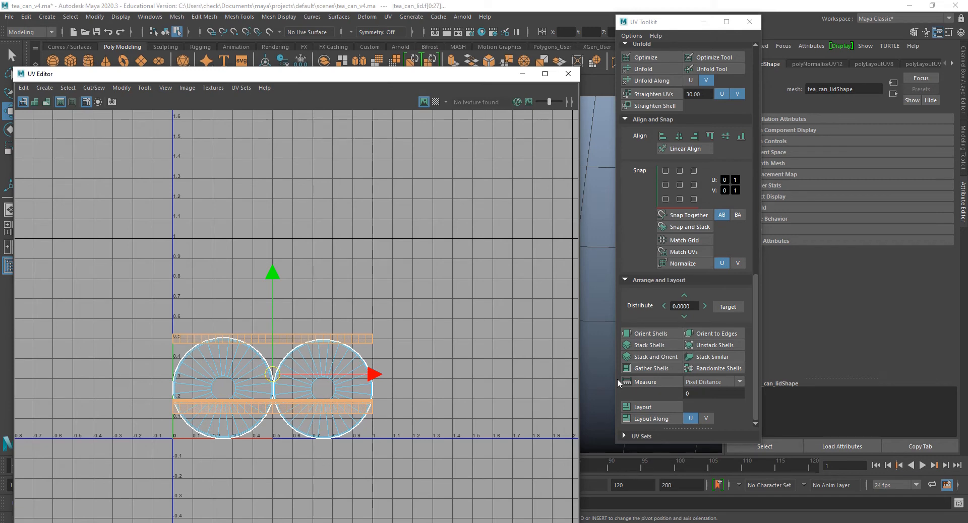
left_click(644, 347)
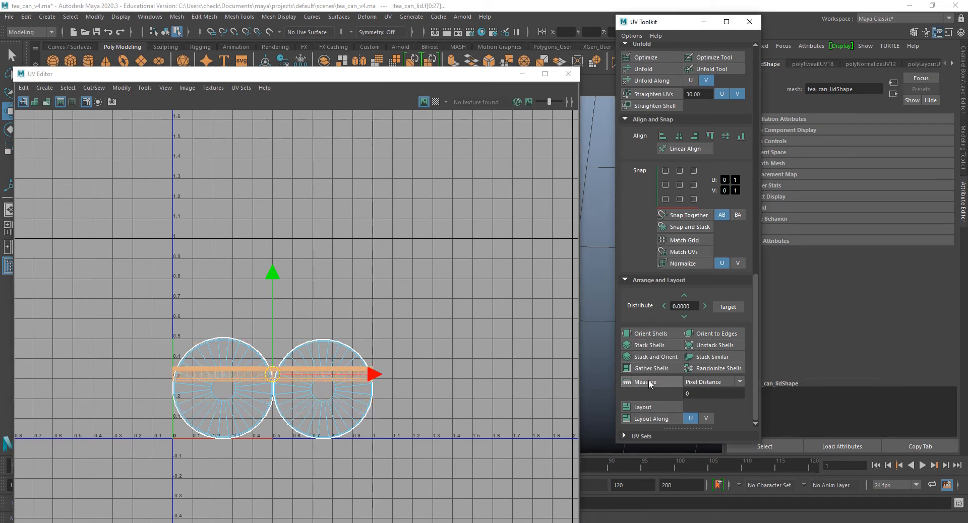
left_click(706, 419)
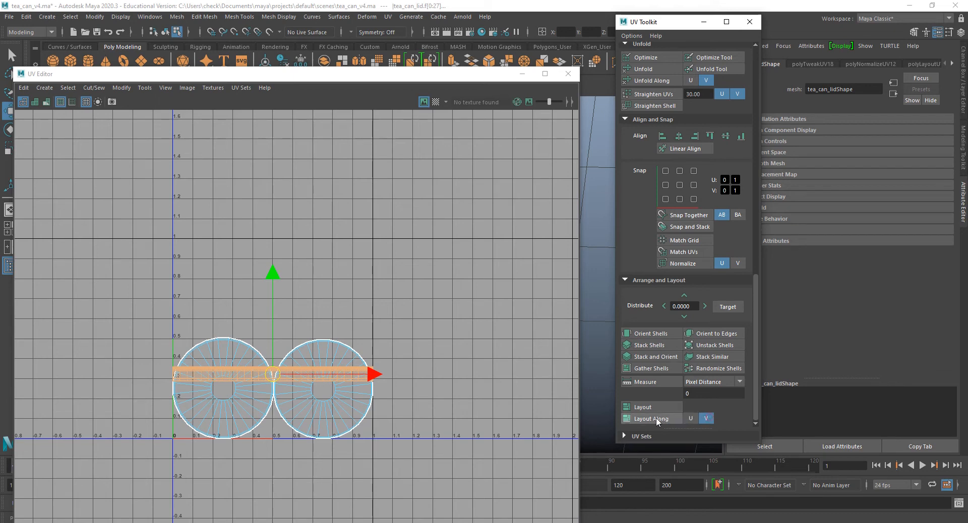
left_click(653, 419)
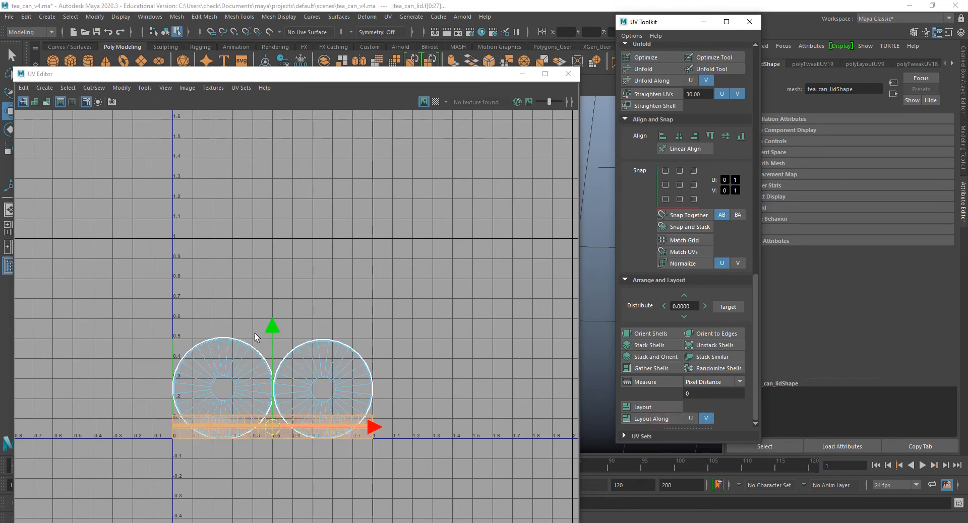
left_click_drag(262, 329, 262, 227)
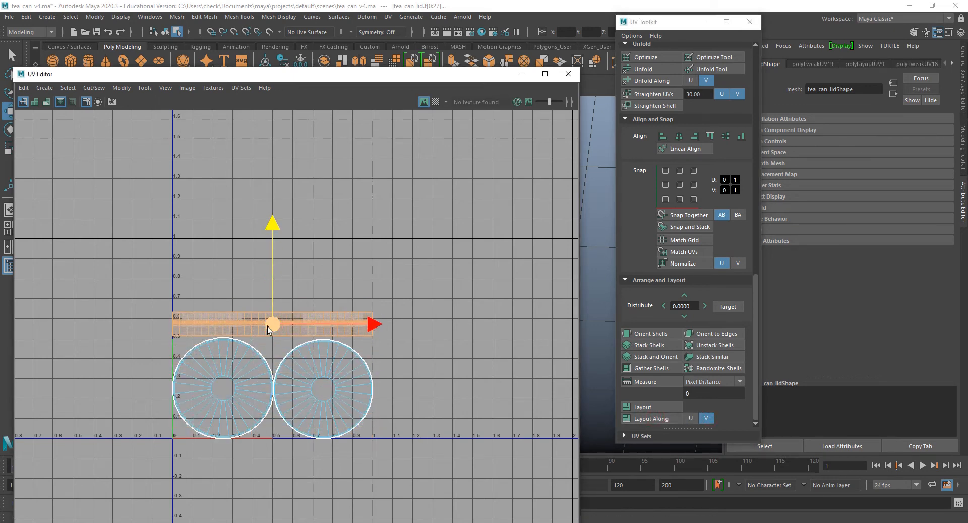
- Display the checker map and examine how it lies on the lid's outer wall
scroll(267, 331, "up", 8)
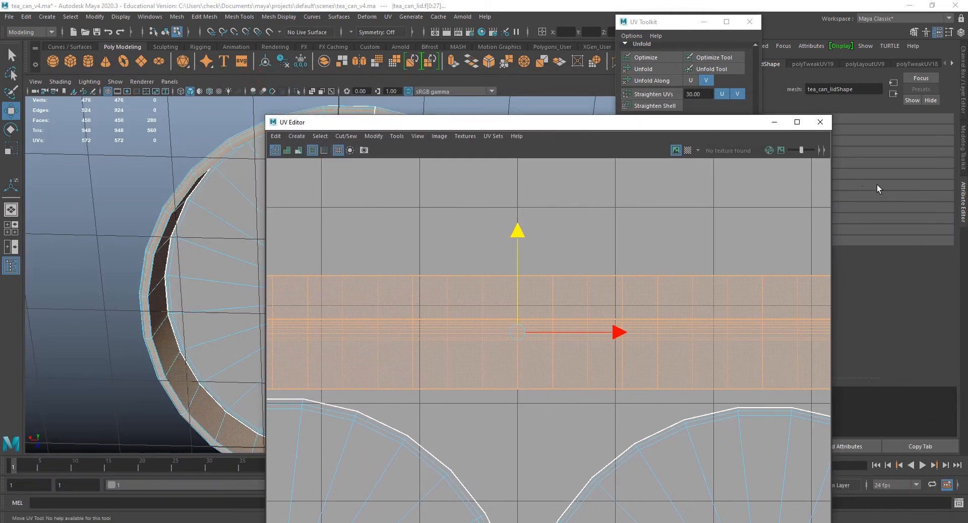
left_click(688, 151)
mouse_move(151, 260)
left_mouse_down("alt")
mouse_move(162, 308)
mouse_move(180, 329)
mouse_move(183, 231)
mouse_move(216, 274)
mouse_move(151, 280)
mouse_move(153, 257)
left_mouse_up("alt")
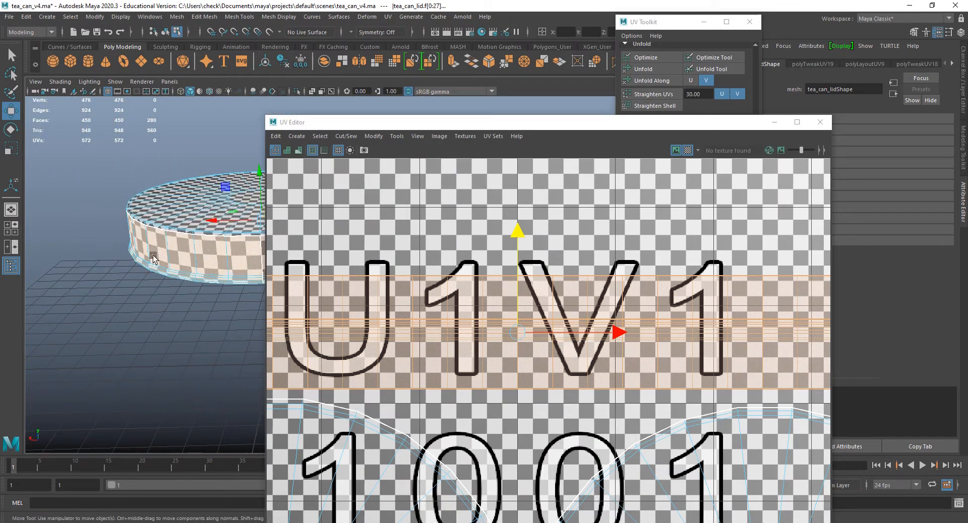
left_click_drag(119, 288, 117, 247, "alt")
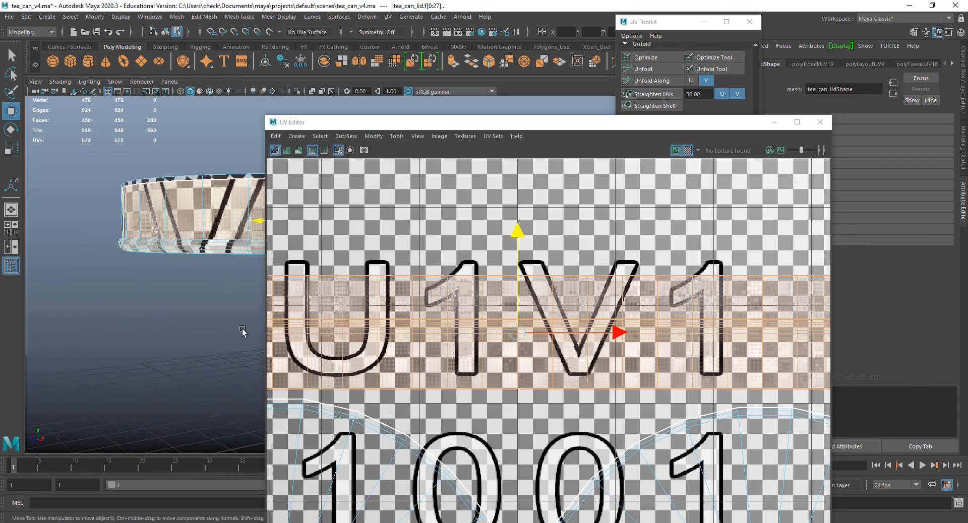
- Select the outer and inside wall strips in turn and inspect the boundary between them against the checker map
left_click(359, 302)
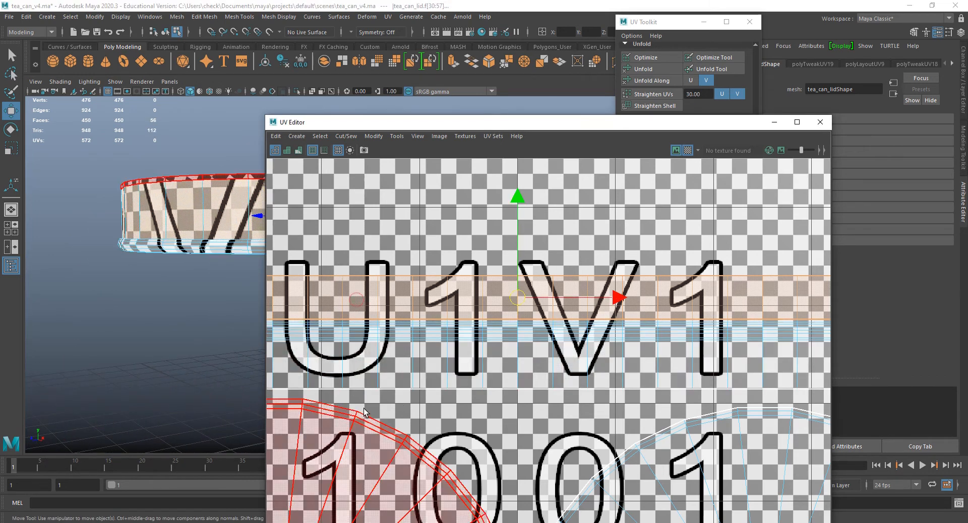
left_click(371, 370)
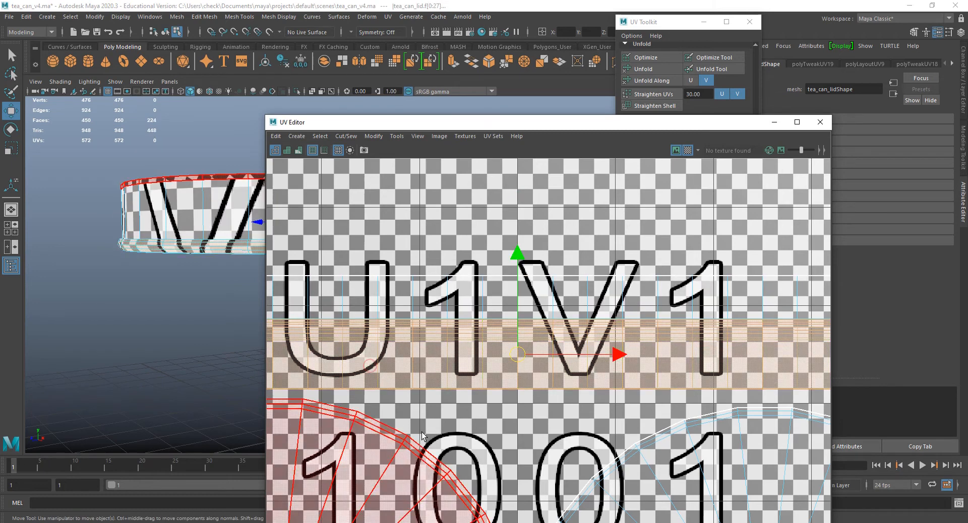
left_click(434, 303)
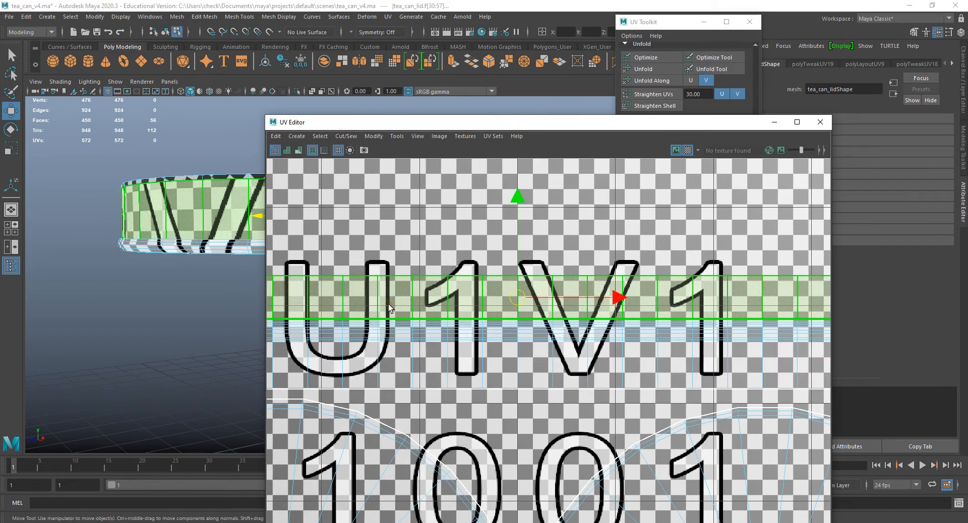
scroll(449, 353, "up", 3)
scroll(449, 353, "up", 4)
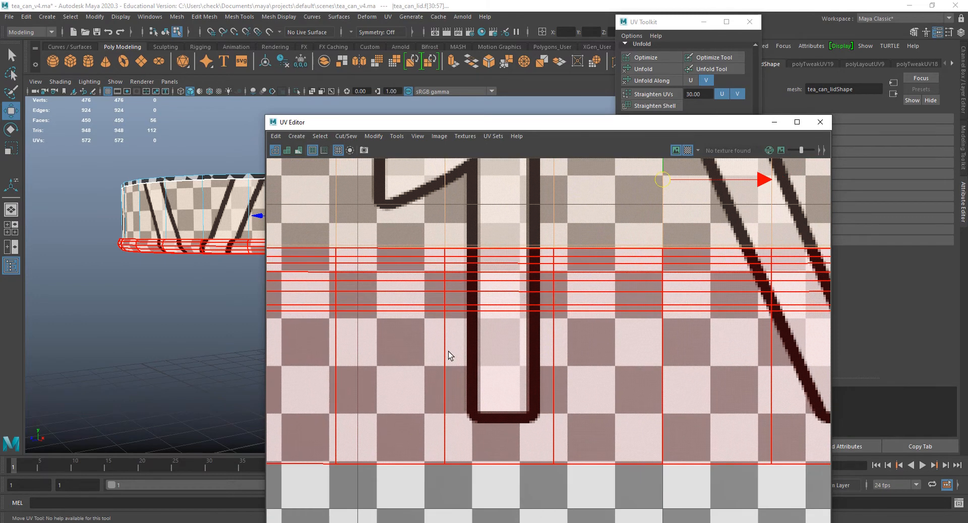
scroll(461, 301, "down", 5)
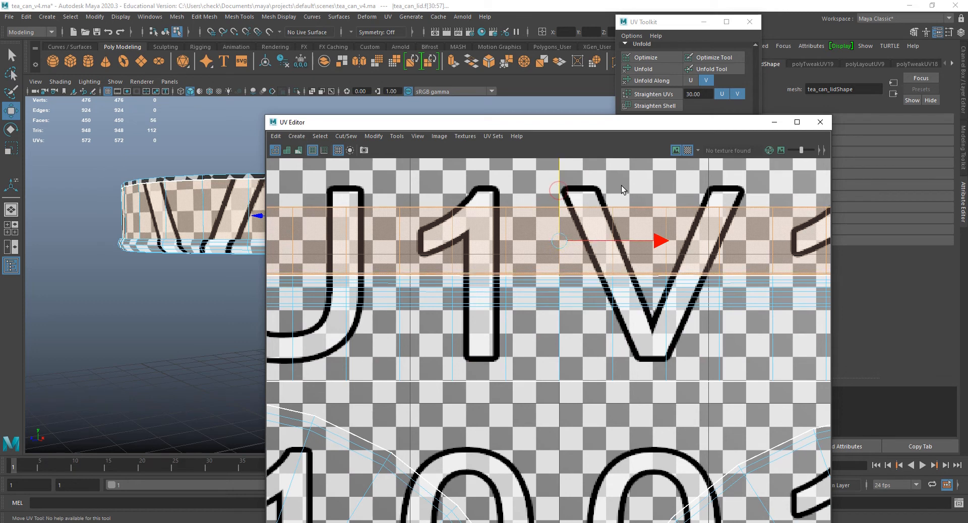
- Move the outer wall strip slightly up to leave a gap above the inside wall strip, and display the checker map again
left_click(688, 151)
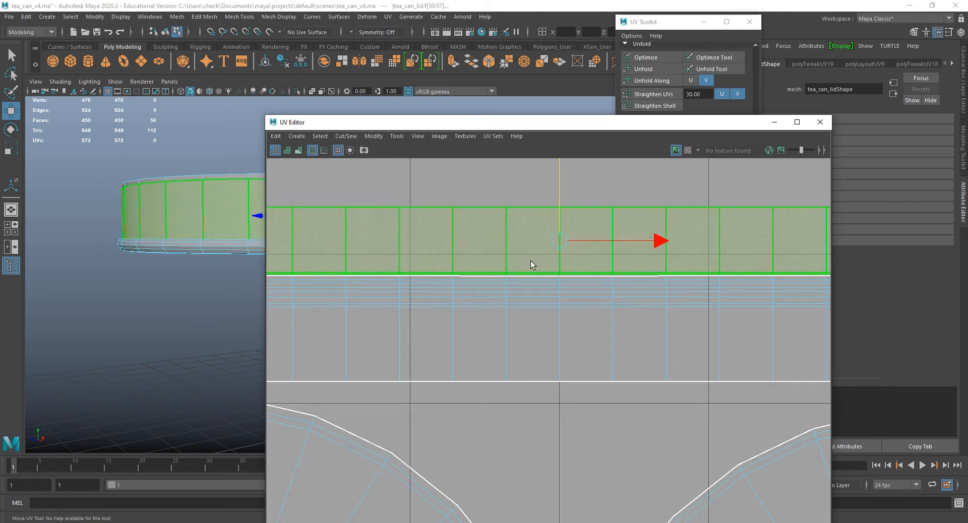
left_click_drag(561, 200, 559, 195)
scroll(530, 414, "down", 5)
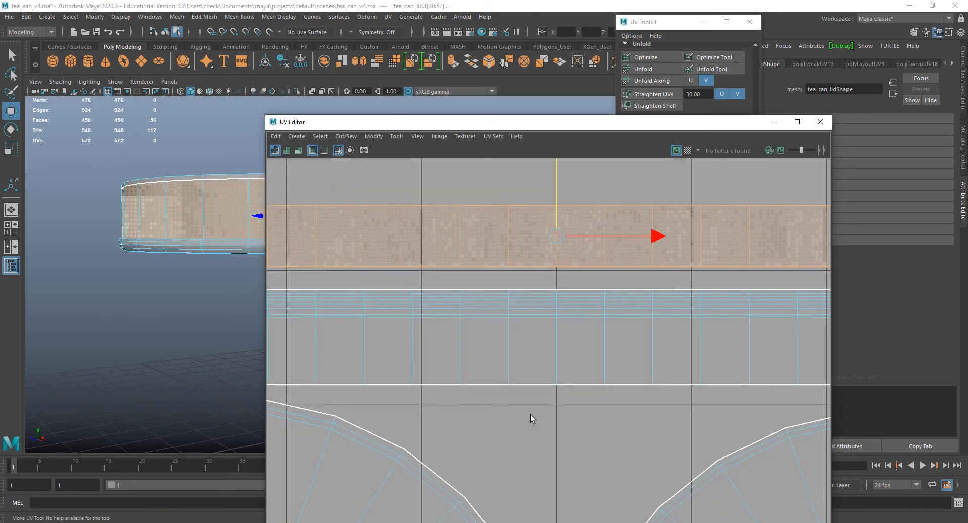
middle_click_drag(530, 421, 538, 380, "alt")
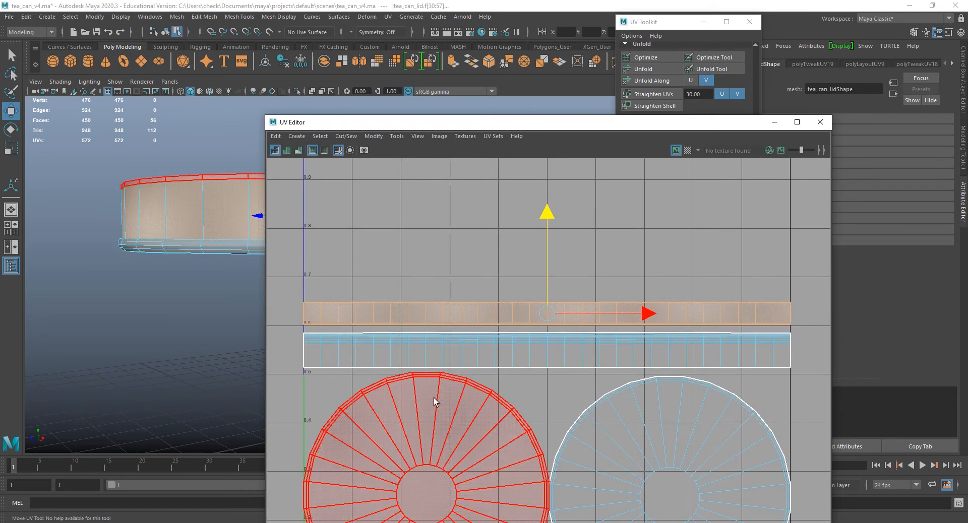
scroll(469, 423, "down", 3)
middle_click_drag(485, 439, 452, 346, "alt")
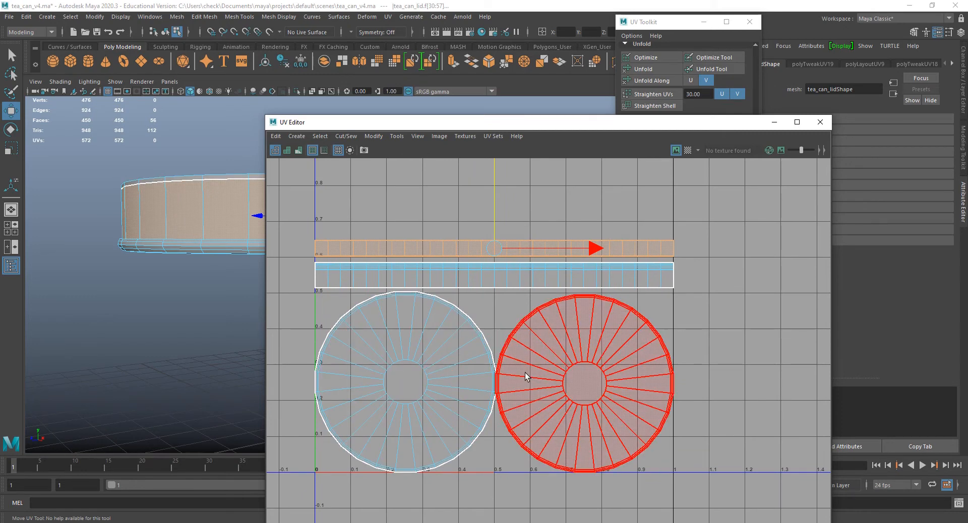
scroll(444, 334, "down", 2)
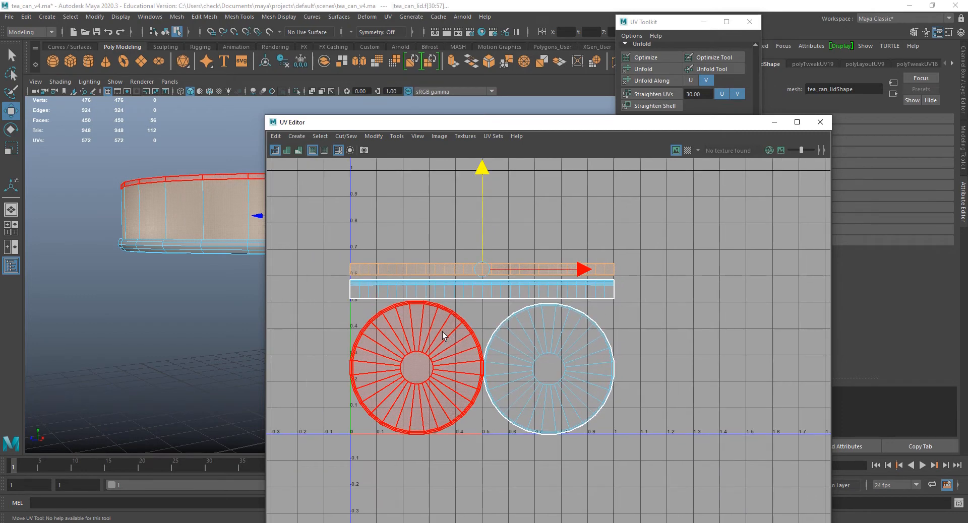
left_click(688, 154)
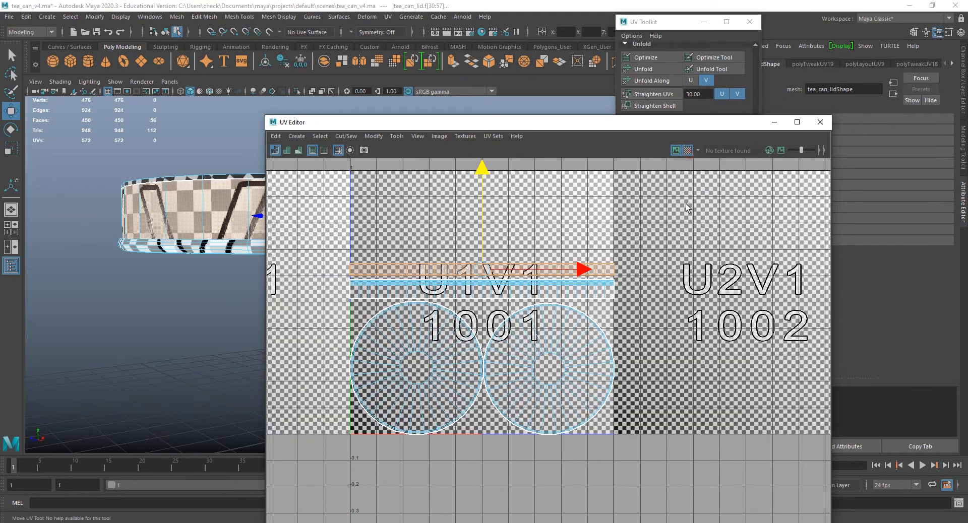
- Uncover the lid in the viewport, select both circular UV shells, and compare the checker size on the top with the wall
left_click_drag(417, 128, 601, 122)
left_click_drag(328, 227, 378, 338, "alt")
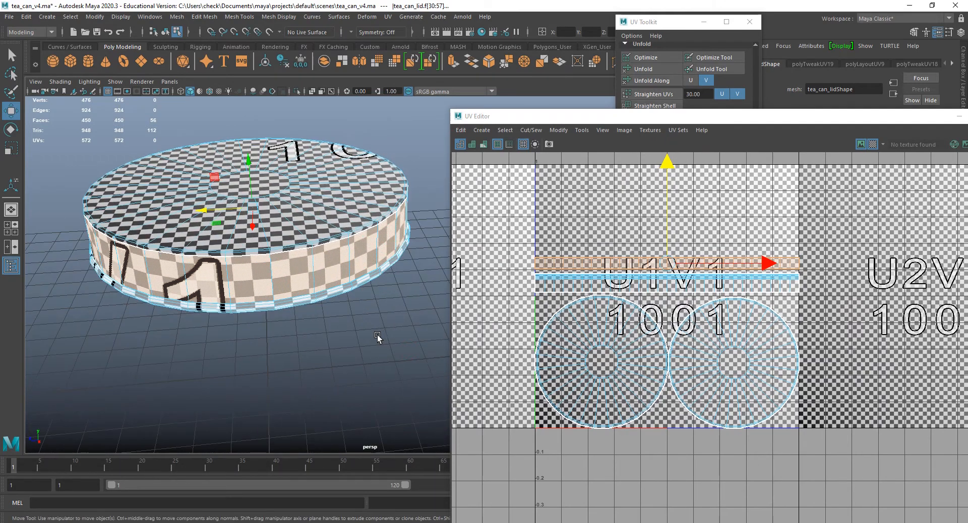
right_click_drag(649, 358, 612, 336)
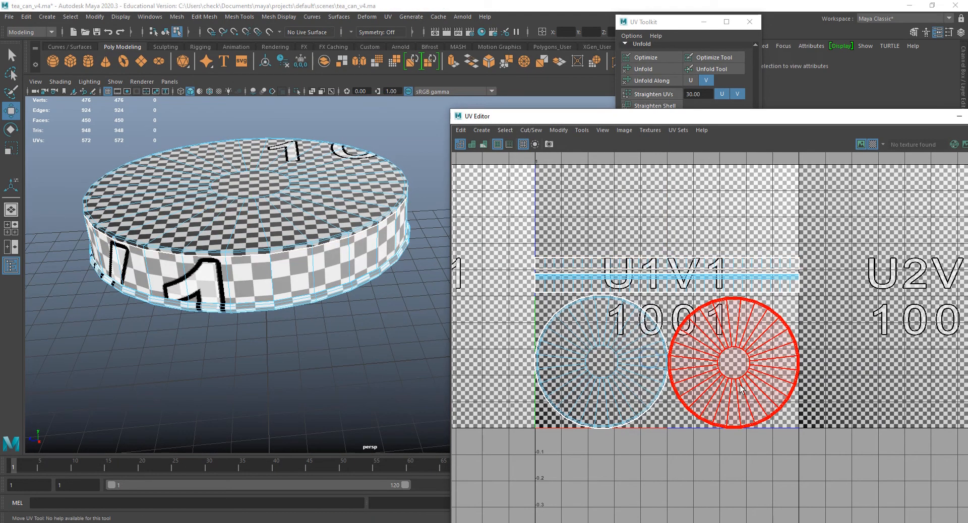
left_click_drag(630, 363, 706, 383)
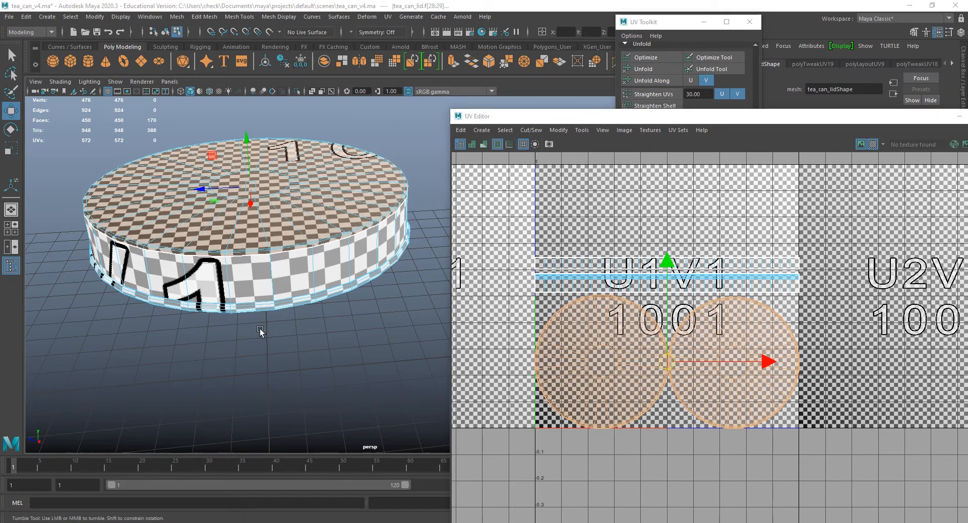
left_click_drag(260, 328, 306, 292, "alt")
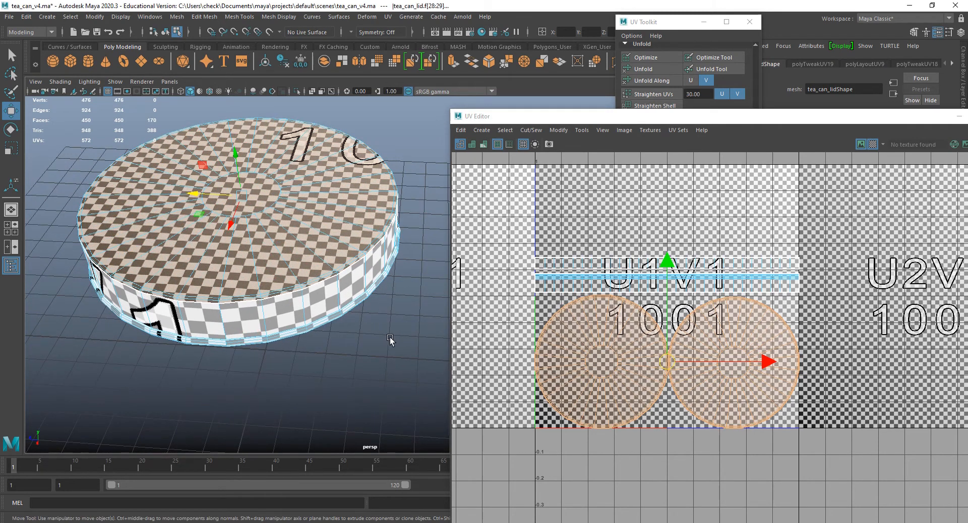
- Scale both circular shells down together to about 0.3 UV units in diameter and compare their checkers with the wall's
key("r")
left_click_drag(666, 364, 613, 356)
left_click_drag(329, 284, 324, 264, "alt")
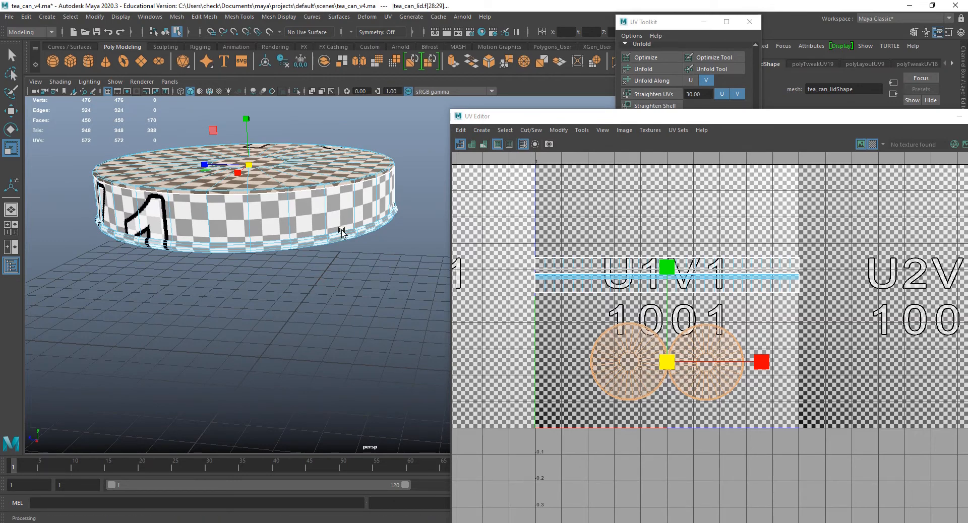
left_click_drag(341, 232, 359, 250, "alt")
scroll(359, 263, "up", 3)
left_click_drag(388, 286, 434, 283, "alt")
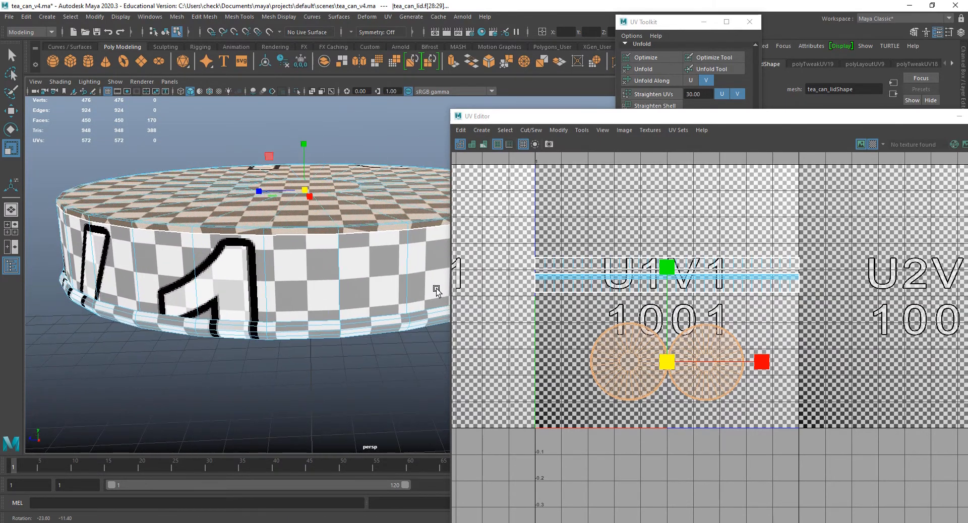
- Move the two circular shells apart horizontally, centring them near U 0.2 and U 0.75, and hide the checker map
left_click(633, 368)
key("w")
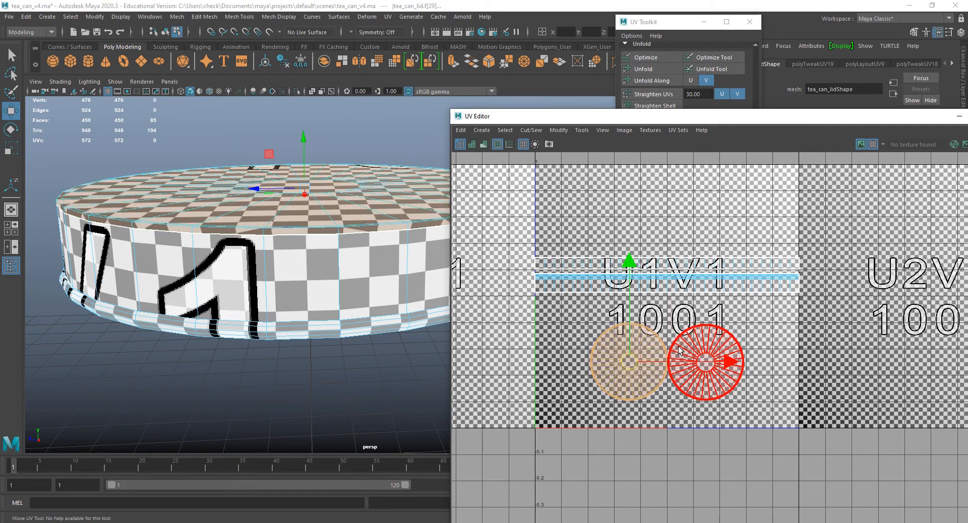
left_click_drag(712, 364, 669, 367)
left_click(736, 362)
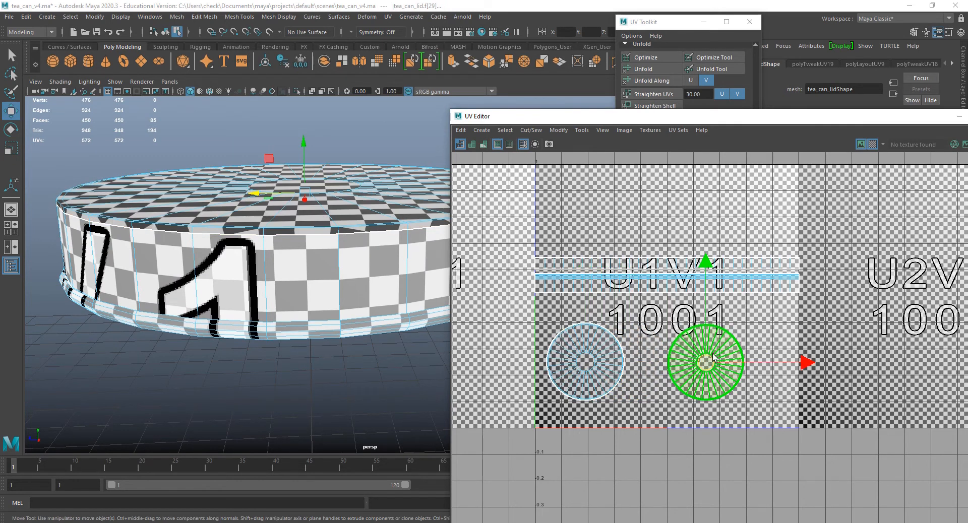
left_click_drag(737, 362, 768, 362)
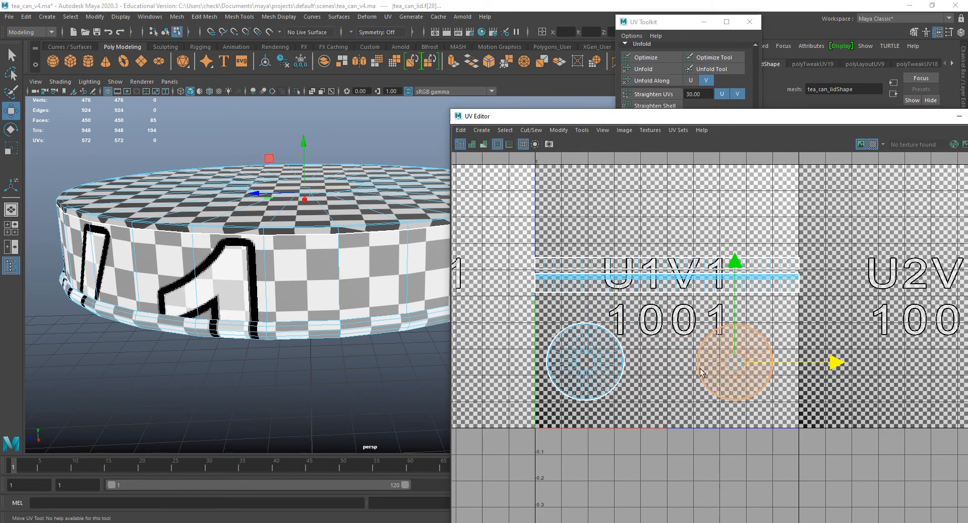
scroll(634, 352, "down", 3)
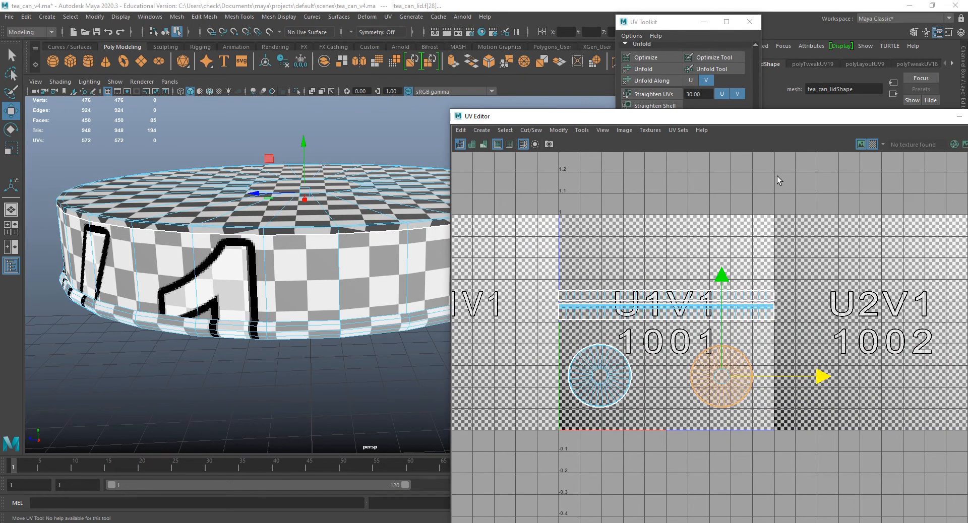
left_click(873, 144)
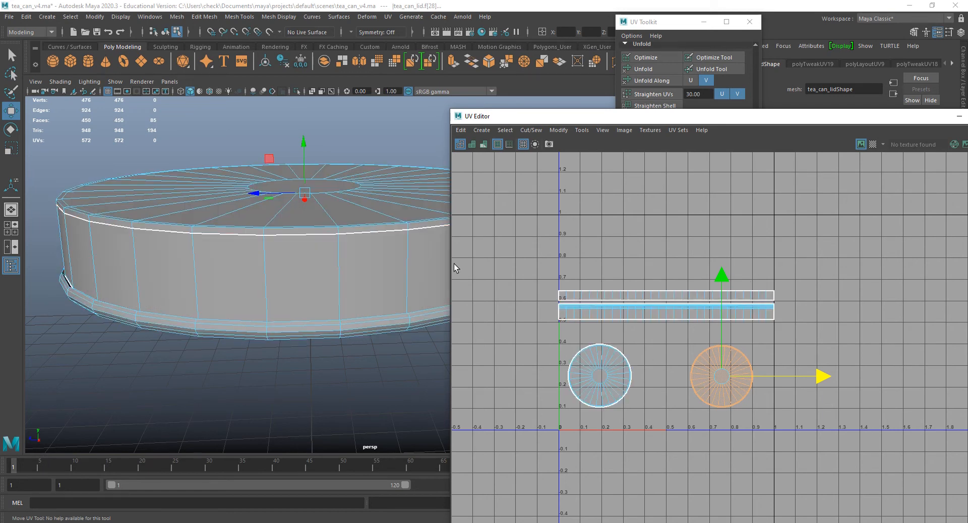
- Return the lid to object mode and show the hidden can body tea_can2 again, with the whole can in view
right_click_drag(256, 223, 322, 206)
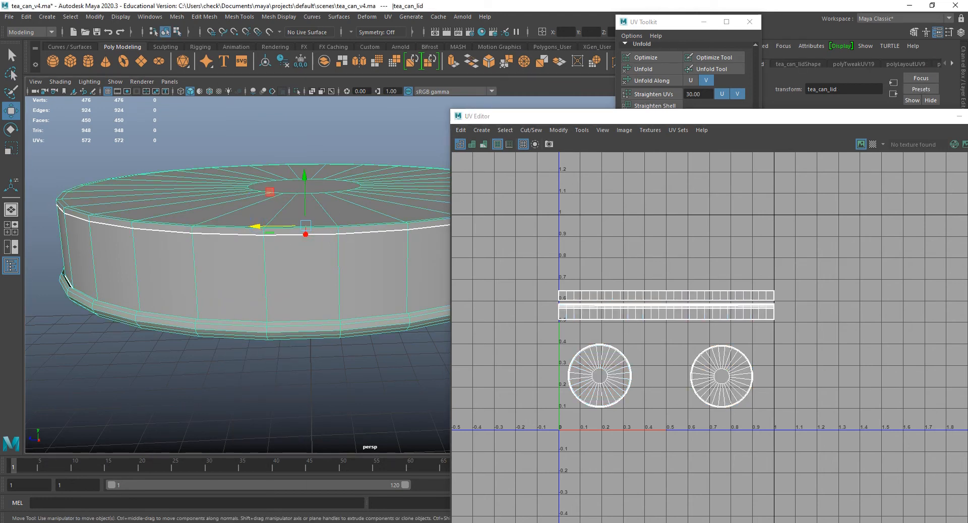
key("h")
key("f")
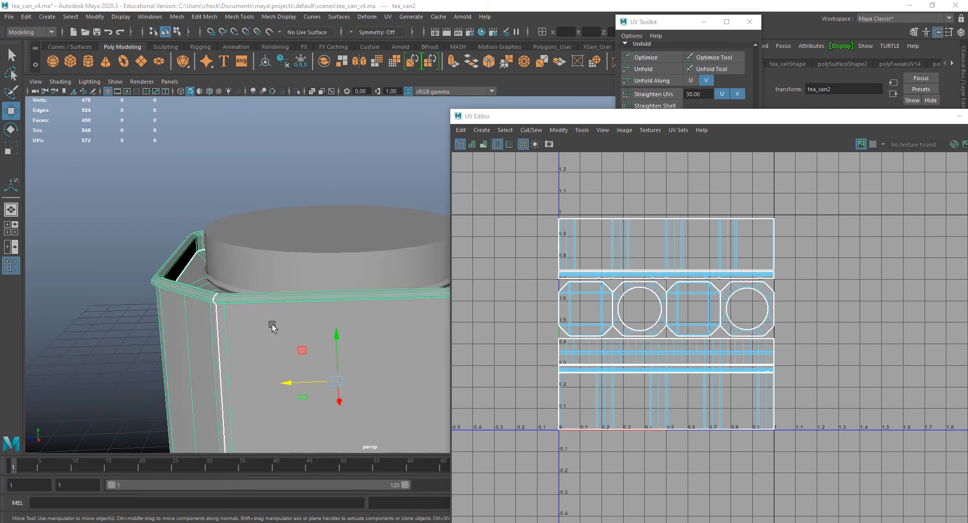
middle_click_drag(375, 382, 186, 260, "alt")
scroll(186, 260, "down", 5)
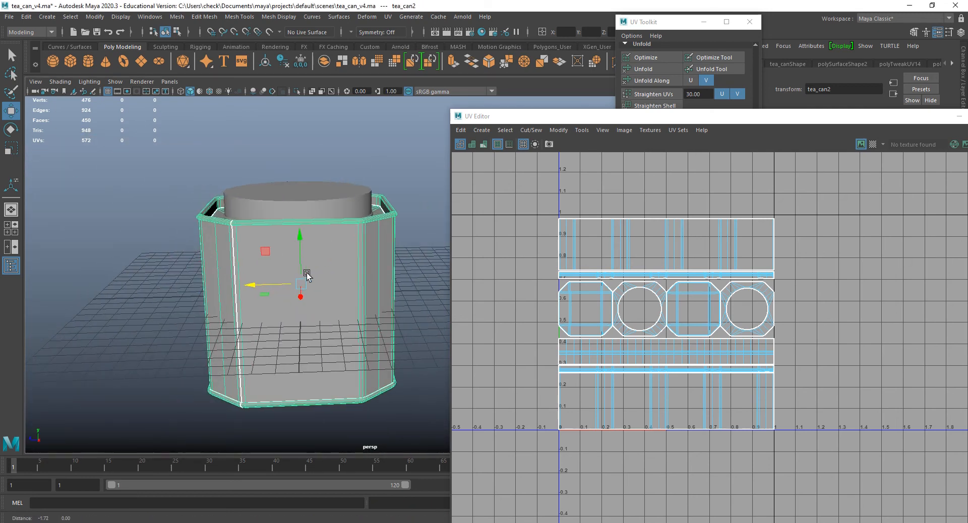
left_click_drag(308, 274, 315, 304, "alt")
- Save the scene under its existing name and close the UV Editor
left_click(9, 17)
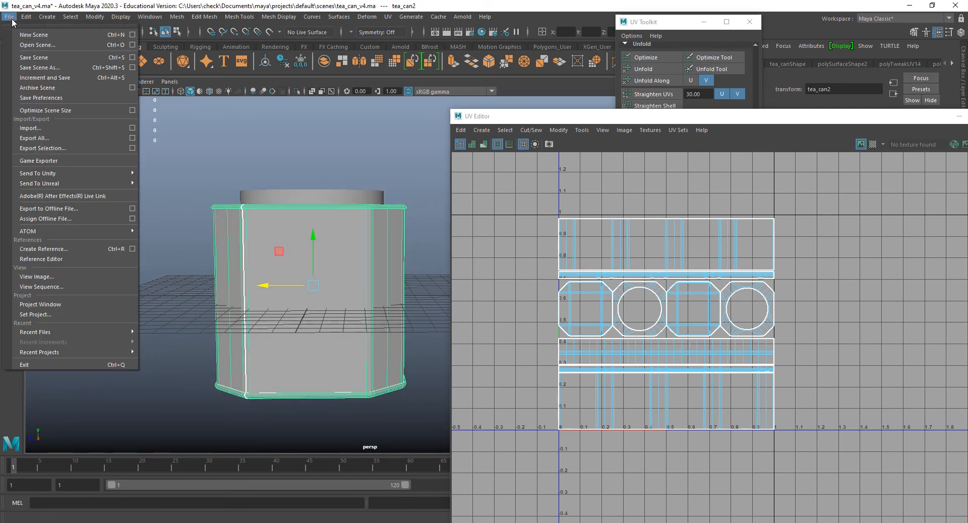
left_click(58, 61)
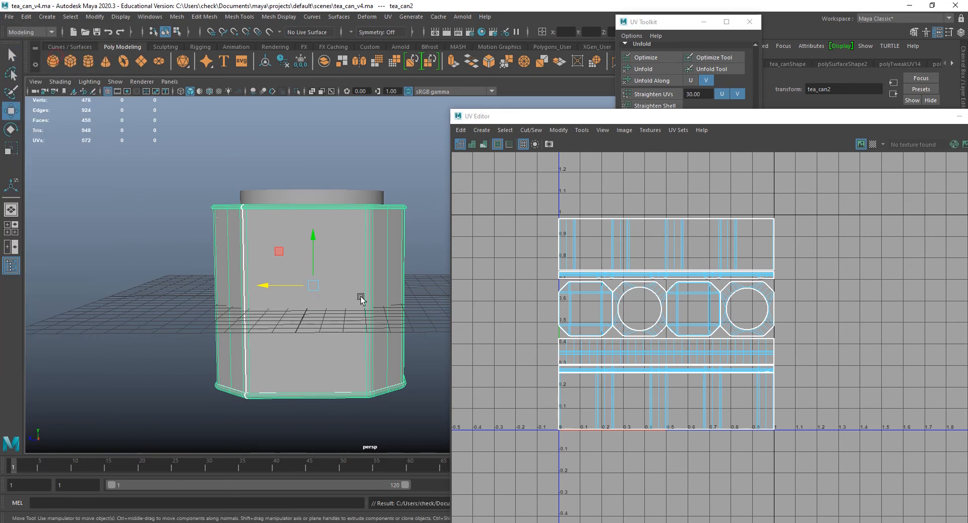
left_click_drag(356, 298, 357, 356, "alt")
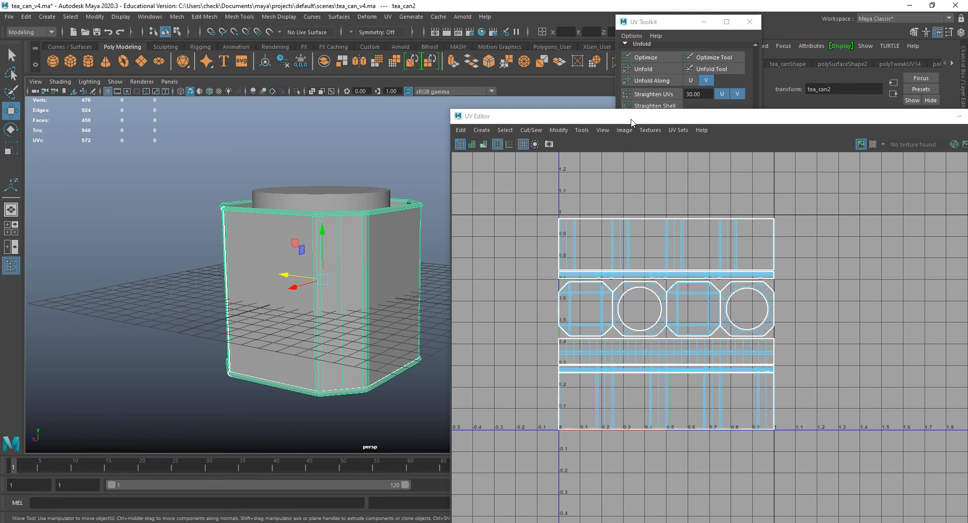
left_click_drag(631, 122, 425, 80)
left_click(799, 78)
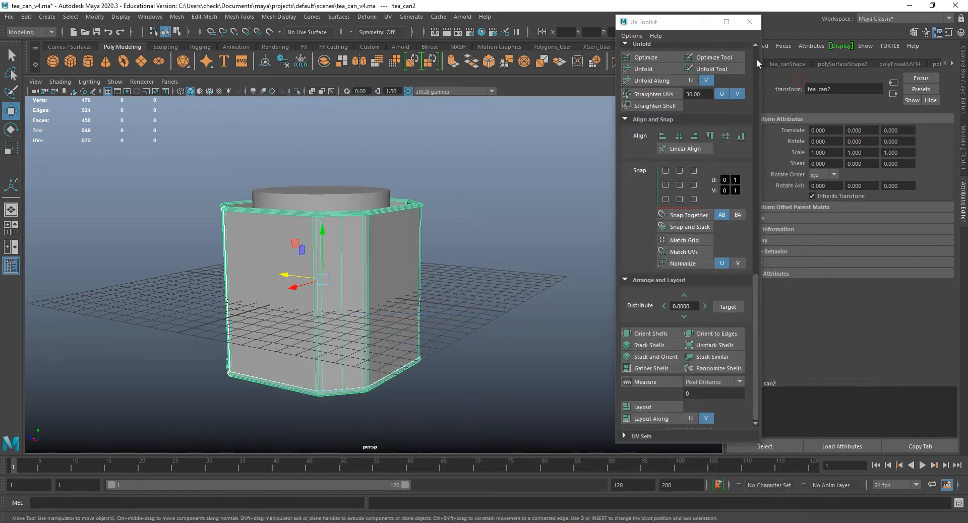